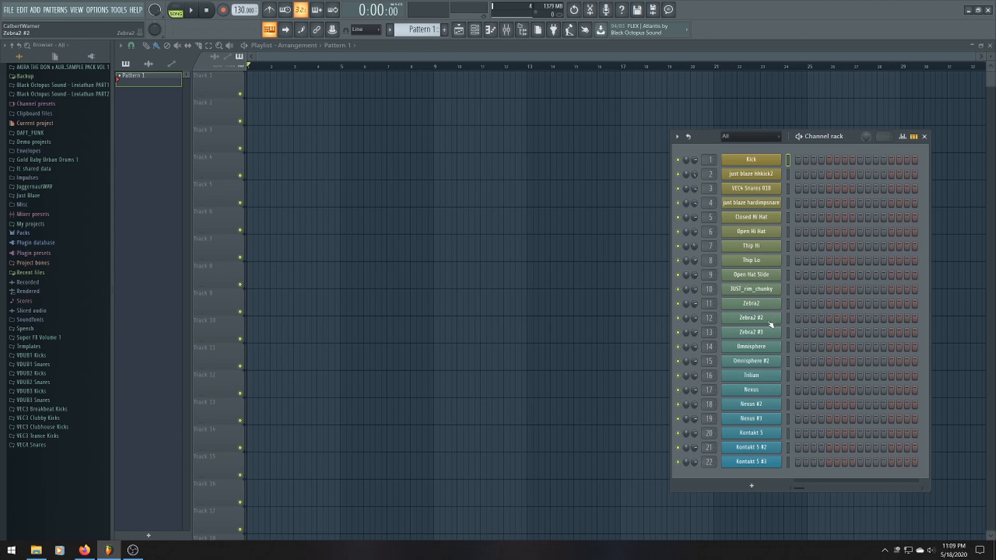
Open the Nexus instrument and audition the plucked presets in the Advent 2017 folder
left_click(770, 391)
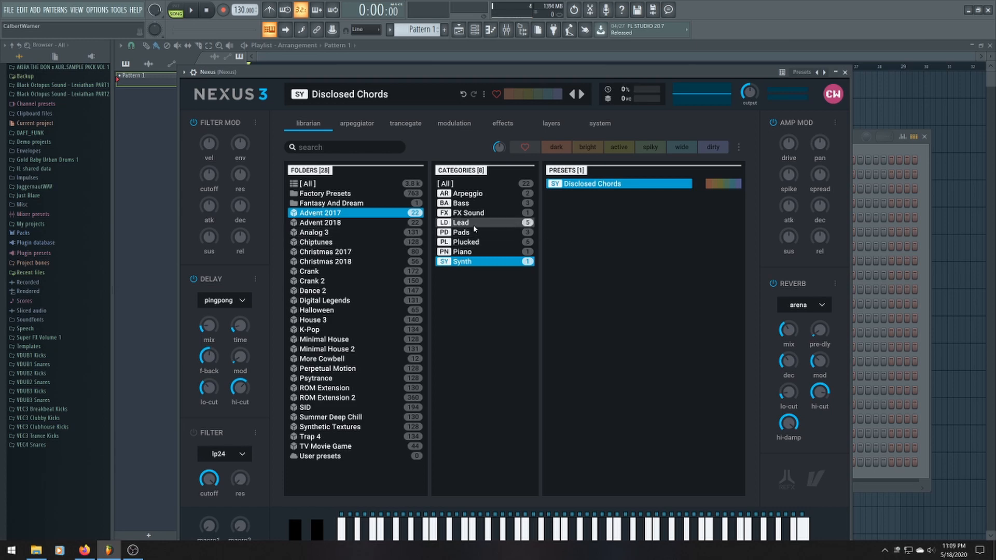
left_click(474, 242)
left_click(607, 194)
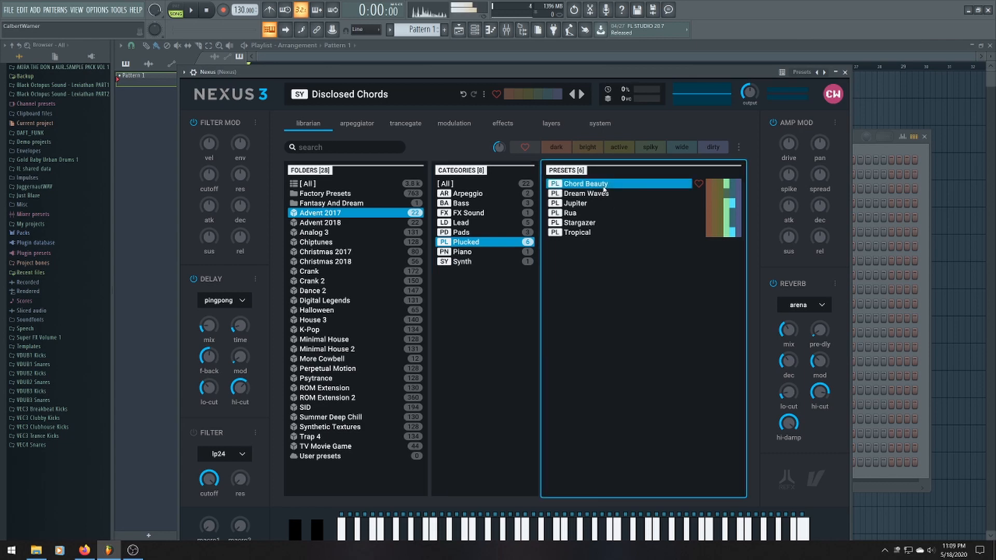
left_click(585, 204)
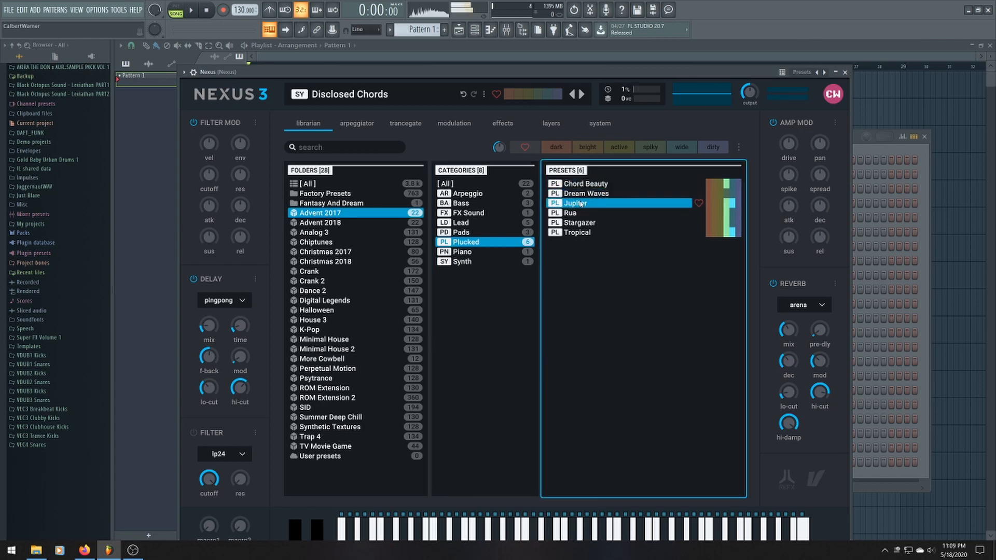
left_click(582, 213)
left_click(580, 224)
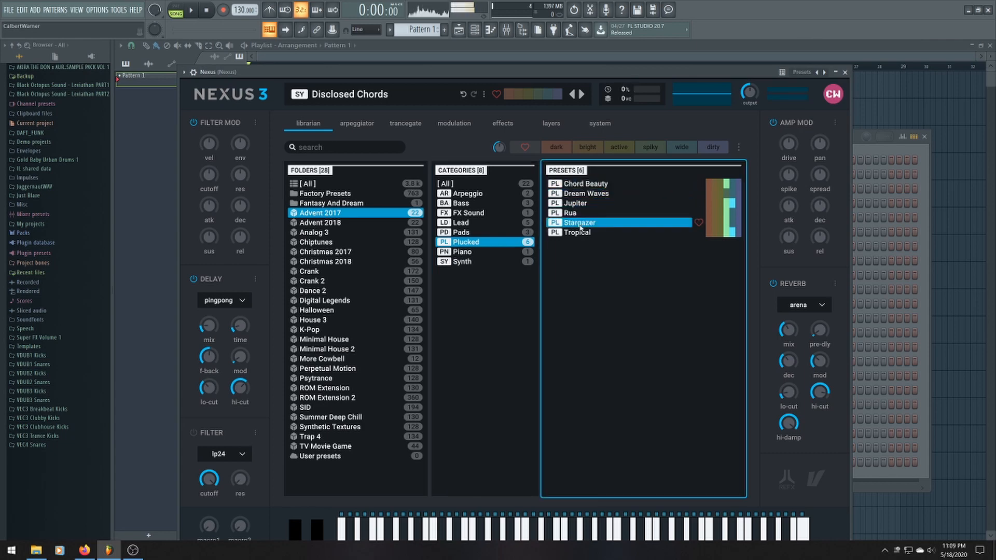
left_click(582, 234)
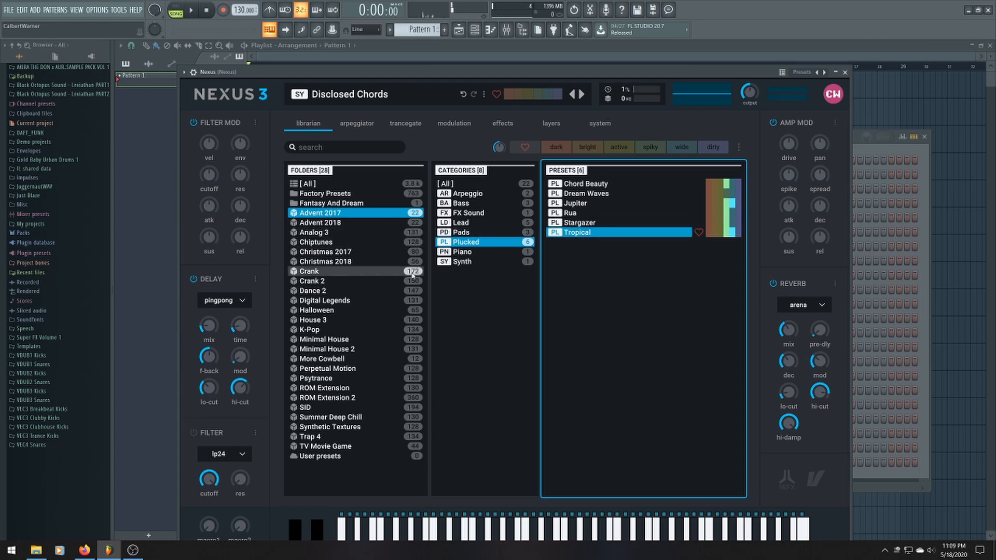
Audition the plucked presets in the Trap 4 folder, from Believer and Chronic through to Sinus
left_click(367, 439)
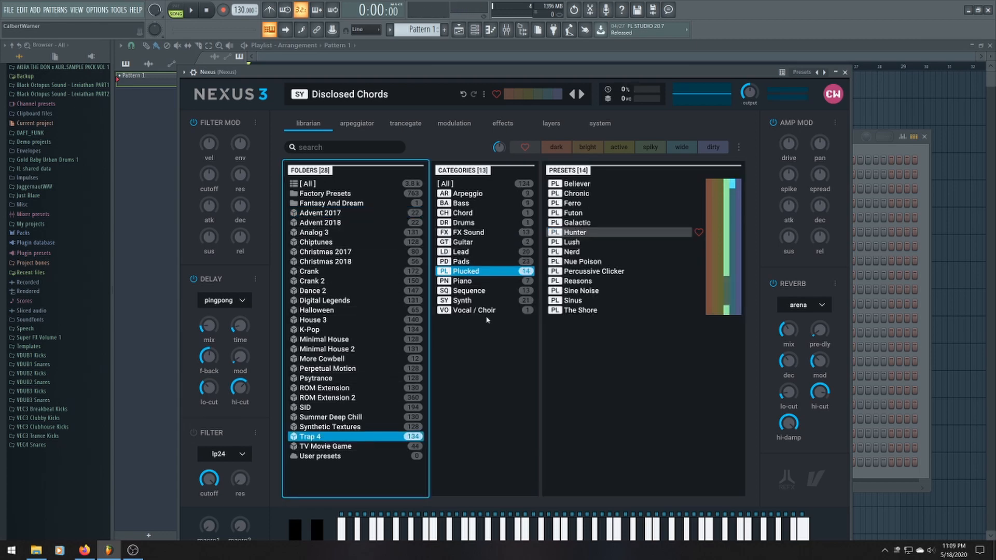
left_click(596, 185)
left_click(594, 194)
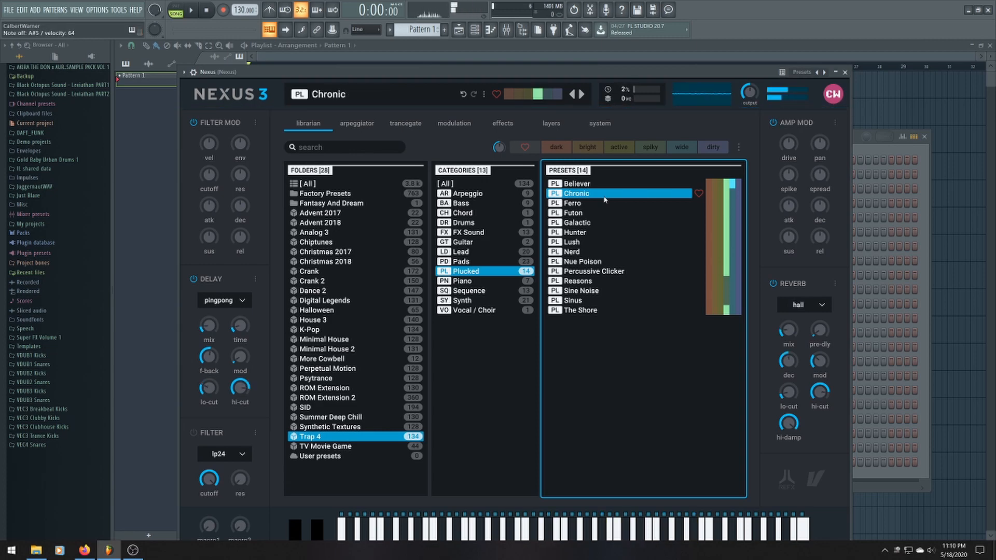
left_click(582, 272)
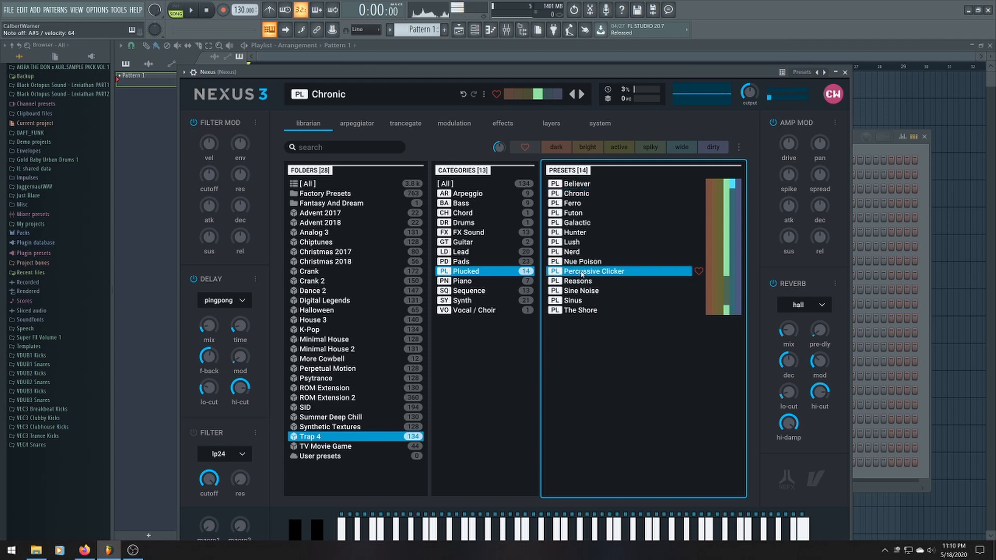
left_click(578, 213)
left_click(582, 223)
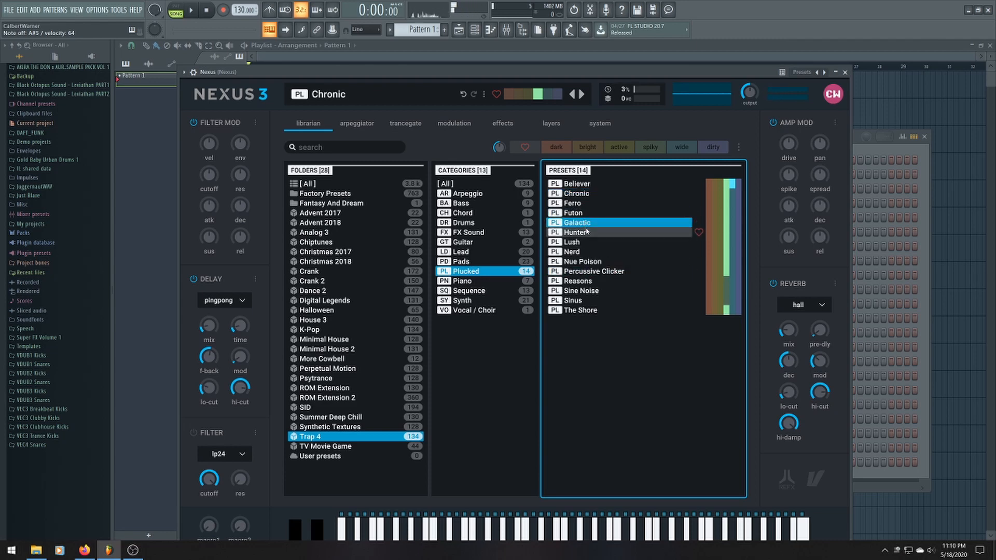
left_click(587, 233)
left_click(591, 243)
left_click(594, 253)
left_click(597, 262)
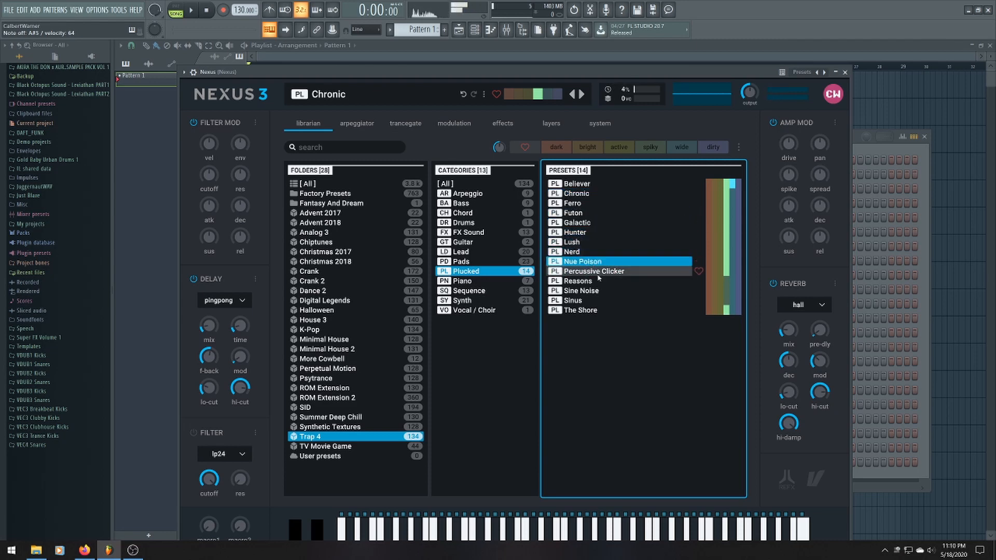
left_click(598, 273)
left_click(594, 282)
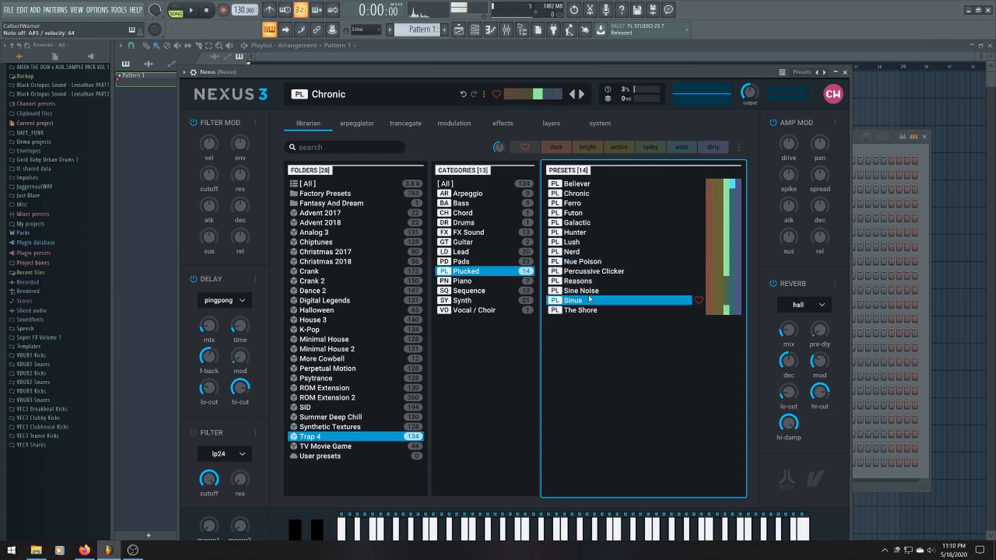
left_click(589, 299)
Audition plucked presets in the Synthetic Textures folder, load Spaced Confidence, and close the instrument window
left_click(325, 427)
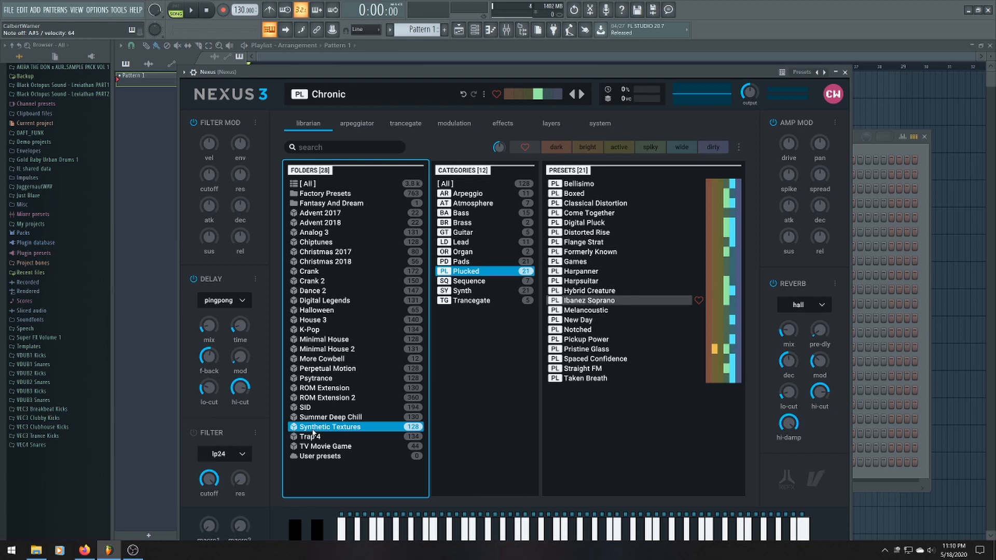
left_click(579, 301)
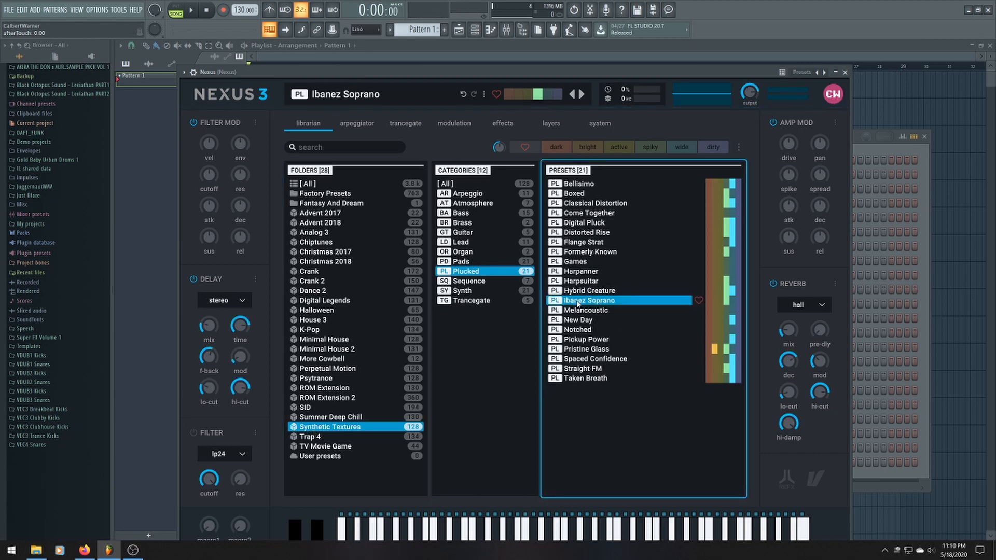
left_click(580, 311)
left_click(580, 320)
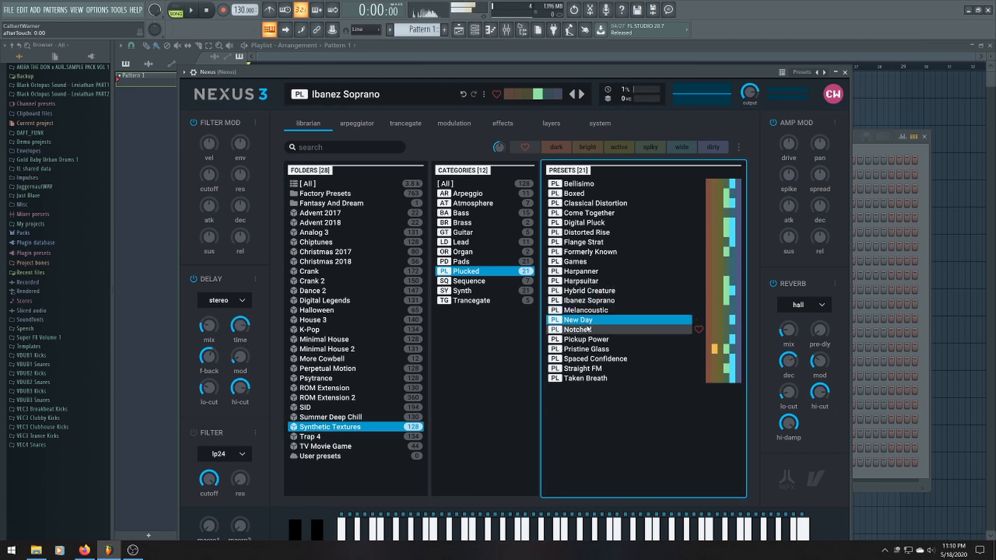
left_click(586, 329)
left_click(598, 340)
left_click(600, 350)
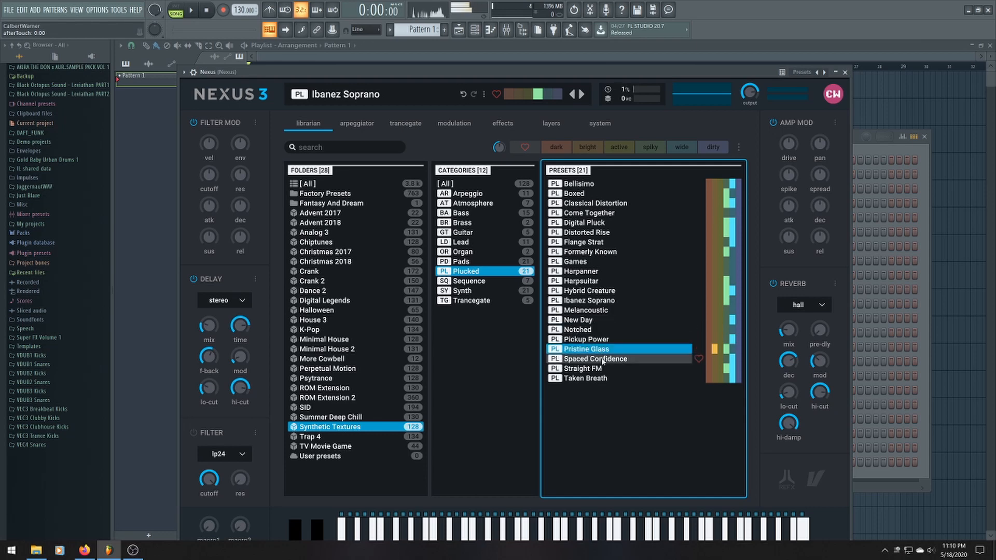
left_click(602, 359)
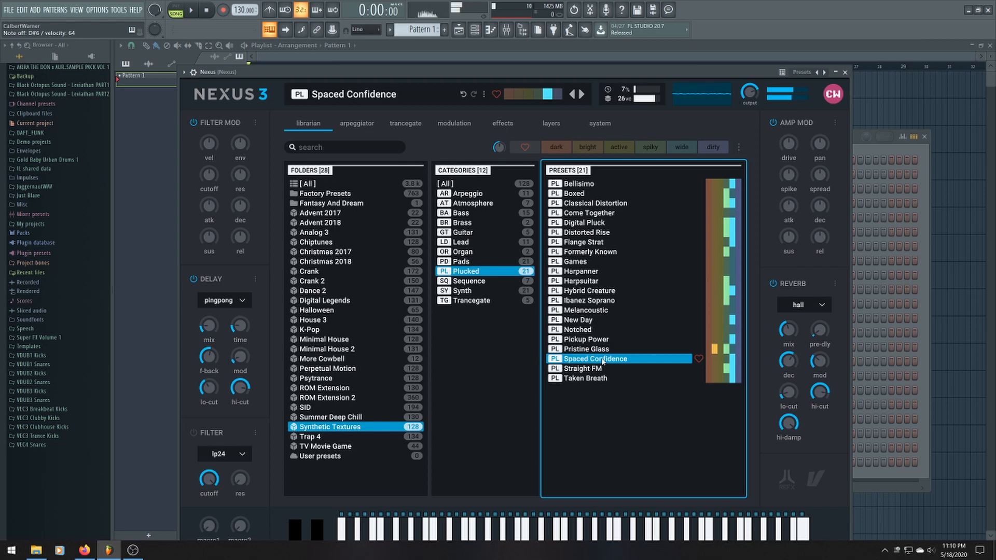
key("Escape")
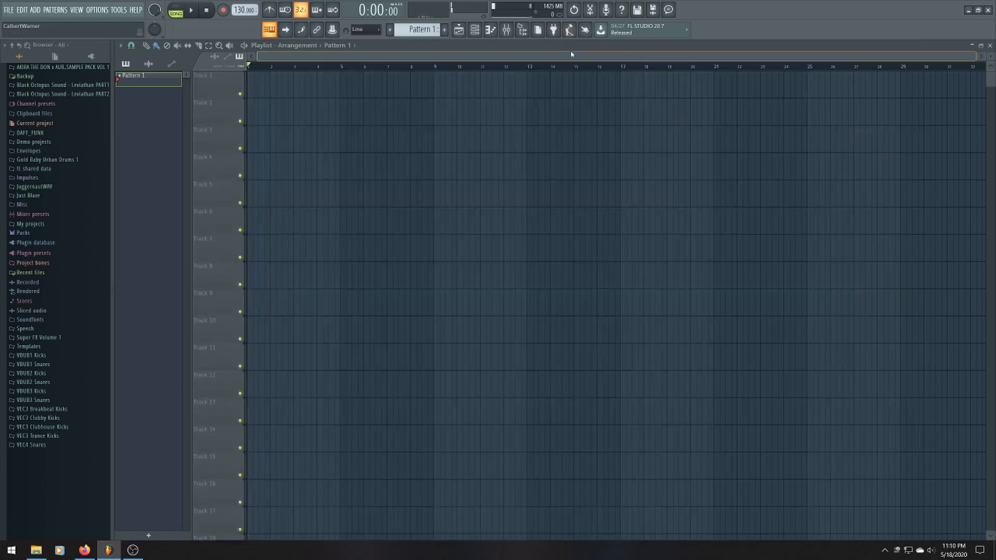
Rename Pattern 1 as Plucks and give it a teal colour
left_click(422, 29)
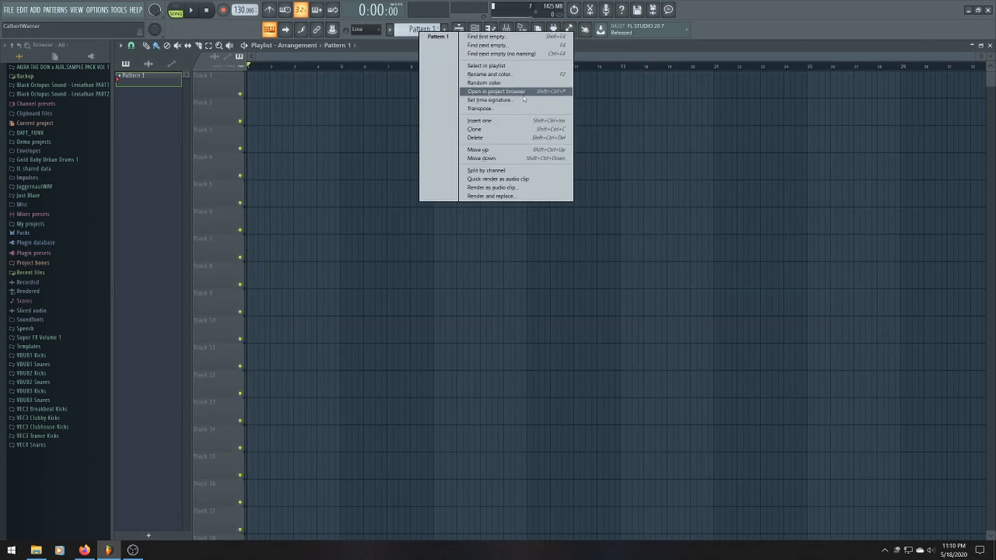
left_click(491, 78)
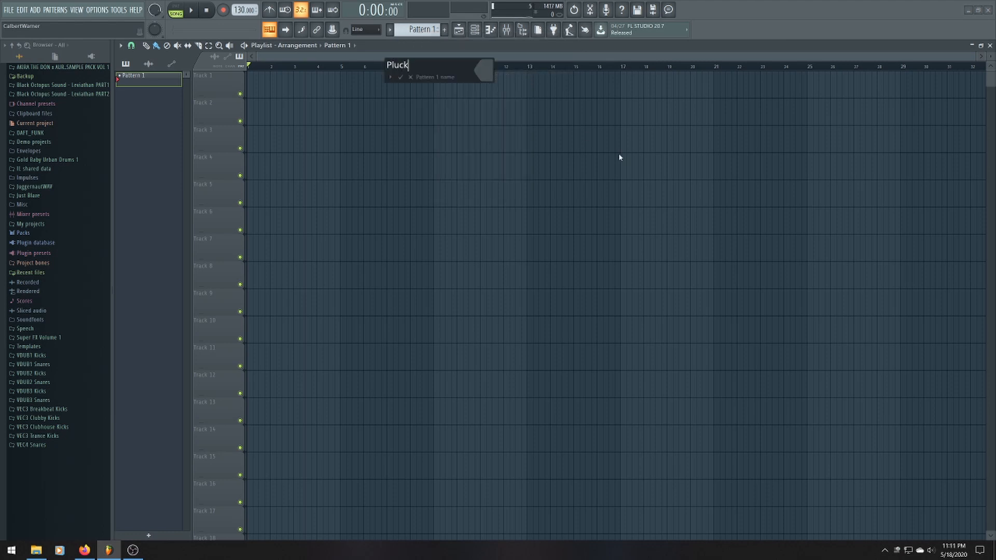
left_click(486, 71)
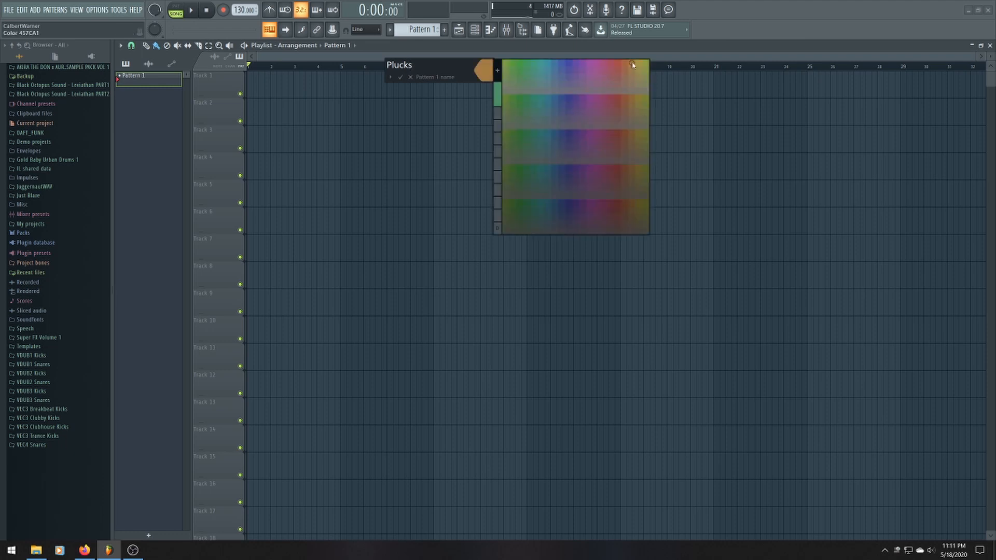
left_click(539, 70)
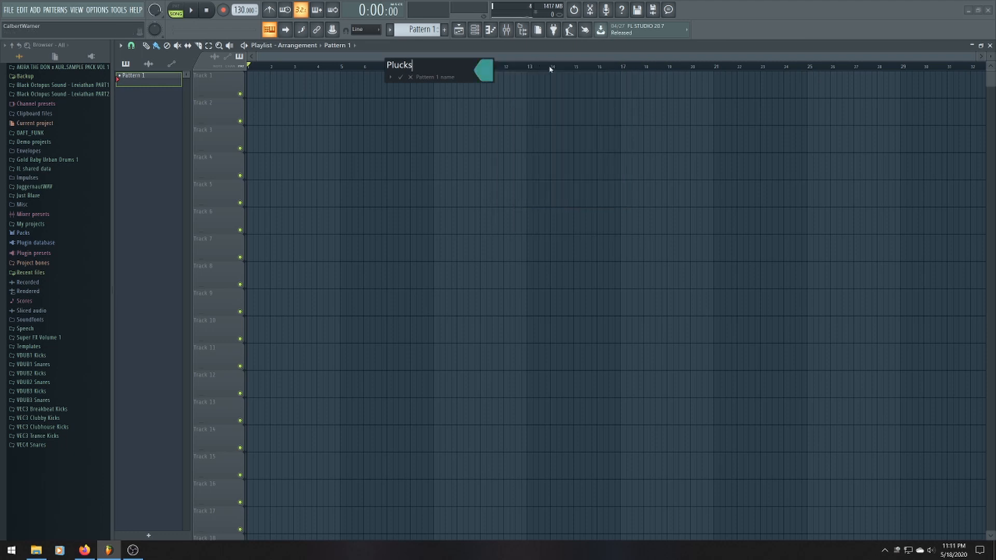
key("Return")
Place the Plucks pattern at the start of Track 1 and give the track the pattern's name and colour
left_click(554, 108)
left_click_drag(554, 108, 251, 79)
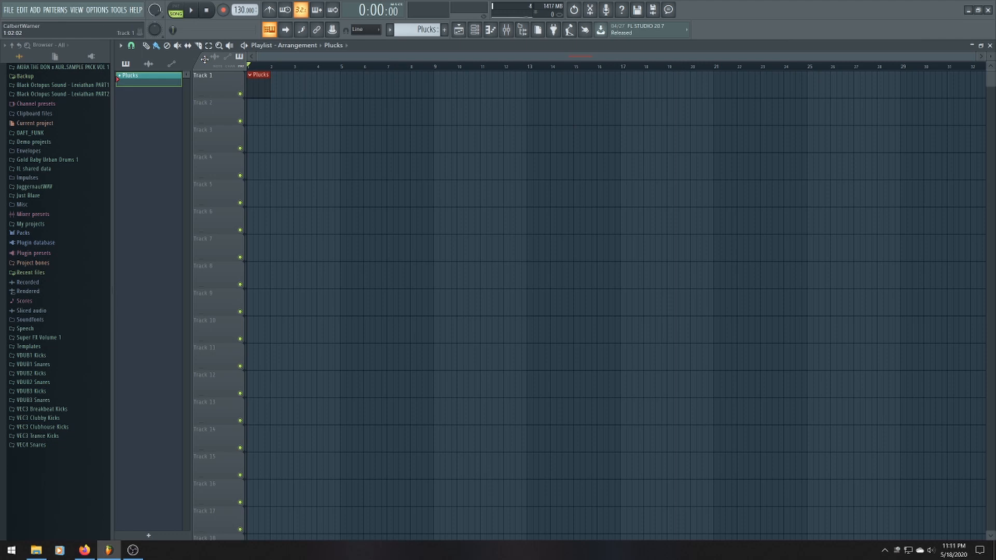
right_click(218, 94)
left_click(236, 101)
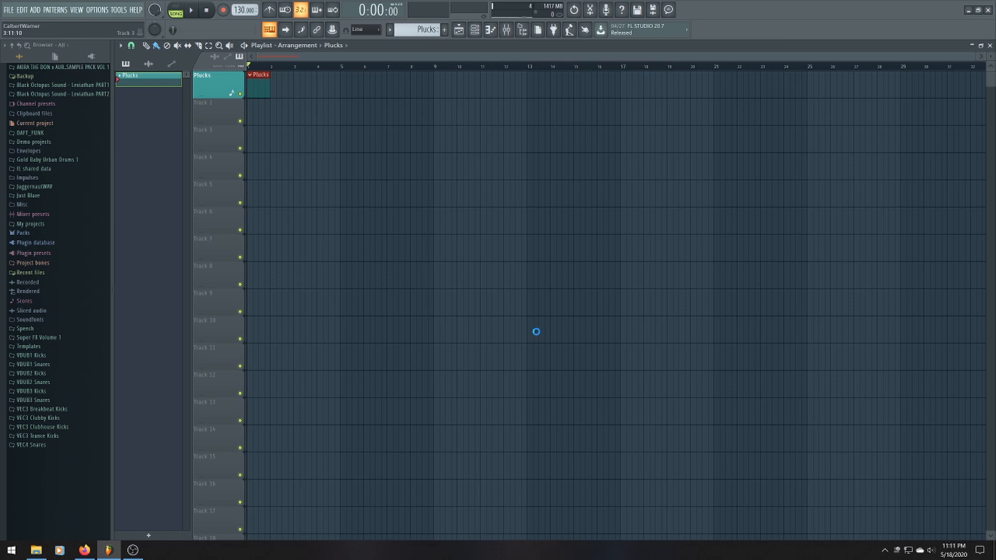
Save the project on the Desktop under the name Explore
key("ctrl+s")
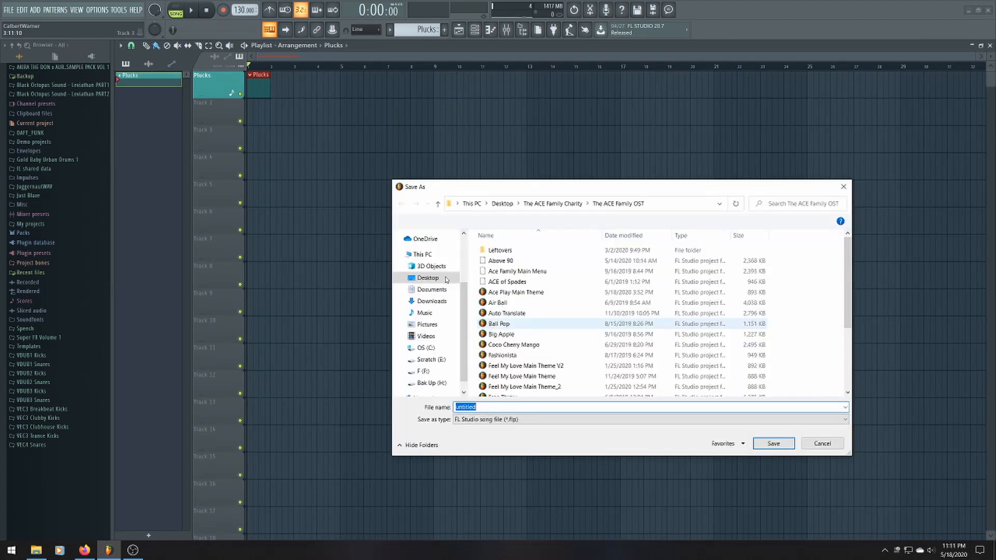
left_click(428, 278)
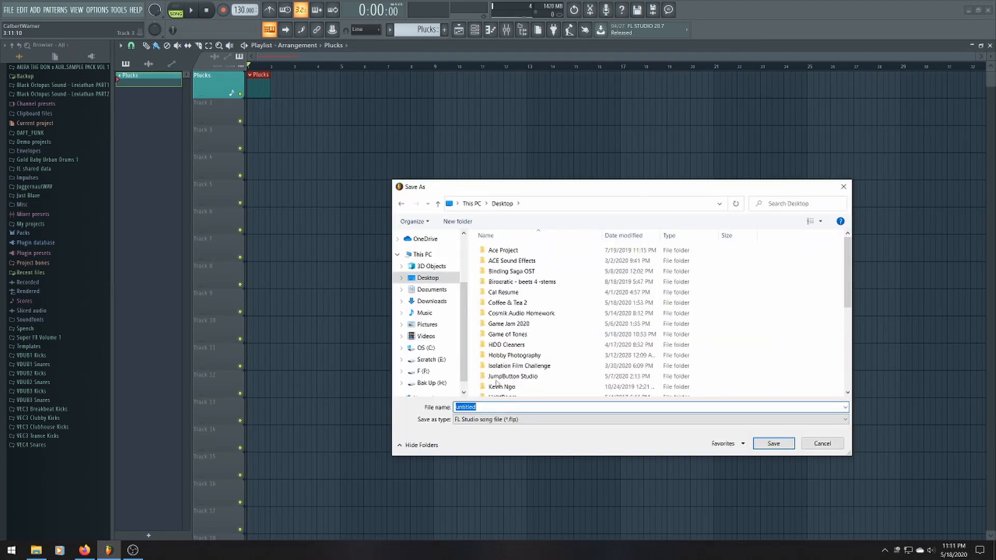
left_click_drag(485, 407, 405, 407)
type("Explore")
key("Return")
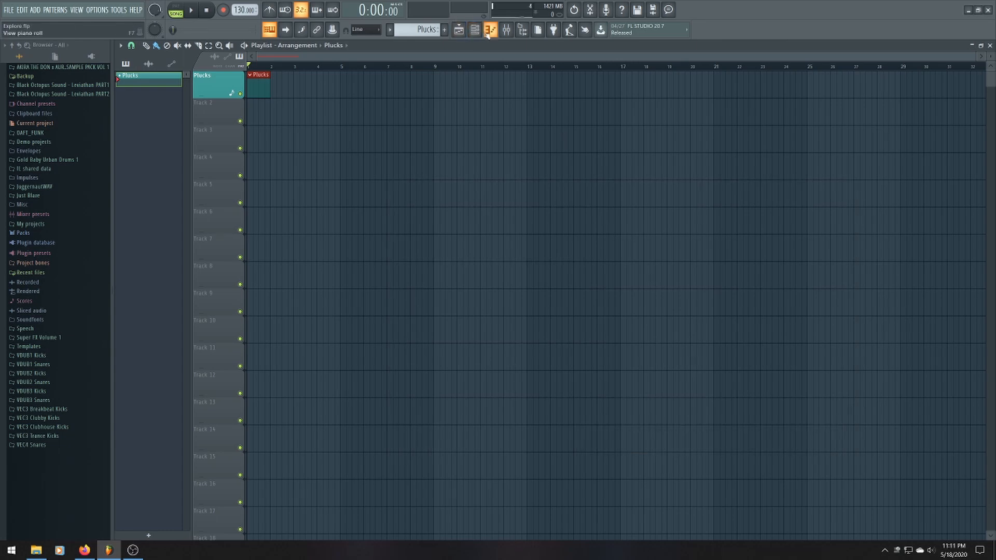
Open the Nexus piano roll and set the project tempo to 80 BPM
left_click(469, 39)
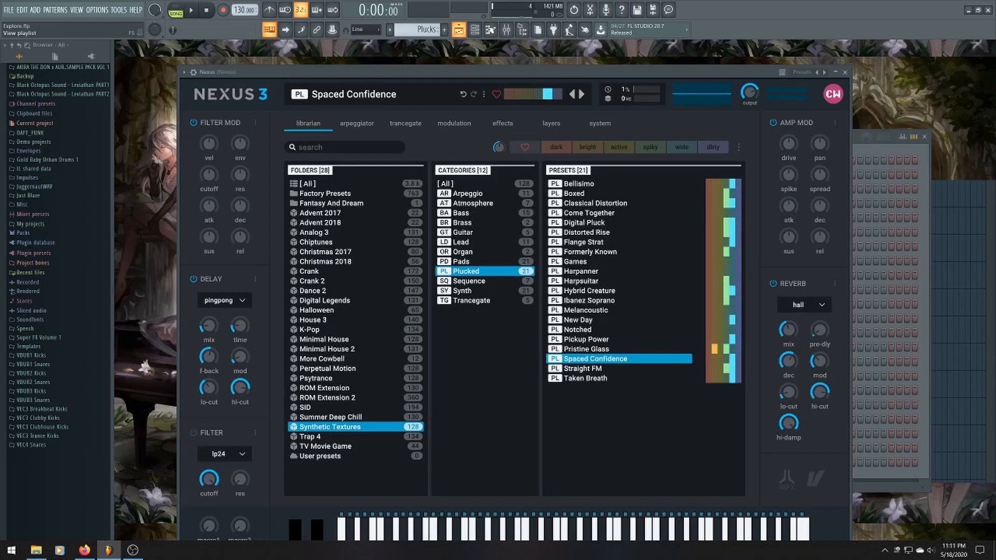
left_click(490, 30)
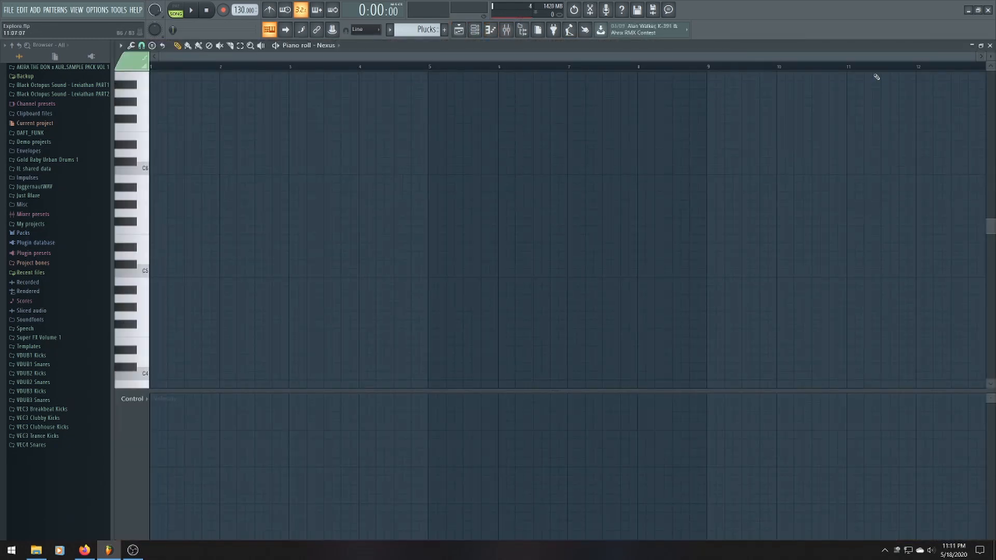
left_click_drag(977, 57, 654, 62)
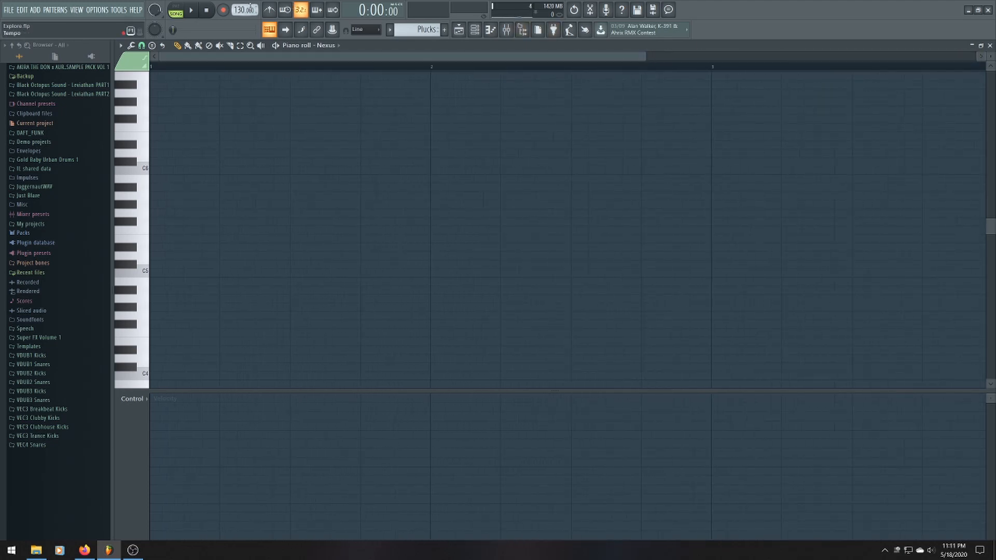
left_click_drag(241, 7, 240, 19)
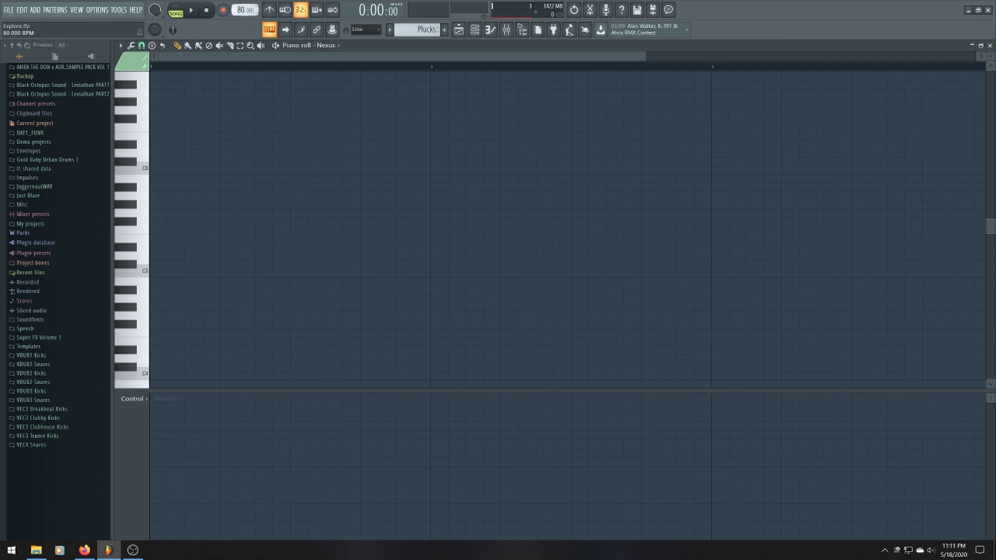
Return to the playlist and extend the Plucks clip to two bars, ending at bar 3
left_click(459, 29)
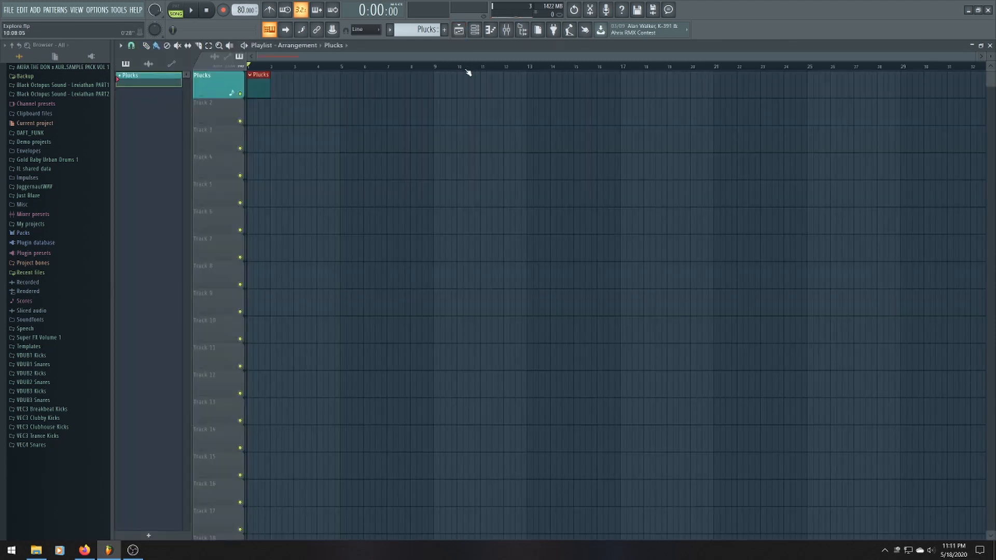
scroll(281, 76, "up", 3)
left_click_drag(352, 57, 334, 58)
scroll(307, 93, "up", 3)
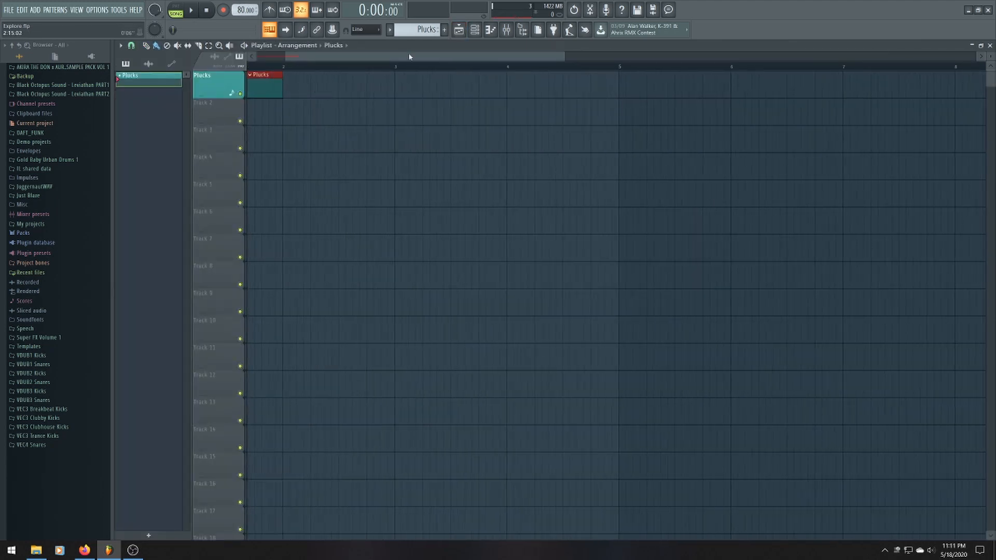
left_click_drag(409, 56, 467, 78)
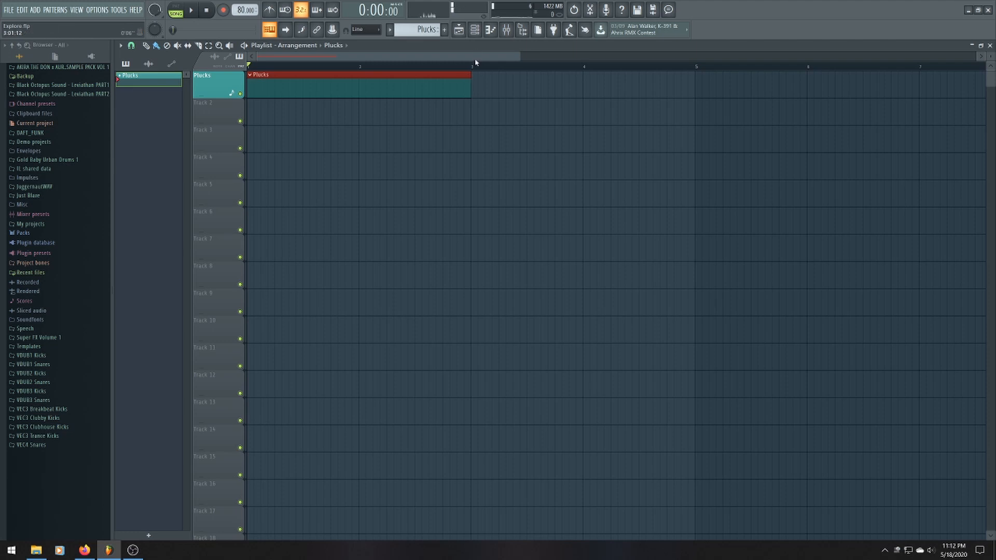
Open the Nexus piano roll and place one-step notes D5 and D6 in succession at the start of bar 1
left_click(490, 31)
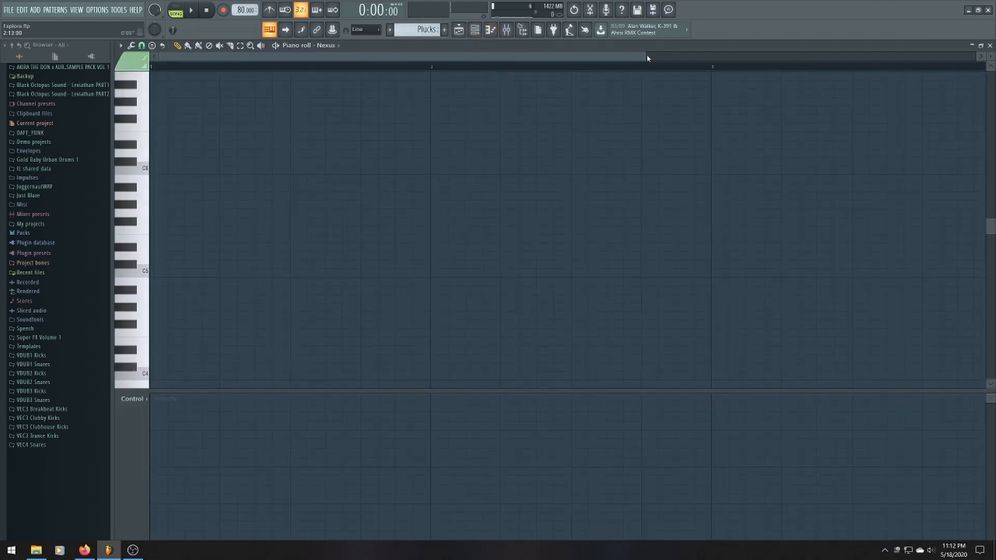
left_click_drag(648, 59, 471, 56)
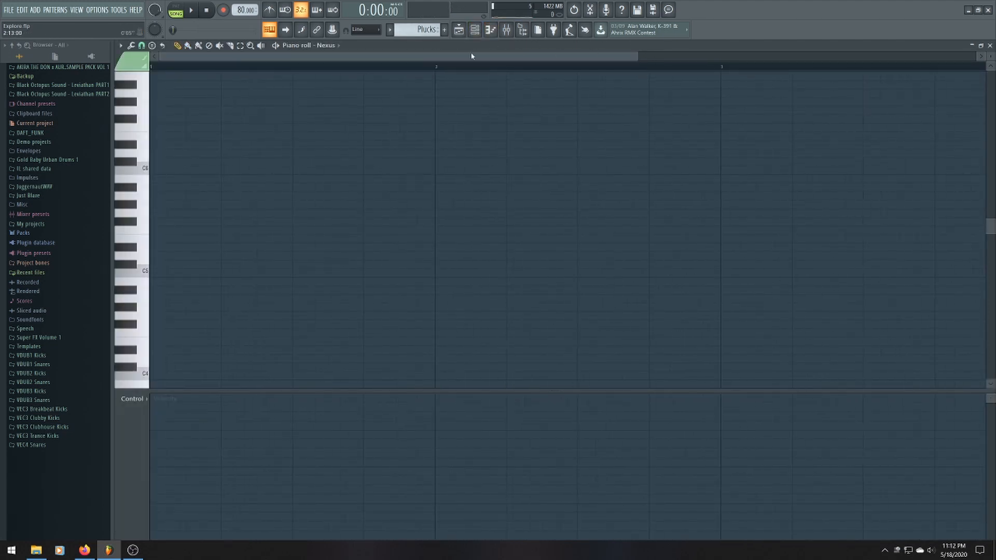
left_click(170, 255)
left_click_drag(178, 255, 163, 255)
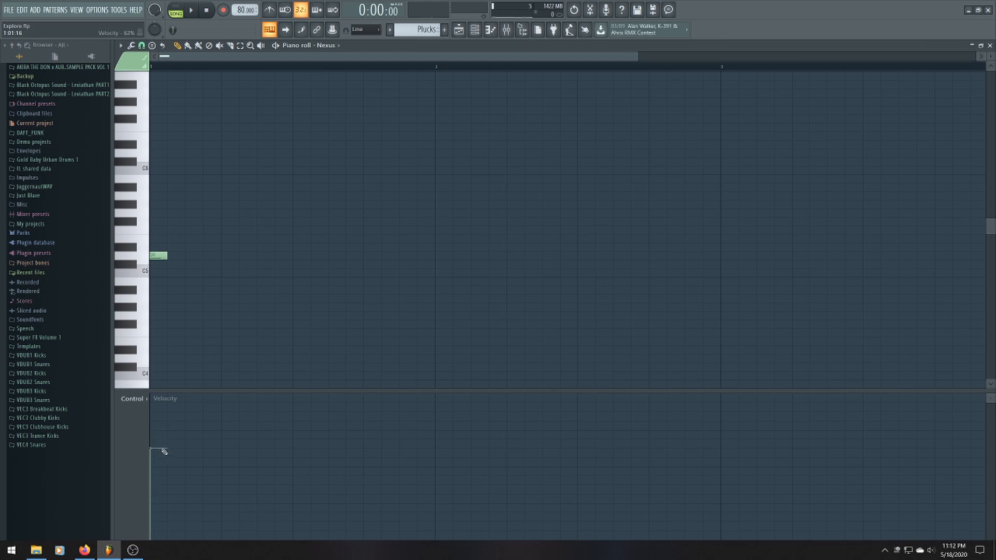
key("x")
key("n")
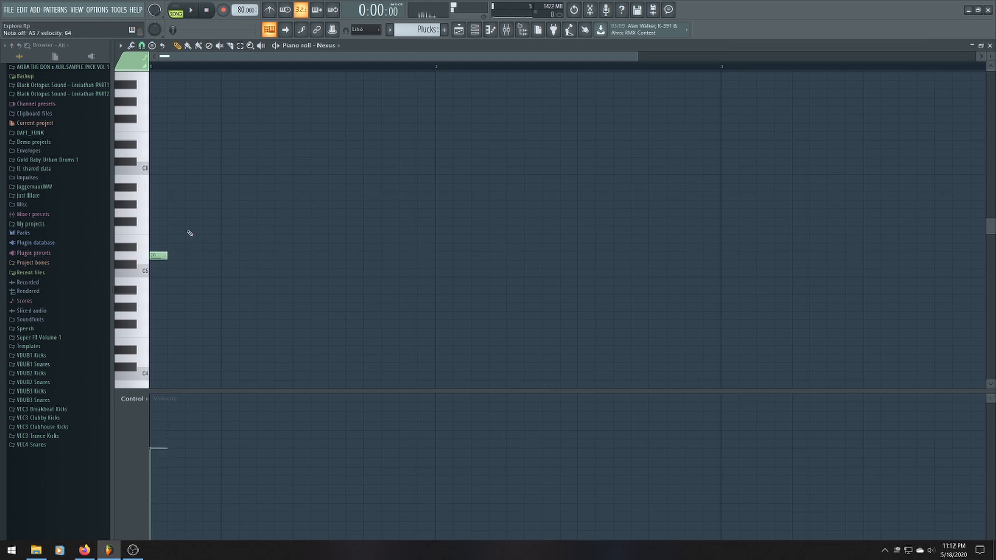
key("x")
key("w")
left_click(178, 154)
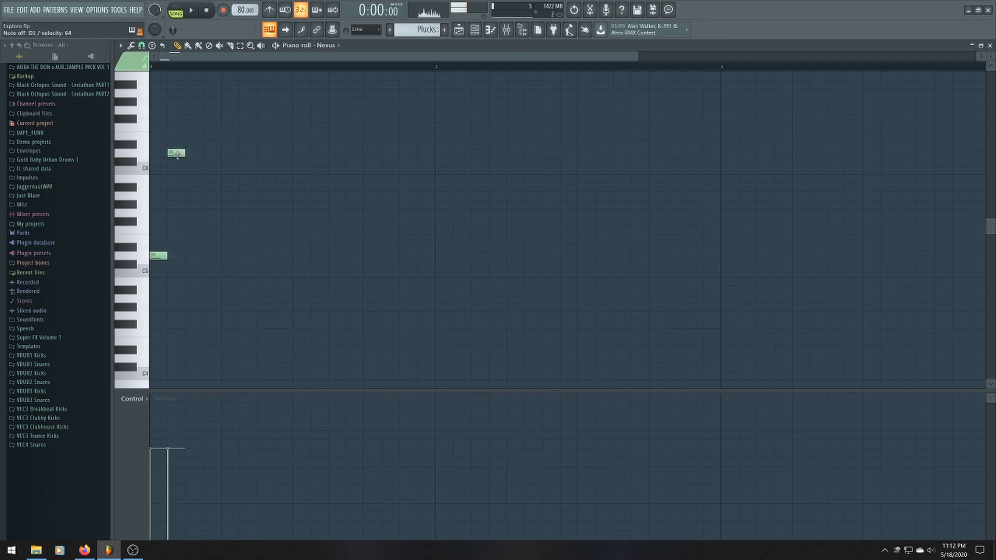
key("x")
key("w")
key("n")
key("g")
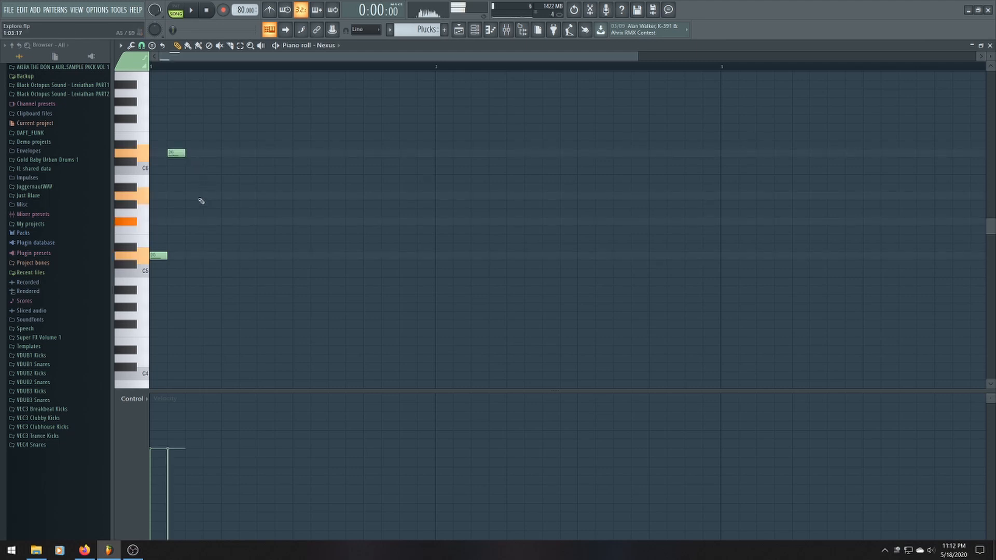
left_click(195, 197)
left_click(212, 222)
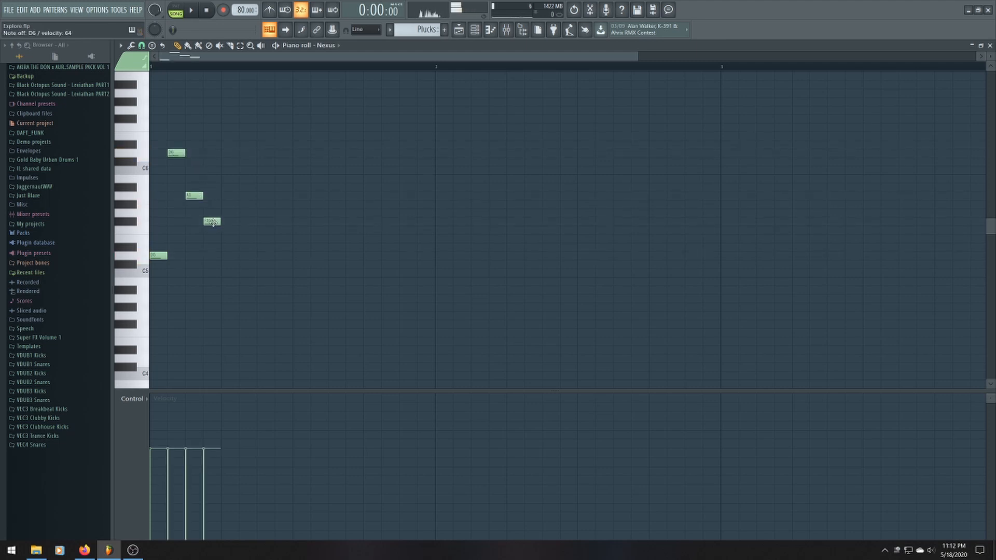
key("space")
key("space")
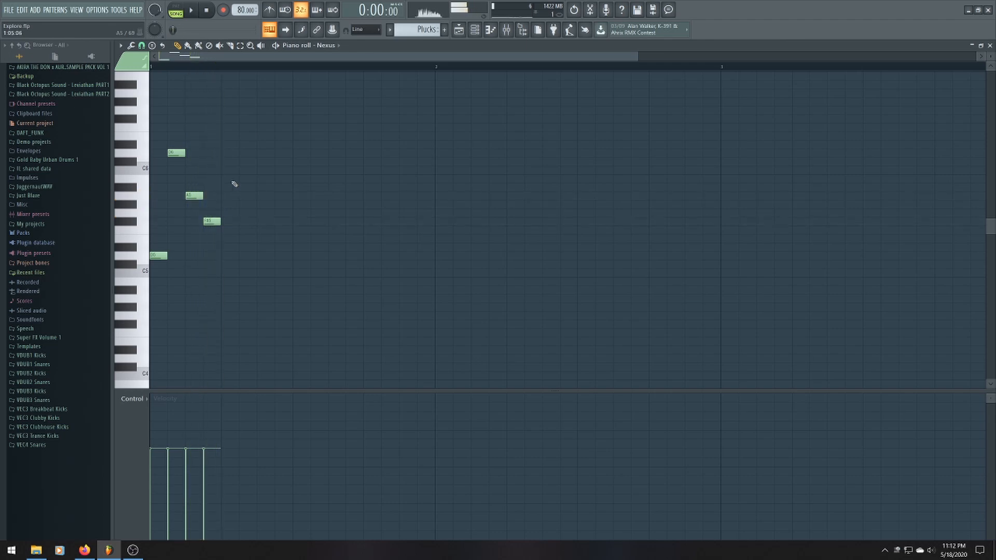
right_click(195, 196)
right_click(211, 222)
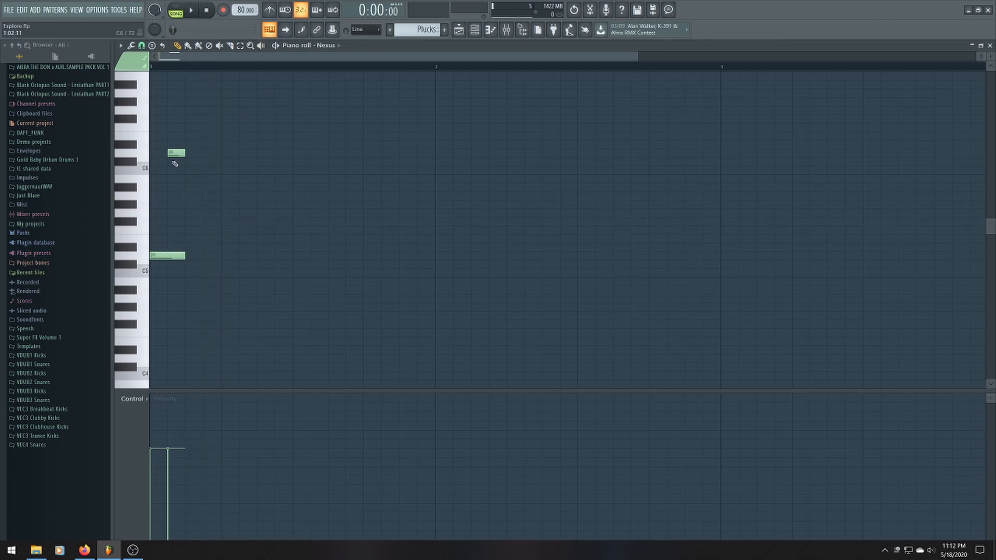
Make the opening D5 and D6 two steps long, back to back, and follow them with two-step notes A5 and F#5
left_click_drag(173, 153, 198, 155)
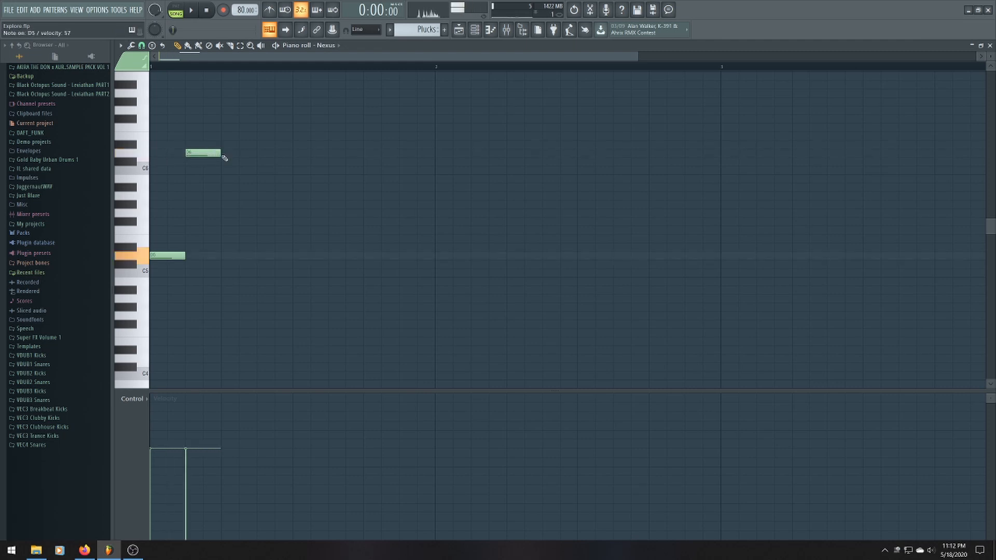
left_click(230, 197)
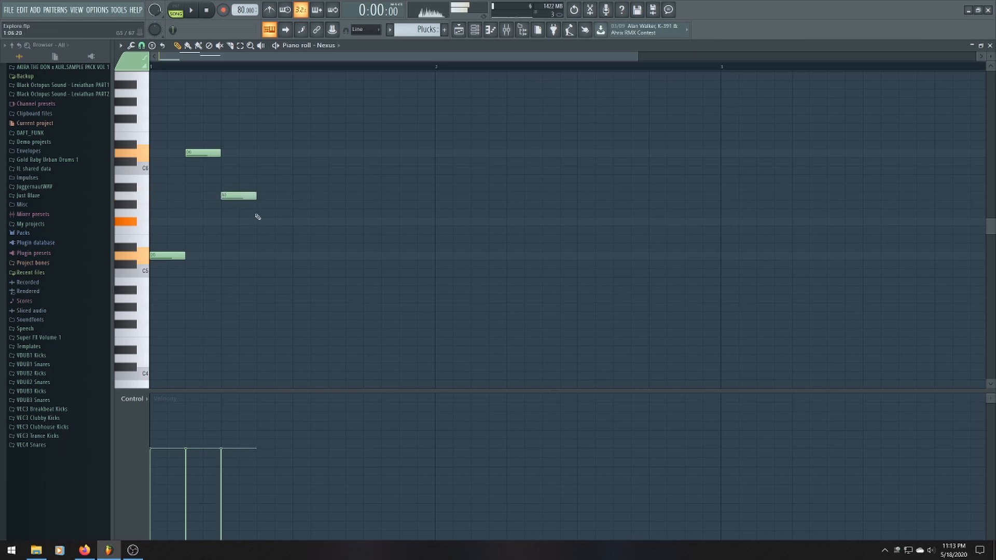
left_click(262, 222)
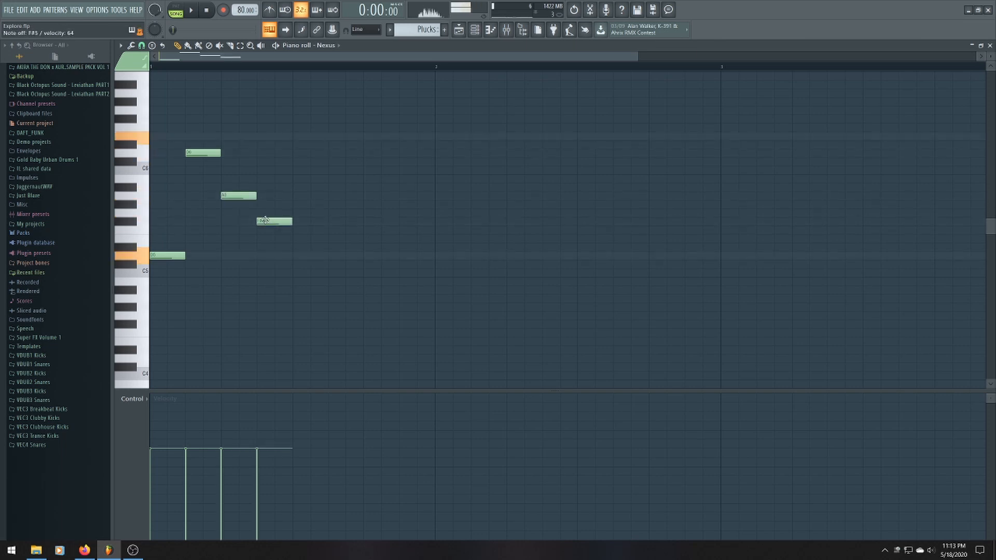
Complete the bar 1 melody with consecutive two-step notes E6, A5, F#6 and D6
left_click(306, 136)
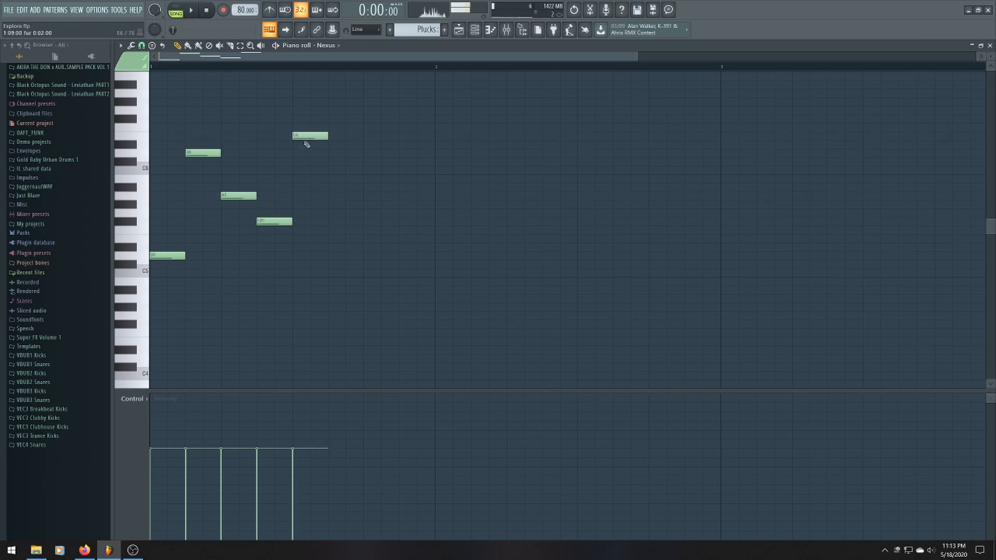
left_click(335, 196)
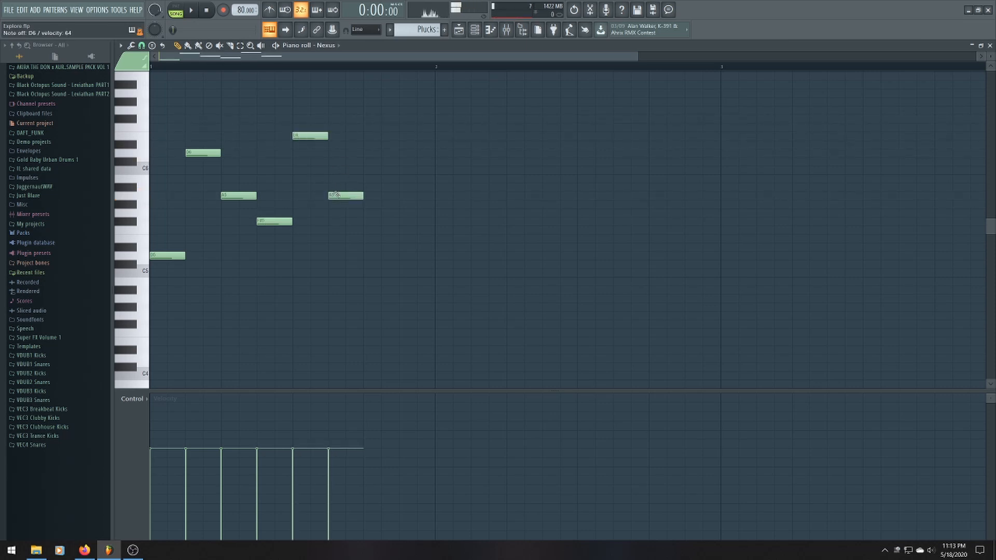
left_click(381, 119)
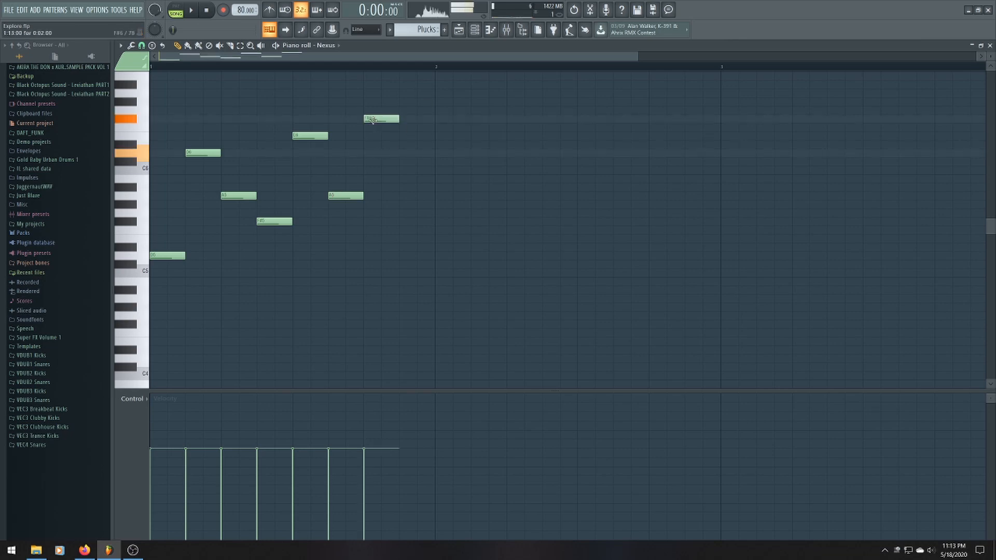
left_click(403, 153)
Play back the one-bar melody and lower the velocity of all eight notes evenly to about 49%
scroll(400, 170, "down", 1)
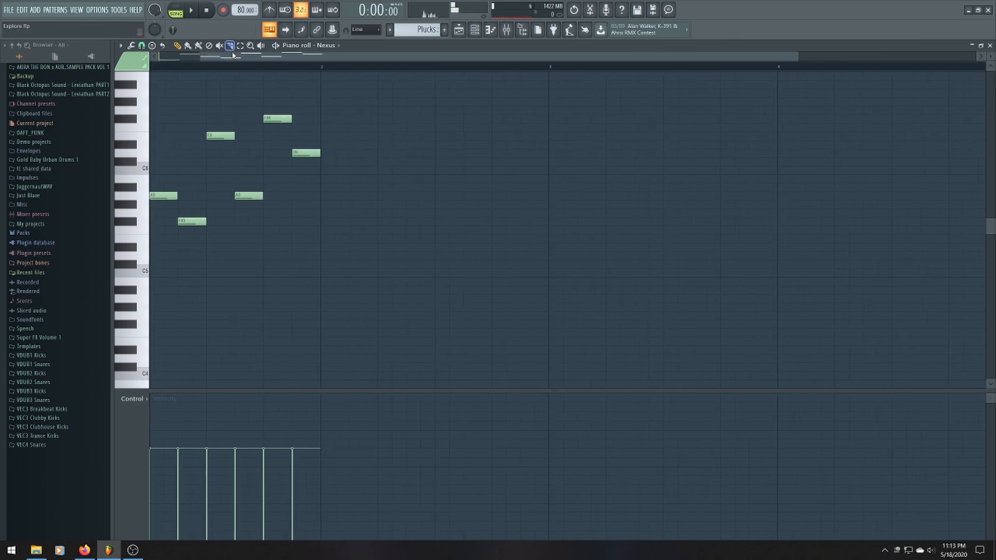
left_click_drag(231, 55, 186, 62)
key("space")
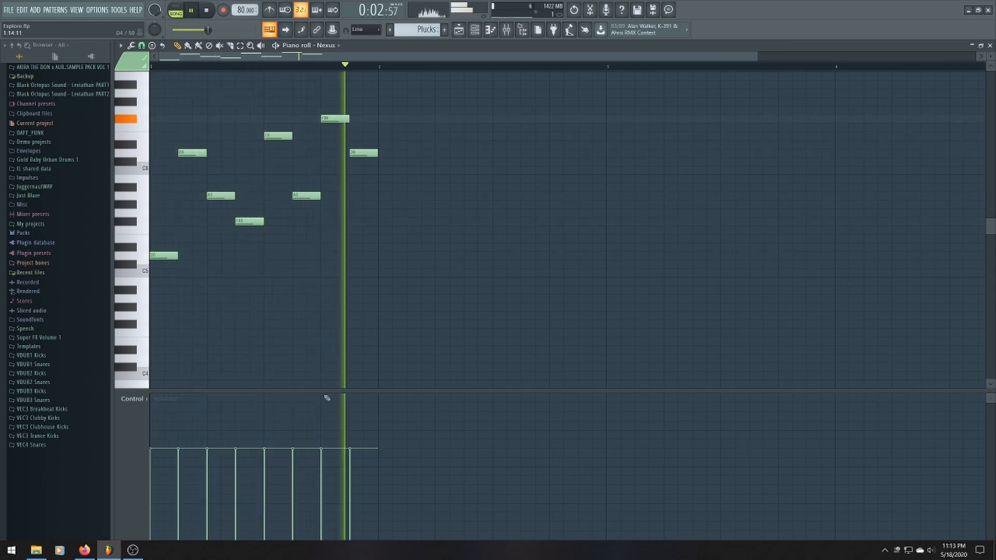
key("space")
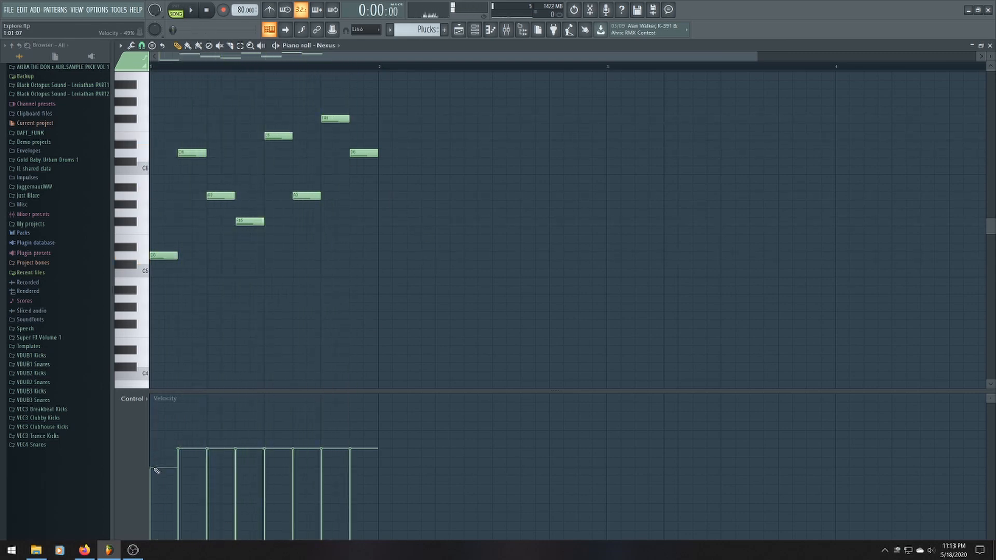
left_click_drag(155, 469, 407, 468)
Duplicate all the notes of bar 1 into bar 2
scroll(417, 365, "up", 1)
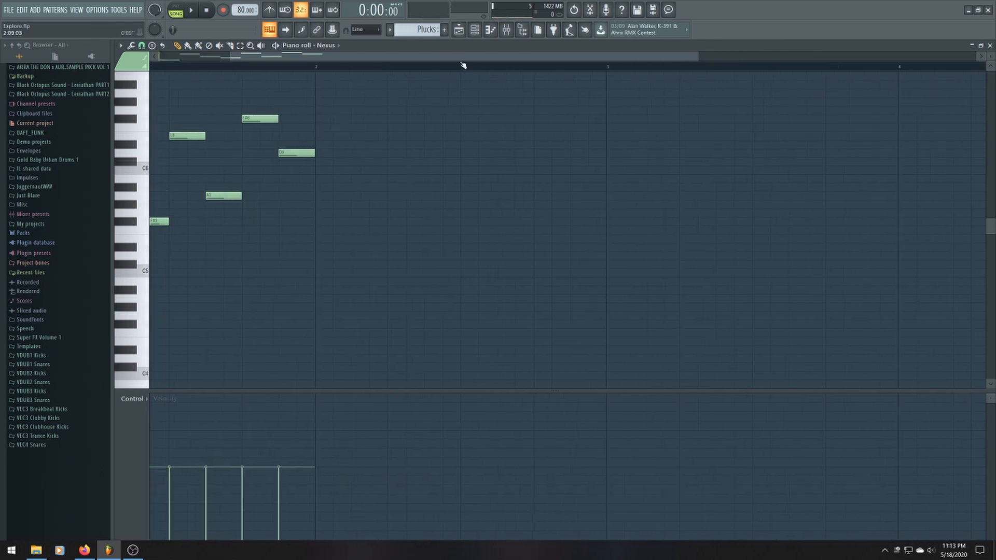
left_click_drag(463, 65, 680, 53)
scroll(437, 225, "up", 3)
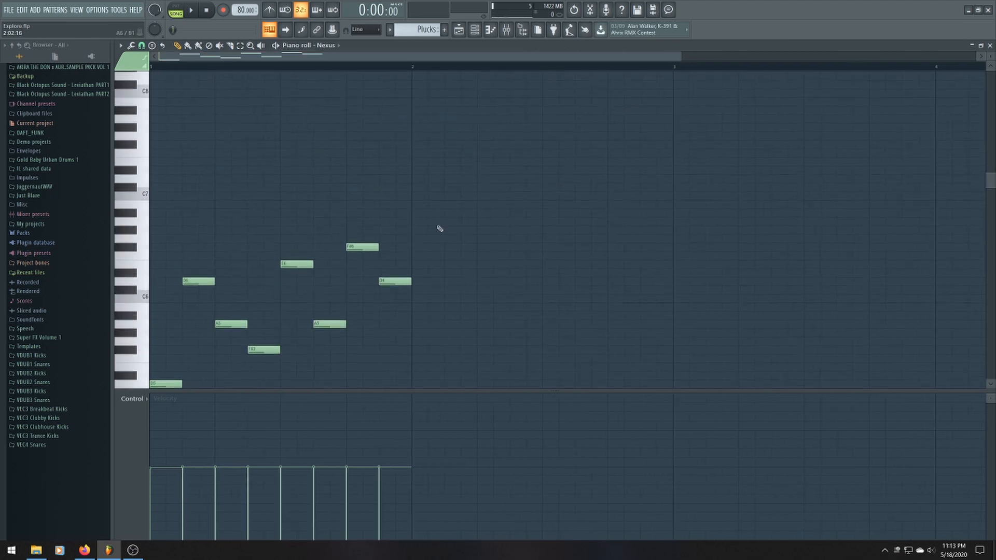
scroll(425, 240, "down", 2)
scroll(425, 240, "up", 2)
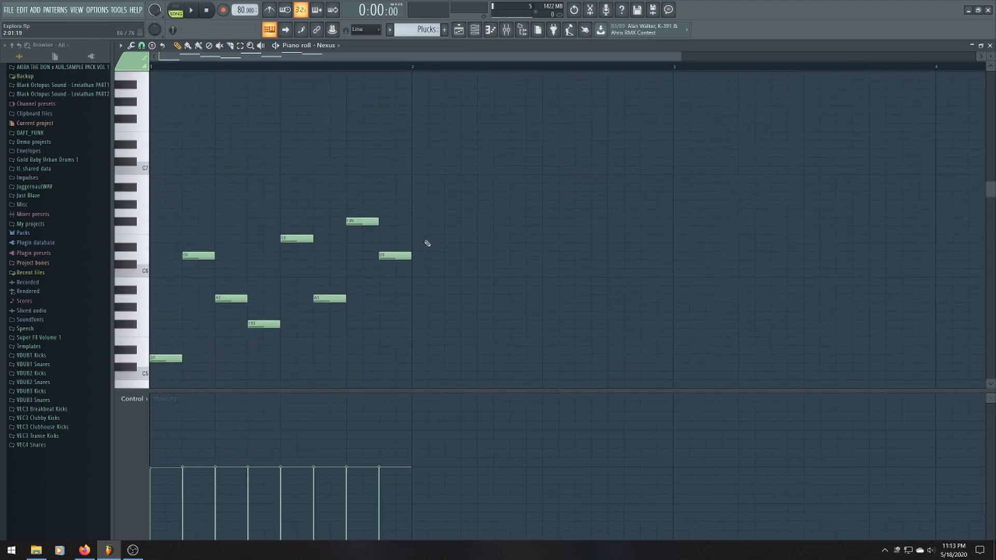
key("ctrl+a")
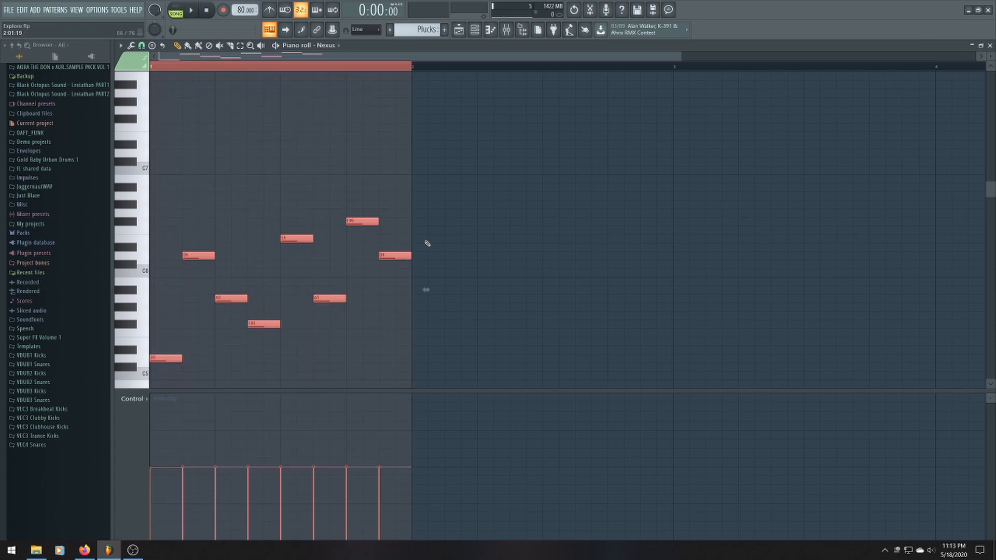
key("ctrl+b")
left_click(155, 71)
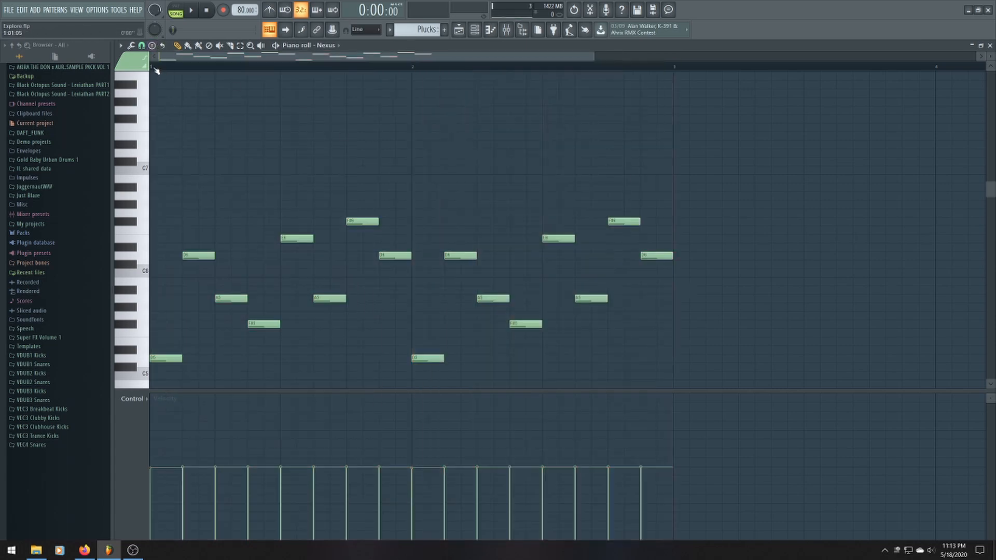
Play back the two bars and raise the F#6 near the end of bar 2 to A6
key("space")
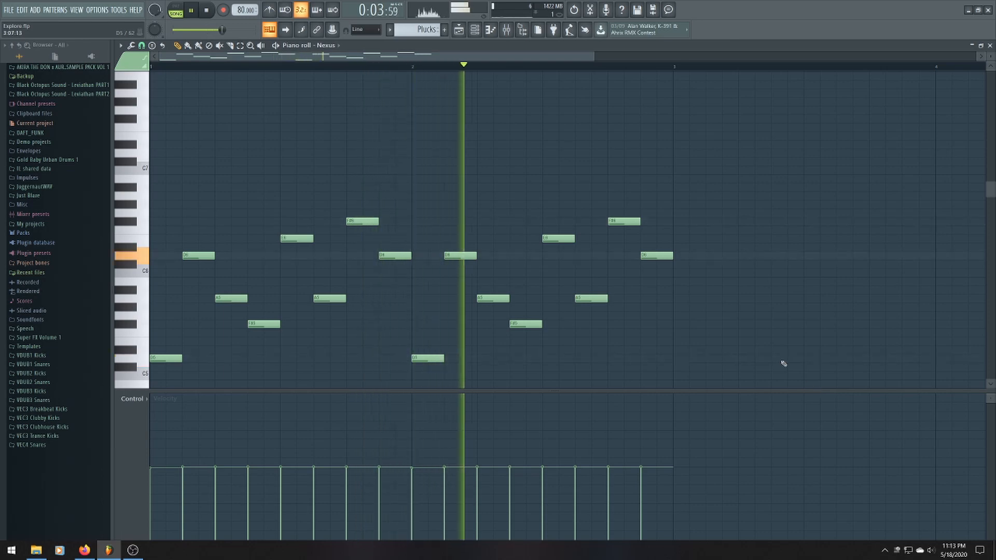
key("space")
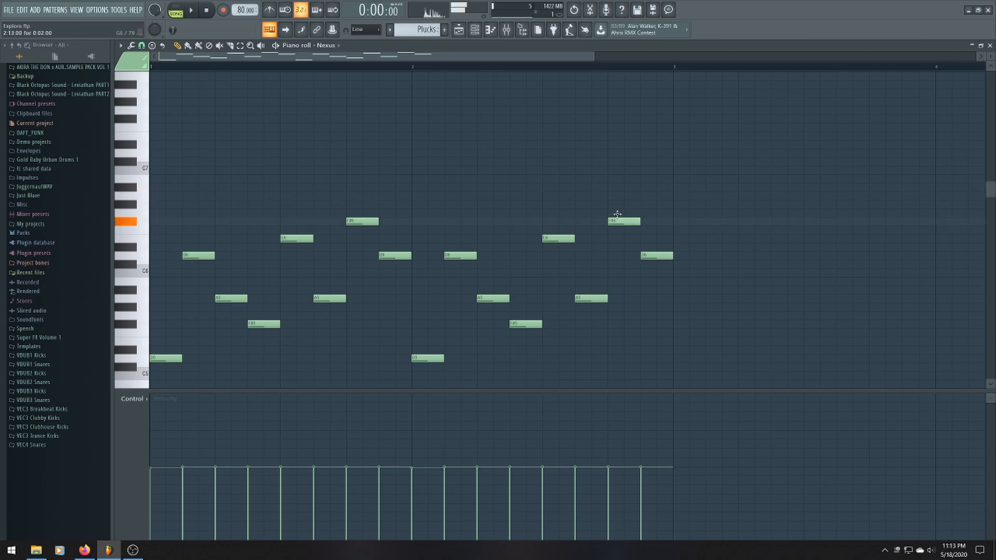
left_click_drag(616, 221, 616, 195)
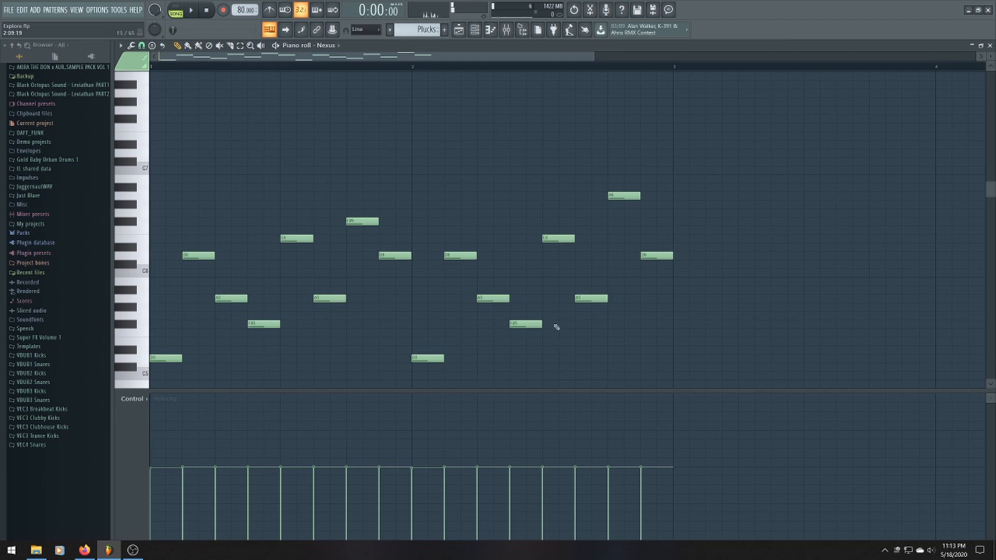
Duplicate the whole two-bar melody into bars 3 and 4 and clear the selection
scroll(496, 309, "down", 4)
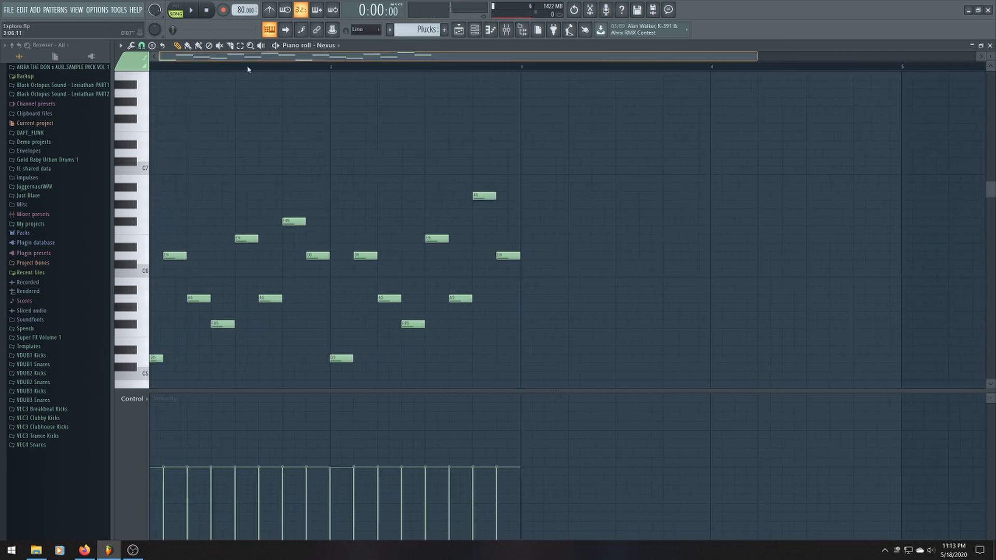
key("ctrl+a")
key("ctrl+b")
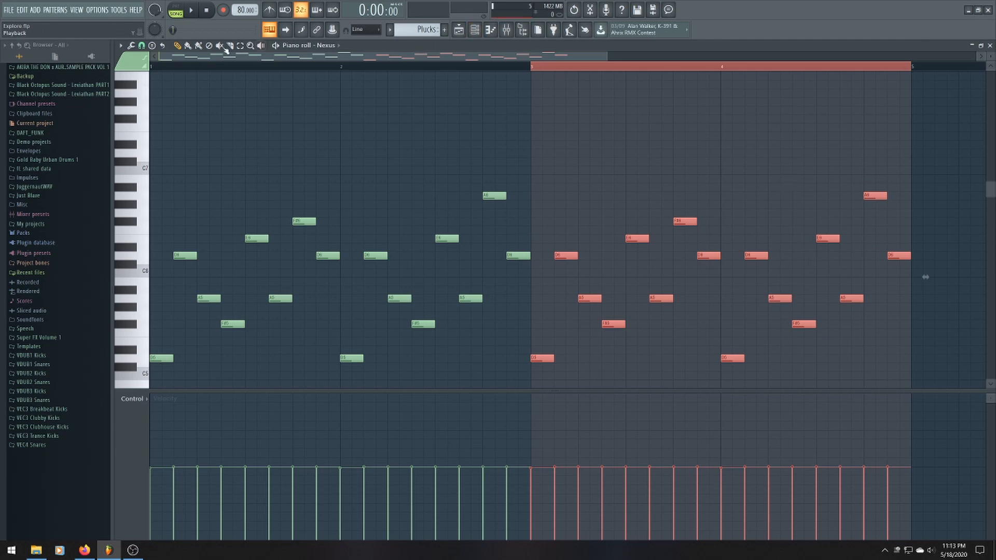
key("ctrl+d")
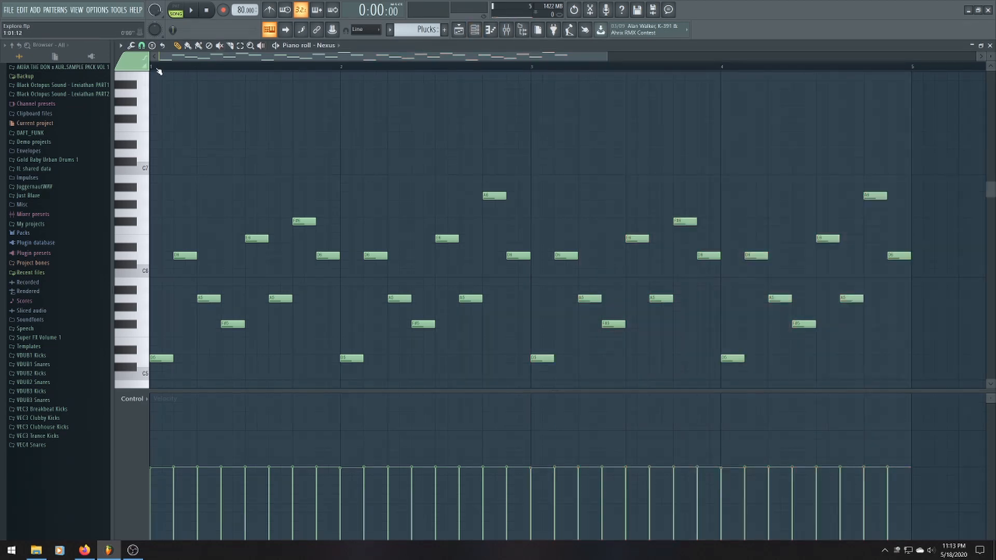
Play back the four-bar melody and extend the Plucks clip in the playlist to four bars, ending at bar 5
key("space")
scroll(493, 215, "down", 3)
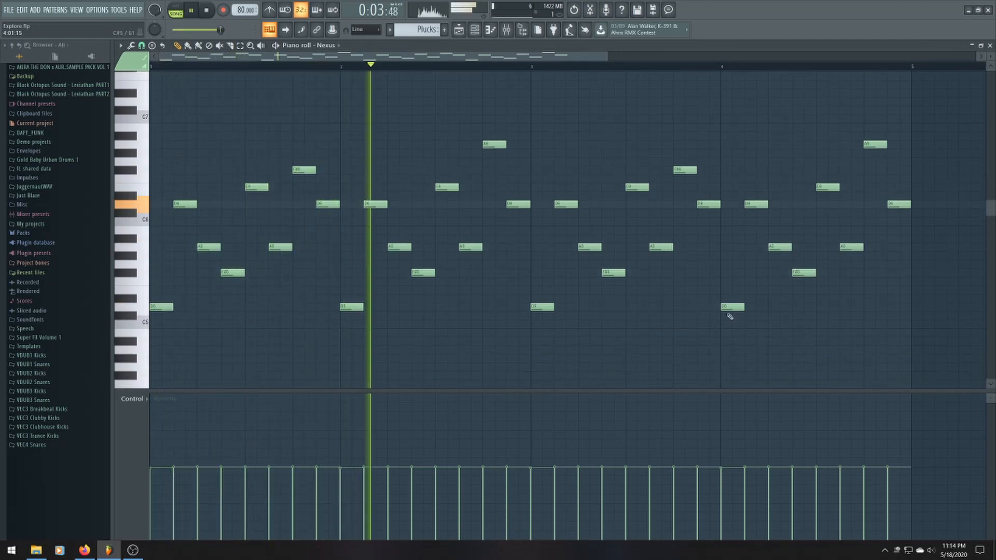
scroll(732, 321, "down", 1)
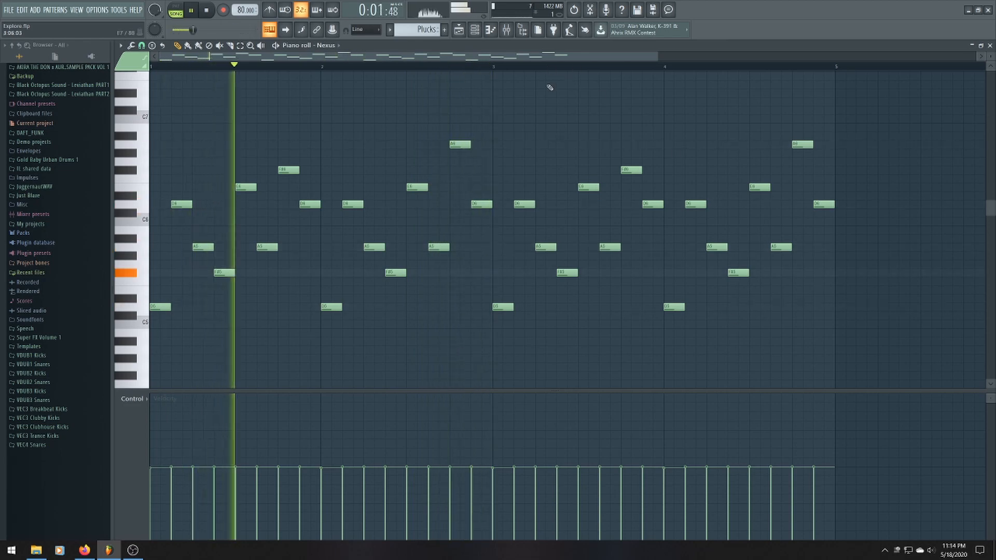
key("space")
key("F5")
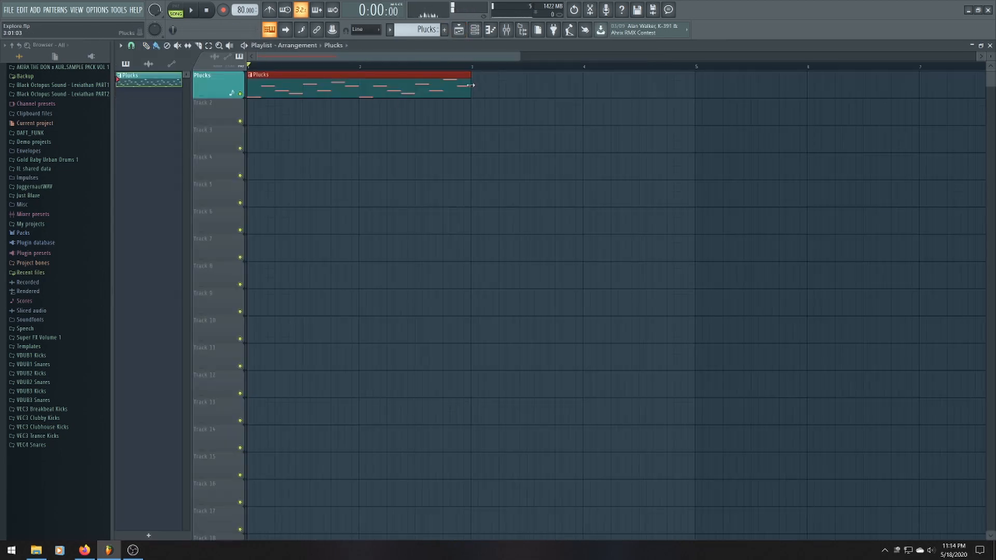
left_click_drag(471, 85, 700, 102)
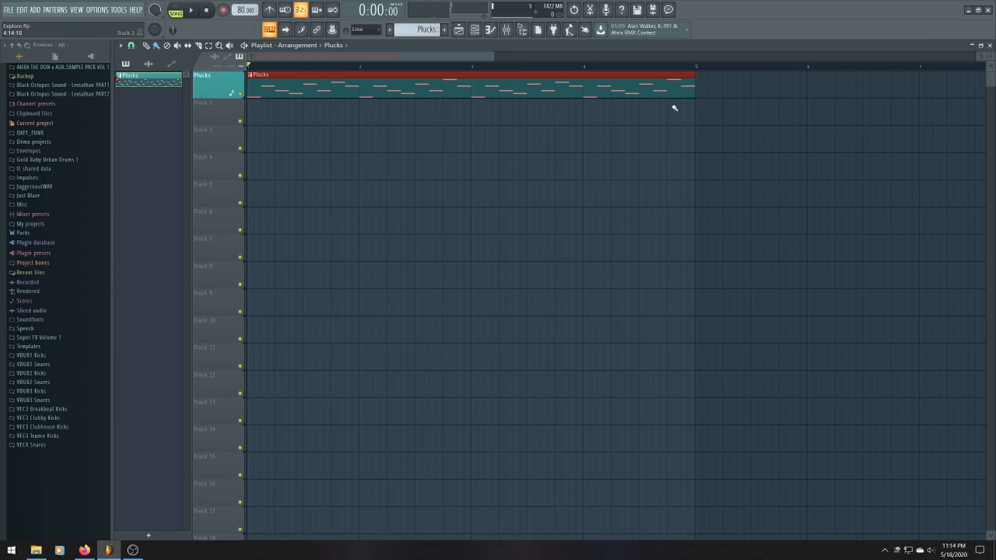
Play back the Plucks melody, then in bar 4 lower the E6 to C#5 and replace the following A5 with F#6
key("space")
double_click(504, 80)
scroll(477, 160, "down", 4)
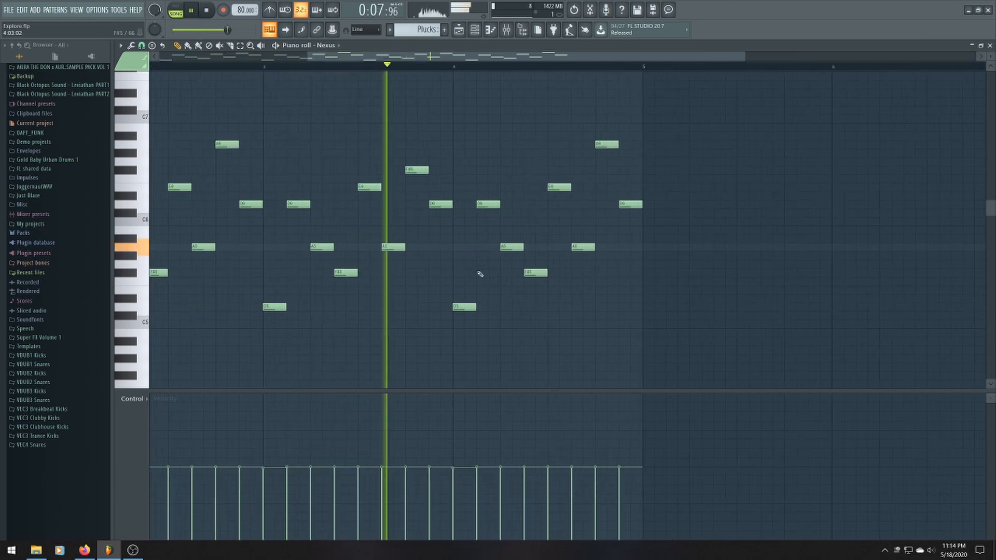
scroll(498, 285, "up", 4)
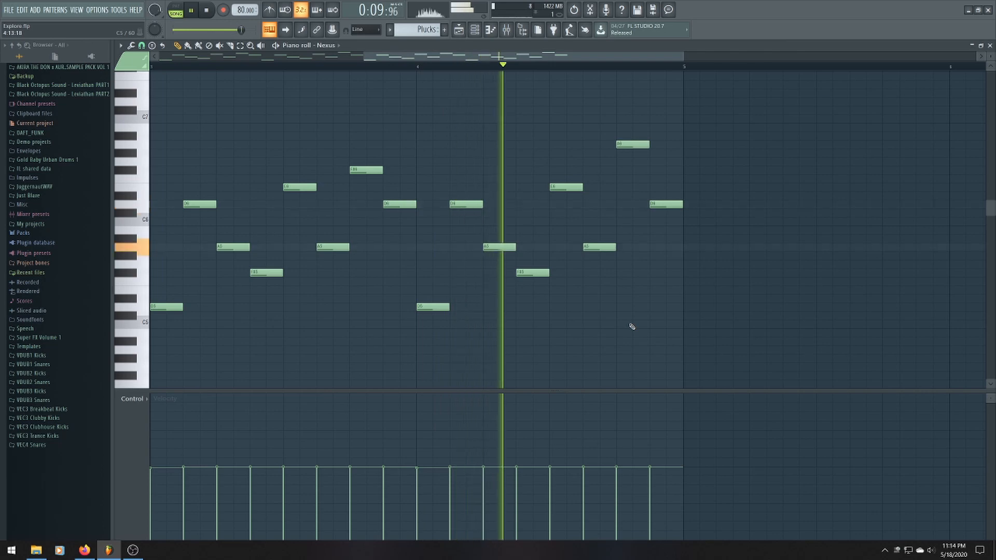
key("space")
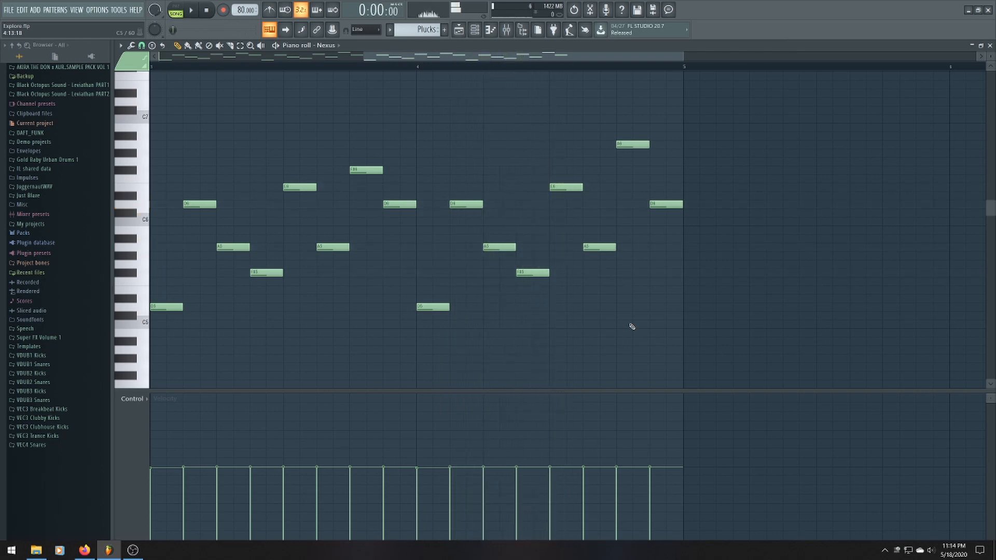
left_click(565, 188)
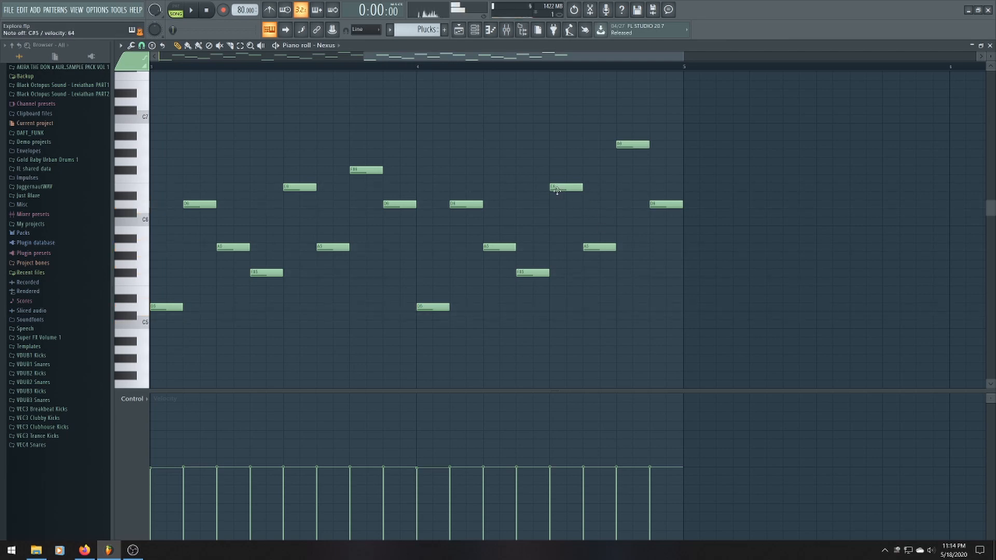
left_click_drag(556, 190, 560, 287)
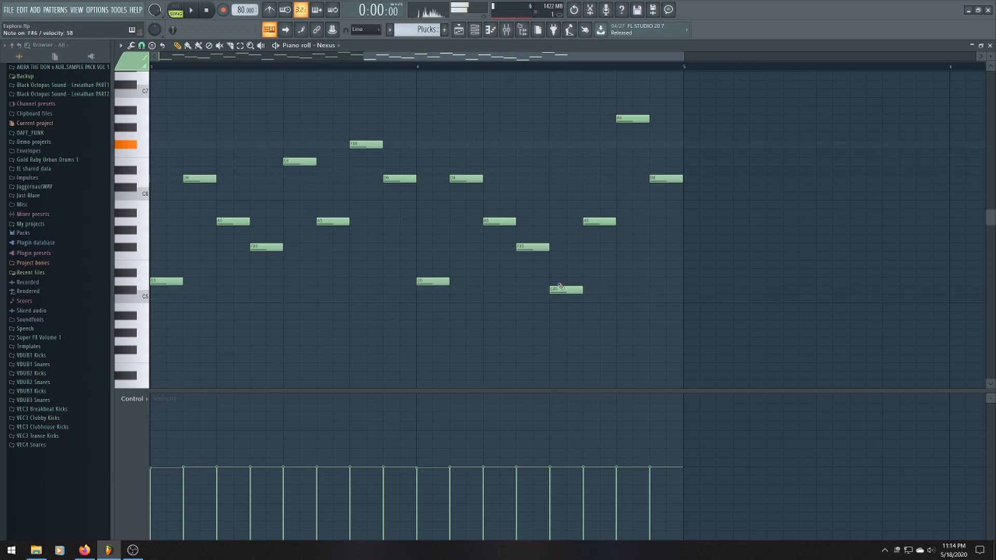
left_click(586, 145)
right_click(597, 223)
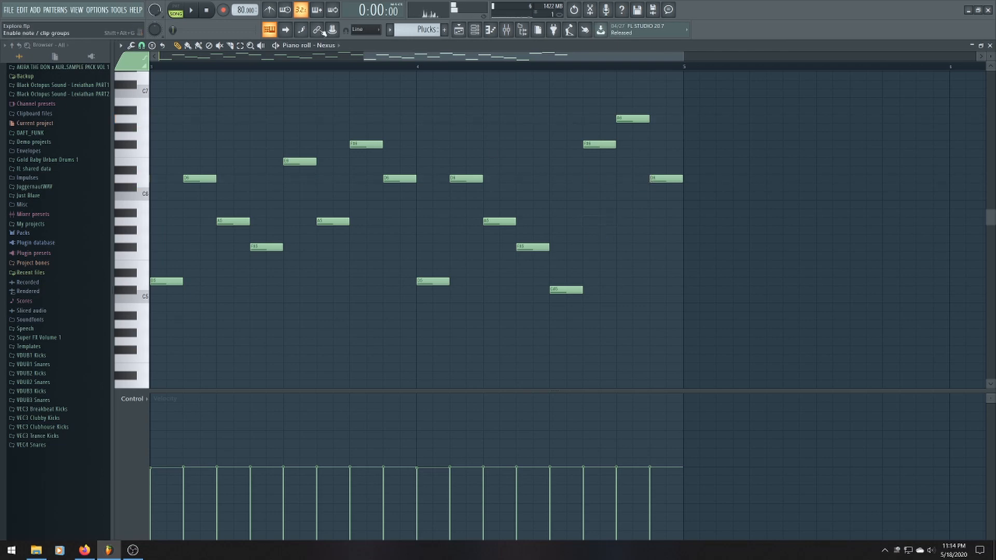
Play back the revised four-bar Plucks clip in the playlist from the start
scroll(525, 176, "down", 2)
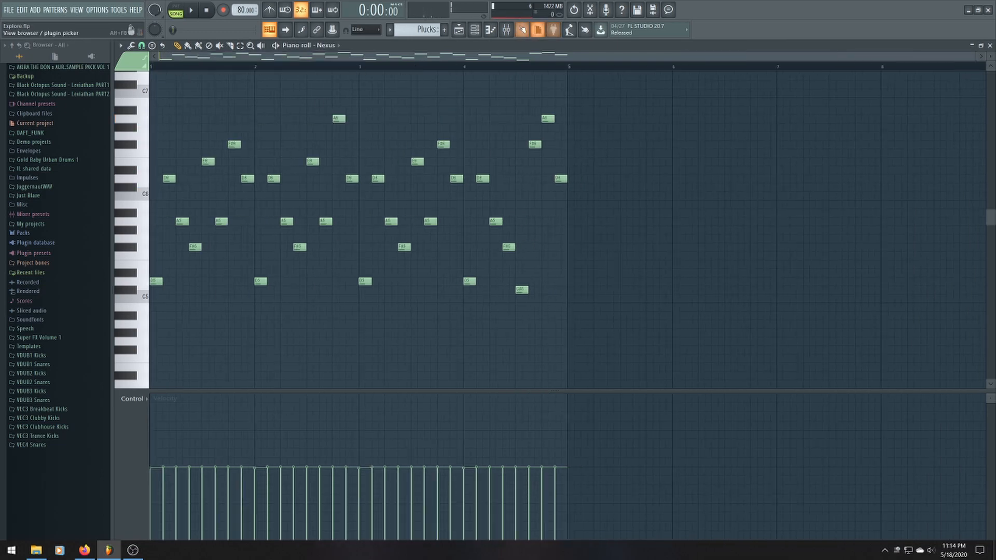
left_click(461, 30)
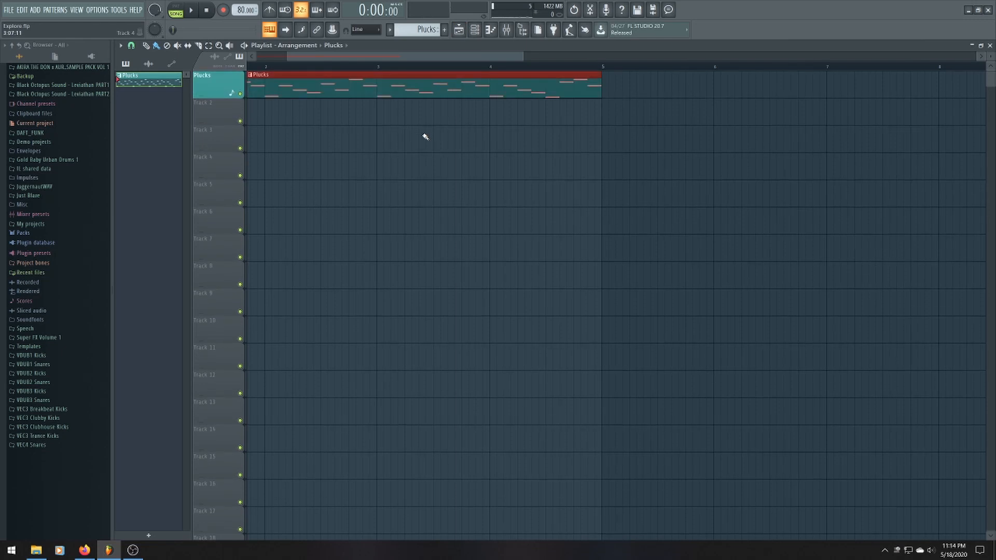
key("space")
scroll(426, 137, "down", 2)
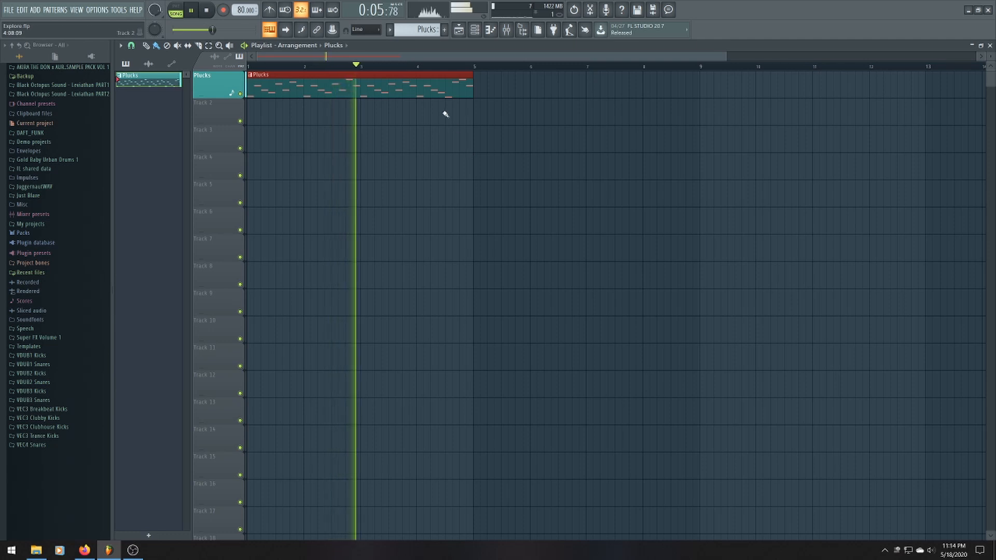
scroll(387, 141, "up", 3)
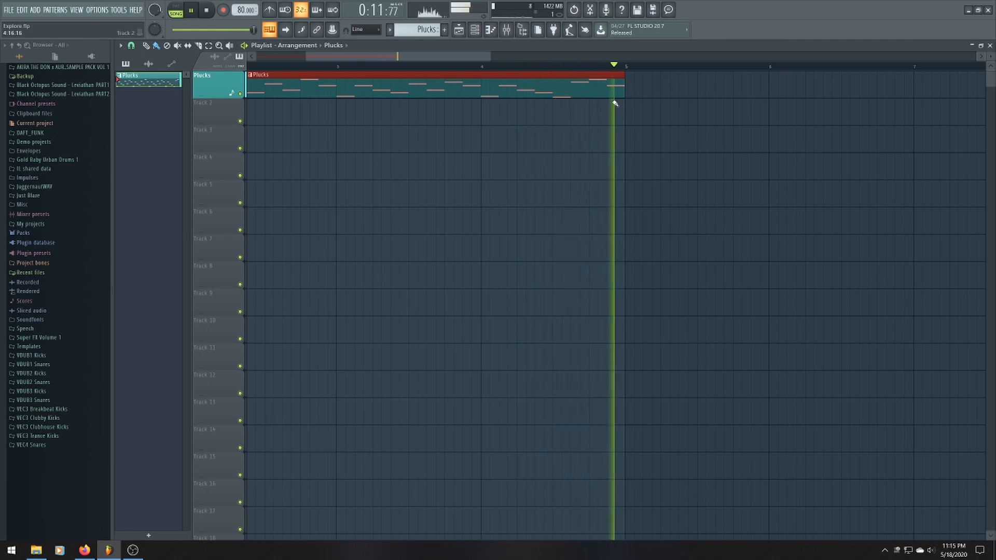
key("space")
Duplicate the four-bar Plucks clip into bars 5 to 8 and set the playback position near the end of bar 8
scroll(454, 166, "down", 4)
left_click_drag(360, 57, 323, 60)
key("ctrl+b")
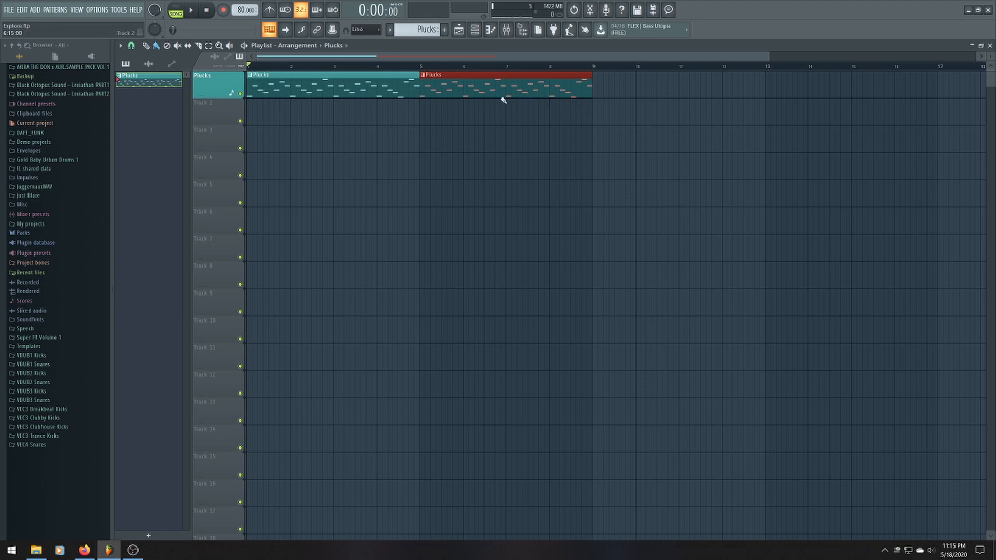
left_click(596, 67)
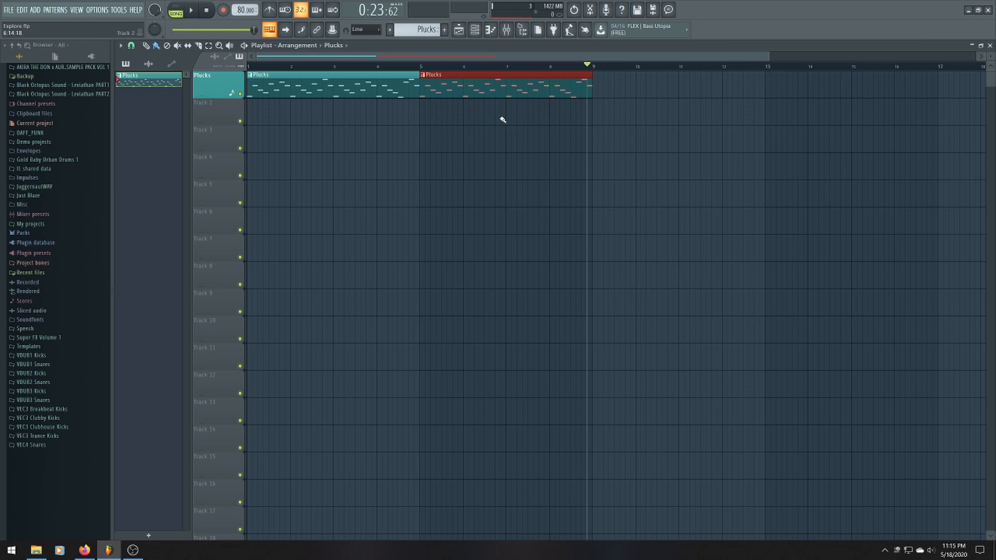
Create a new pattern named Perc with the same recently used teal colour as Plucks
left_click(448, 31)
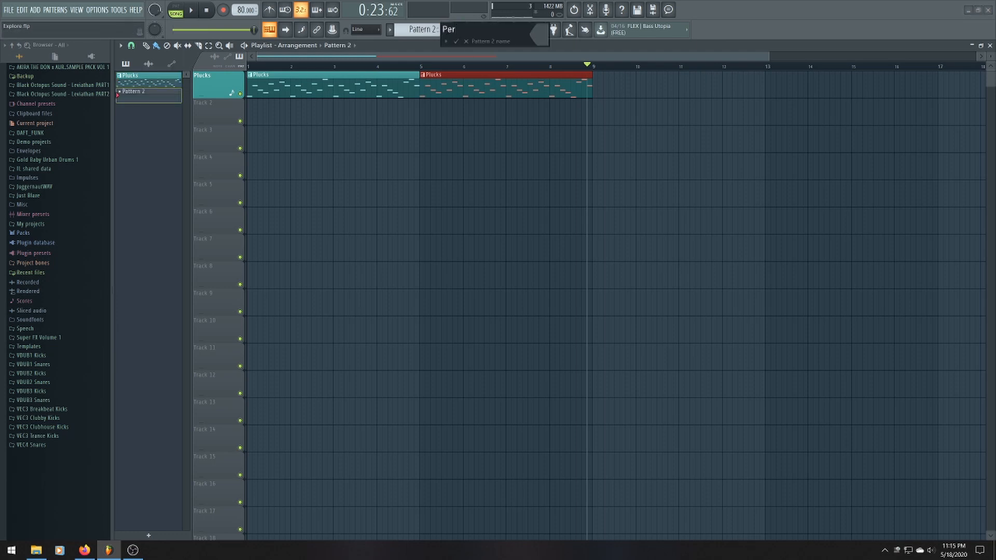
type("Perc")
left_click(539, 36)
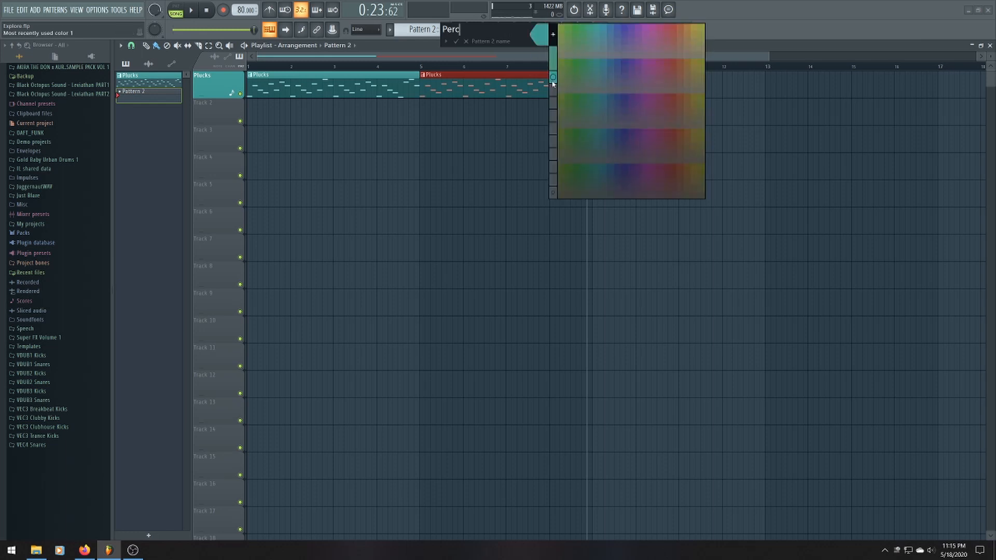
left_click(552, 81)
key("Return")
Place a Perc clip at bar 5 on Track 2 and give the track the clip's name and colour
left_click(437, 125)
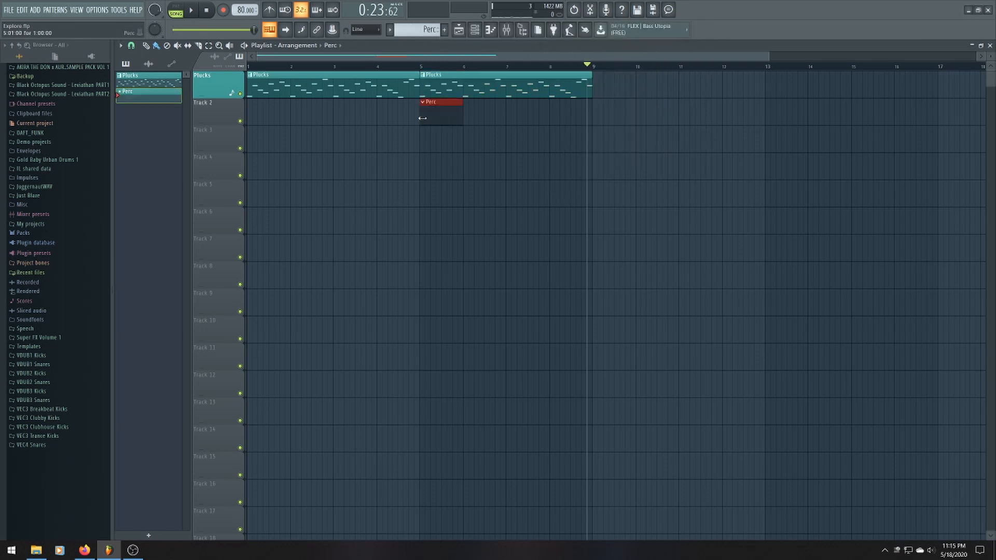
right_click(220, 99)
left_click(243, 129)
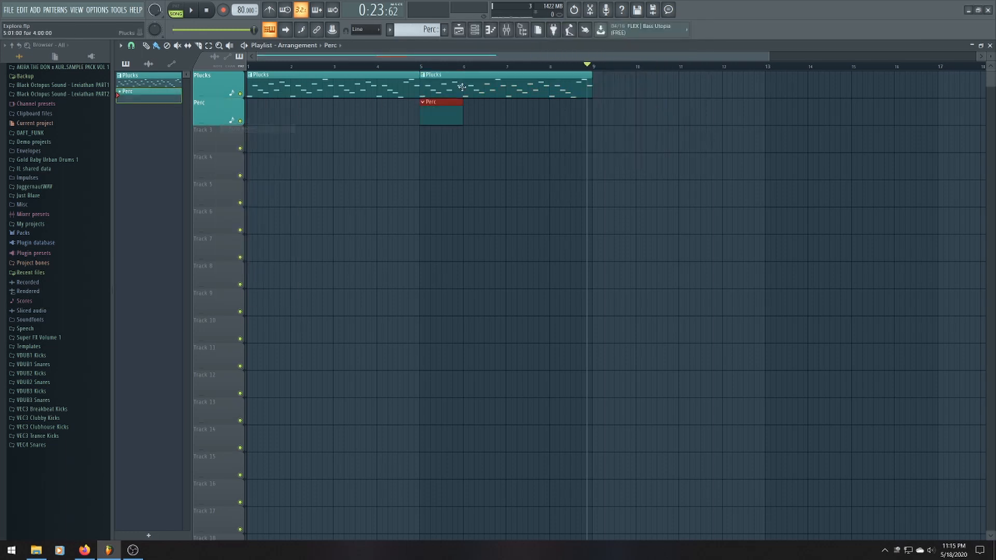
Open the first Kontakt 5 channel and load an instrument from the Damage library
left_click(482, 30)
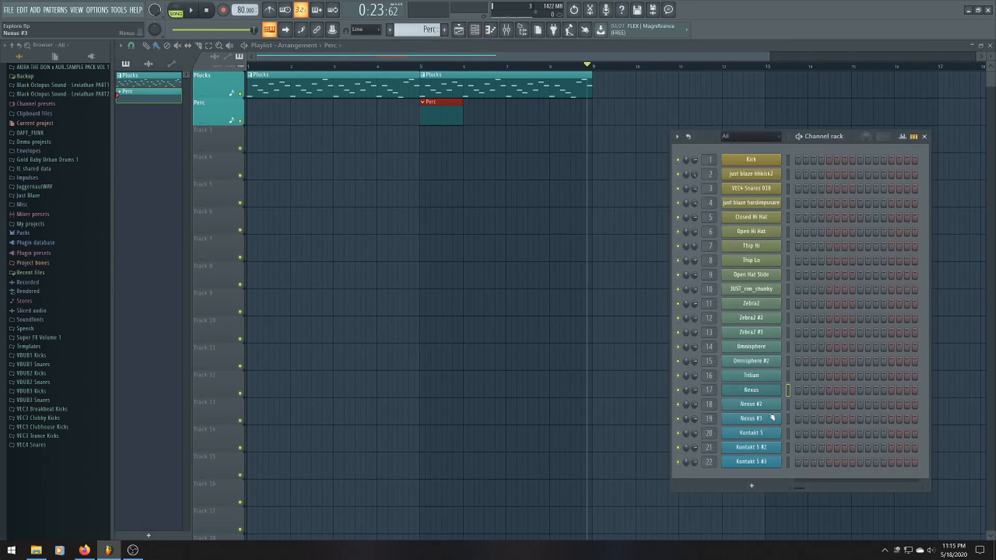
left_click(752, 433)
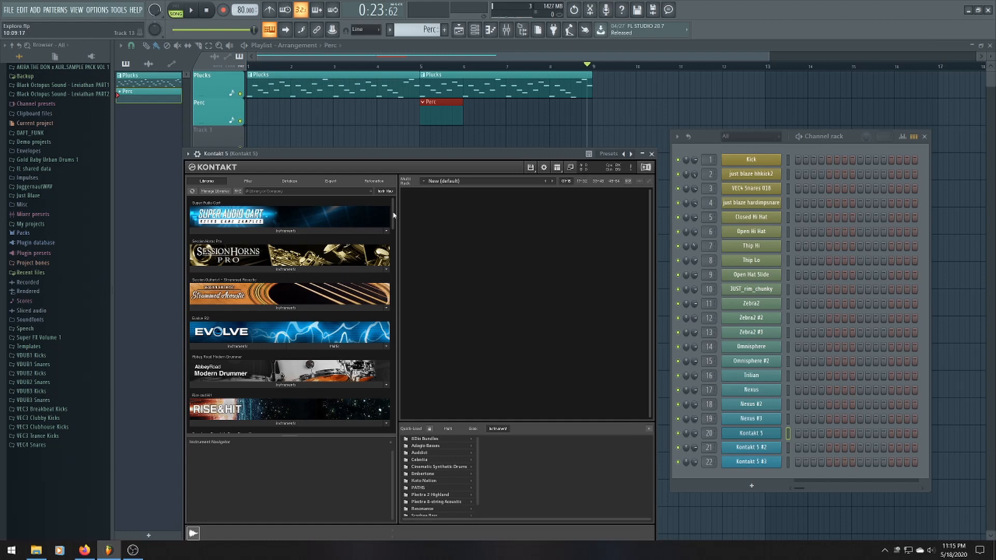
left_click_drag(394, 215, 417, 355)
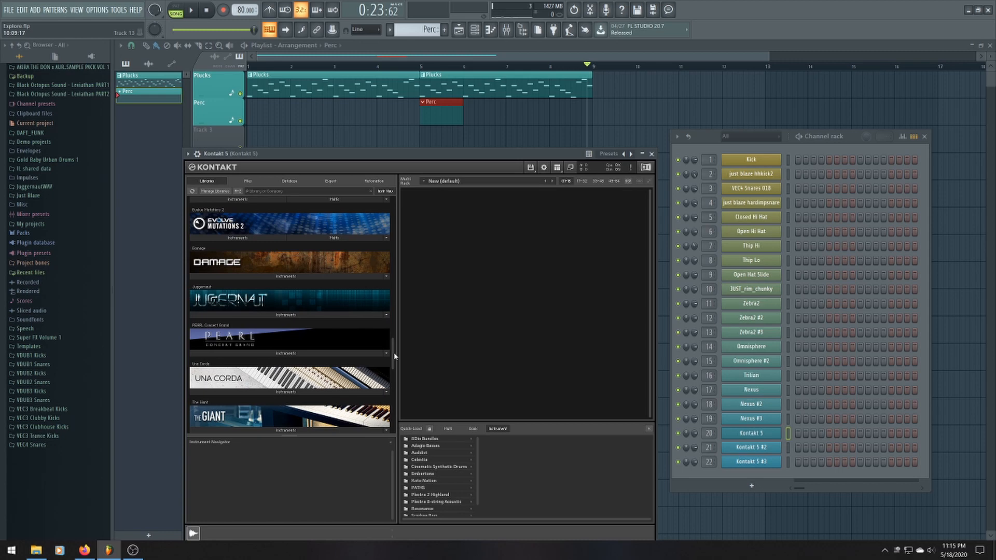
mouse_move(394, 356)
left_mouse_down()
mouse_move(400, 419)
mouse_move(402, 323)
mouse_move(406, 342)
left_mouse_up()
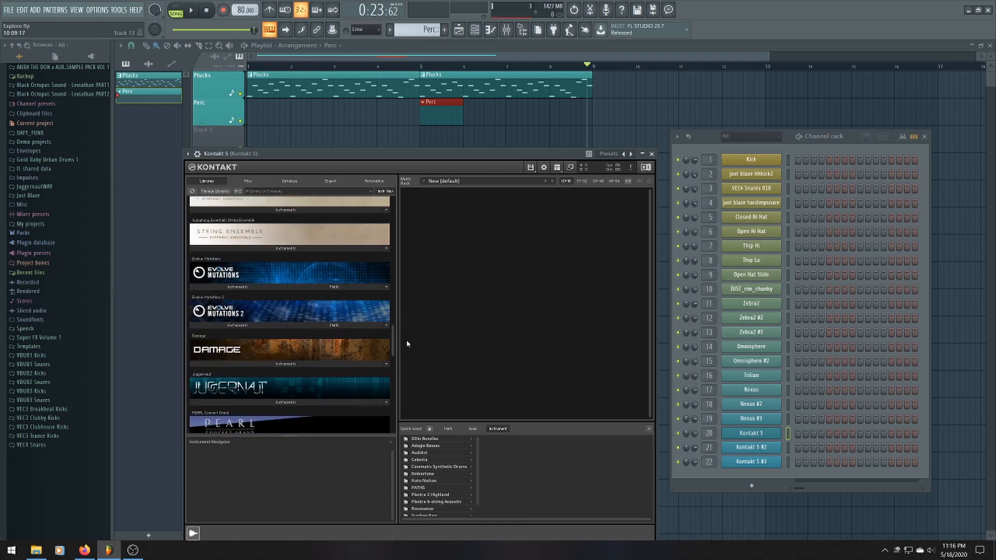
left_click(331, 362)
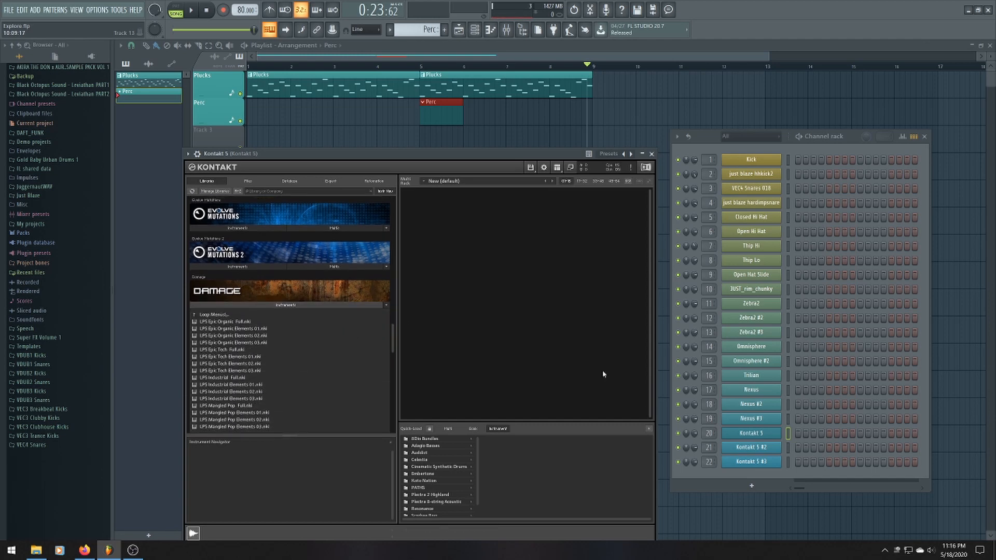
double_click(242, 343)
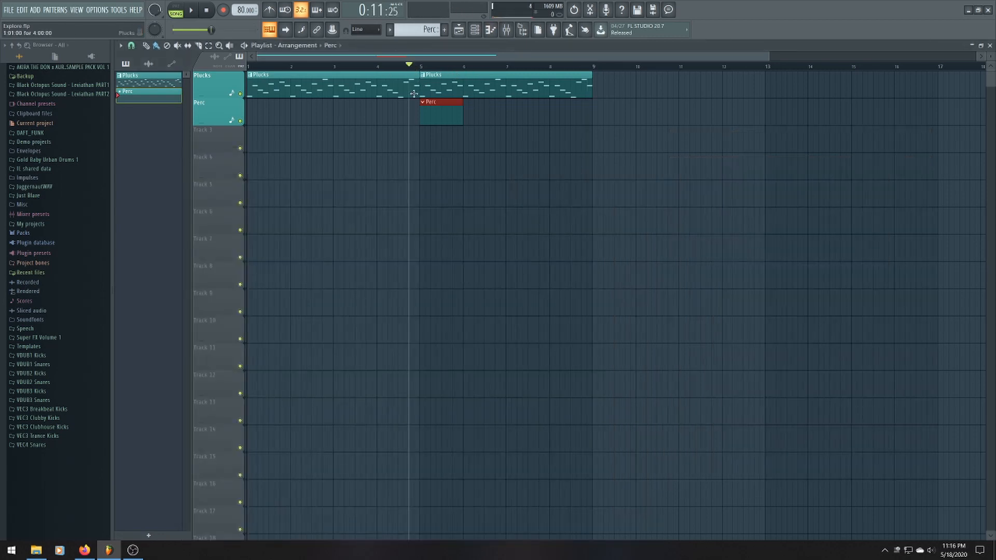
Draw a two-beat D#5 note at the start of the Perc pattern and play it back briefly in the playlist
left_click(491, 29)
scroll(378, 189, "up", 4, "ctrl")
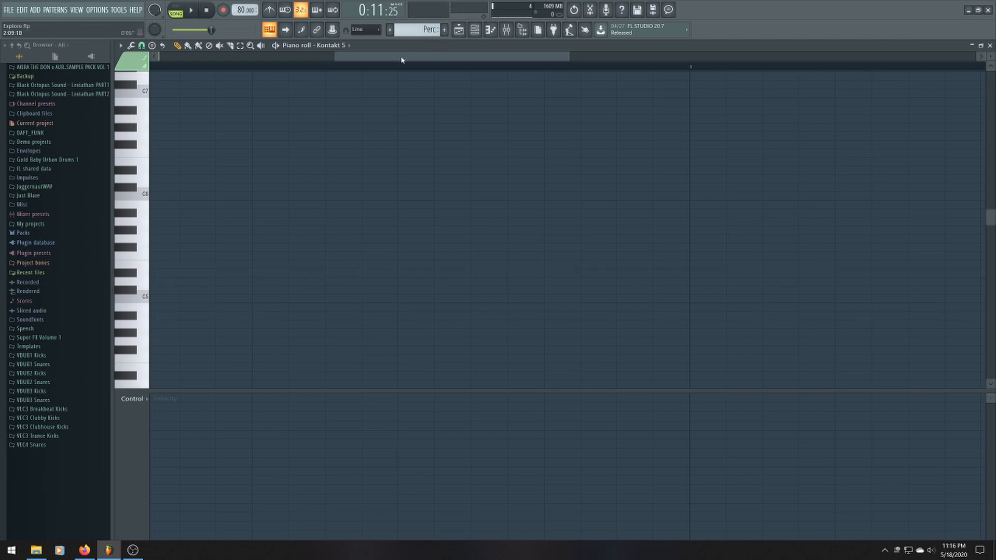
left_click_drag(401, 60, 226, 59)
left_click(165, 274)
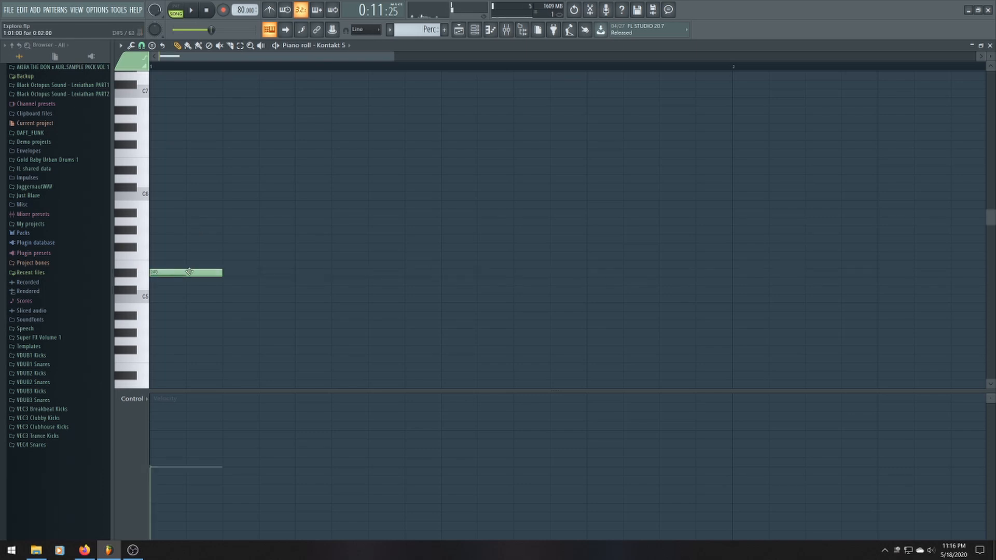
left_click_drag(220, 272, 441, 272)
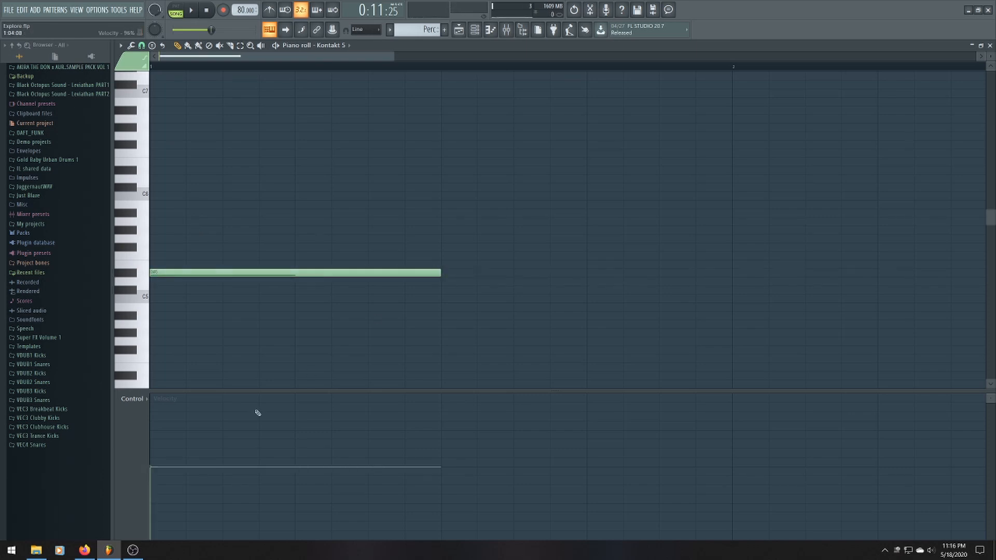
left_click(459, 30)
scroll(401, 140, "up", 3)
key("space")
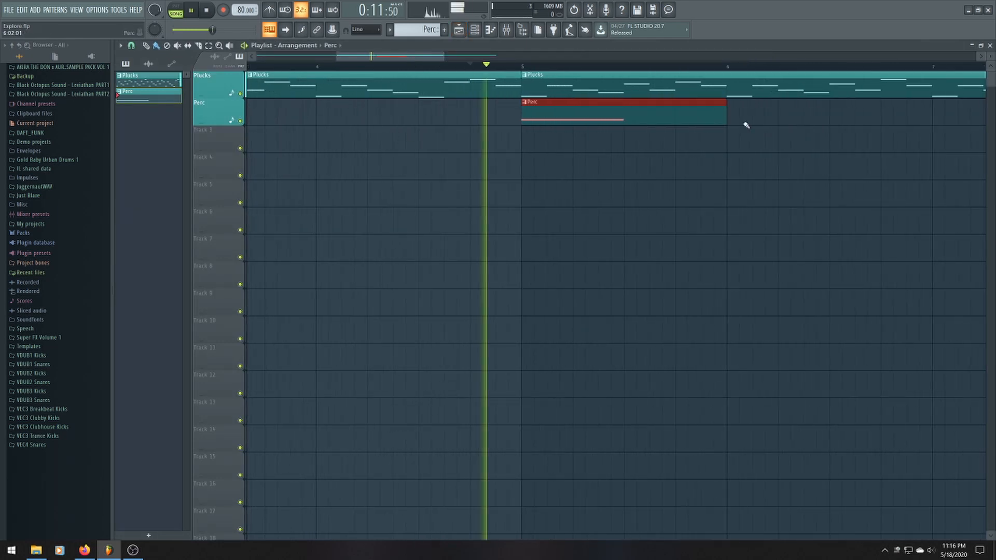
key("space")
Raise the velocity of the D#5 Perc note and lengthen the note to one full bar
double_click(659, 123)
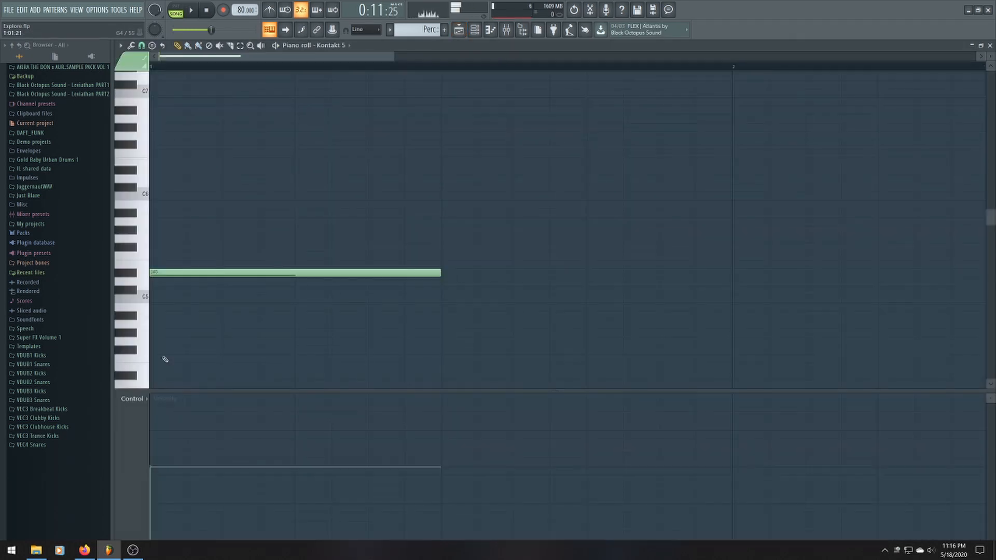
left_click_drag(161, 470, 156, 448)
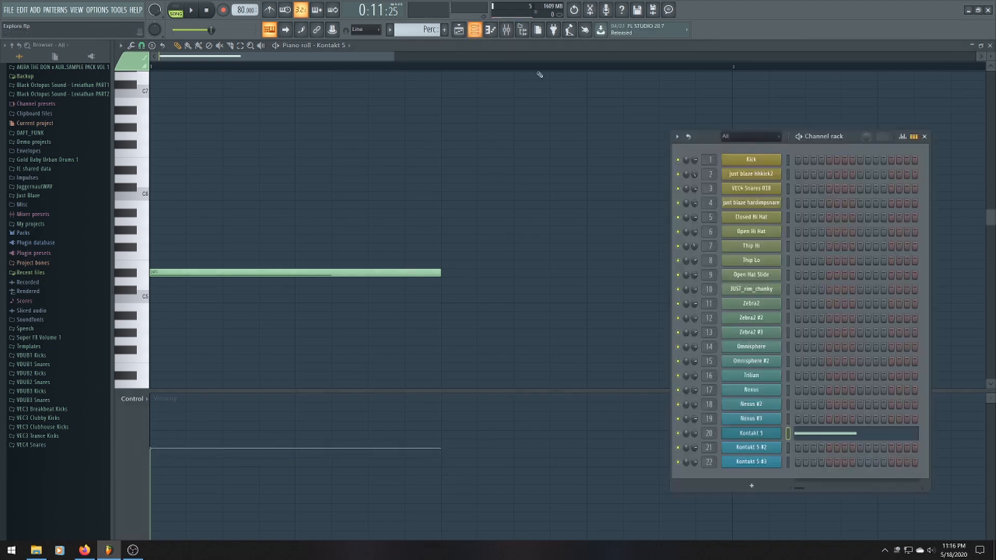
key("F6")
left_click_drag(441, 274, 726, 275)
During playback, add a second one-bar D#5 note in bar 2 and raise both Perc notes' velocities to the same level
key("space")
scroll(513, 308, "down", 3)
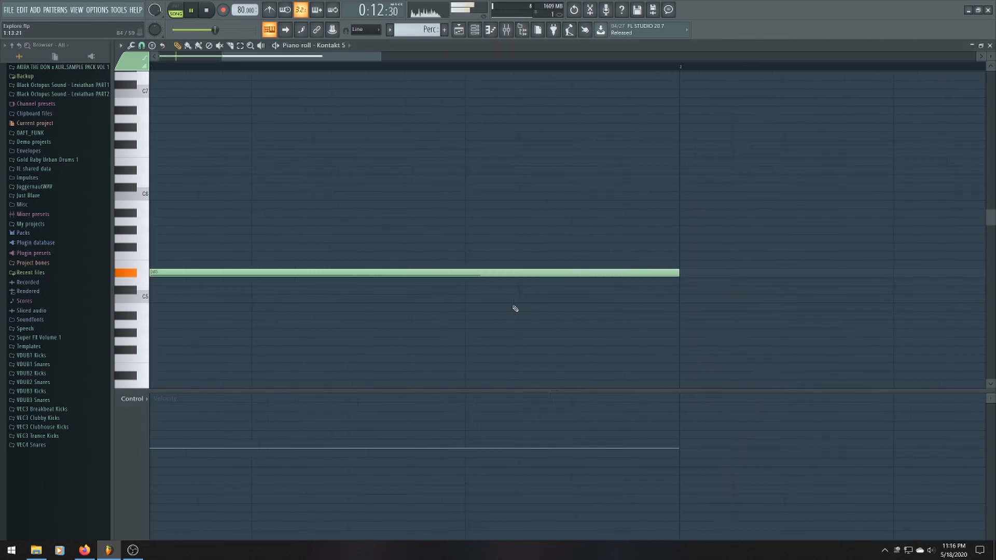
left_click(431, 275)
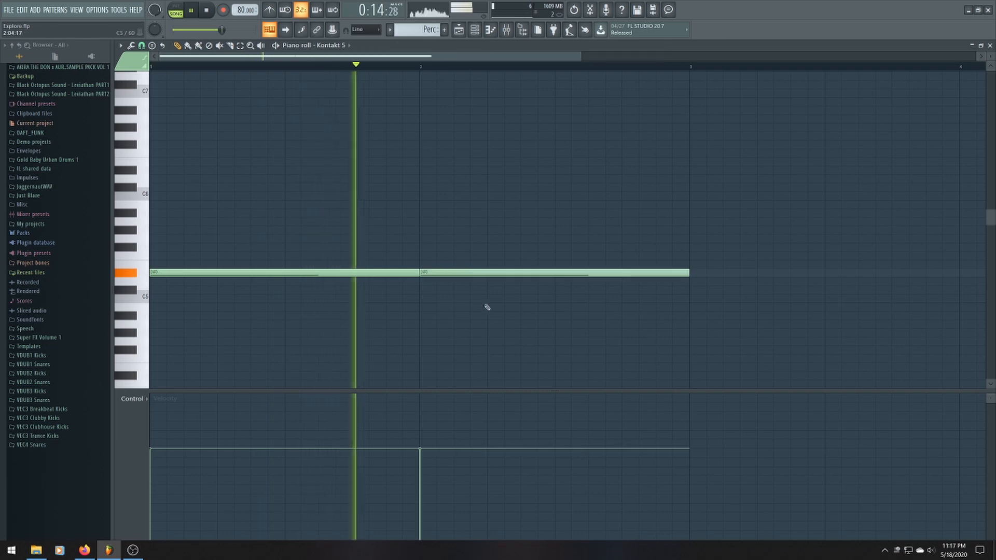
left_click(161, 431)
left_click(429, 432)
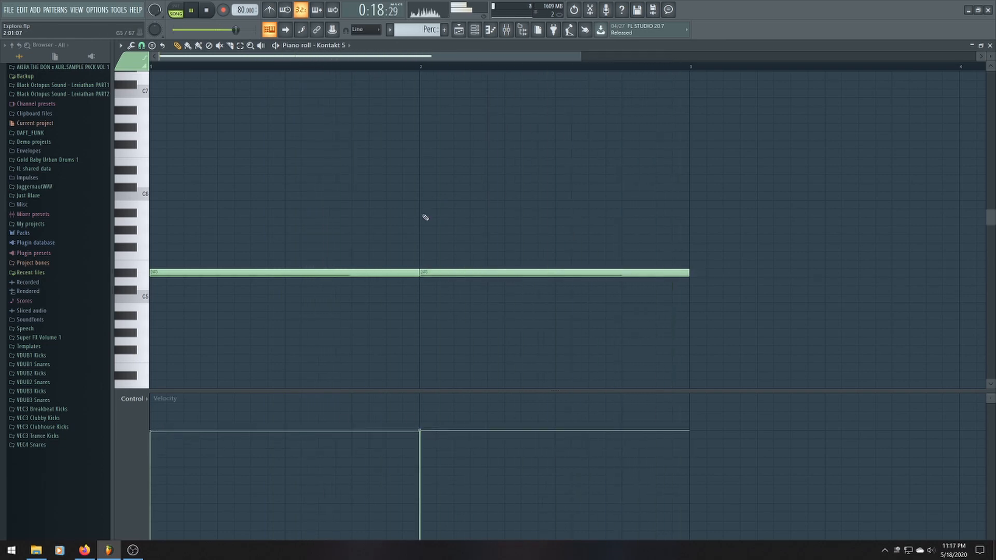
key("space")
key("F5")
scroll(771, 211, "down", 2)
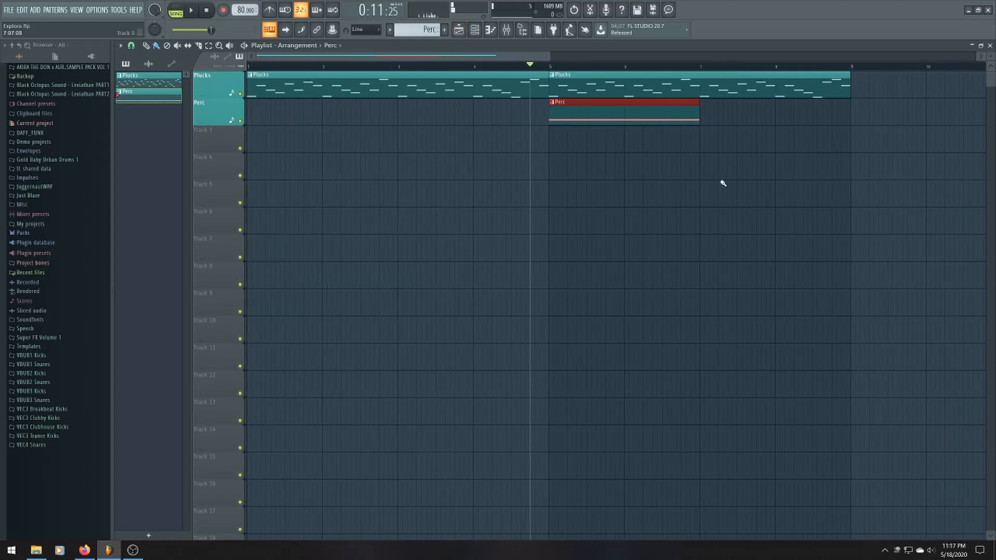
key("ctrl+b")
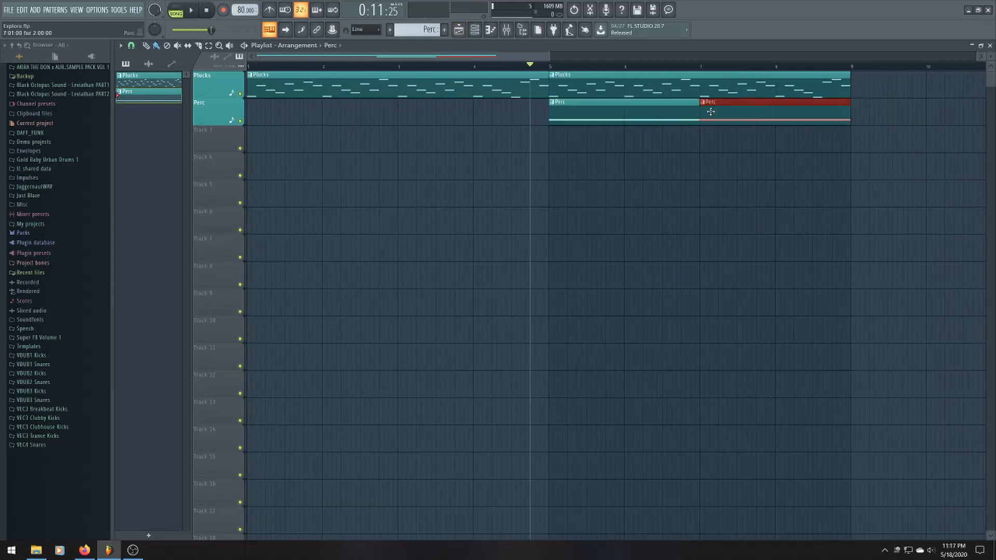
right_click(711, 112)
Duplicate both D#5 notes of the Perc pattern into bars 3 and 4
double_click(689, 116)
key("ctrl+a")
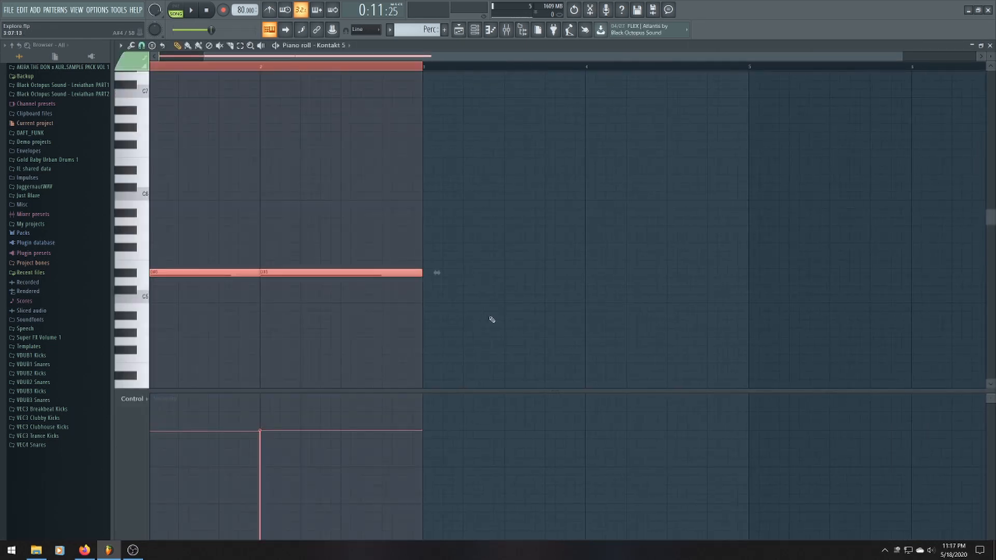
key("ctrl+b")
scroll(474, 275, "down", 2)
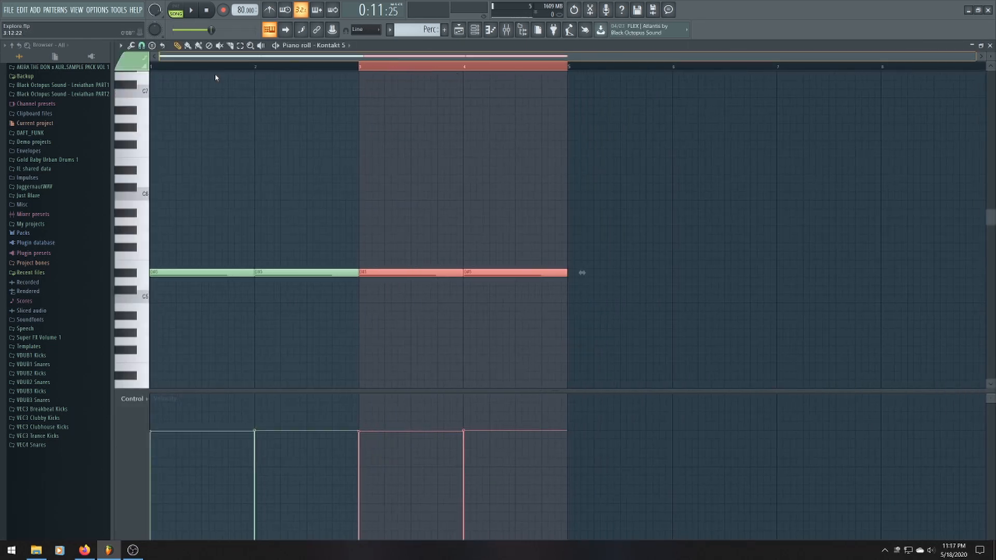
Move all four Perc notes to F5 and lower their velocities to the same level
key("ctrl+a")
left_click(136, 281)
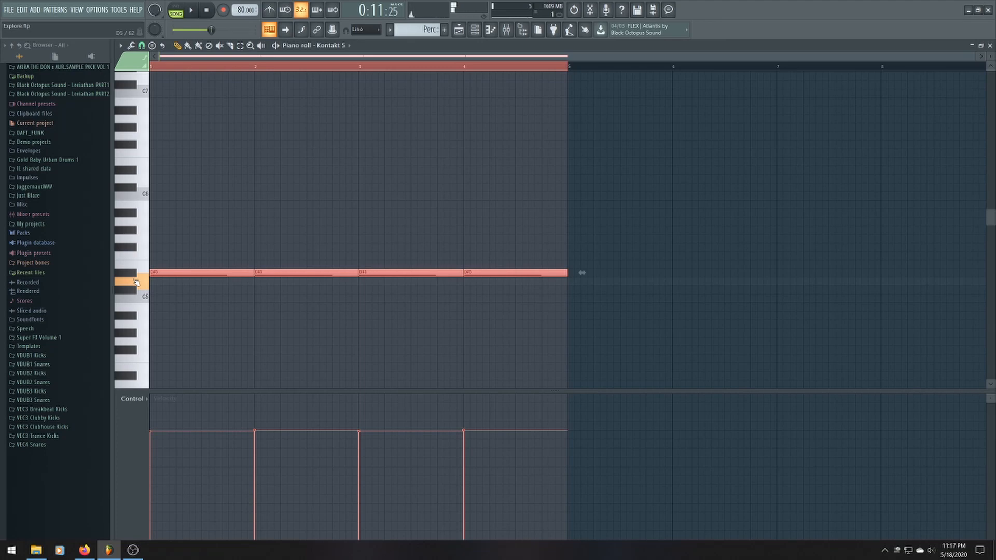
left_click(134, 301)
left_click(130, 291)
left_click(129, 257)
left_click_drag(152, 272, 148, 255)
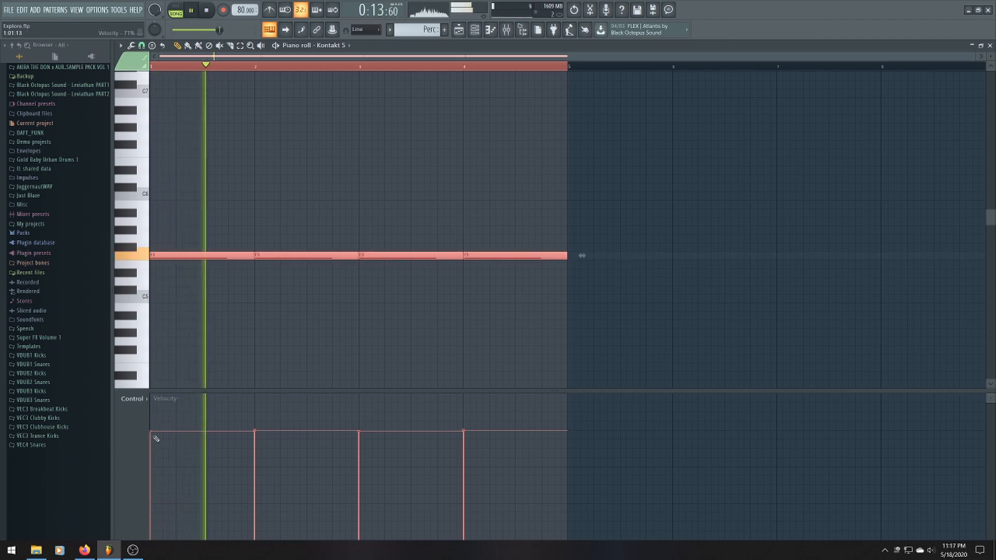
left_click_drag(152, 438, 537, 435)
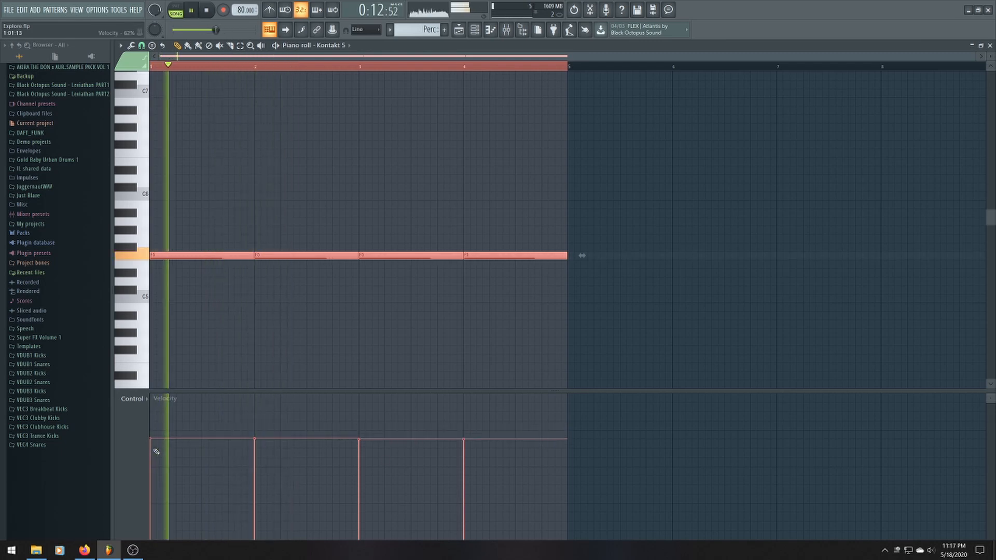
left_click_drag(156, 451, 577, 449)
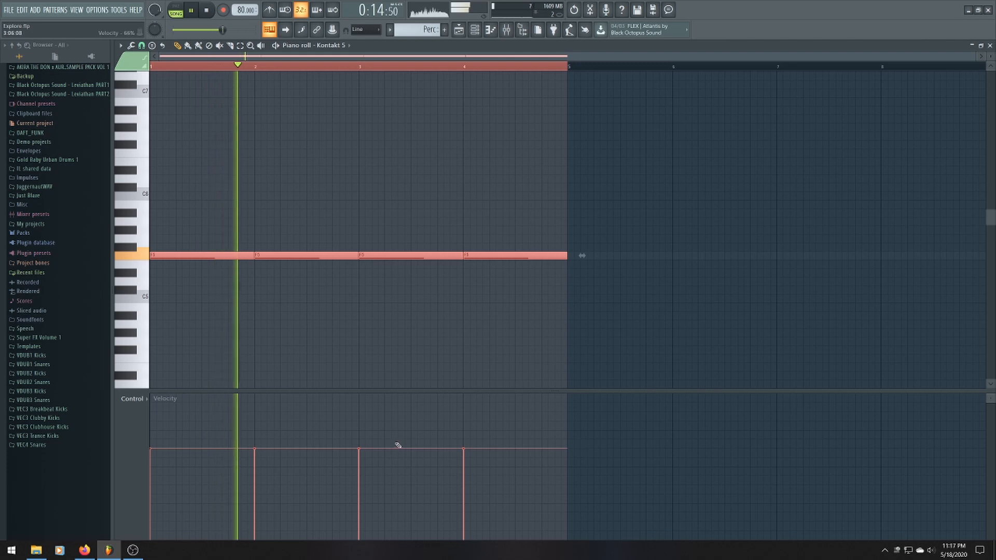
Add two more Plucks clips to the Plucks track in the playlist, at bars 9 and 13
left_click(458, 30)
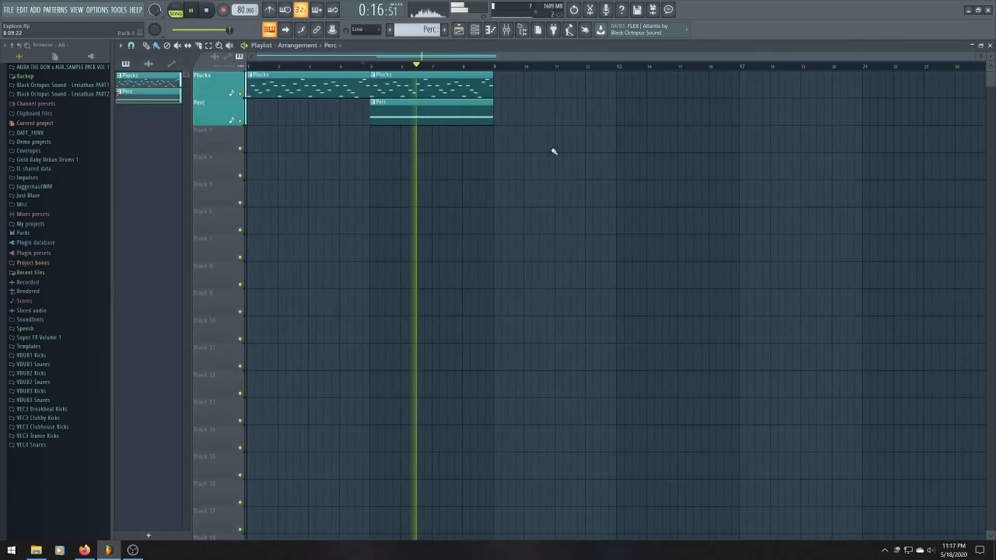
left_click(446, 90)
left_click(497, 85)
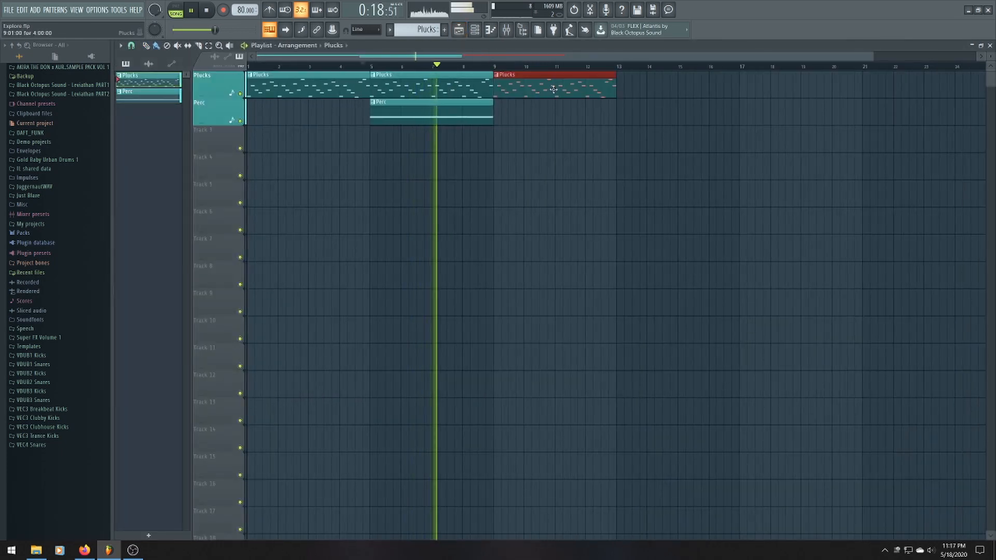
left_click(627, 88)
Add a Perc clip at bar 9 of the Perc track and make it unique as Perc #2
left_click(482, 111)
left_click(503, 110)
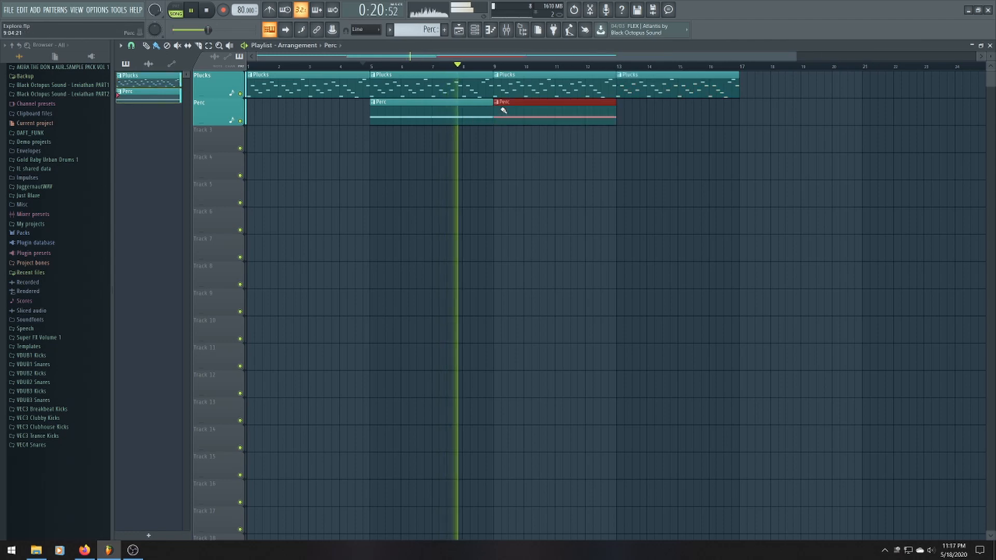
left_click(496, 102)
left_click(523, 158)
scroll(497, 90, "up", 1)
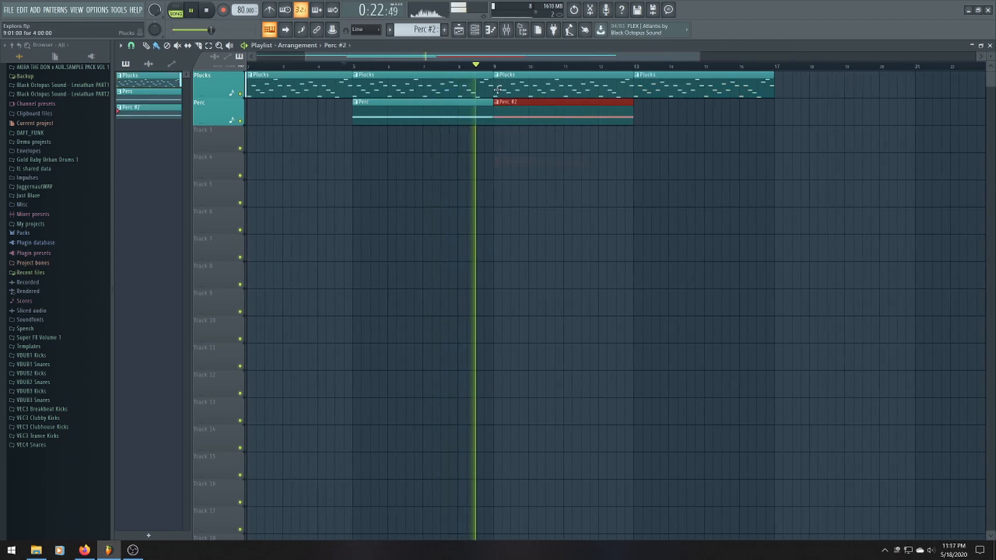
Stop playback and add one-bar D5 notes in bars 1 and 2 of the Perc #2 pattern
key("space")
double_click(518, 108)
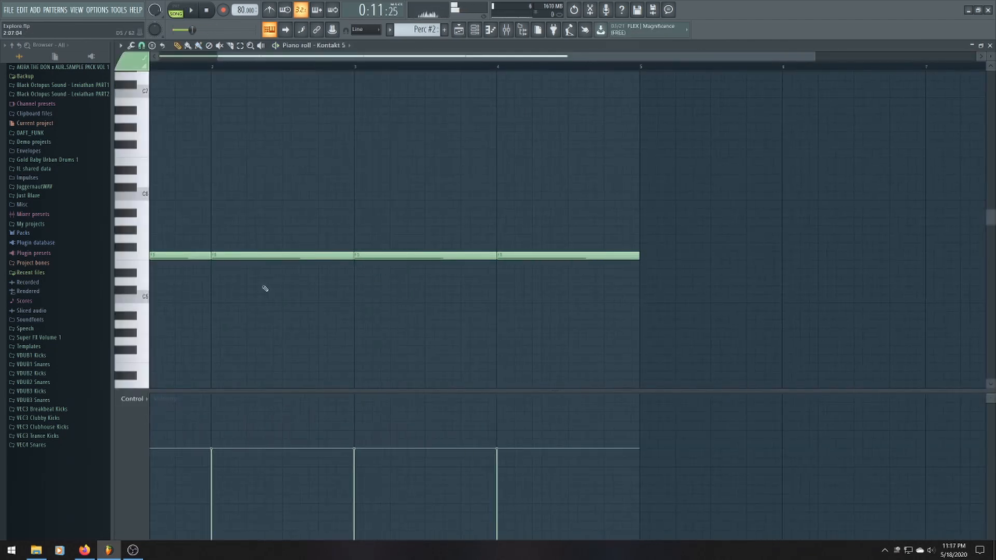
left_click_drag(452, 57, 386, 59)
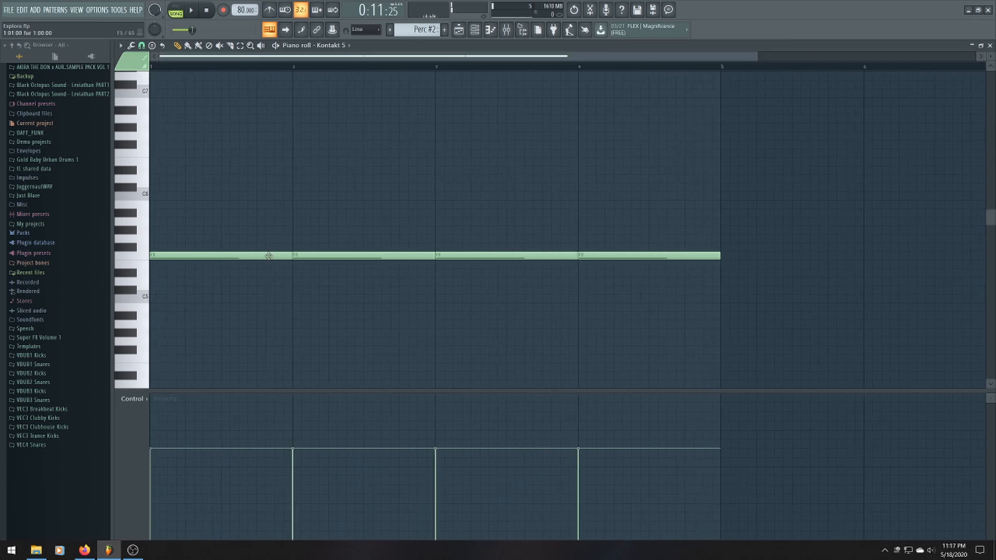
left_click(134, 249)
left_click(134, 234)
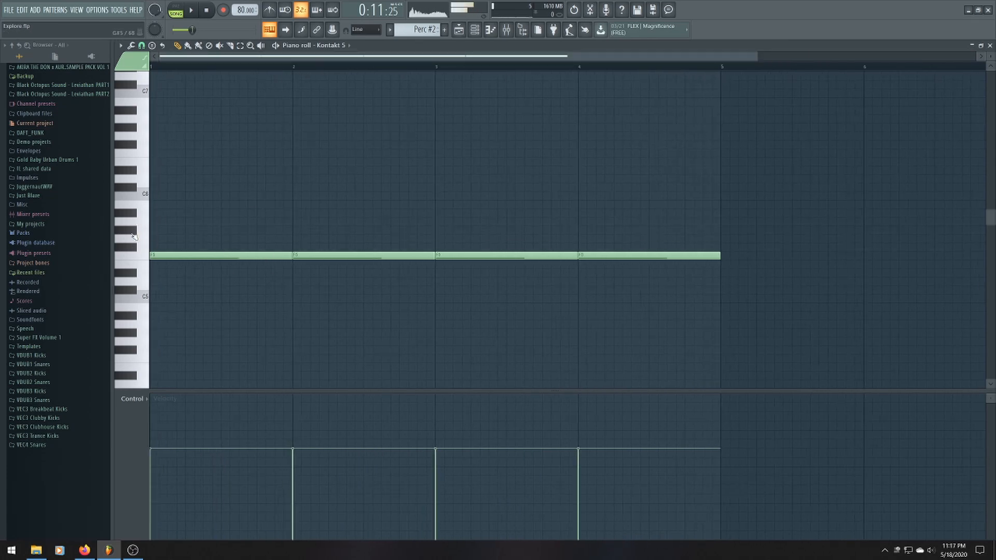
left_click(135, 277)
left_click(160, 282)
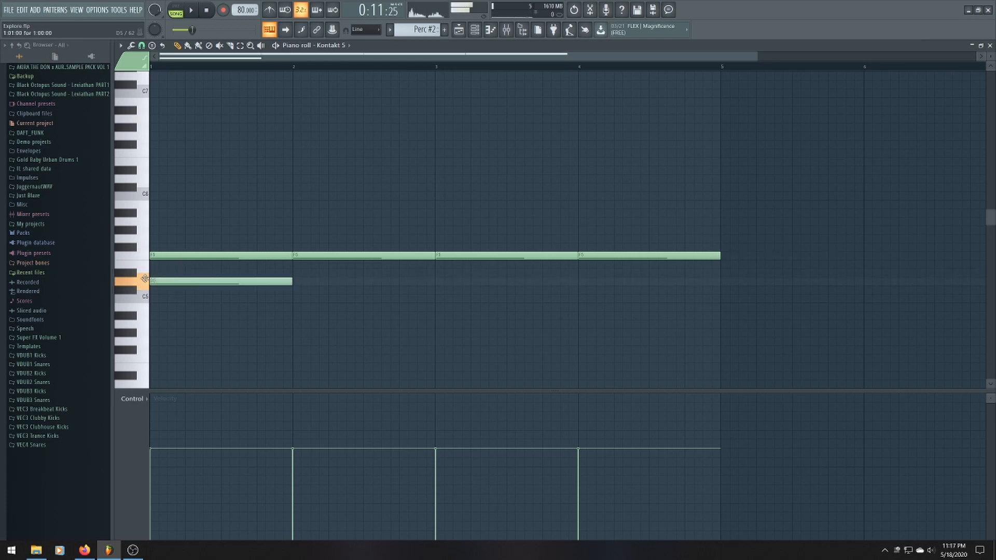
left_click(300, 281)
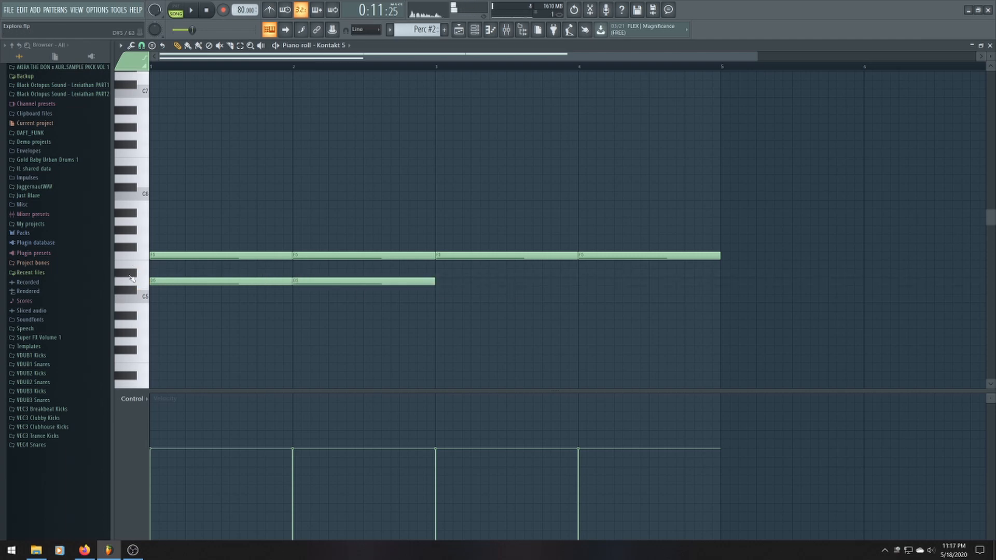
Add one-bar D#5 and D5 notes in both bar 3 and bar 4 of the Perc #2 pattern
left_click(441, 273)
left_click(585, 273)
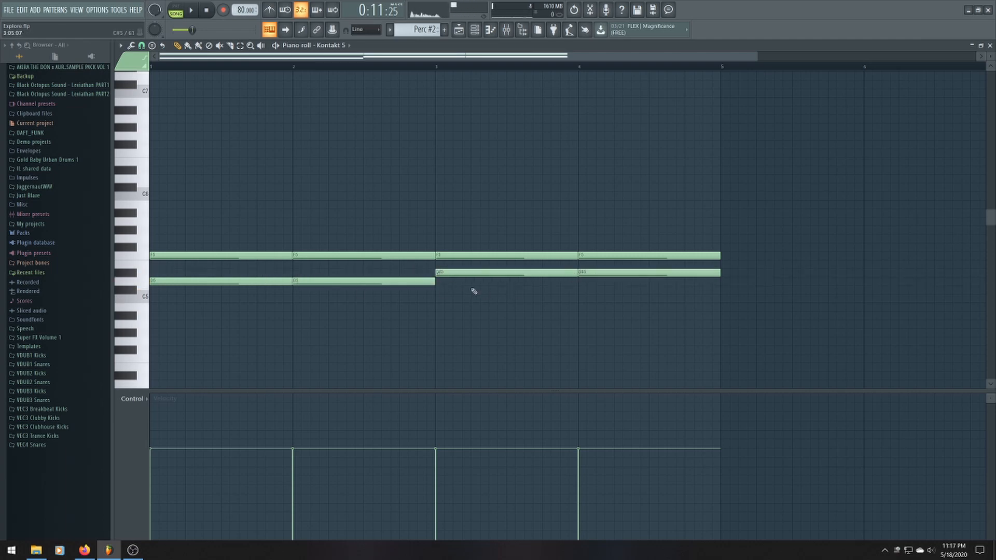
left_click(457, 281)
left_click(586, 281)
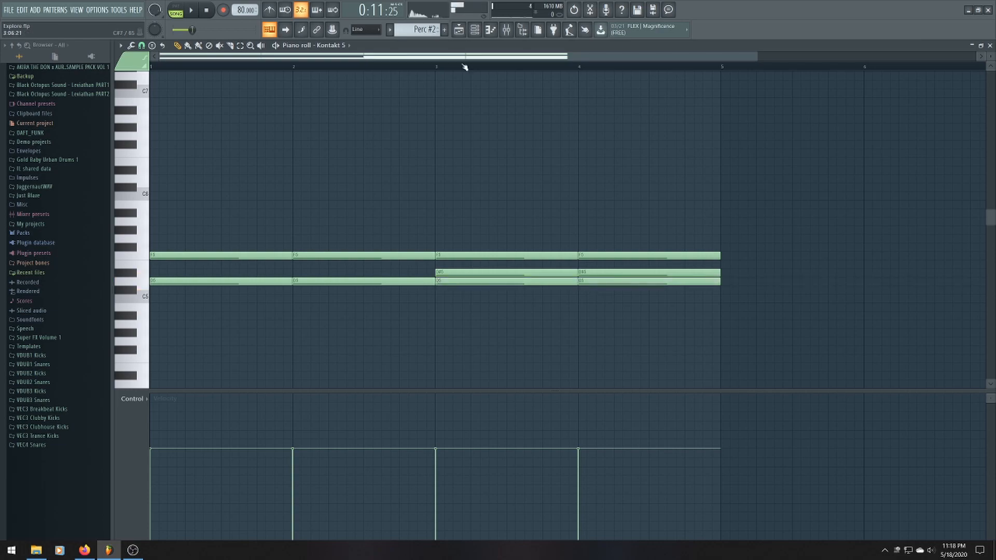
Place a second Perc #2 clip at bar 13 of the Perc track and set the playhead to bar 9
left_click(458, 29)
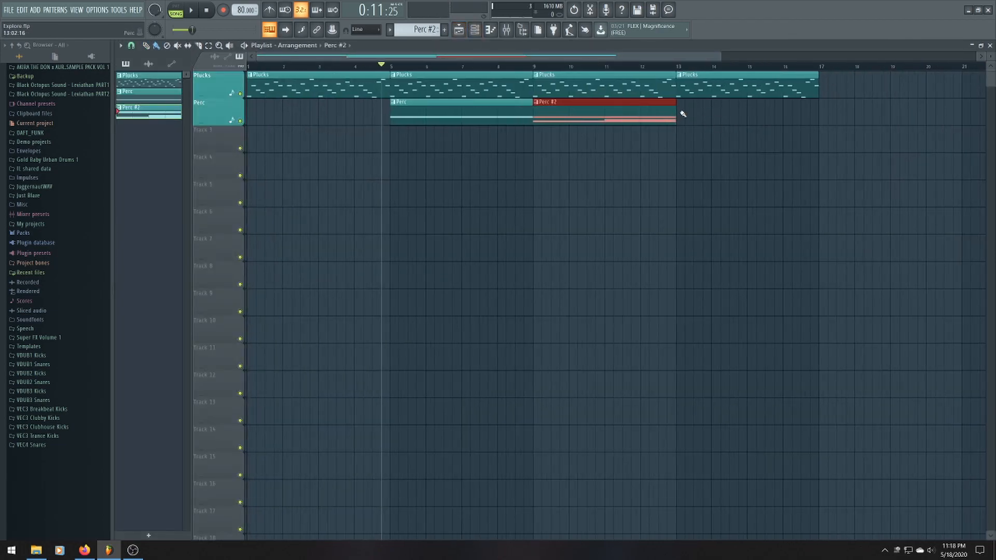
left_click(680, 111)
scroll(588, 189, "down", 3)
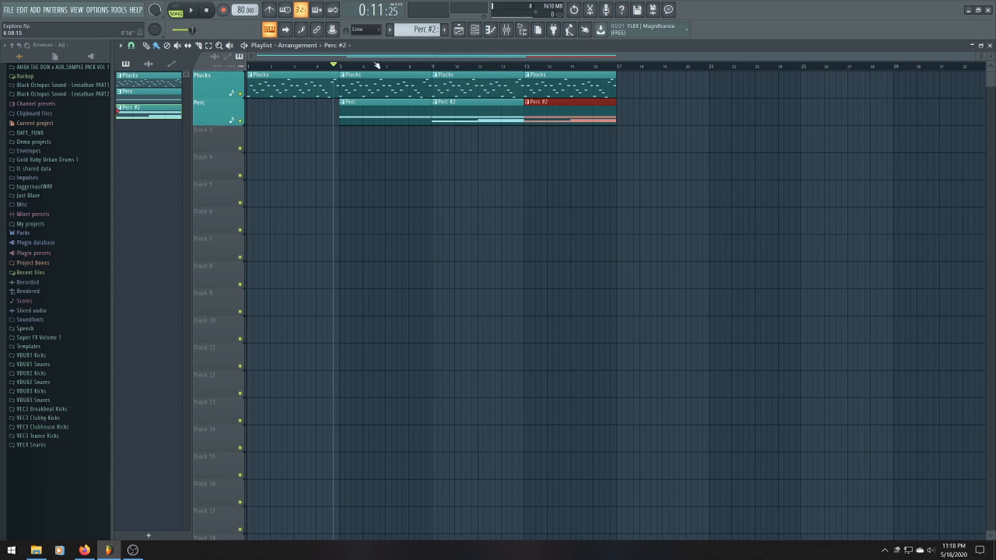
scroll(489, 149, "up", 4)
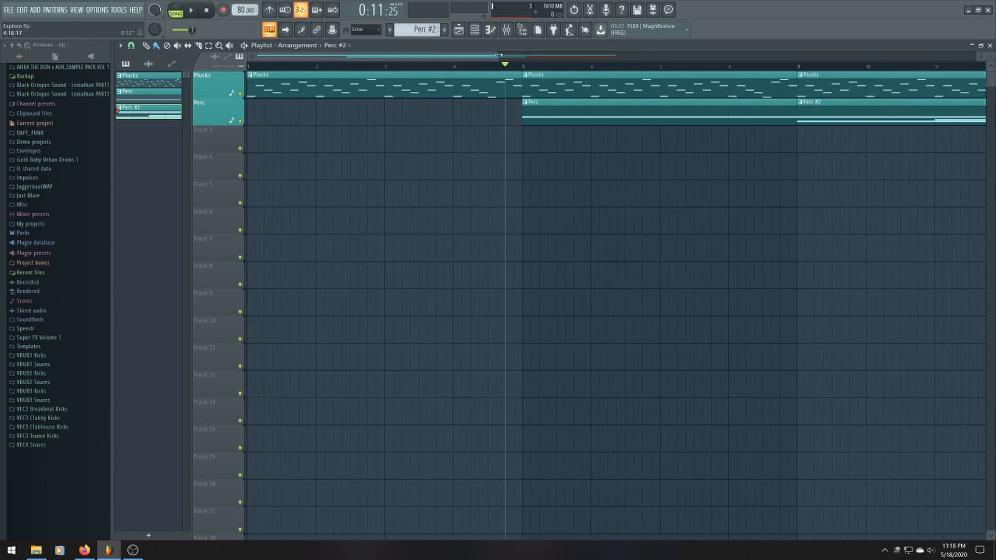
scroll(498, 55, "down", 3)
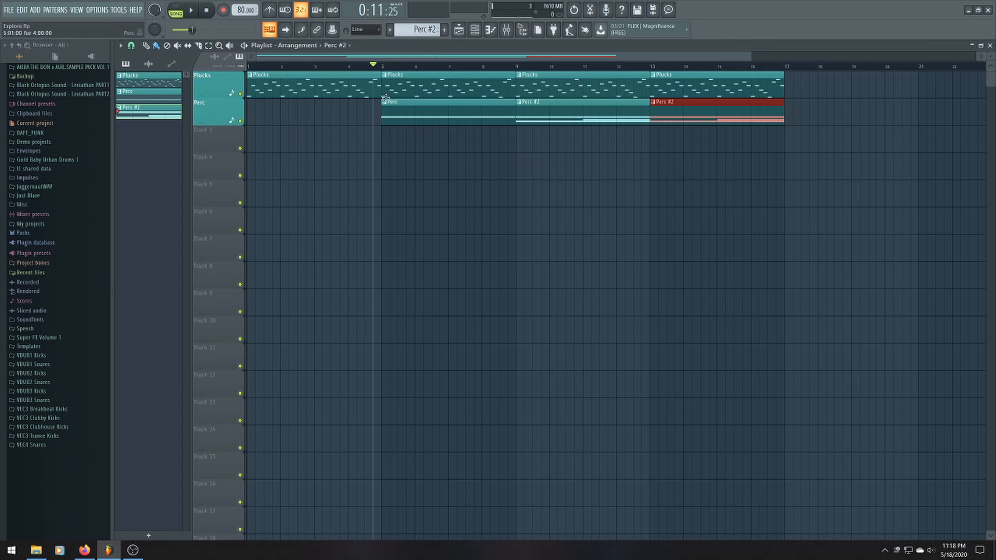
left_click(523, 68)
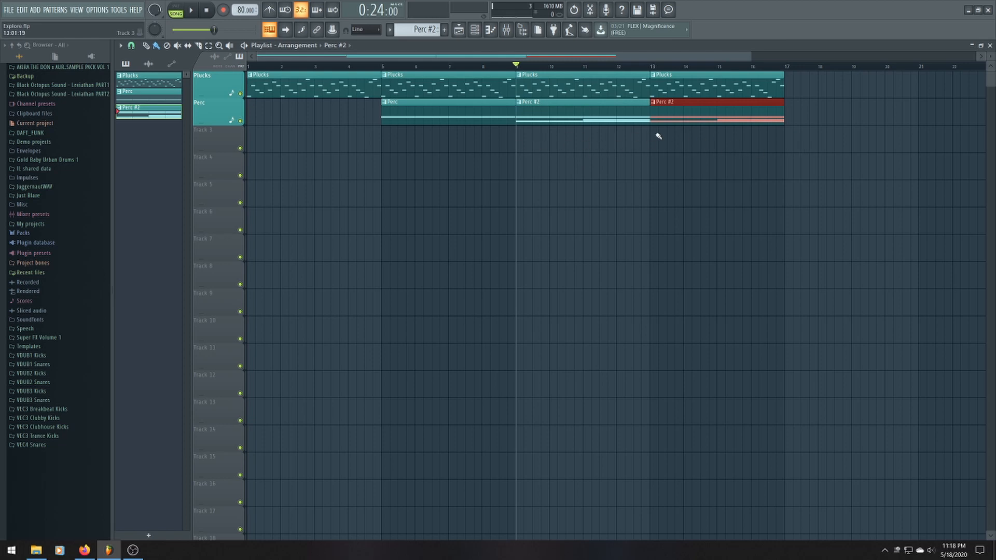
Create a new pattern named Pad and give it the same teal colour as the other patterns
right_click(236, 126)
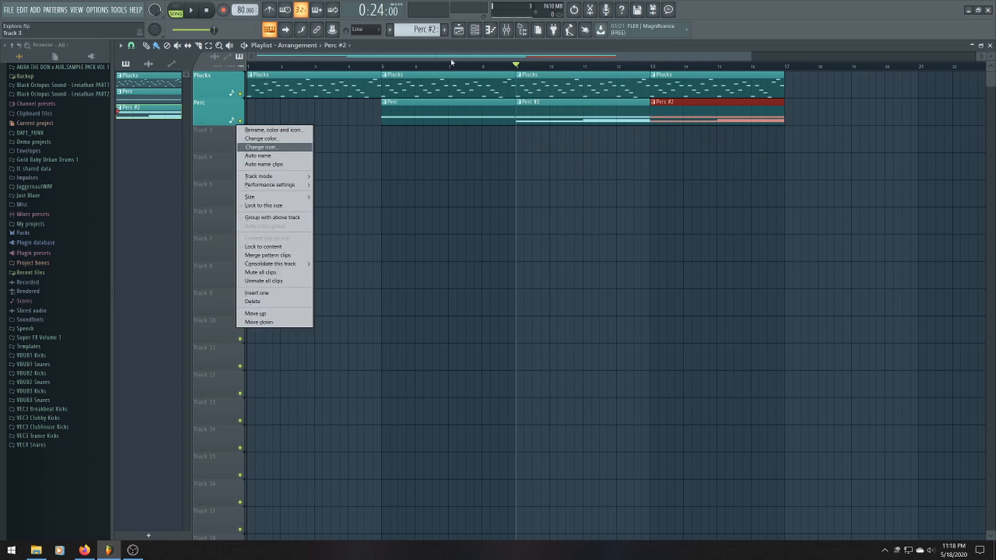
left_click(444, 30)
type("Pa")
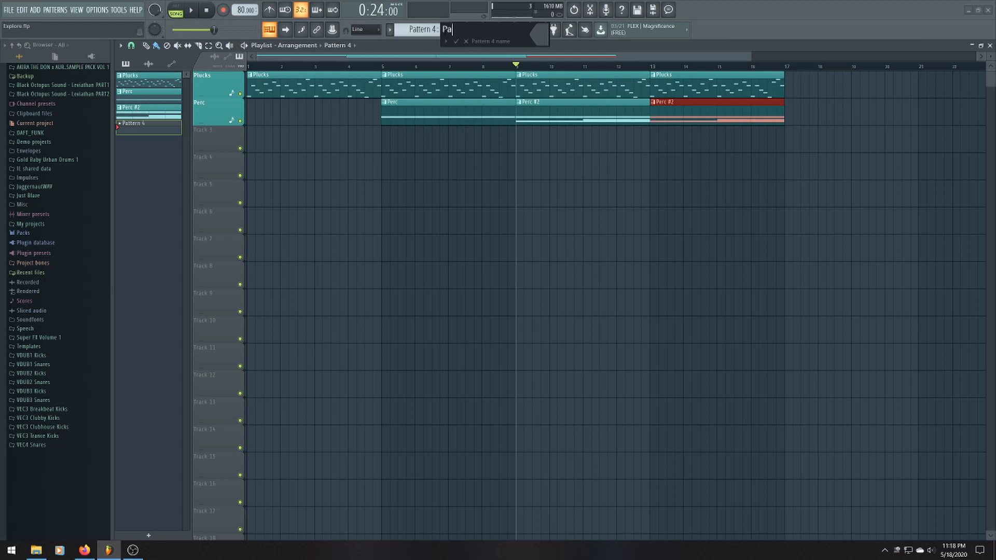
type("d")
left_click(546, 35)
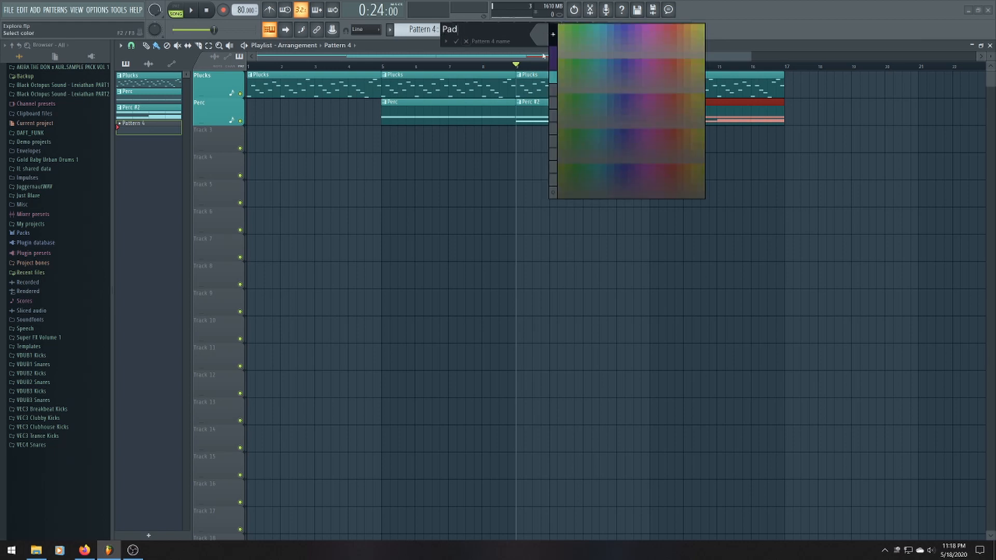
left_click(553, 79)
key("Return")
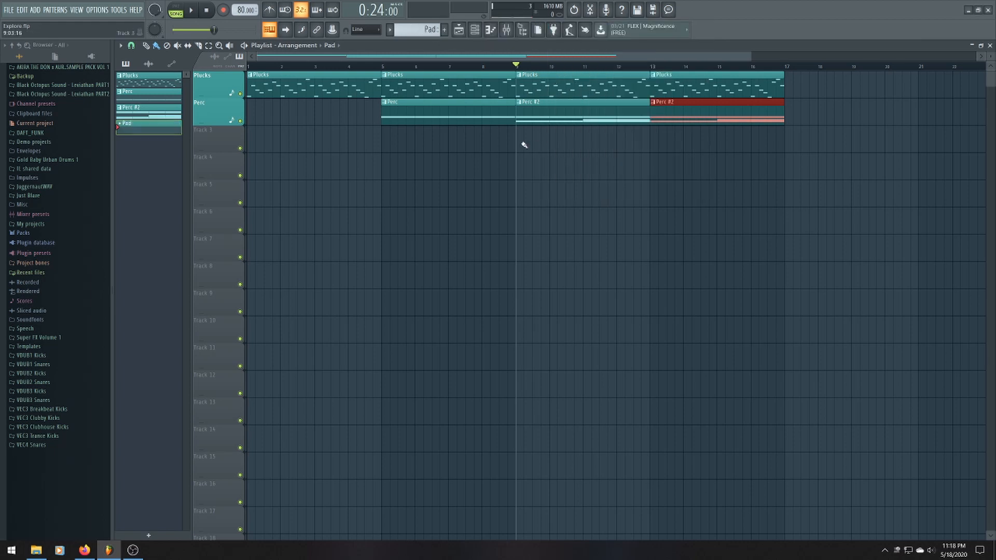
Place a Pad clip at bar 9 on Track 3 and auto-name the track after it
left_click(524, 145)
right_click(204, 134)
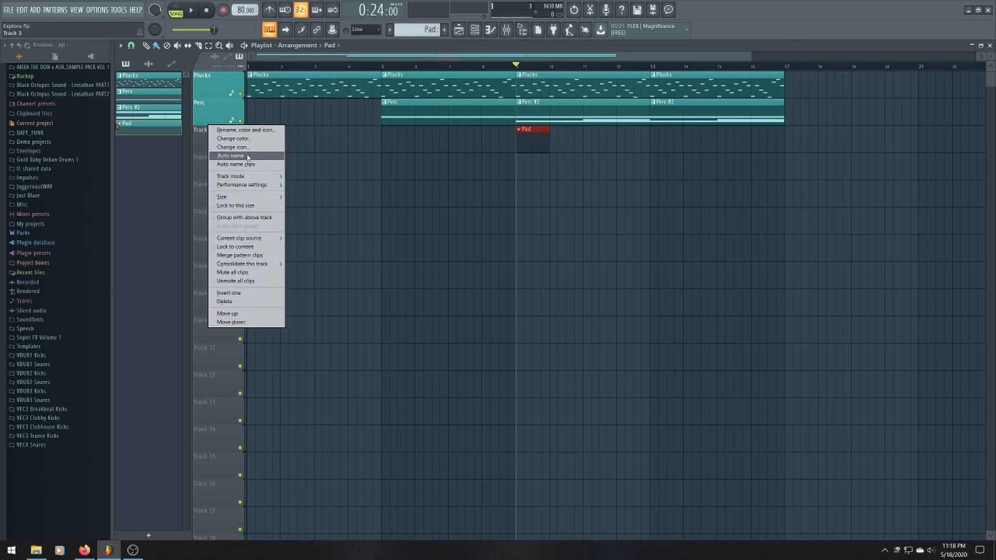
left_click(248, 156)
Load the Adagio Transparent Strings Warm patch from the Pads + Strings category in the Omnisphere channel and return to the playlist
left_click(474, 30)
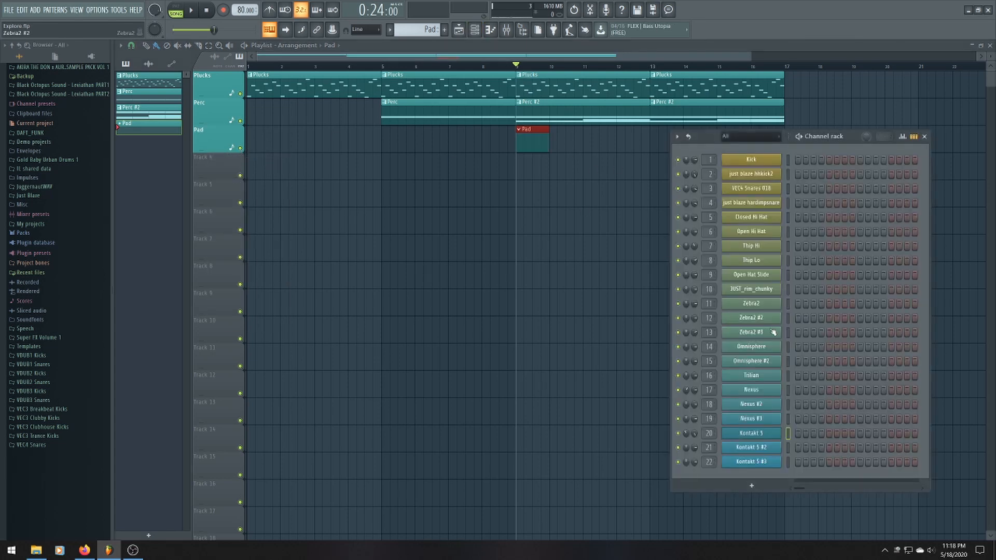
left_click(767, 351)
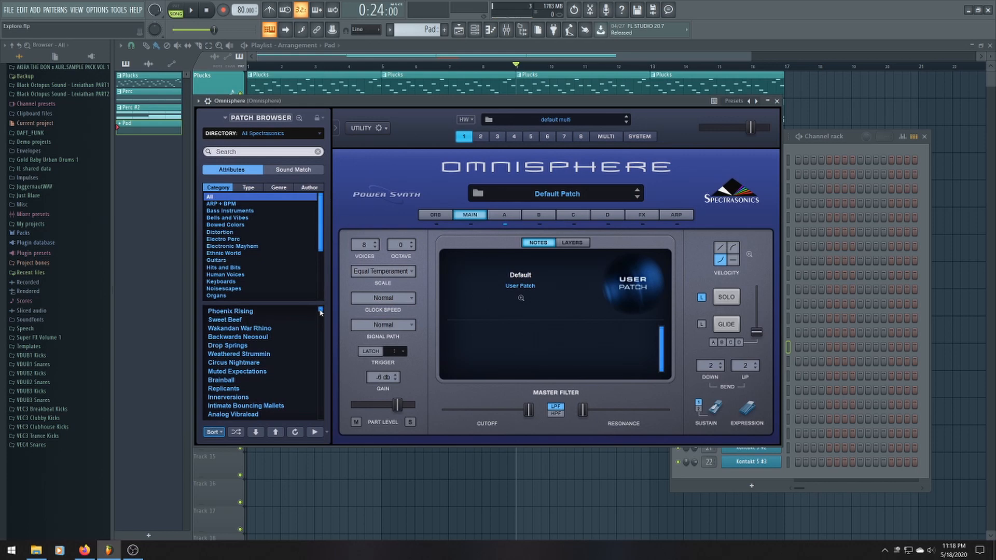
left_click_drag(320, 310, 322, 329)
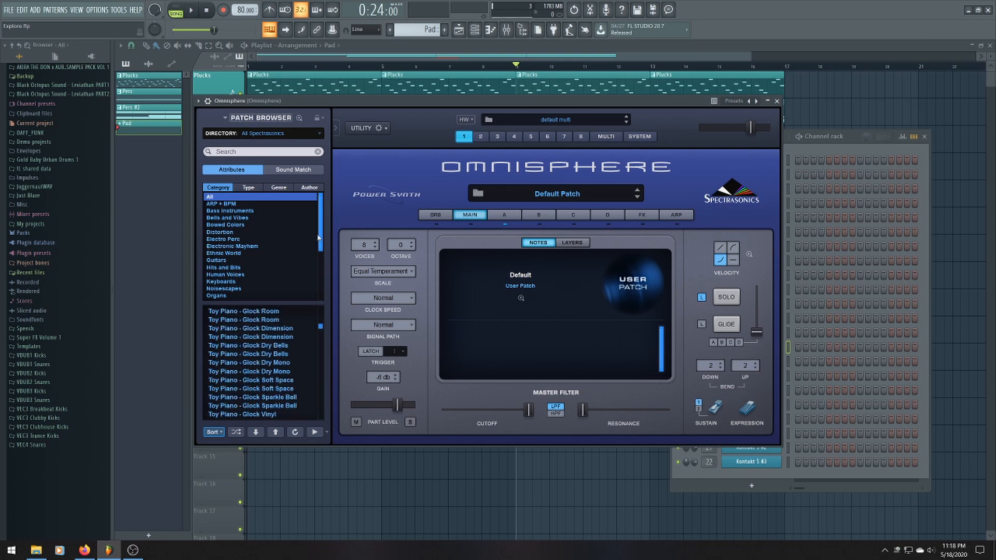
left_click_drag(320, 237, 319, 250)
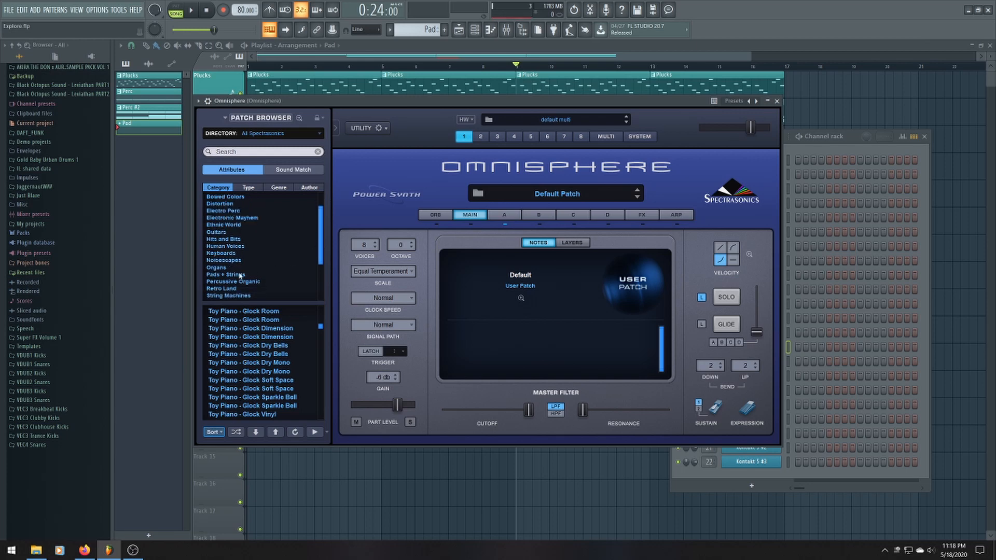
left_click(240, 276)
left_click_drag(322, 313, 322, 320)
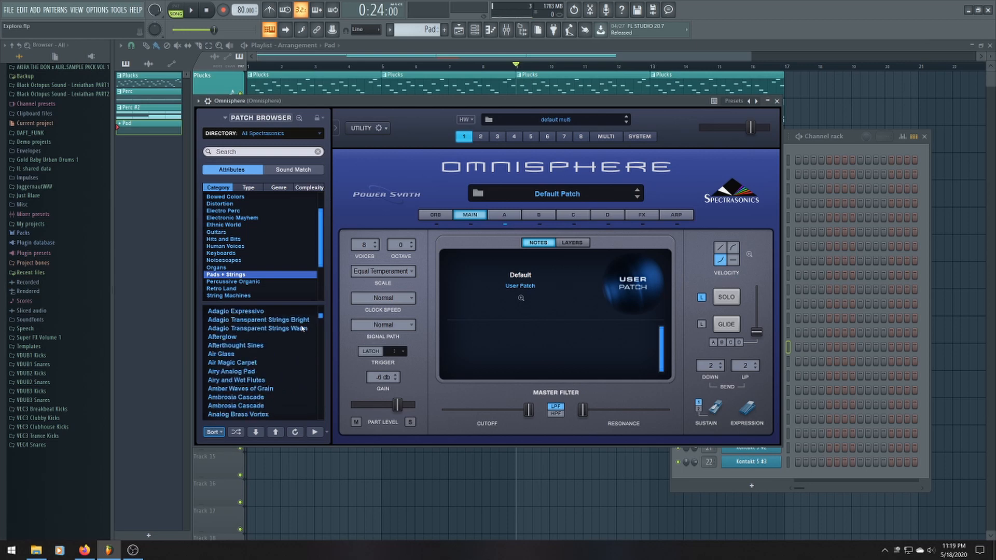
left_click(254, 329)
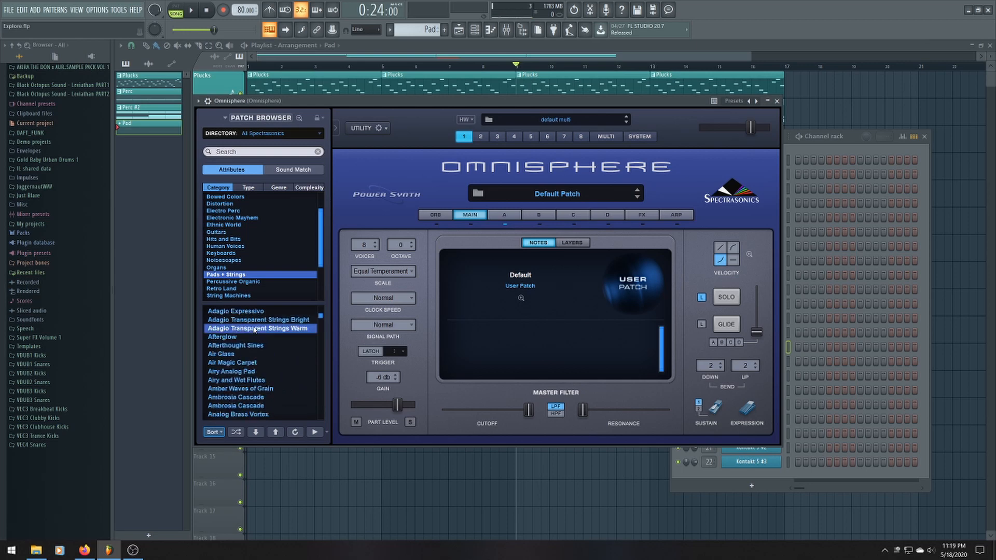
left_click(510, 58)
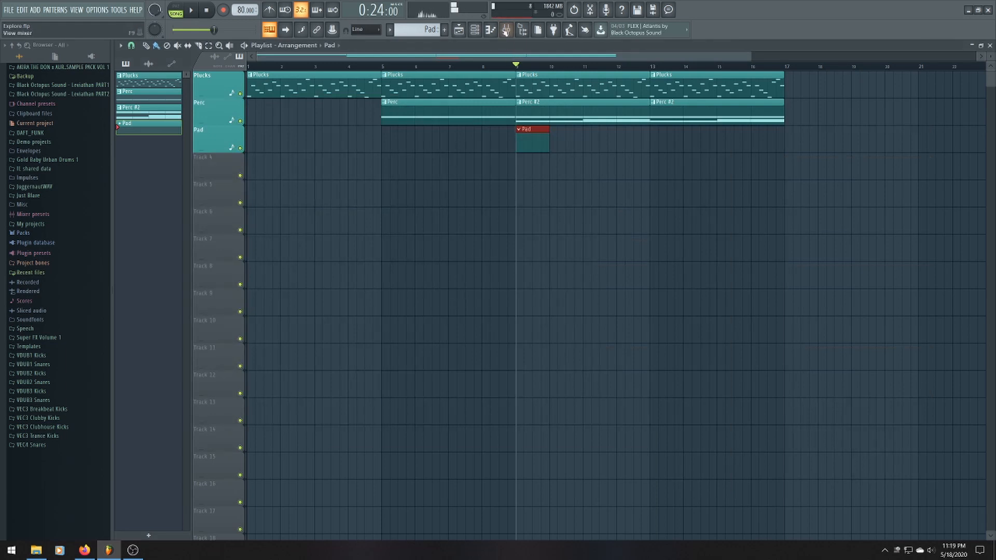
Play back the arrangement to hear the Perc and Perc #2 clips together with the plucks
scroll(444, 67, "down", 2)
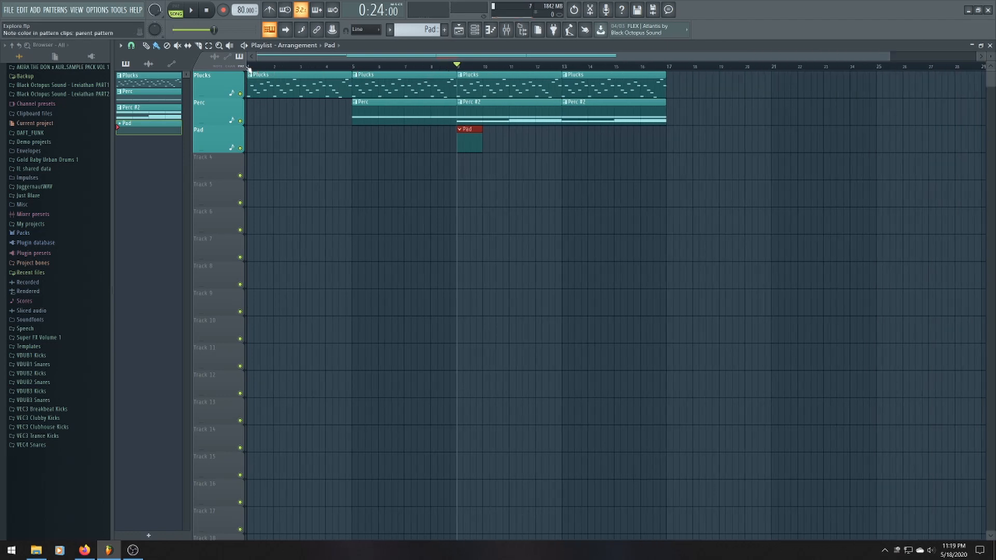
key("space")
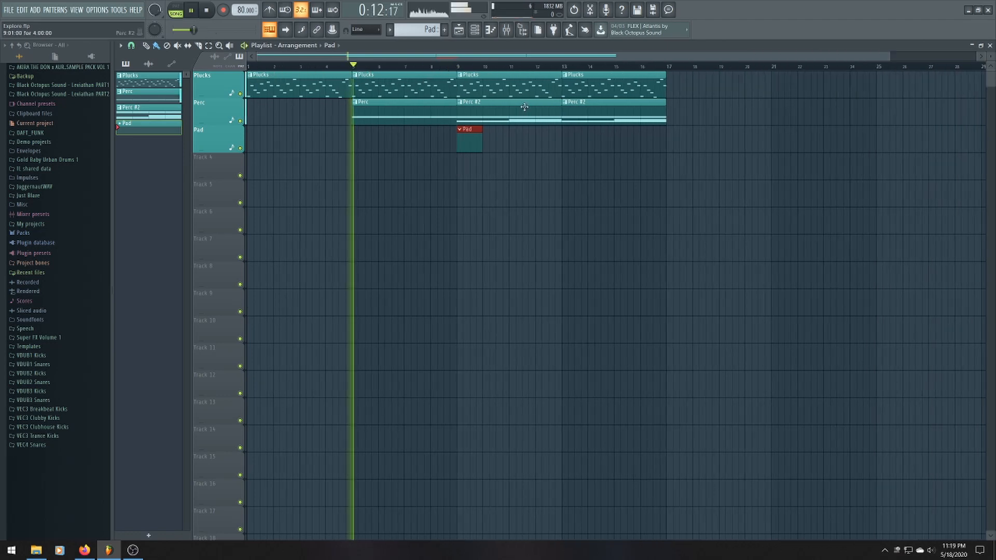
scroll(480, 215, "up", 2)
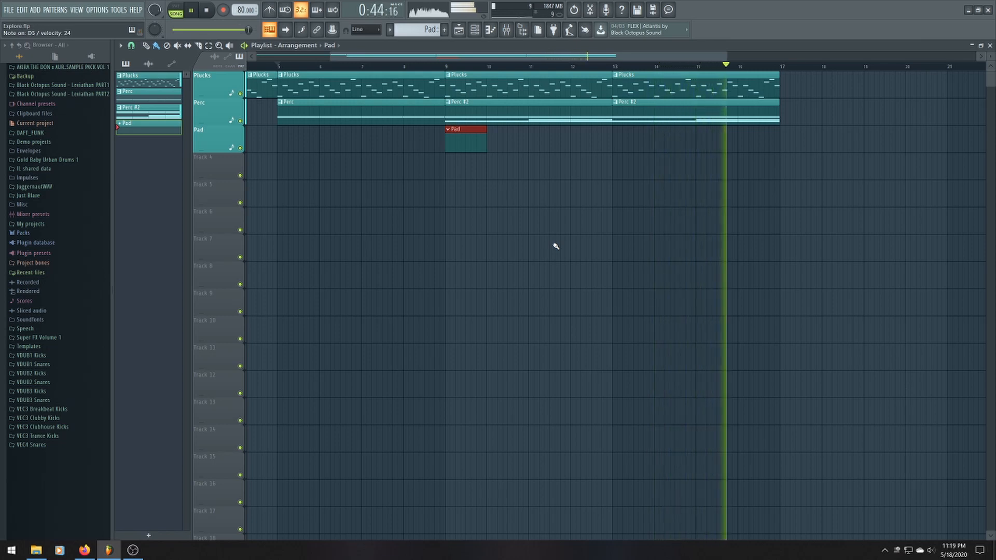
Stop playback and enter a one-bar chord of D6, A5, F#5 and D5 at bar 1 of the Omnisphere piano roll
key("space")
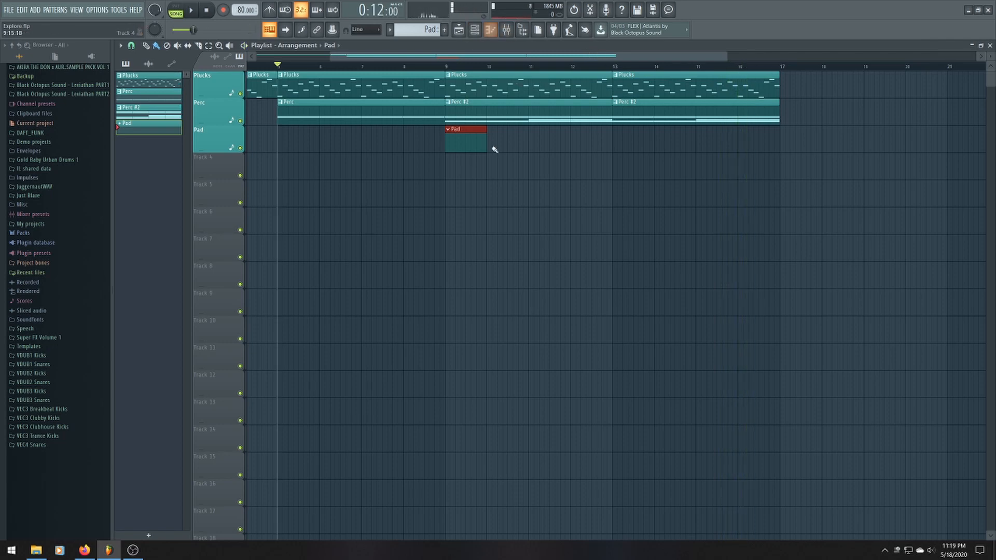
left_click(490, 30)
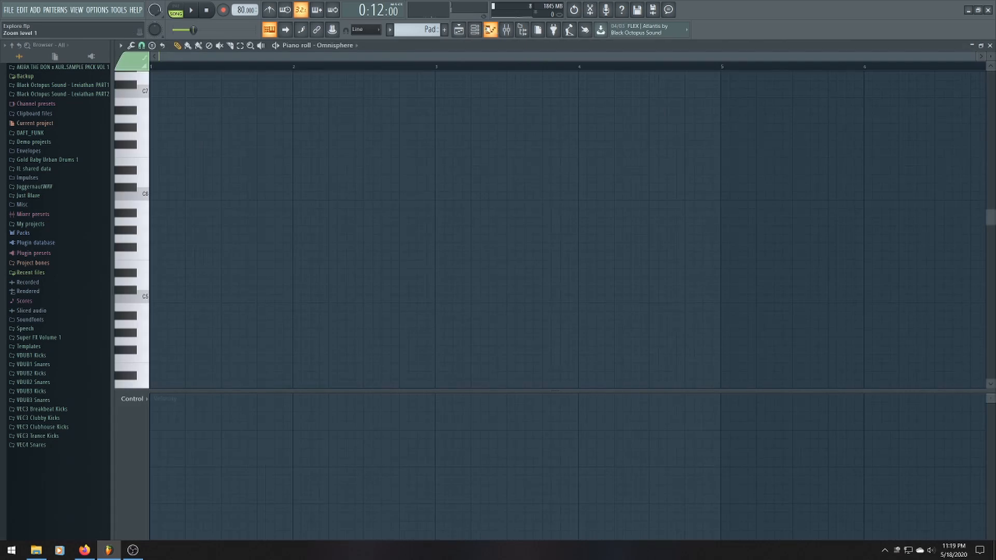
key("F6")
right_click(761, 352)
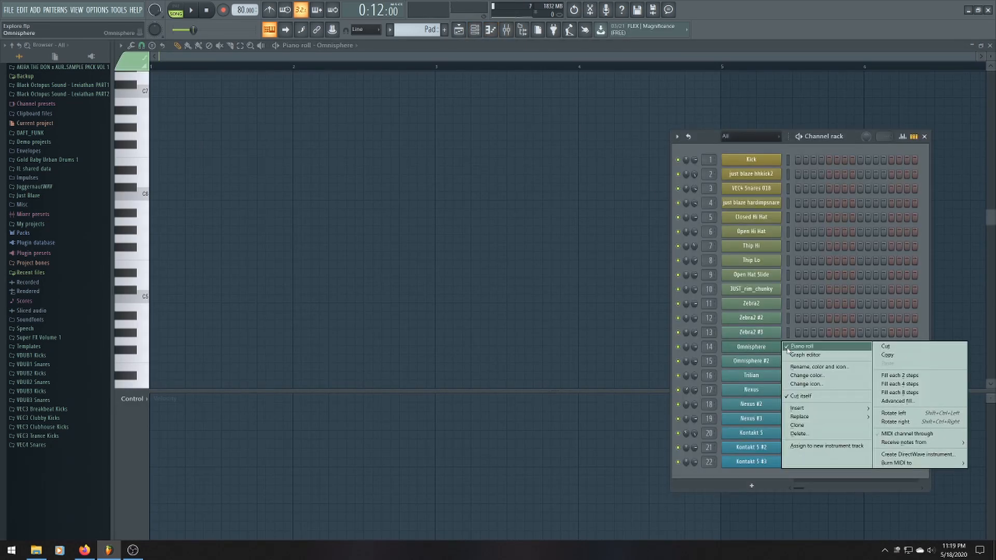
left_click(977, 56)
left_click_drag(975, 56, 733, 74)
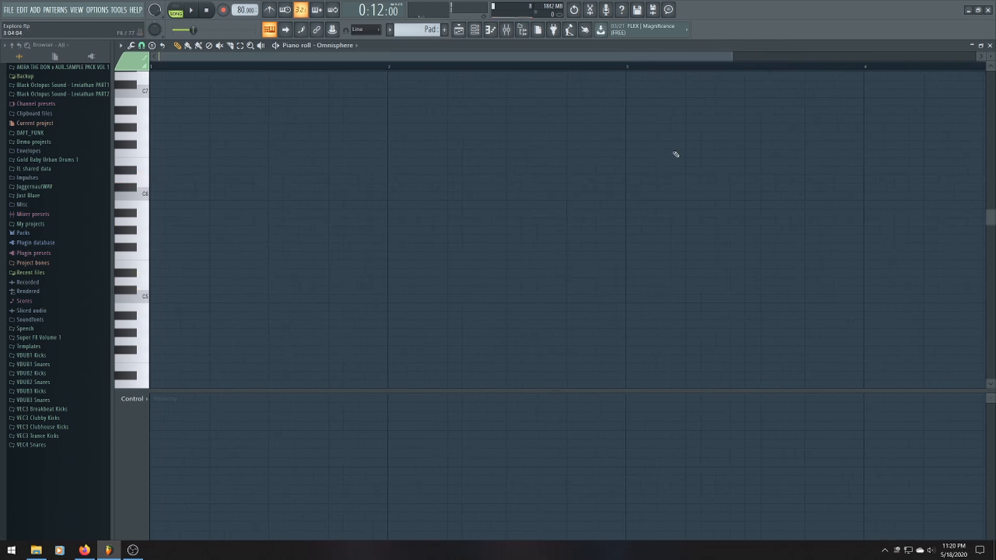
left_click(157, 182)
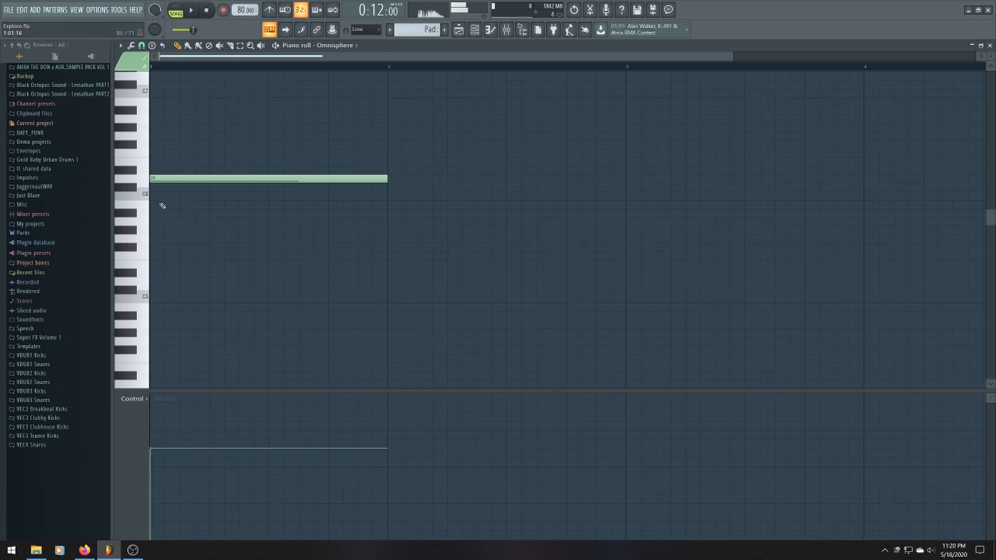
left_click(155, 221)
left_click(156, 250)
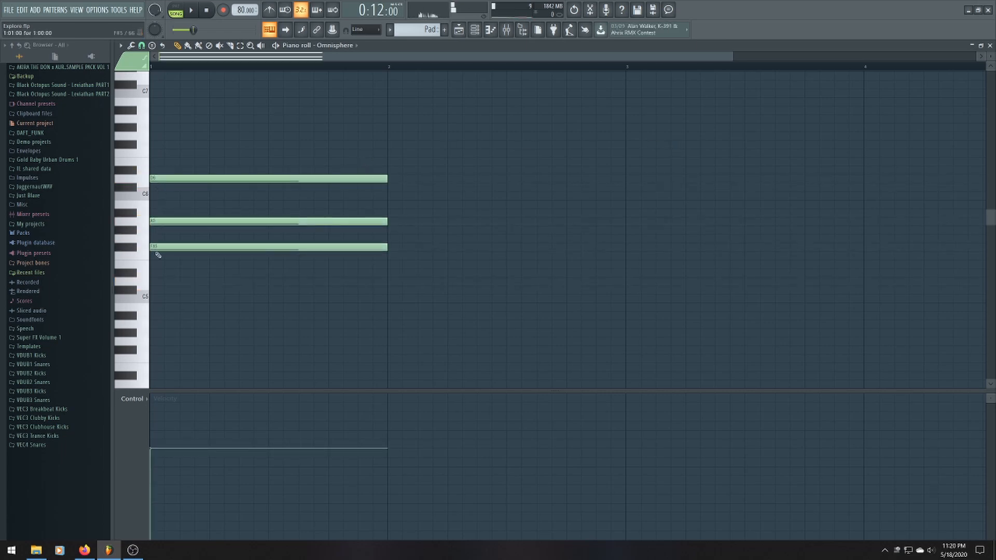
left_click(157, 282)
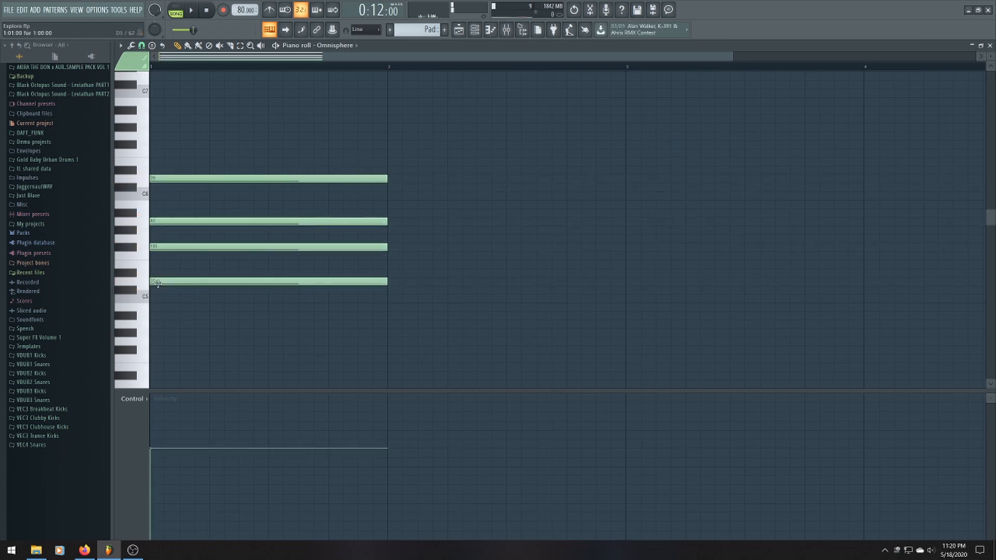
Extend the Pad clip in the playlist to four bars, ending at bar 13, and play the arrangement
left_click(467, 35)
scroll(487, 142, "up", 4)
scroll(469, 127, "down", 2)
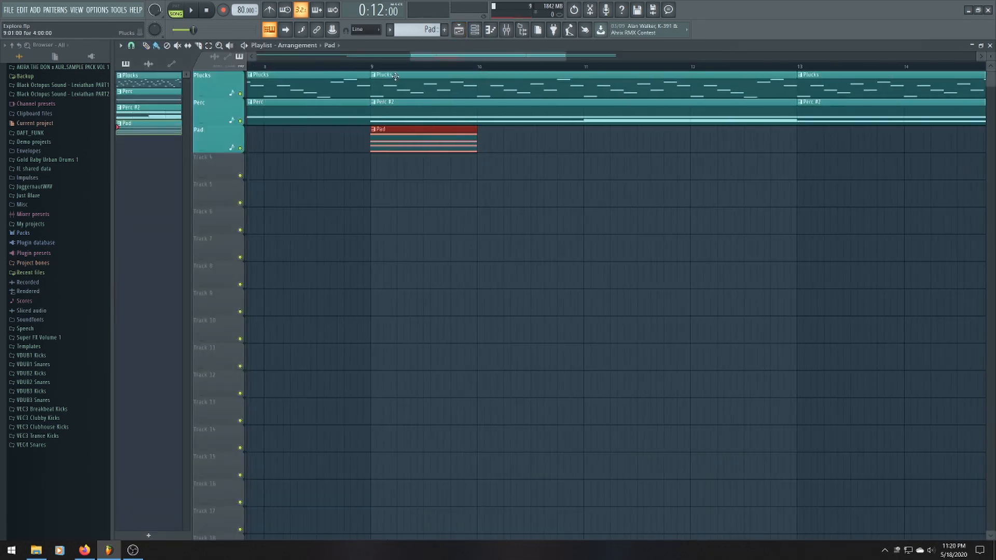
scroll(379, 74, "down", 2)
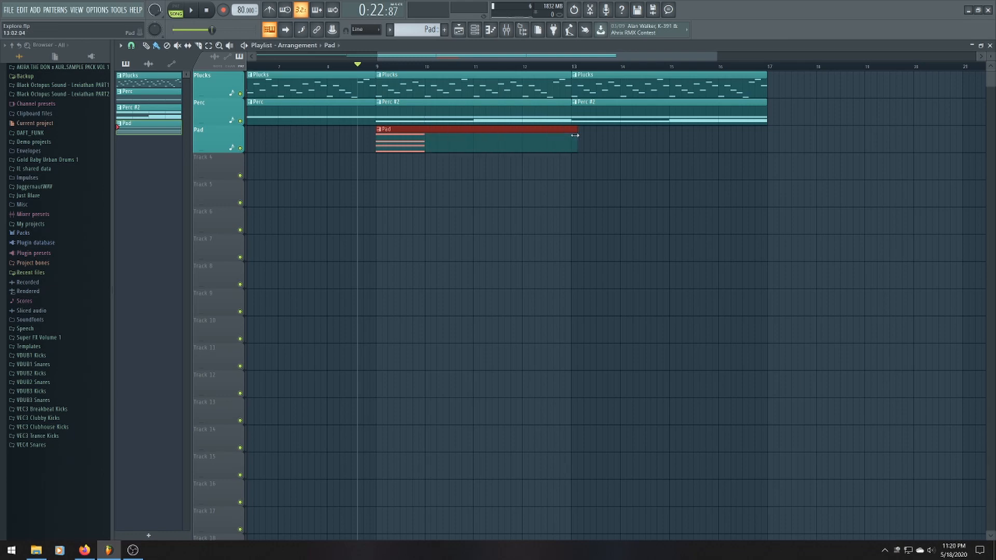
key("space")
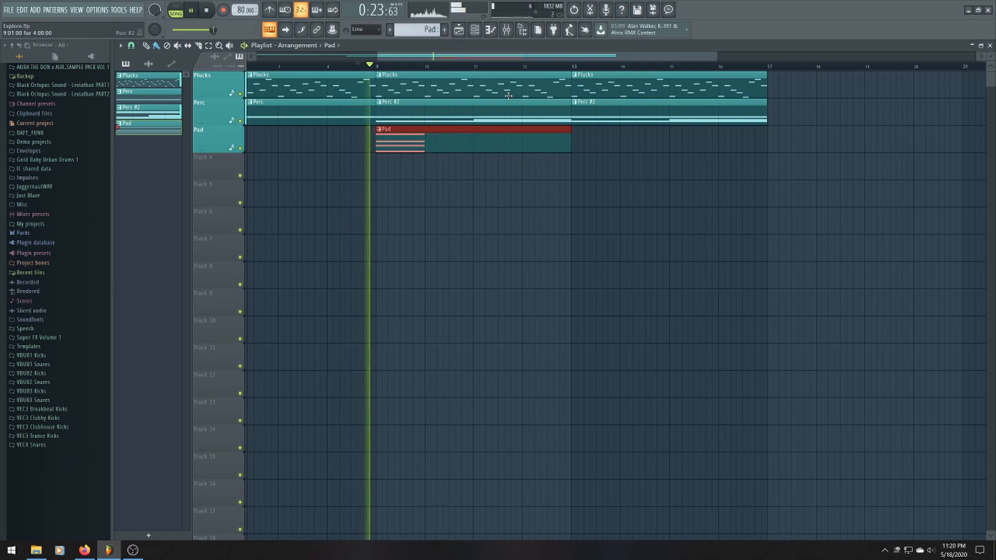
Lower the velocity of the bar 1 pad chord to about 50% in the piano roll and audition it
left_click(491, 30)
scroll(522, 130, "down", 2)
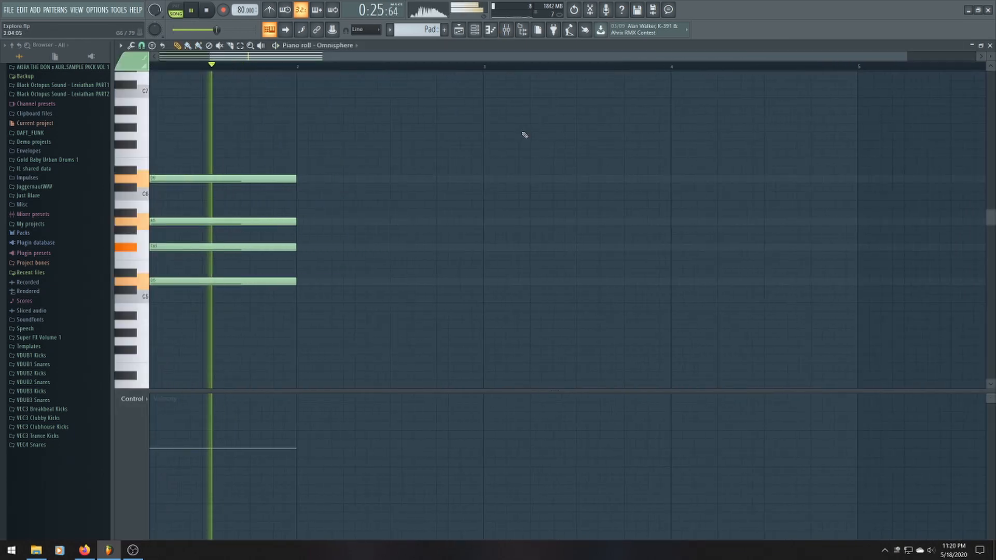
key("space")
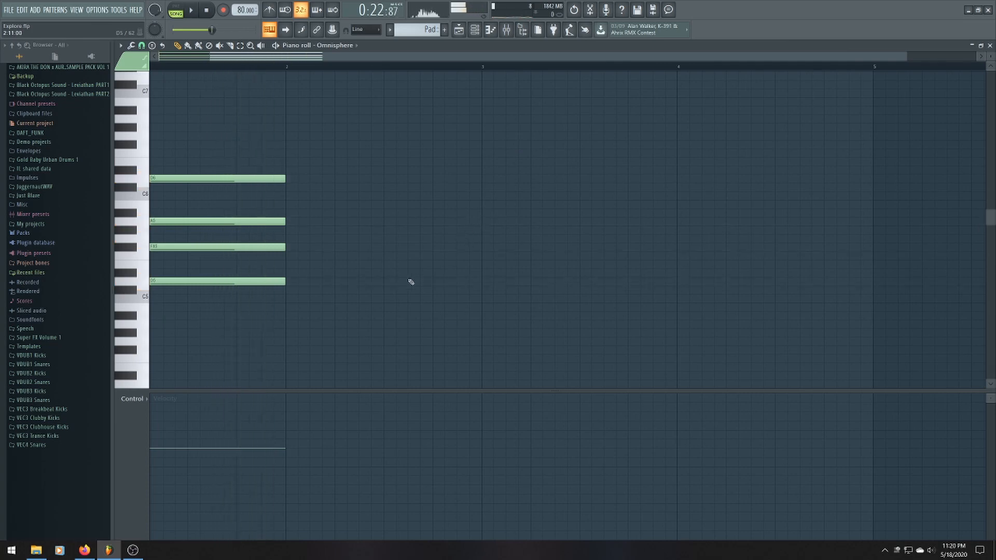
scroll(414, 267, "up", 1)
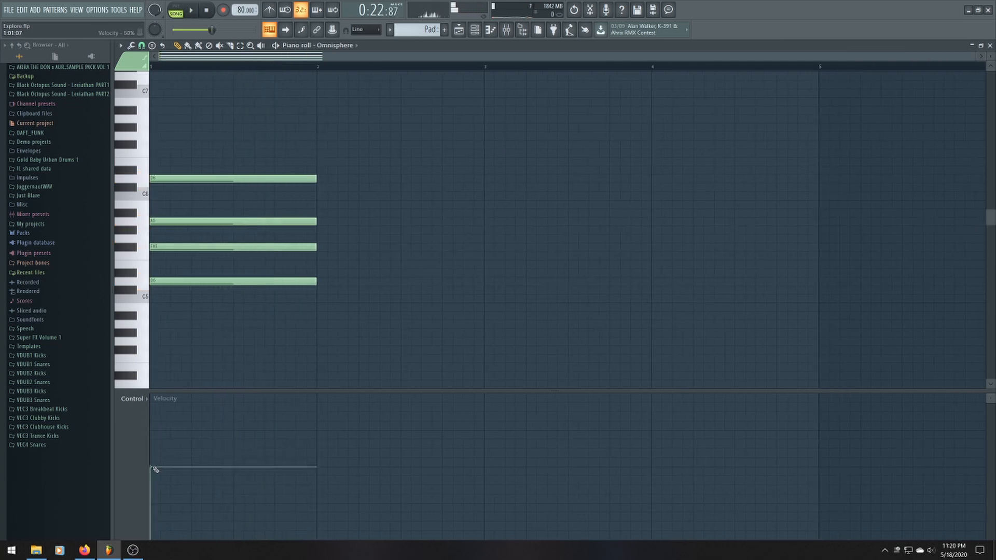
key("space")
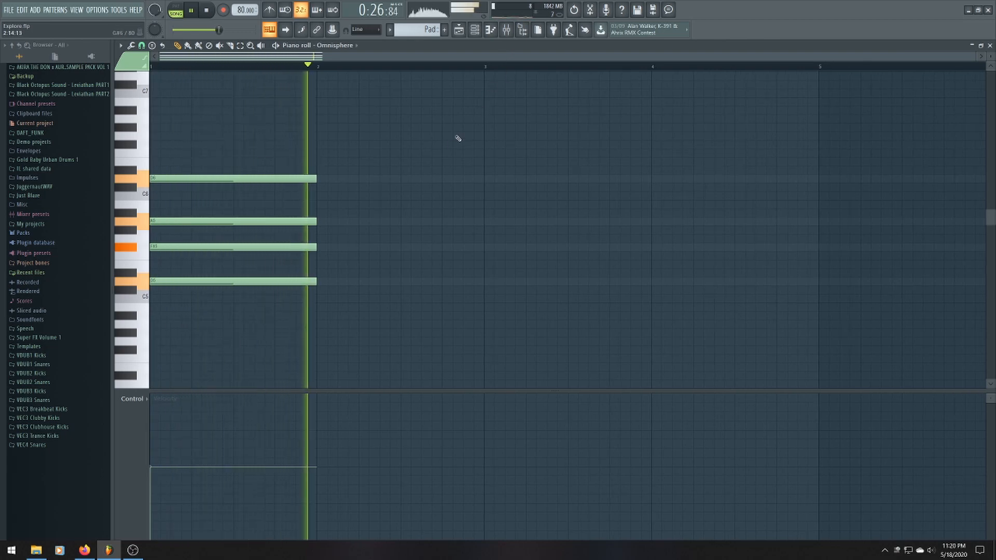
Lengthen all four notes of the bar 1 chord to nearly one and a half bars and stop playback
key("ctrl+a")
left_click_drag(316, 221, 394, 228)
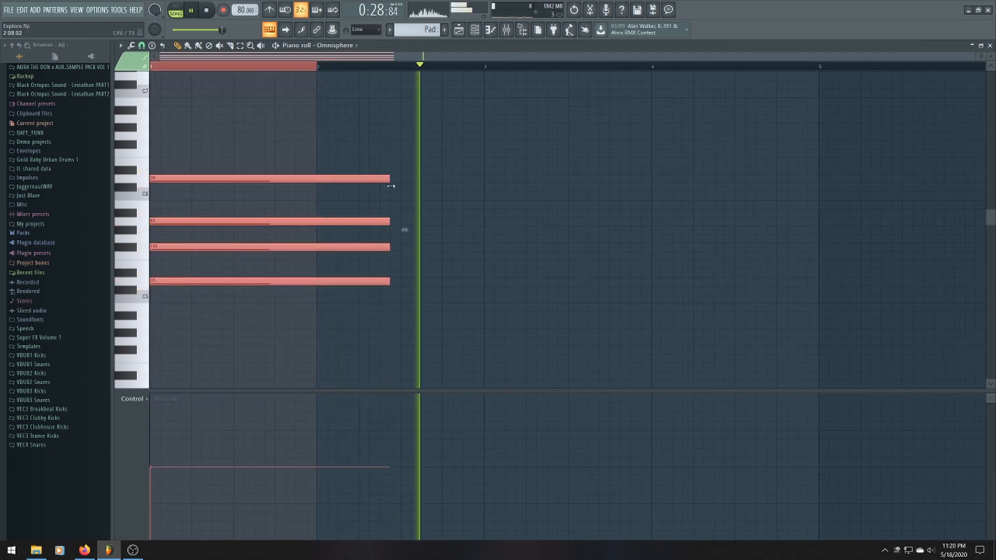
key("space")
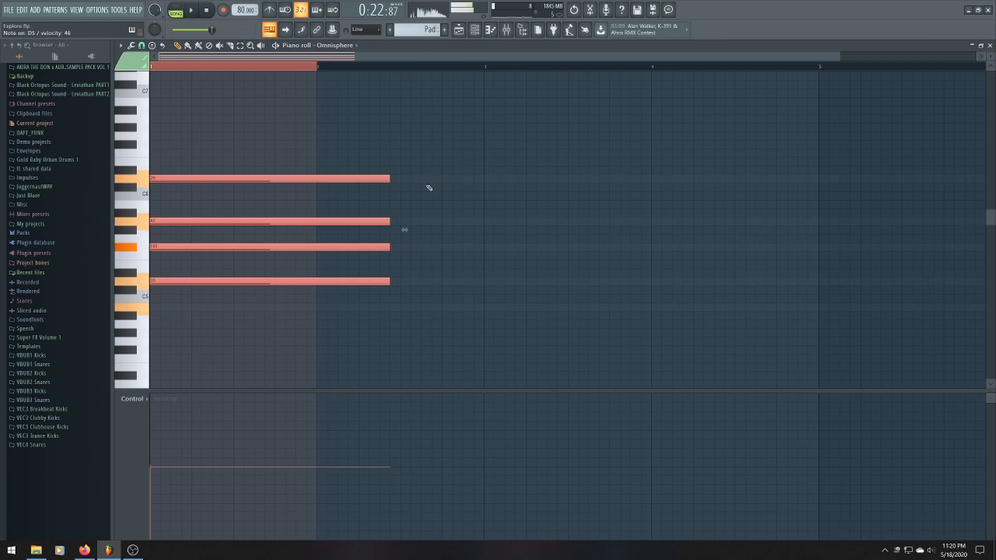
Add a second pad chord of B4, D5, F#5, A5 and D6 at bar 3 and play it back
left_click(490, 307)
left_click(492, 281)
left_click(492, 247)
left_click(494, 222)
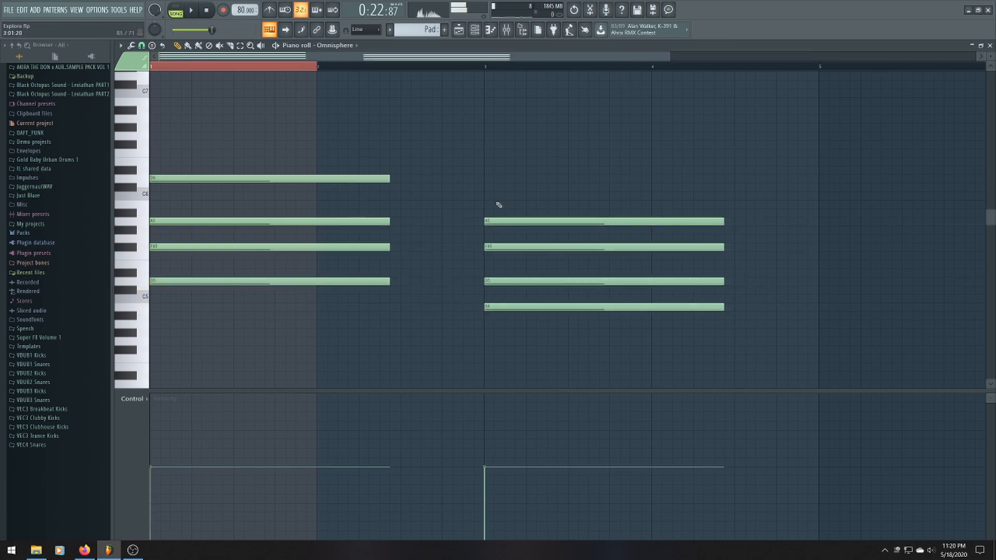
left_click(488, 178)
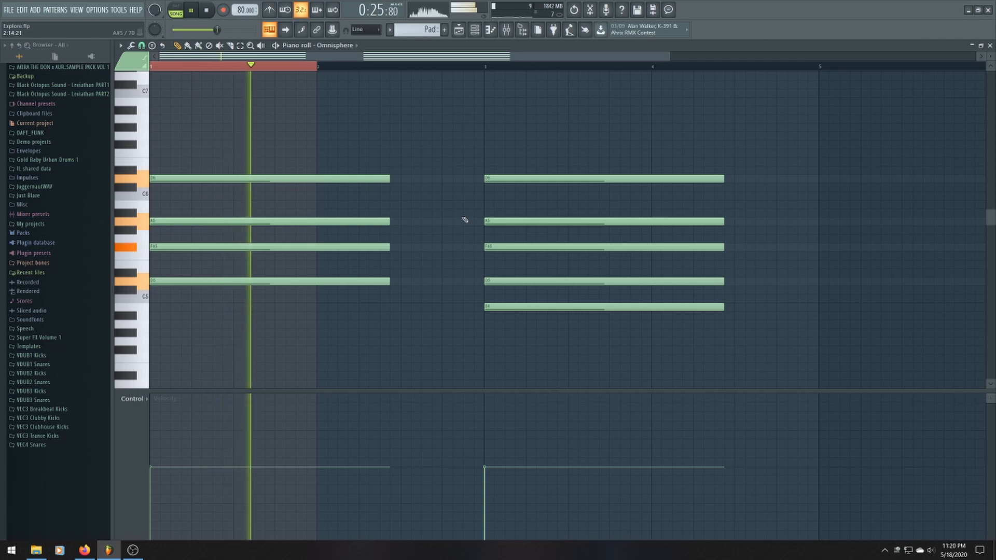
scroll(465, 220, "down", 2)
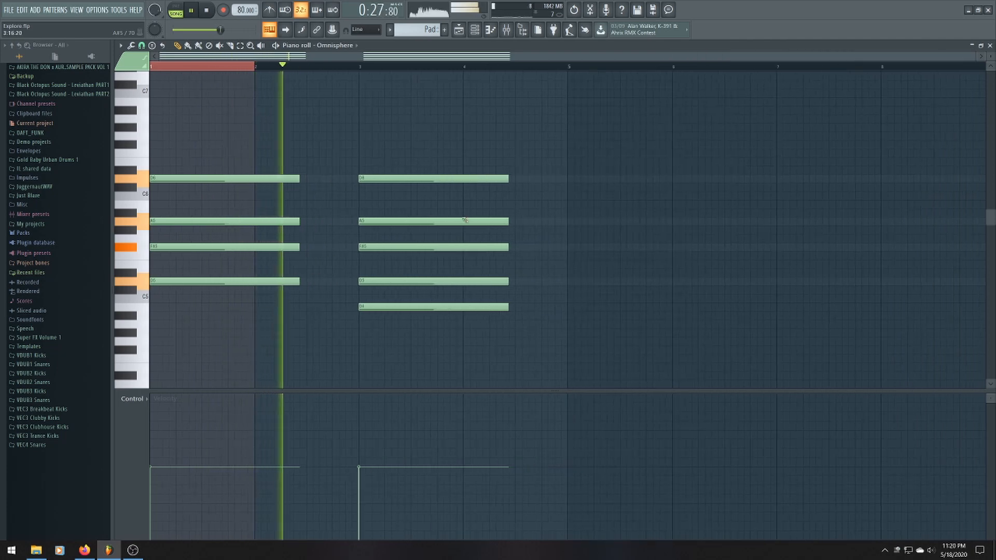
Lengthen both pad chords to one and a half bars and duplicate them to bars 5 and 7
key("ctrl+a")
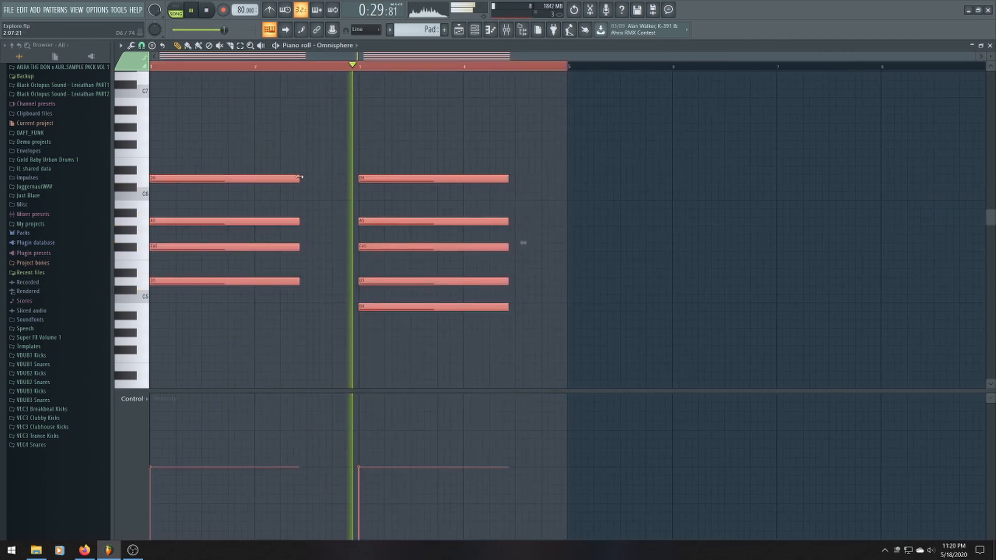
left_click_drag(299, 177, 306, 178)
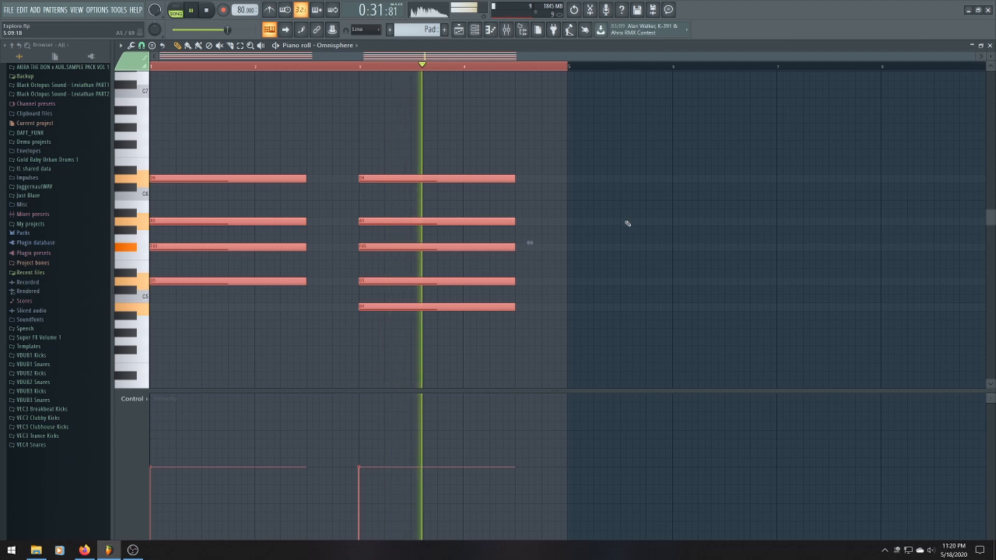
key("ctrl+b")
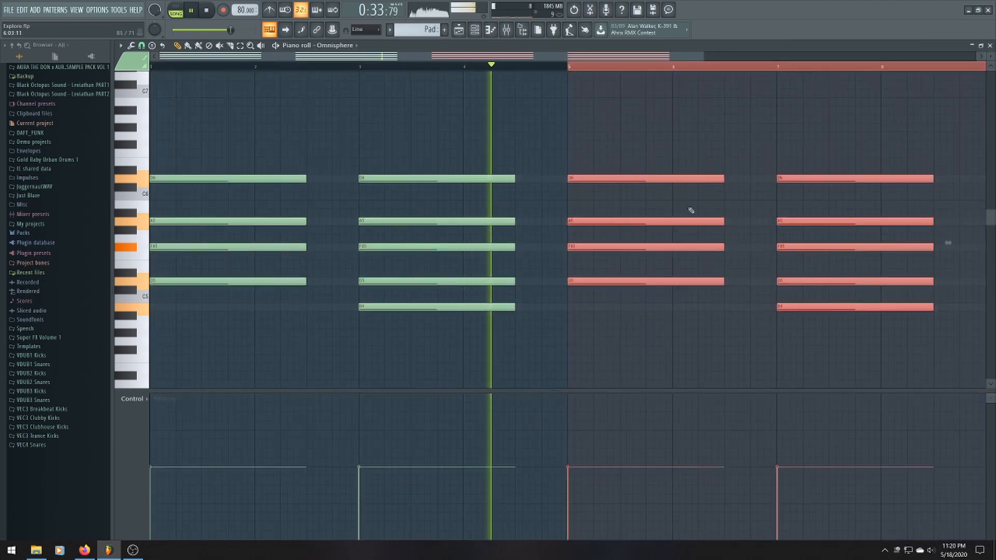
scroll(691, 210, "down", 1, "ctrl")
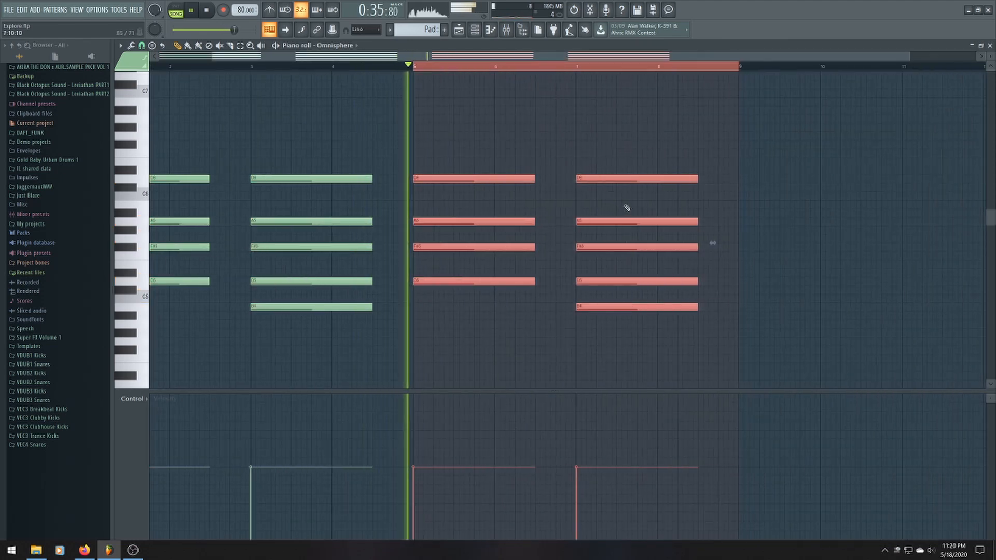
Extend the Pad clip in the playlist to eight bars, ending at bar 17, and play from bar 13
left_click(472, 34)
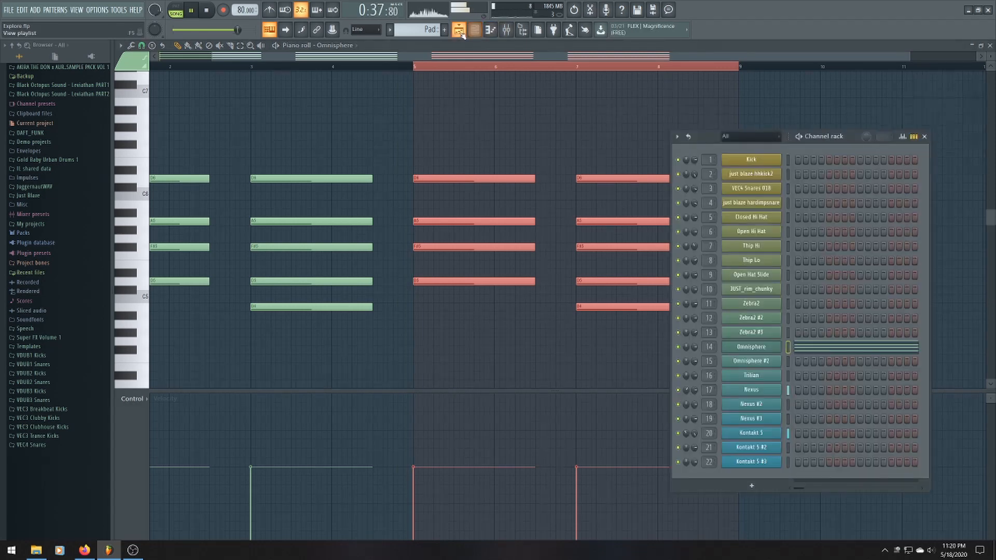
left_click(459, 33)
key("space")
left_click_drag(571, 138, 814, 140)
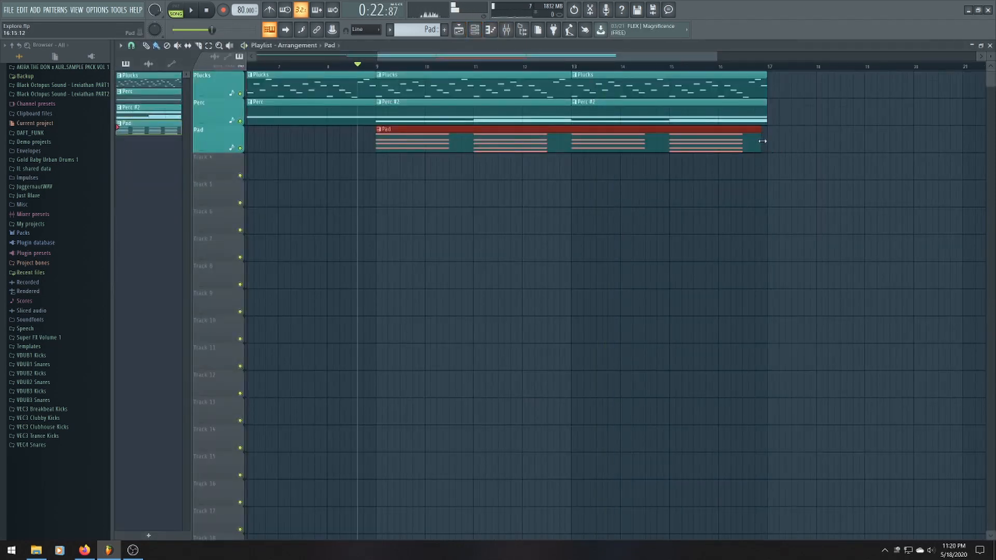
left_click(579, 67)
key("space")
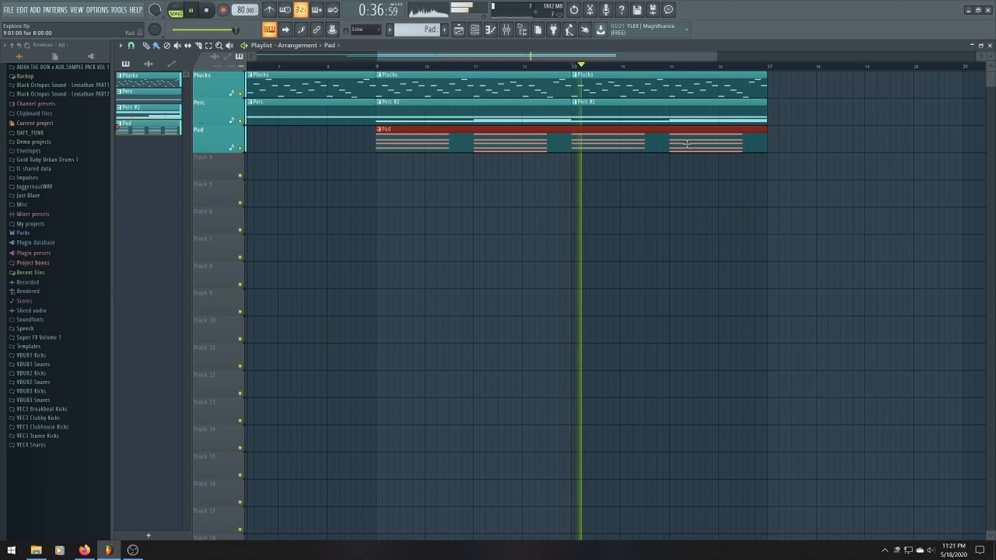
Delete all five notes of the fourth chord, at bar 7 of the Pad pattern
double_click(520, 142)
right_click(609, 181)
right_click(612, 221)
right_click(617, 247)
right_click(622, 281)
right_click(627, 307)
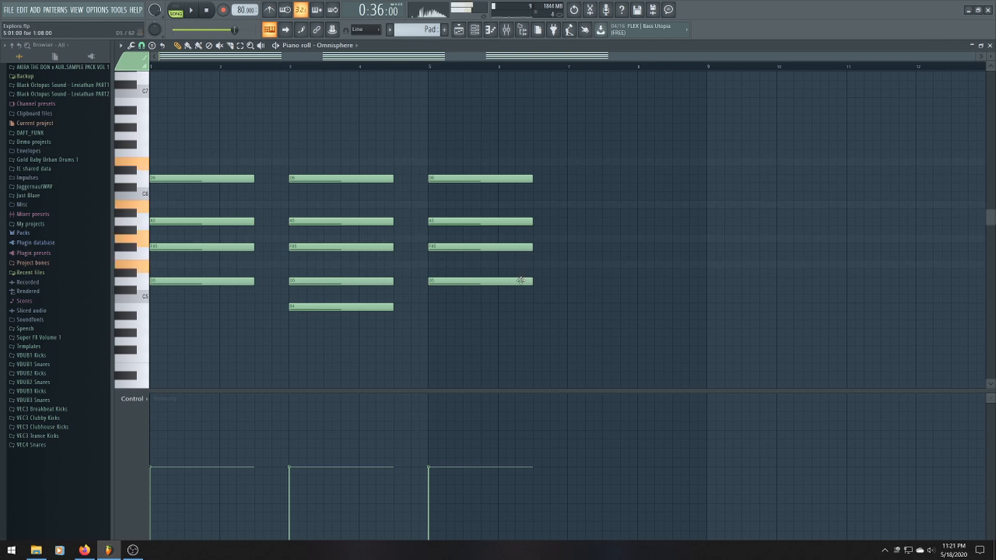
Enter a new chord of E5, G5, B5 and E6 at bar 7 of the Pad pattern
left_click(572, 265)
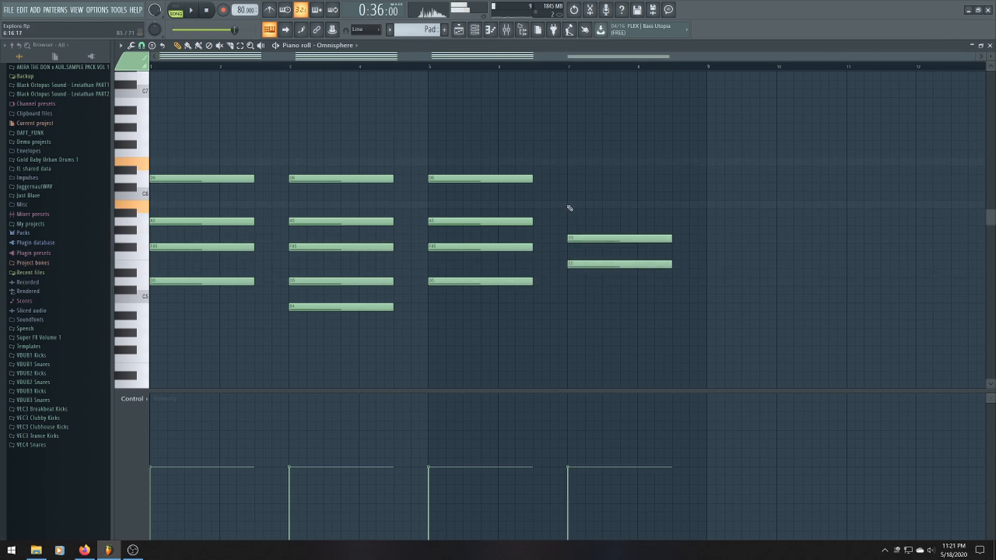
left_click(573, 153)
left_click(571, 162)
right_click(585, 152)
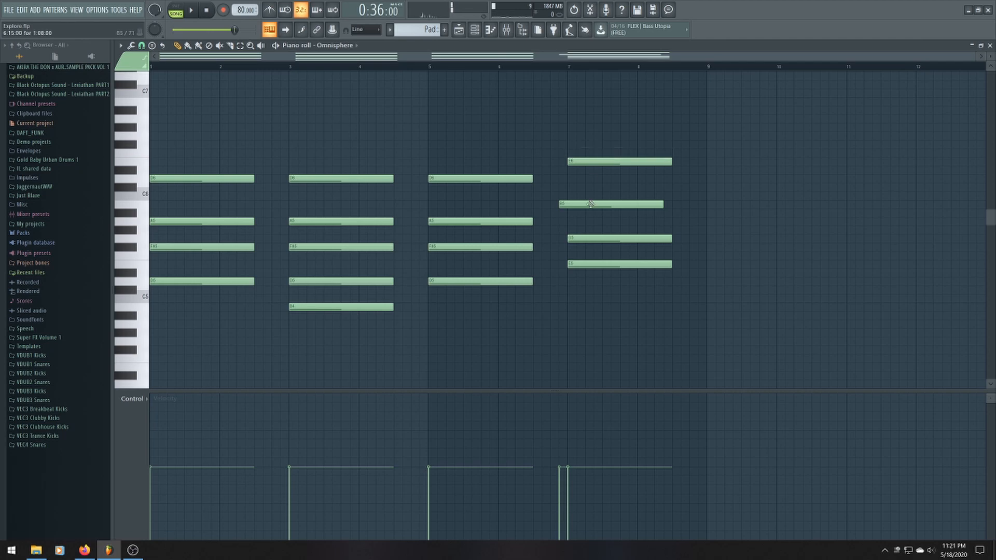
Return to the playlist and set the playback position to bar 9, where the Pad clip starts
left_click(465, 34)
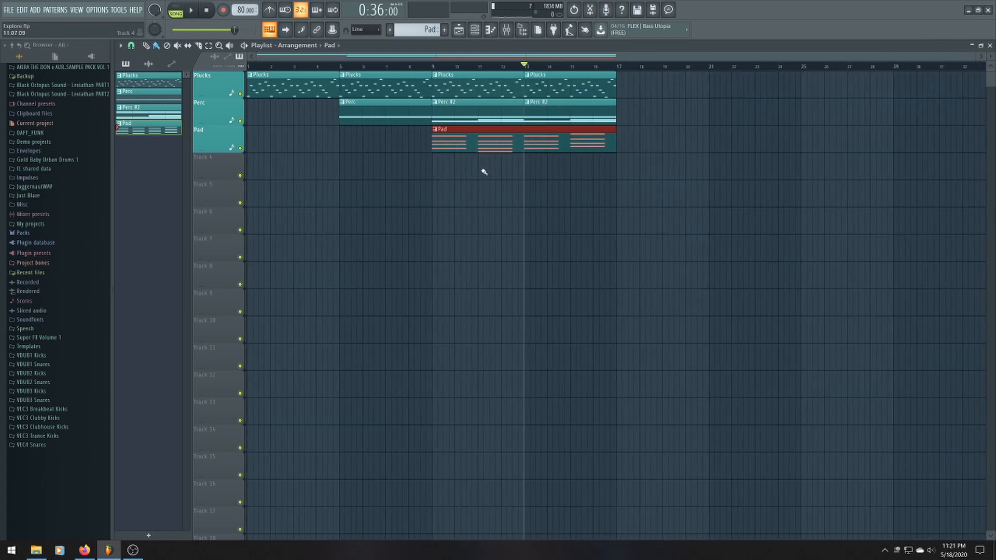
scroll(622, 56, "up", 3)
scroll(625, 56, "down", 3)
scroll(474, 173, "up", 2)
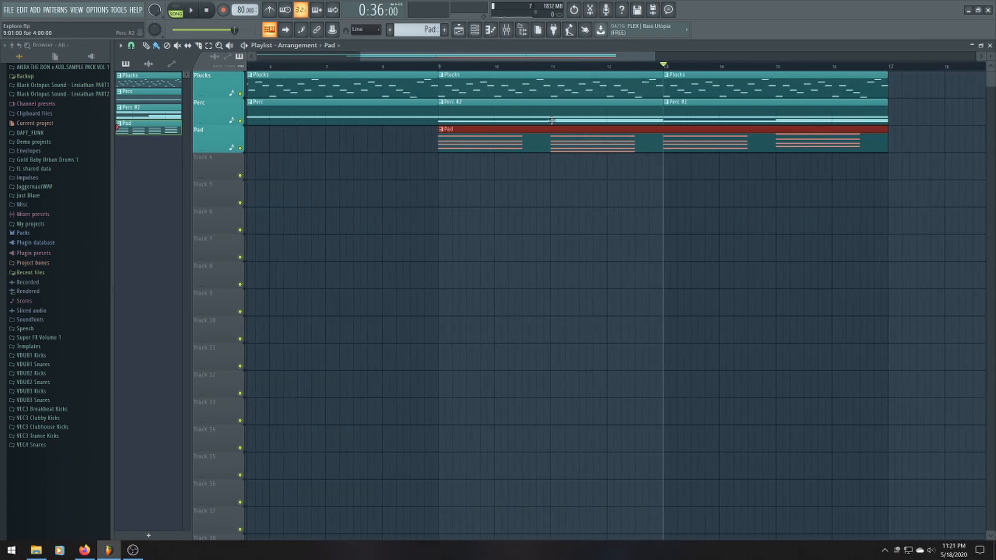
scroll(533, 133, "down", 2)
left_click_drag(674, 56, 517, 68)
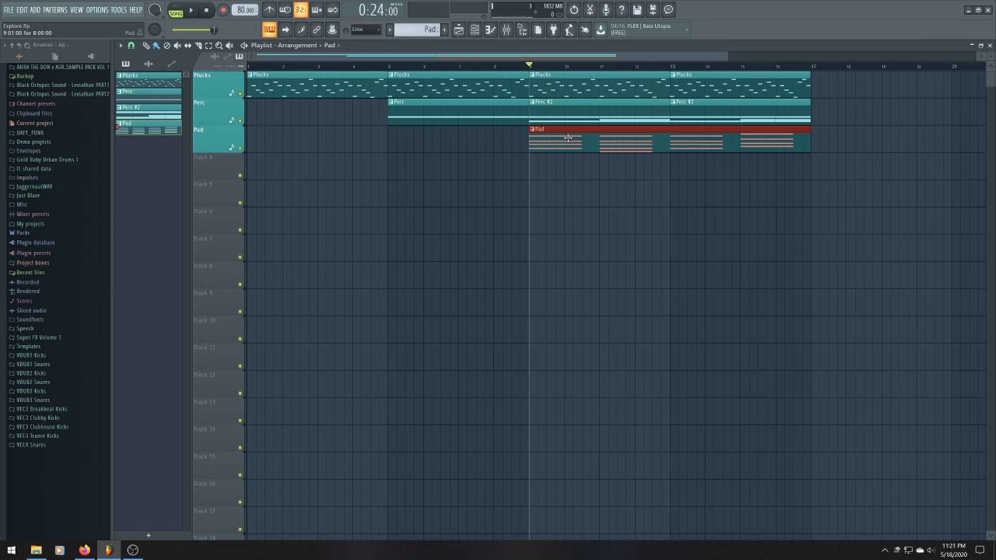
Open the pad's Omnisphere channel, load the Big Green Strings patch and play the song from bar 9
left_click(475, 32)
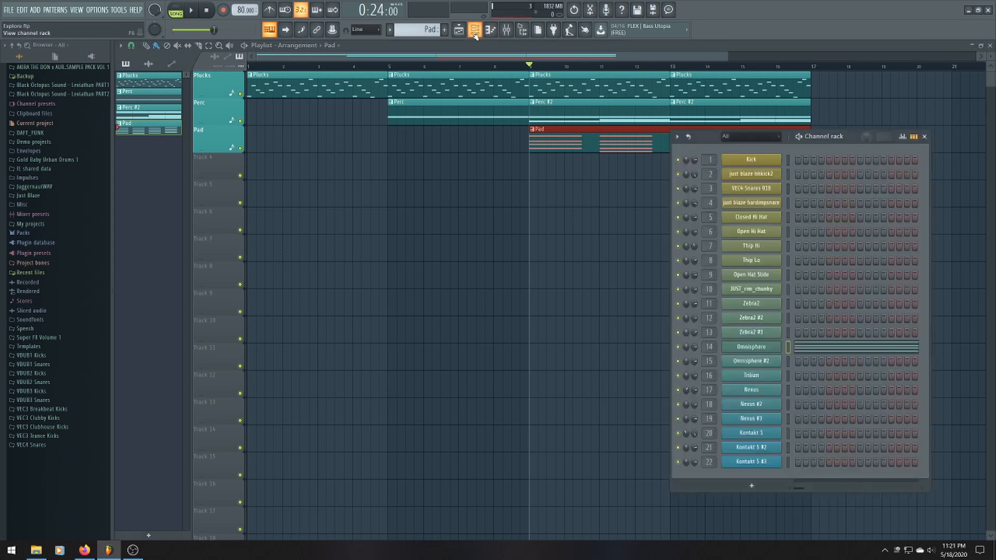
left_click(762, 353)
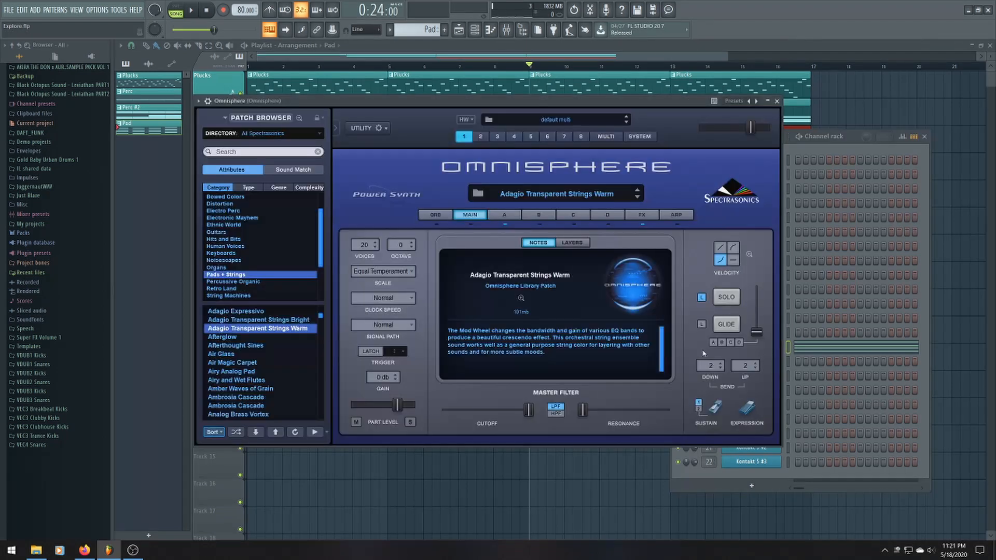
left_click_drag(320, 317, 319, 323)
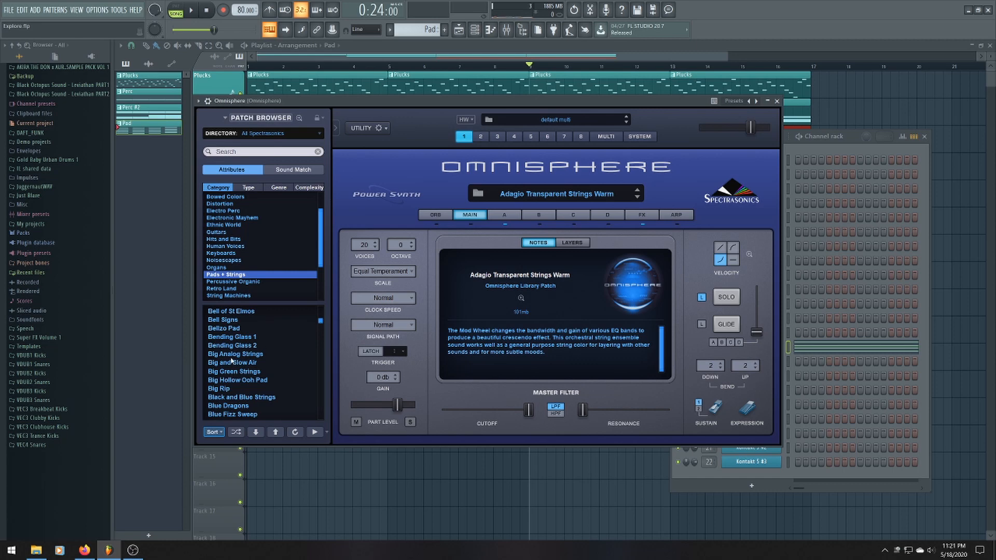
left_click(240, 374)
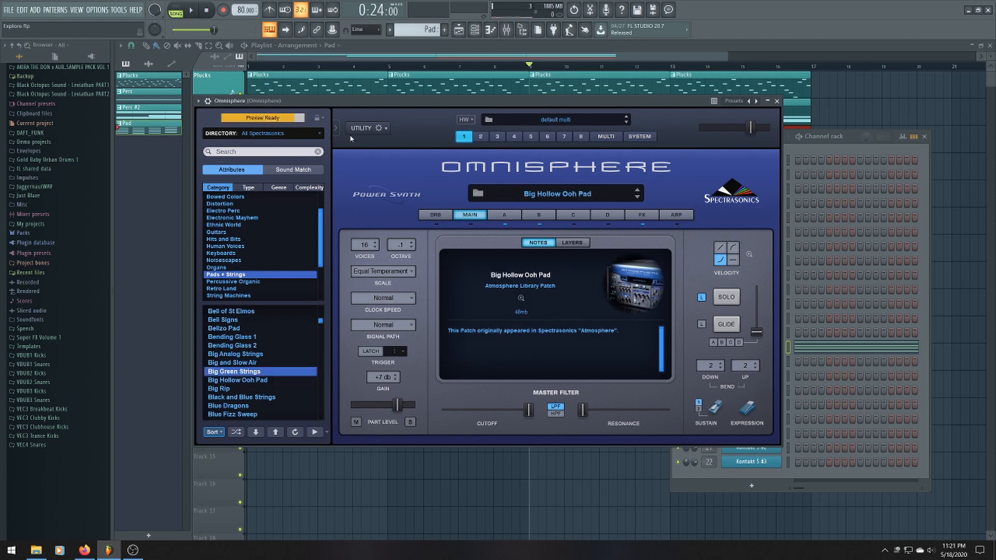
left_click(193, 10)
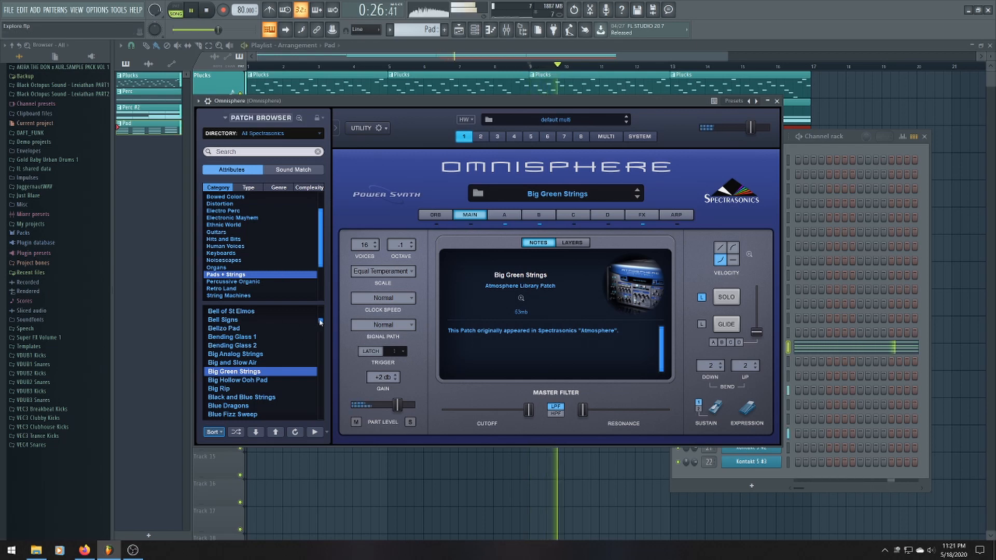
Audition the Freezing Warm and JU06 - Hollow Feelings patches on the pad's Omnisphere while the song plays
left_click_drag(321, 324, 323, 344)
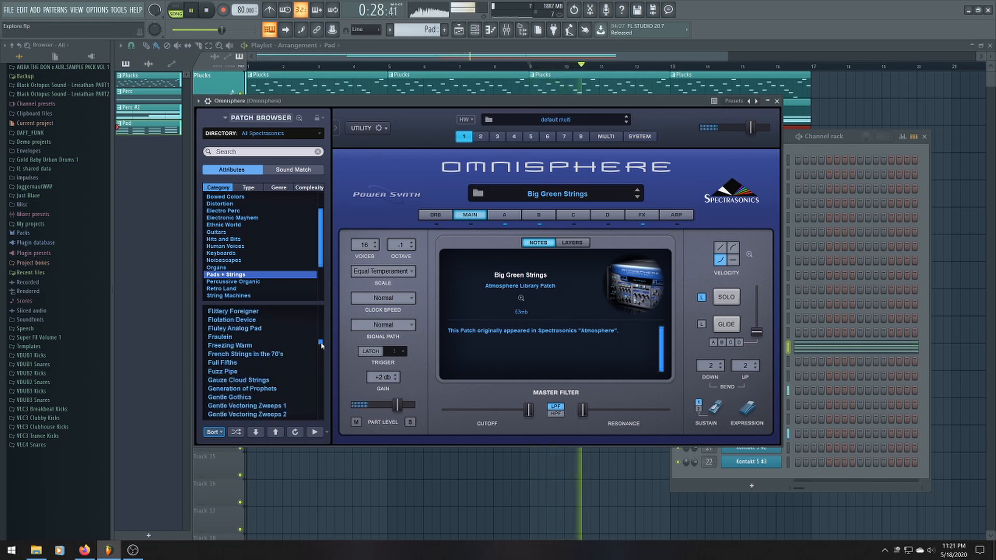
left_click(276, 346)
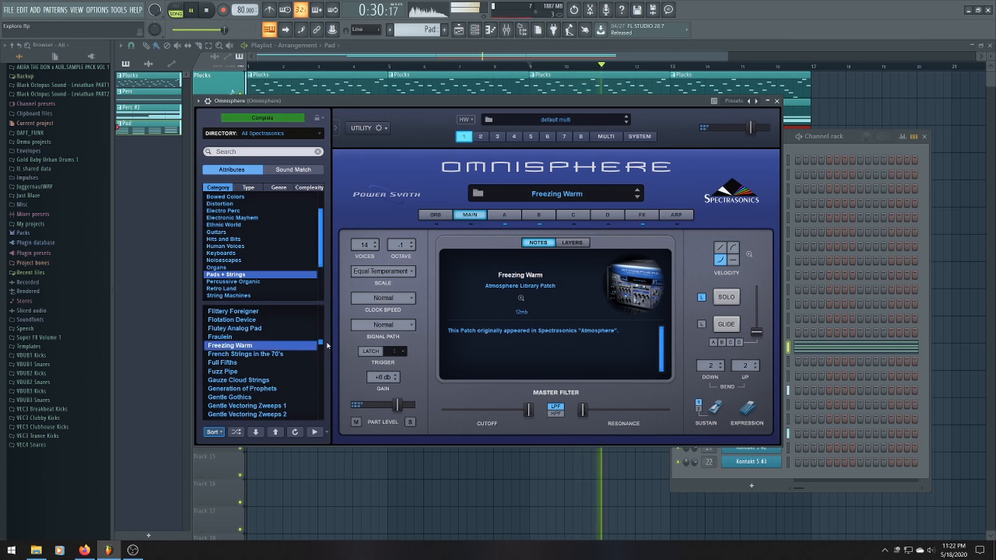
left_click_drag(321, 344, 322, 355)
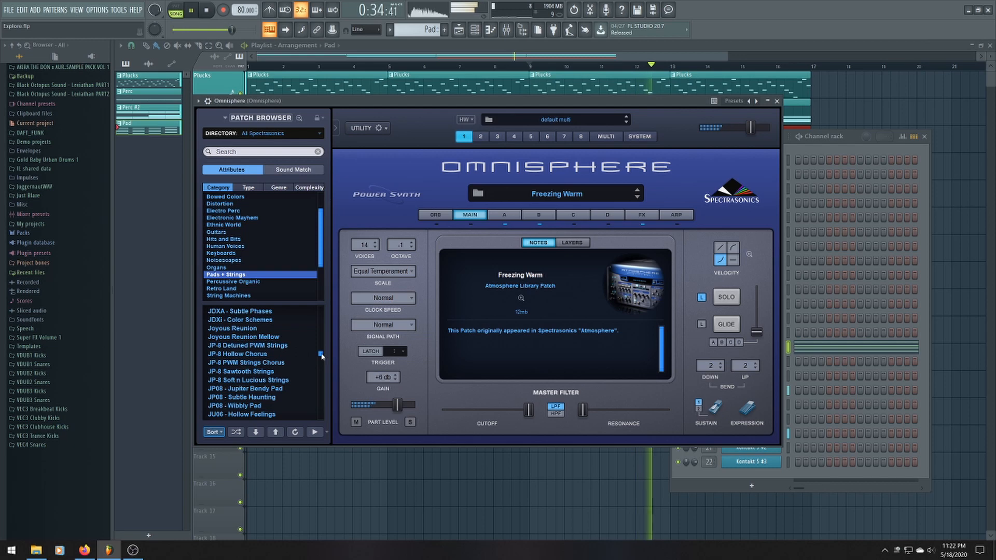
left_click(273, 414)
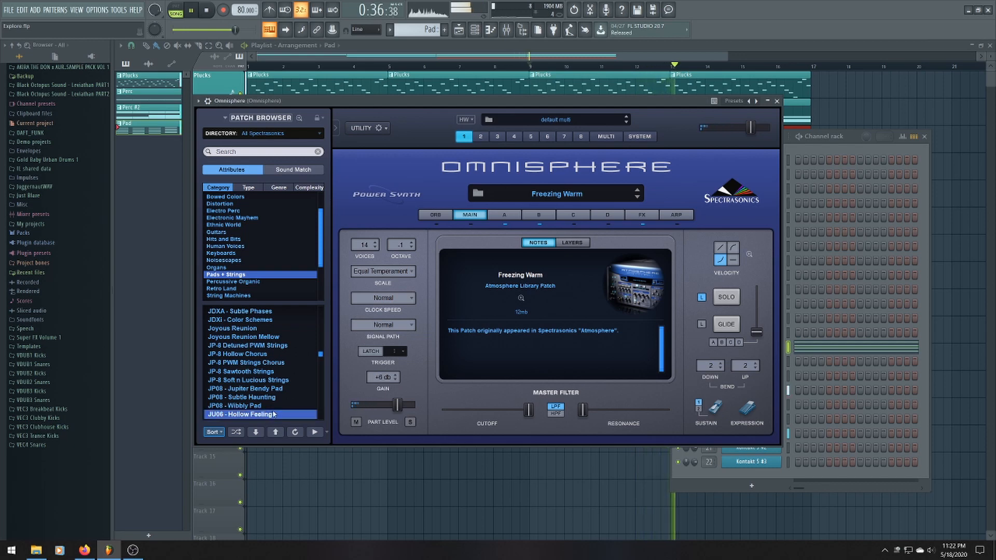
Load the Jupiter and JX Warm Pad patch for the pad and restart playback from bar 9
scroll(318, 356, "down", 3)
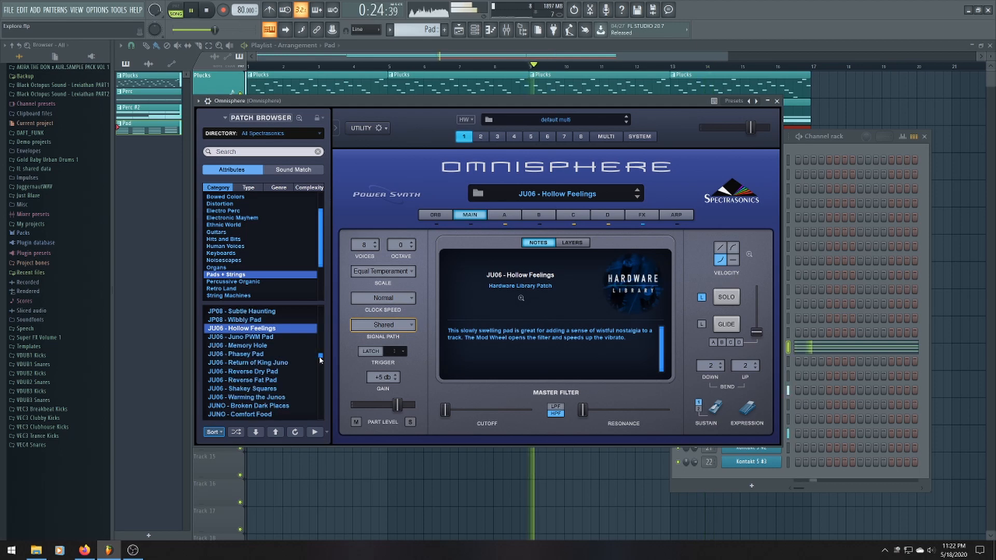
scroll(319, 356, "down", 2)
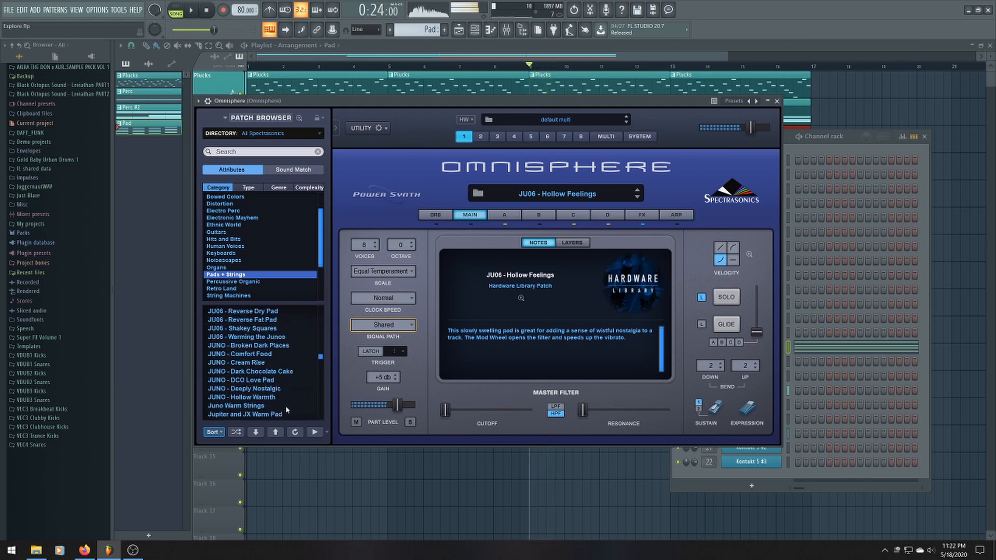
key("space")
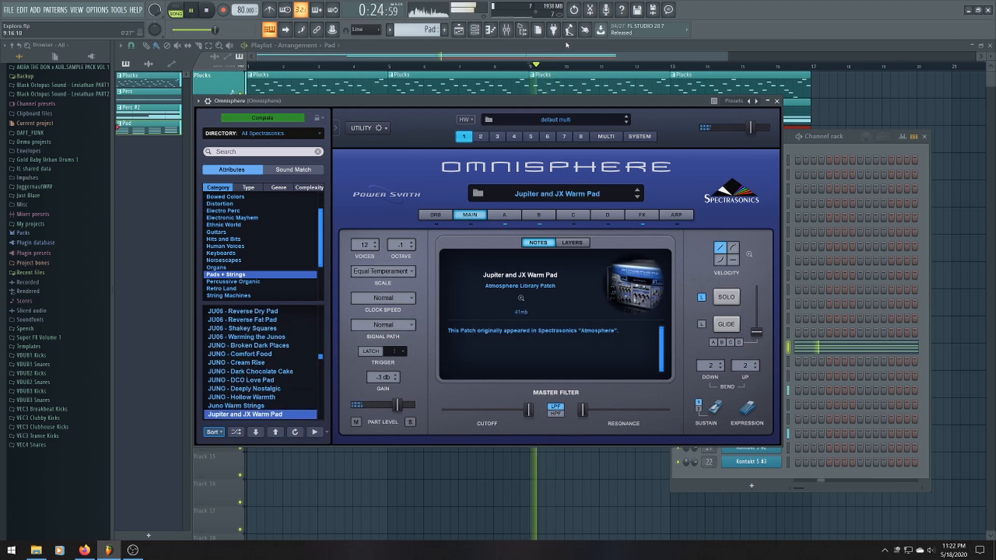
Return to the playlist and listen through the pad section from bar 9 towards bar 17, then stop playback
left_click(526, 57)
scroll(600, 191, "up", 3)
scroll(606, 187, "down", 3)
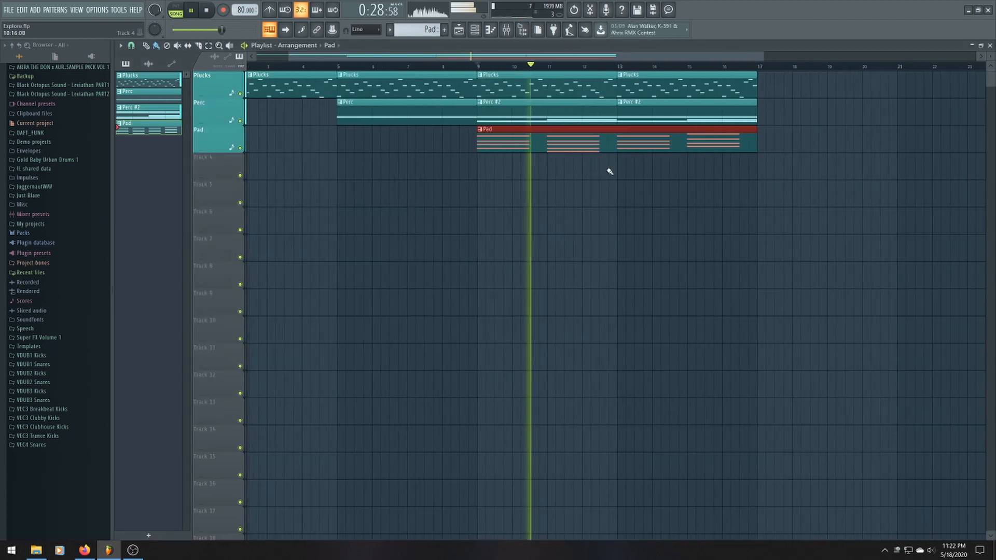
scroll(627, 167, "down", 2)
scroll(578, 160, "up", 1)
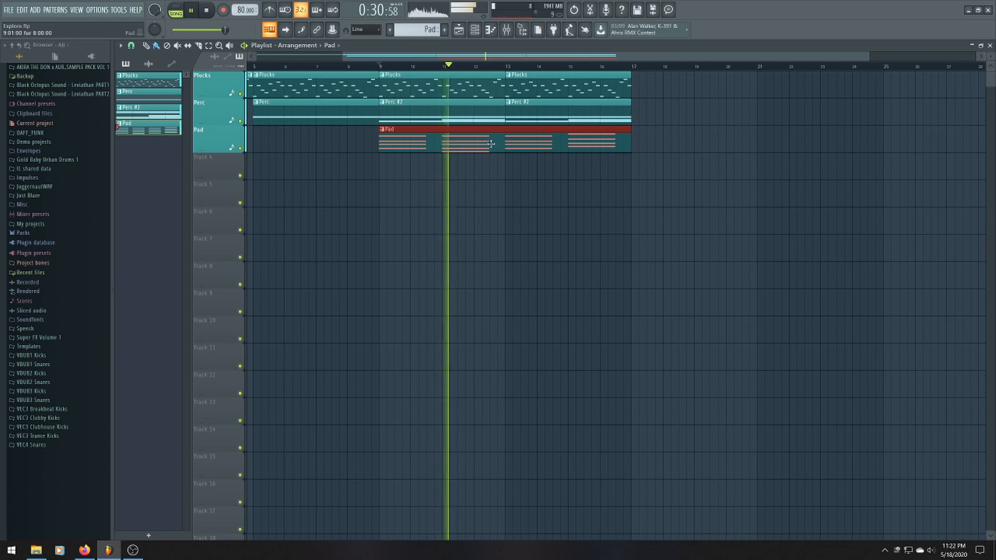
scroll(490, 143, "up", 3)
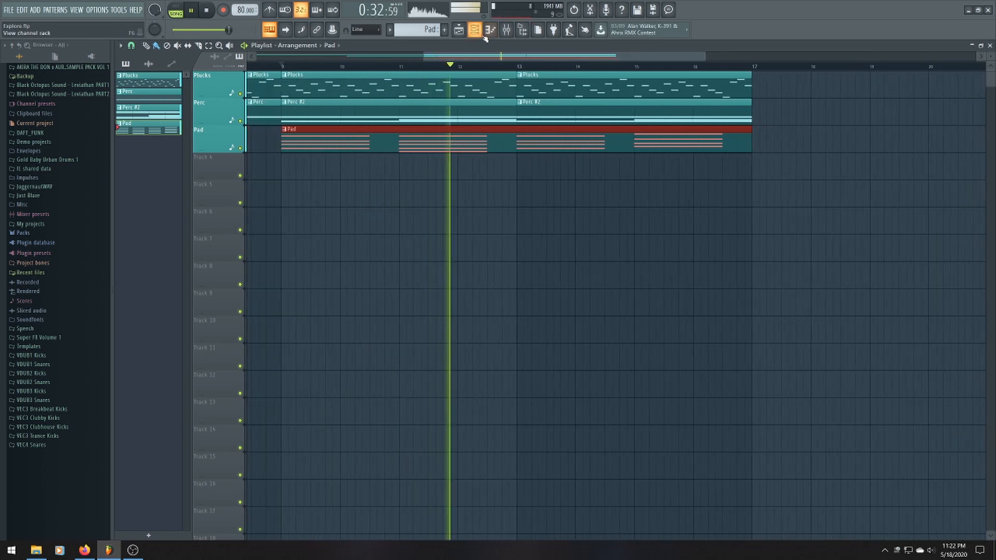
left_click(480, 32)
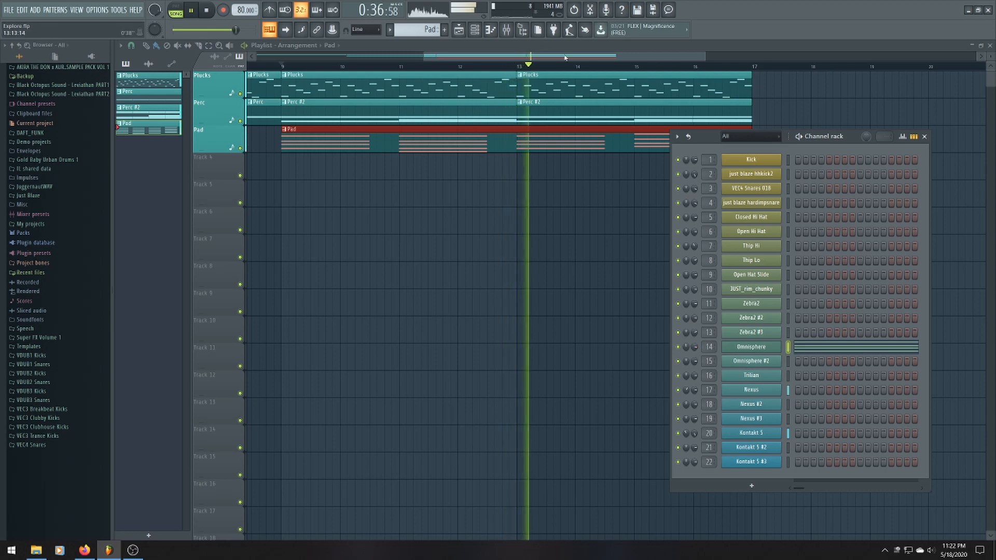
key("F6")
scroll(539, 188, "down", 3)
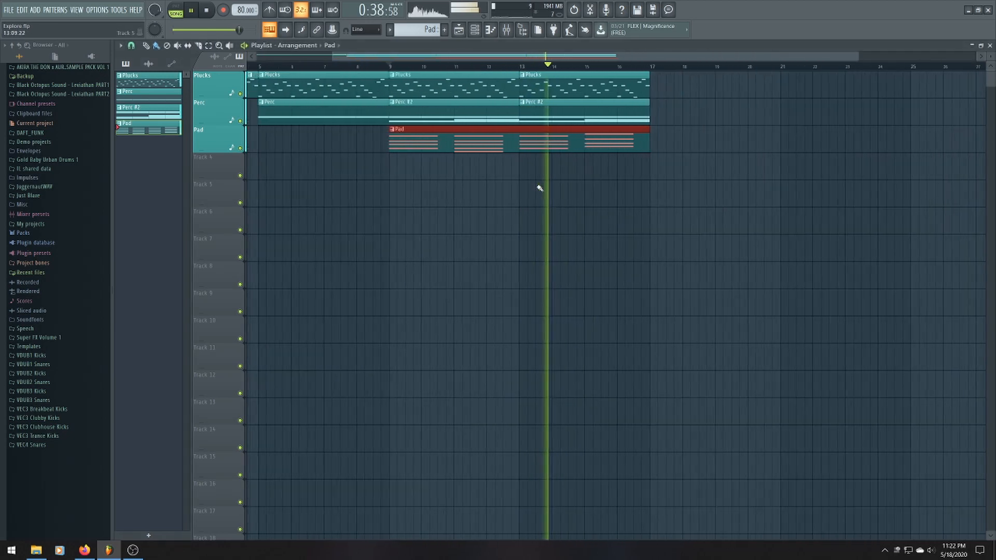
scroll(620, 114, "down", 1)
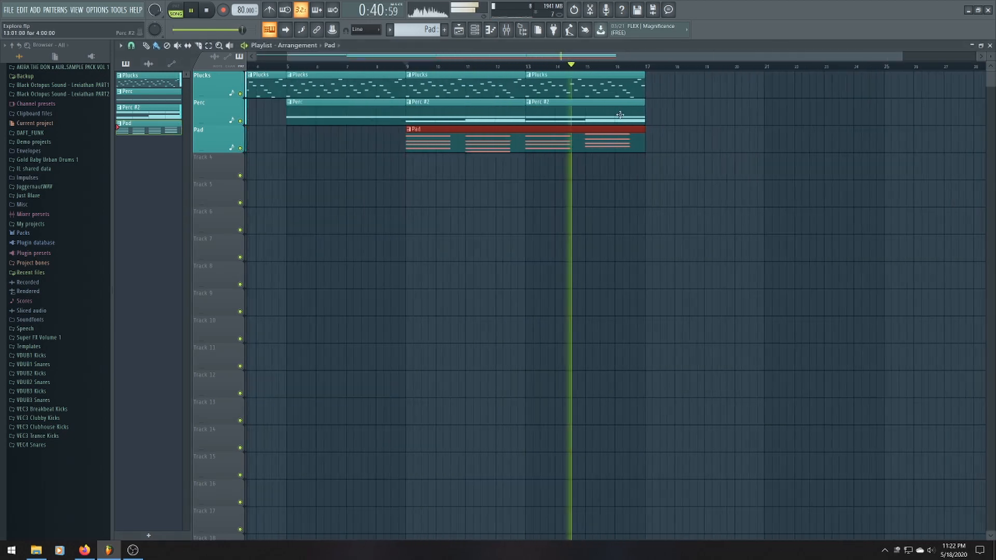
scroll(620, 114, "down", 1)
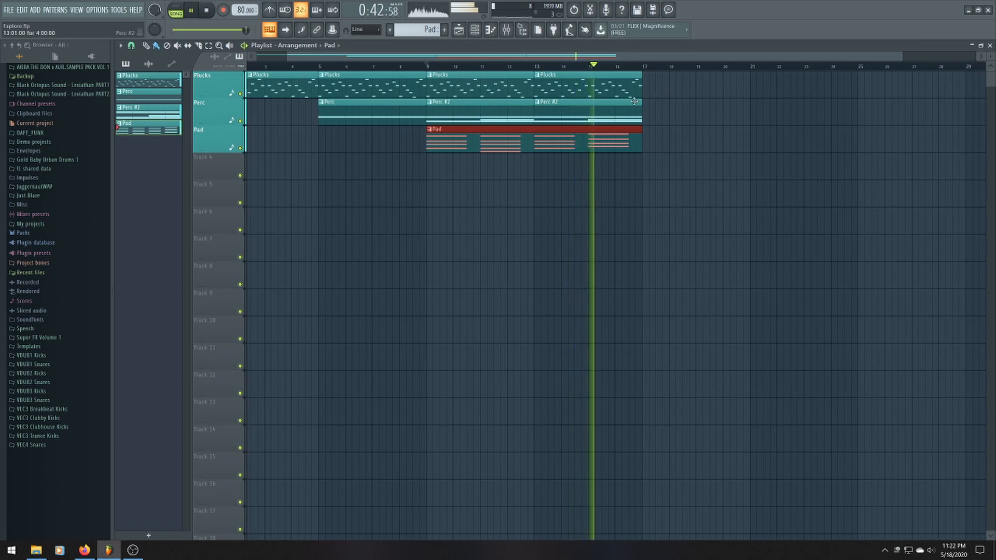
scroll(634, 102, "up", 4)
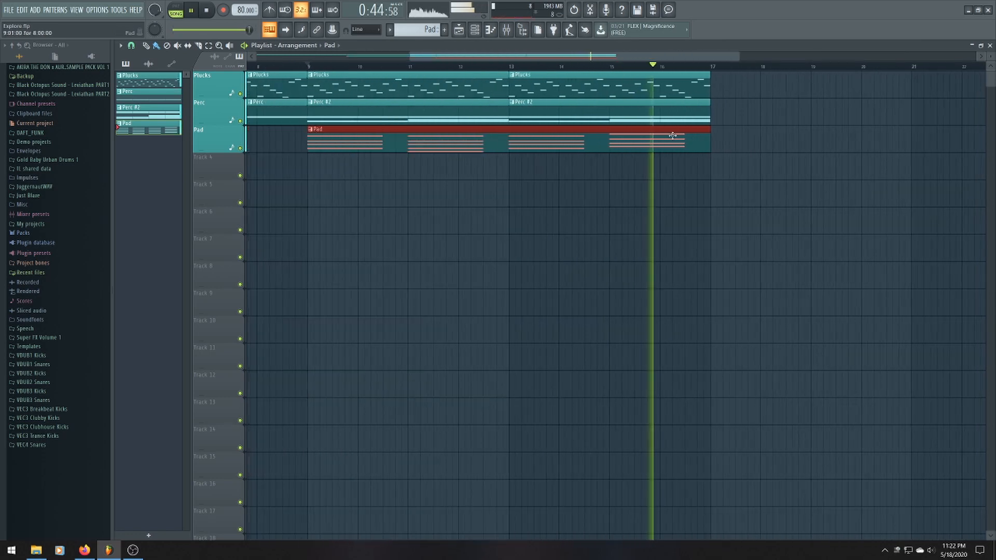
scroll(672, 136, "down", 2)
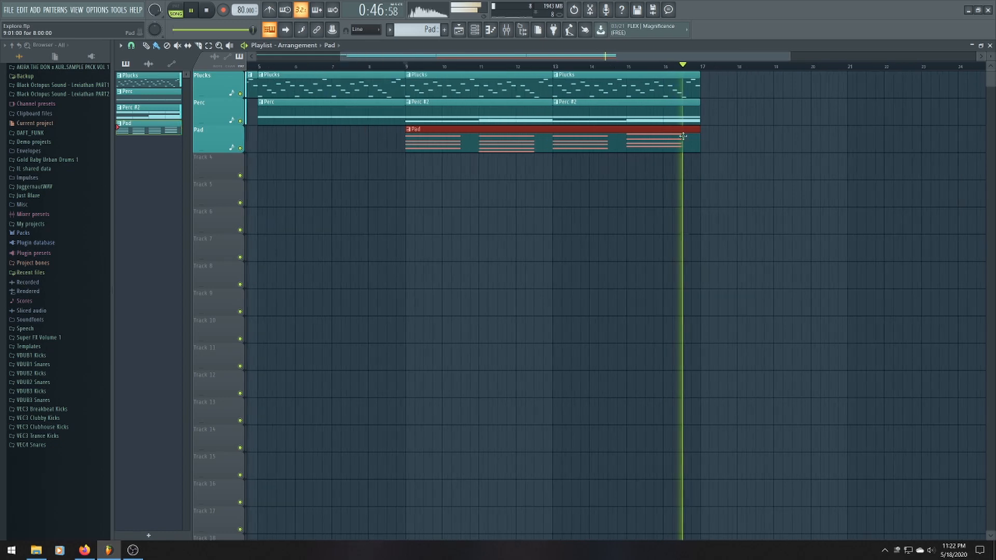
key("space")
scroll(713, 108, "down", 3)
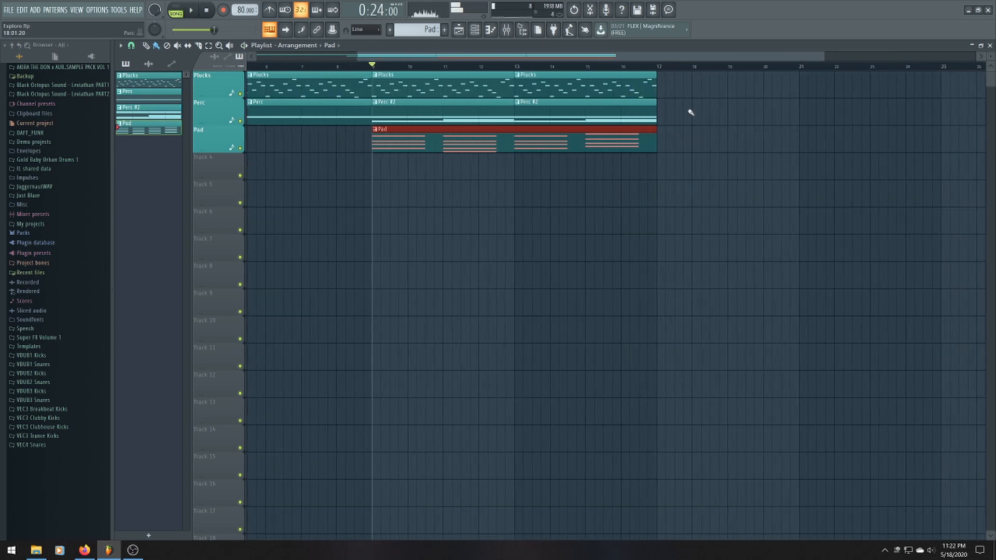
Set the playback position to bar 16 in the playlist
left_click(619, 67)
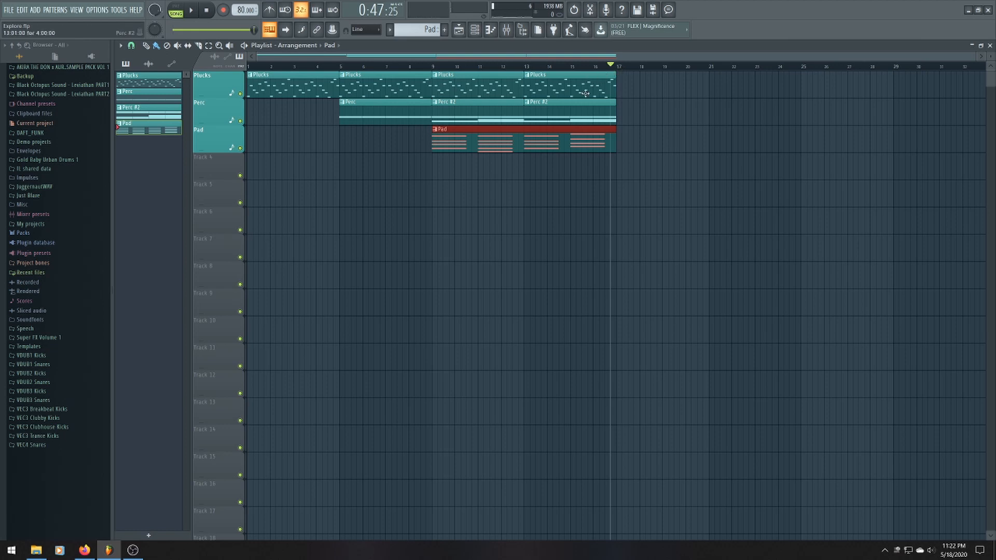
left_click(430, 68)
left_click_drag(437, 74, 598, 104)
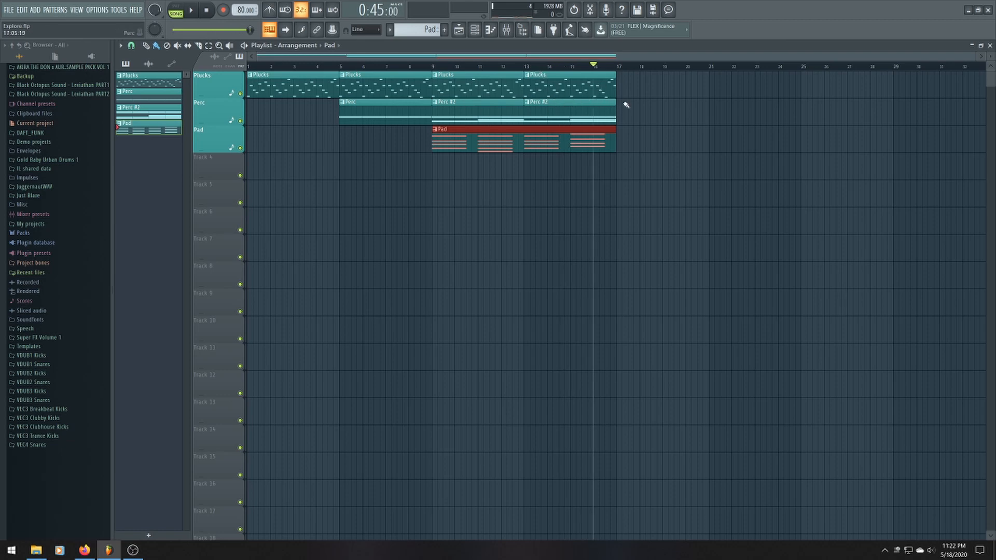
Place a unique copy of the Perc #2 clip at bars 17 and 21 of the Perc track
left_click(532, 117)
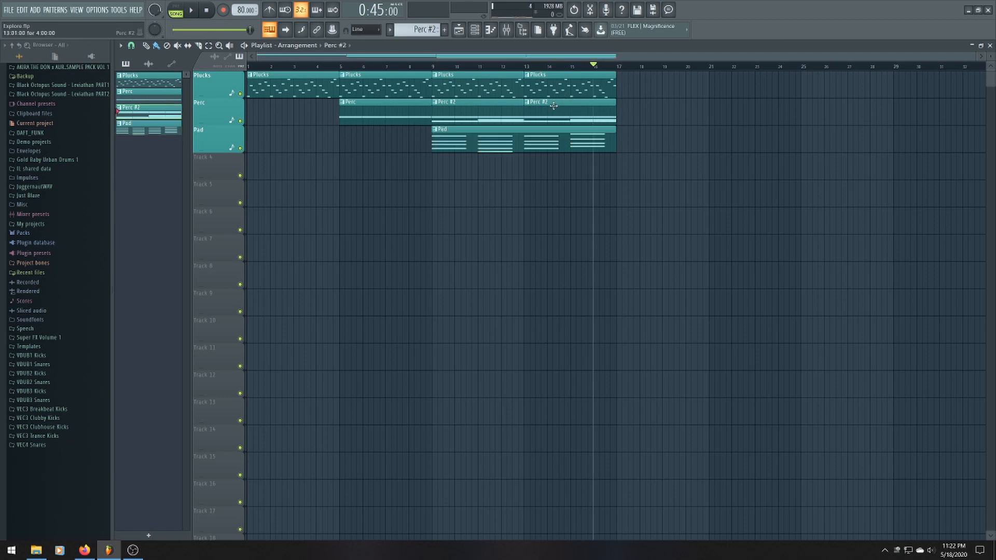
scroll(553, 106, "up", 5)
scroll(588, 111, "down", 5)
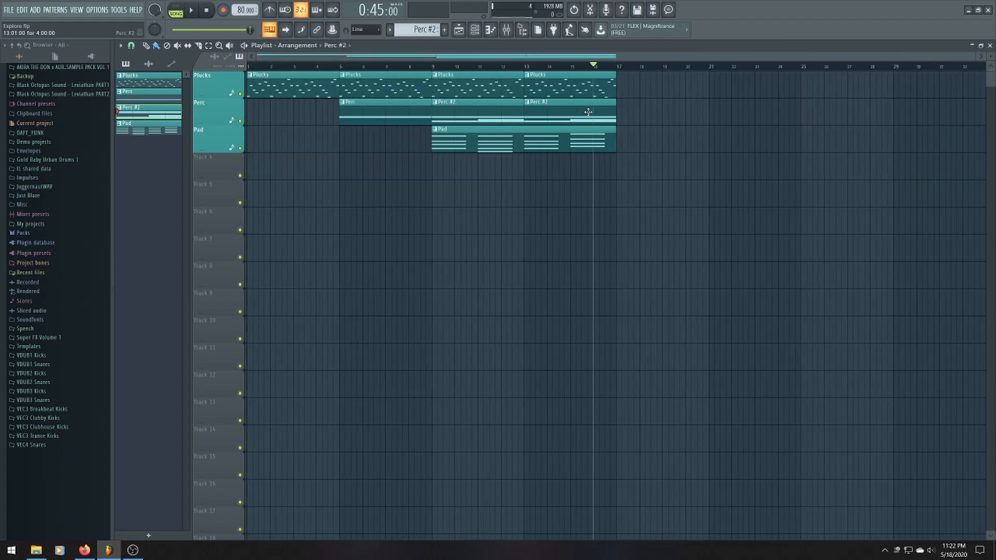
left_click(624, 115)
left_click(623, 106)
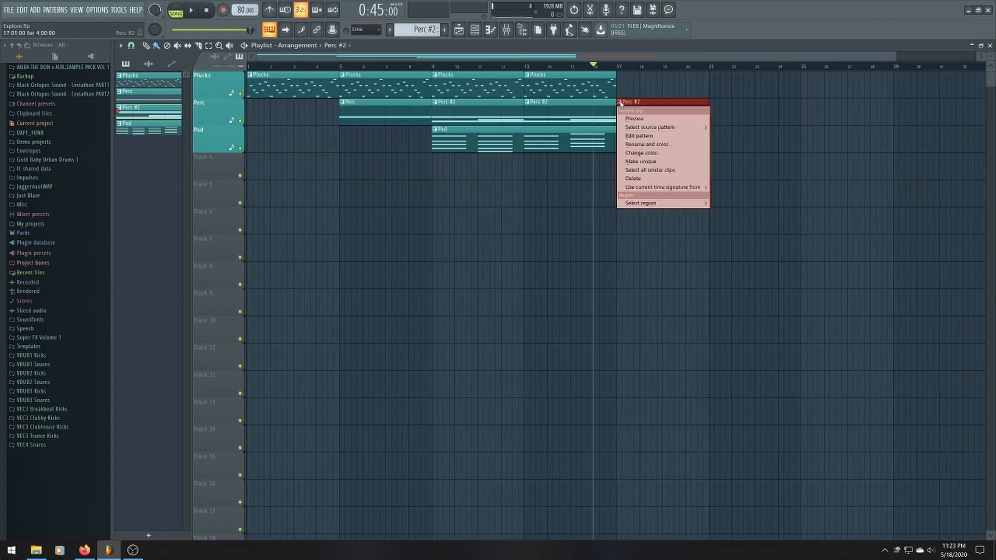
left_click(658, 172)
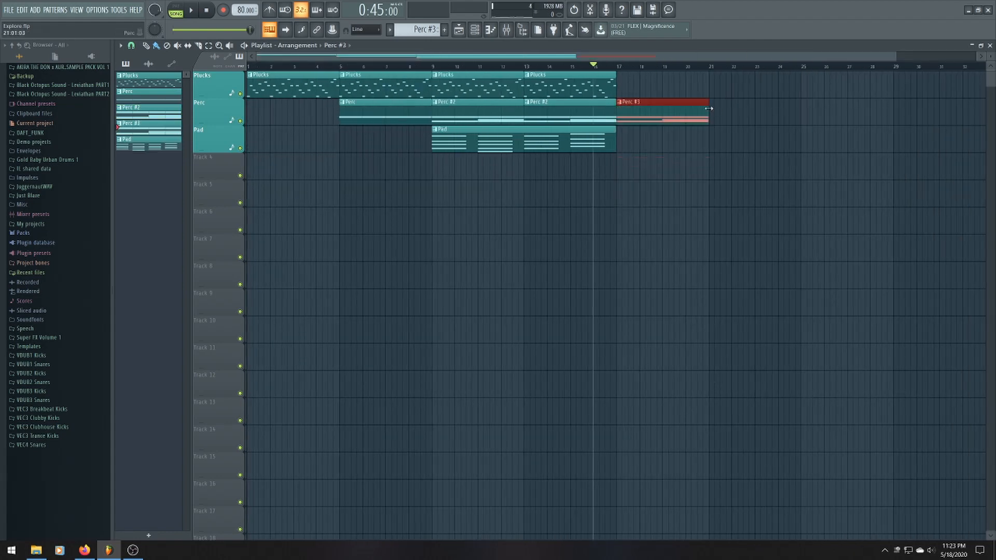
key("ctrl+b")
Open the pattern of the Perc #3 clip at bar 17 and add a one-bar A#4 note at bar 1
left_click(632, 115)
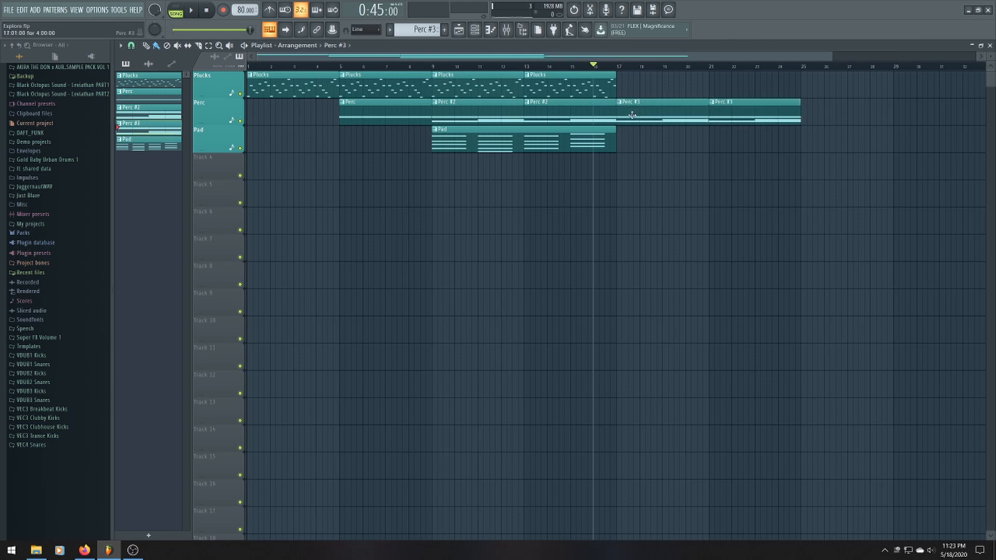
double_click(634, 117)
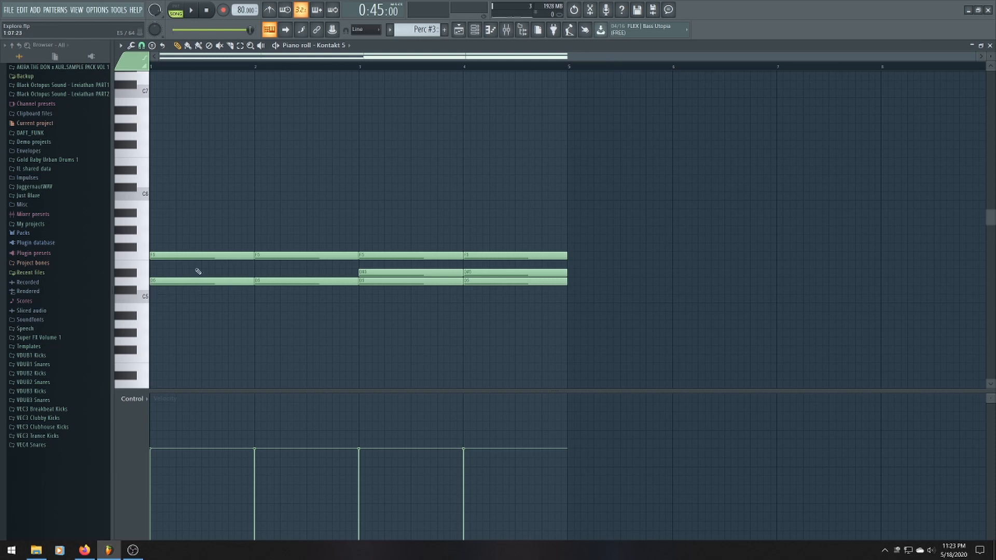
left_click(153, 298)
left_click(152, 307)
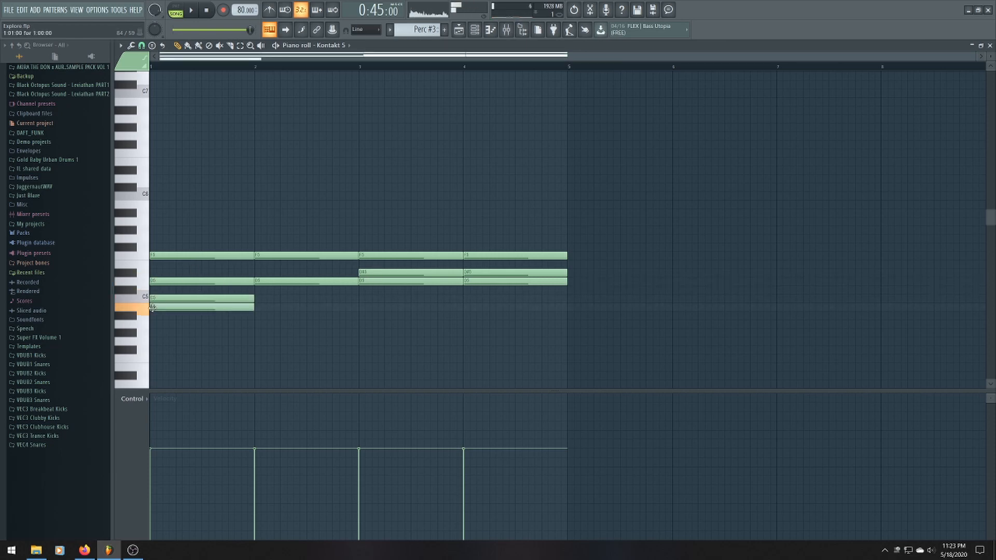
left_click_drag(163, 301, 158, 315)
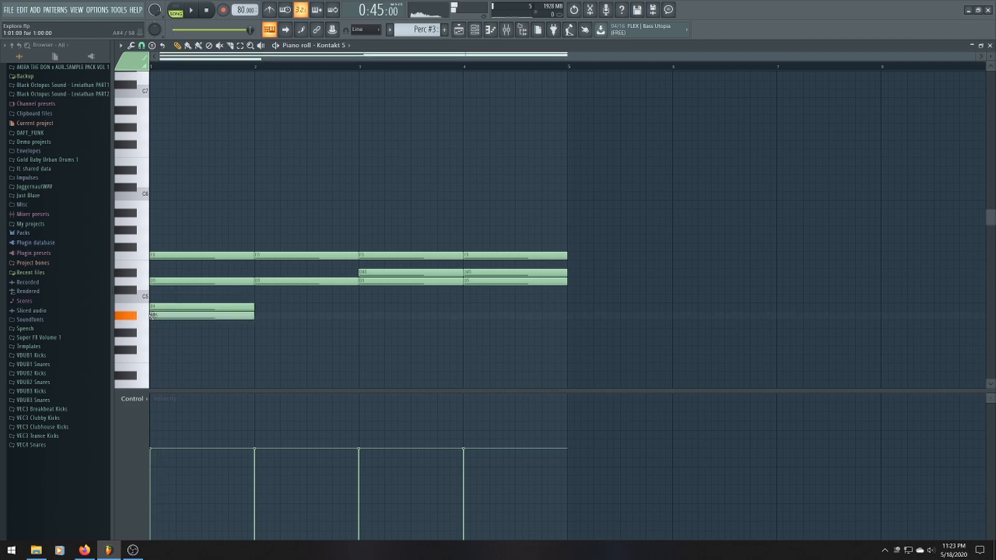
right_click(154, 308)
Add matching one-bar A#4 notes at bars 2, 3 and 4 of the Perc #3 pattern
left_click(258, 315)
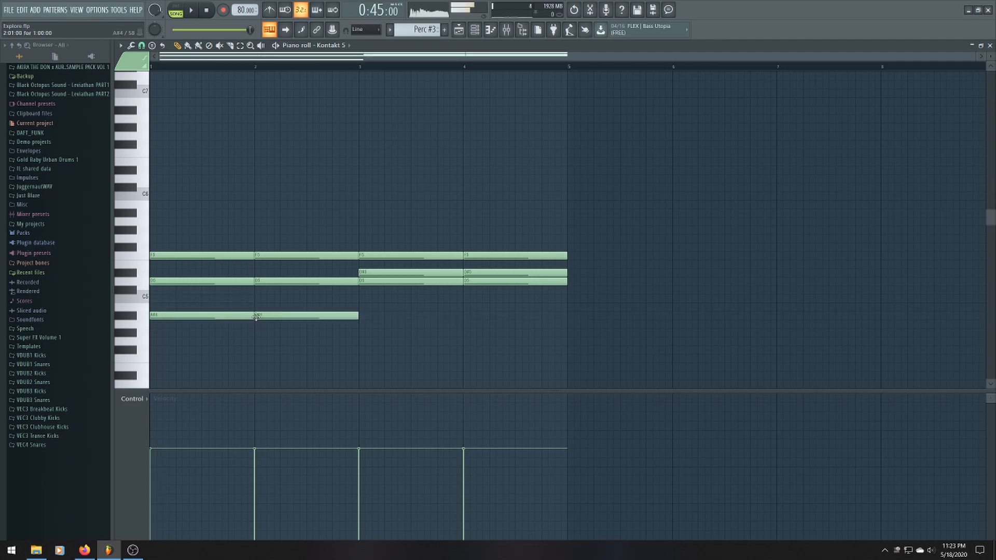
left_click(365, 315)
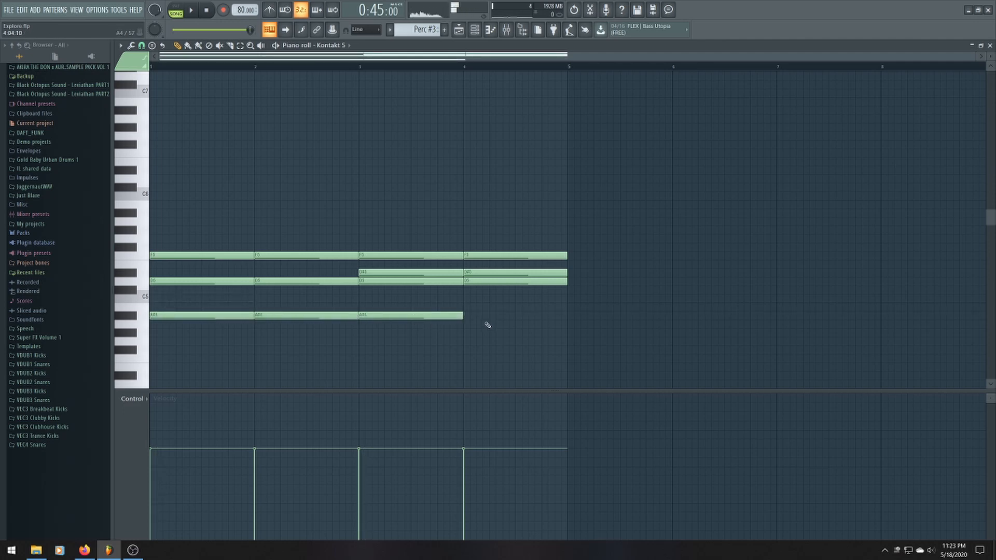
left_click(470, 317)
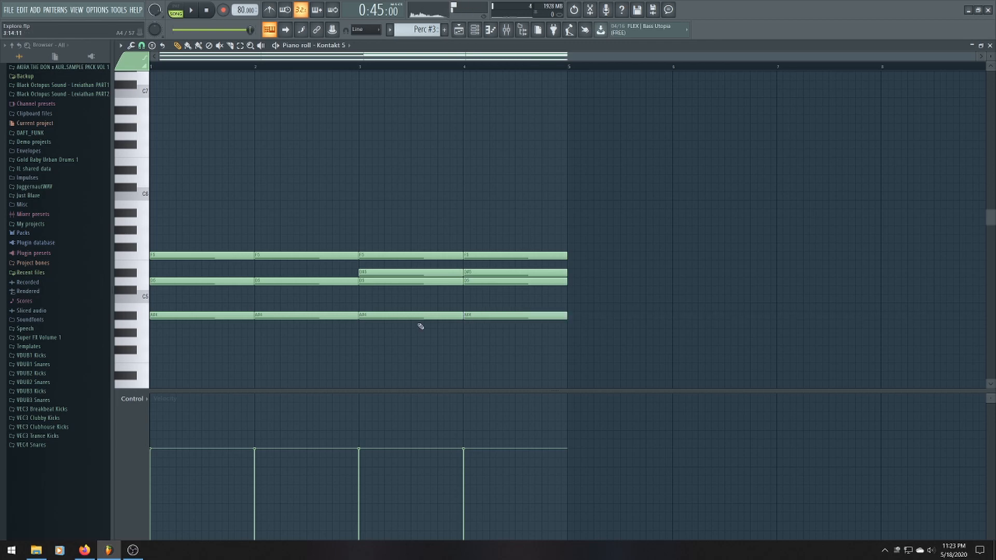
Try one-bar G#4, G4, F#4, F4 and E4 notes below the chord at bar 1 of the Perc #3 pattern
left_click(154, 333)
left_click(153, 340)
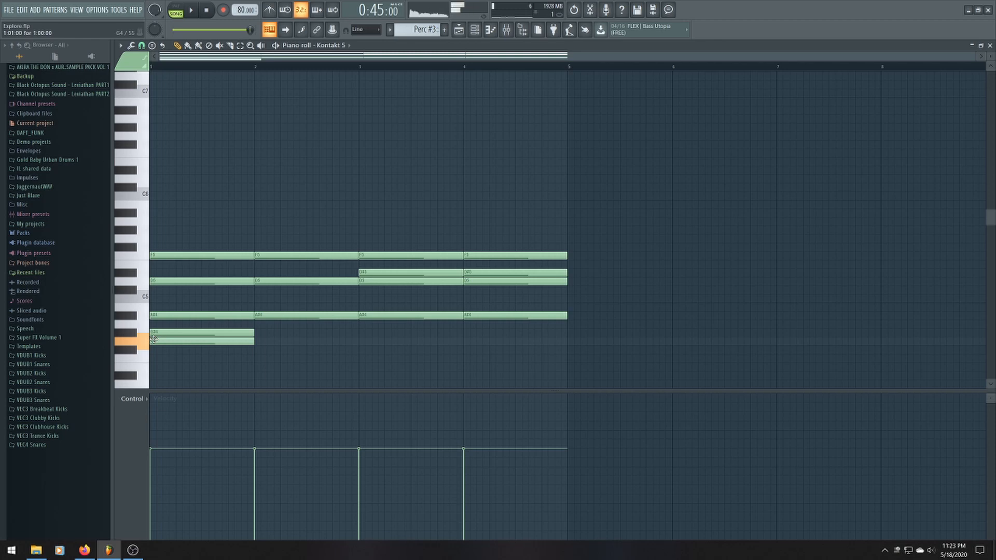
right_click(154, 332)
left_click(152, 351)
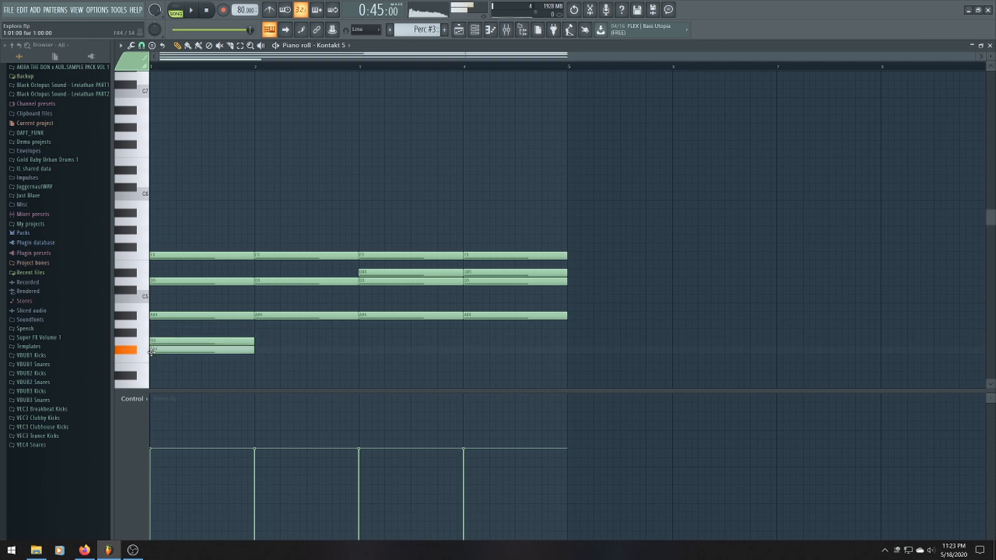
right_click(152, 351)
left_click(153, 358)
right_click(154, 359)
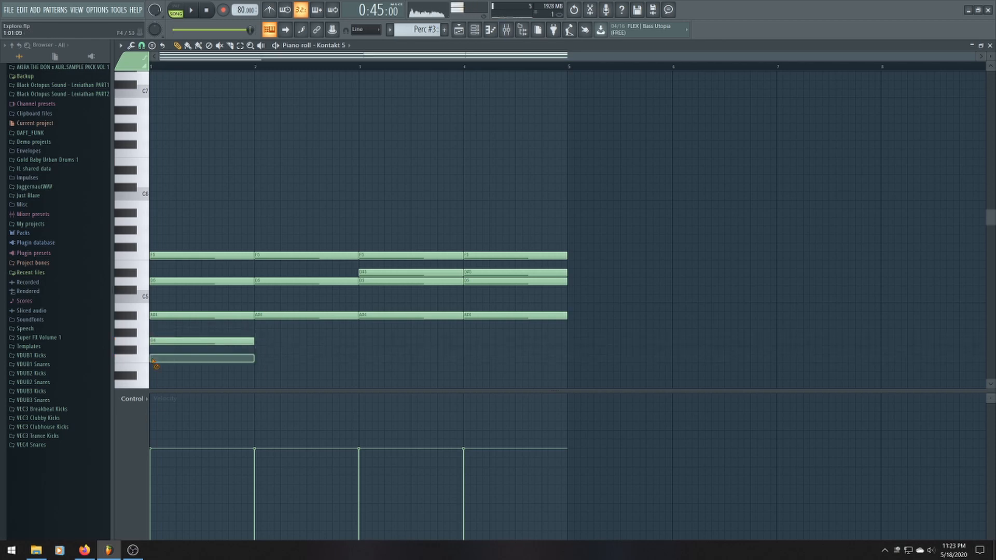
left_click(153, 367)
right_click(153, 368)
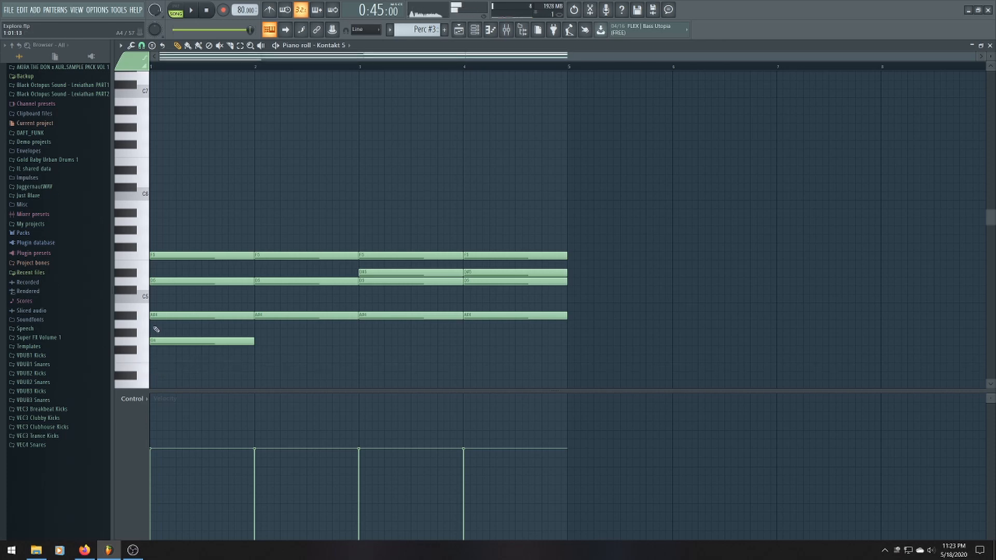
Add one-bar C5 notes at bars 1, 2, 3 and 4 of the Perc #3 pattern and delete the G4 note at bar 1
left_click(154, 298)
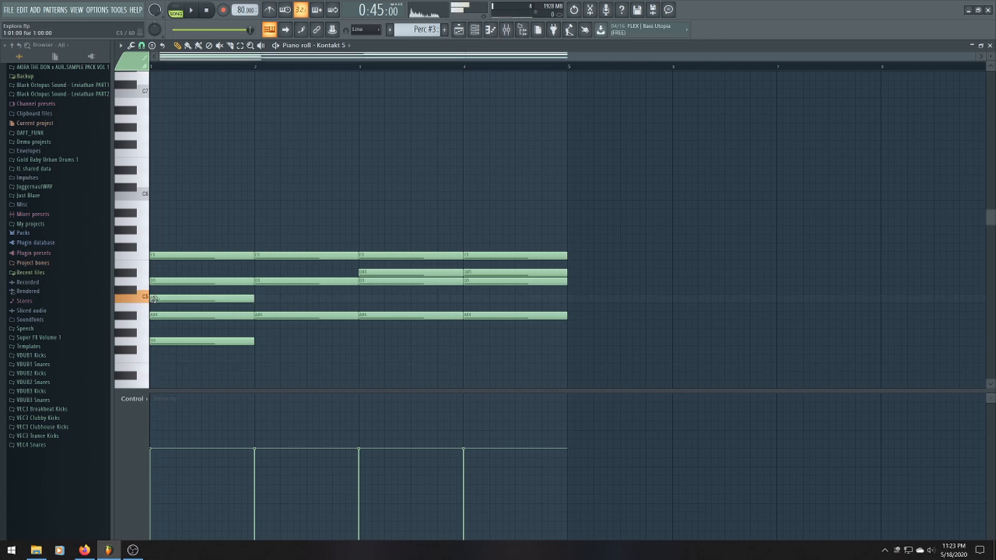
right_click(171, 345)
left_click(260, 299)
left_click(366, 298)
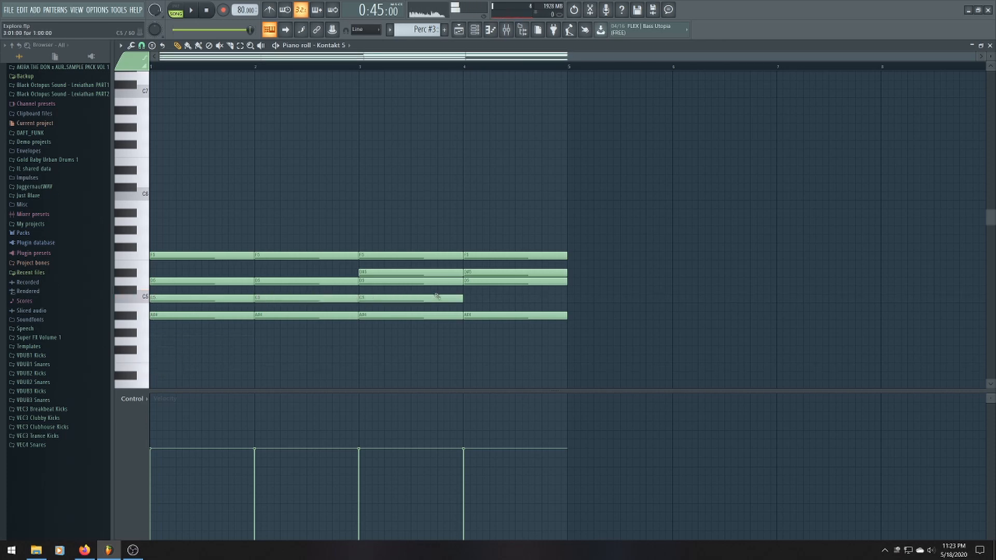
left_click(470, 299)
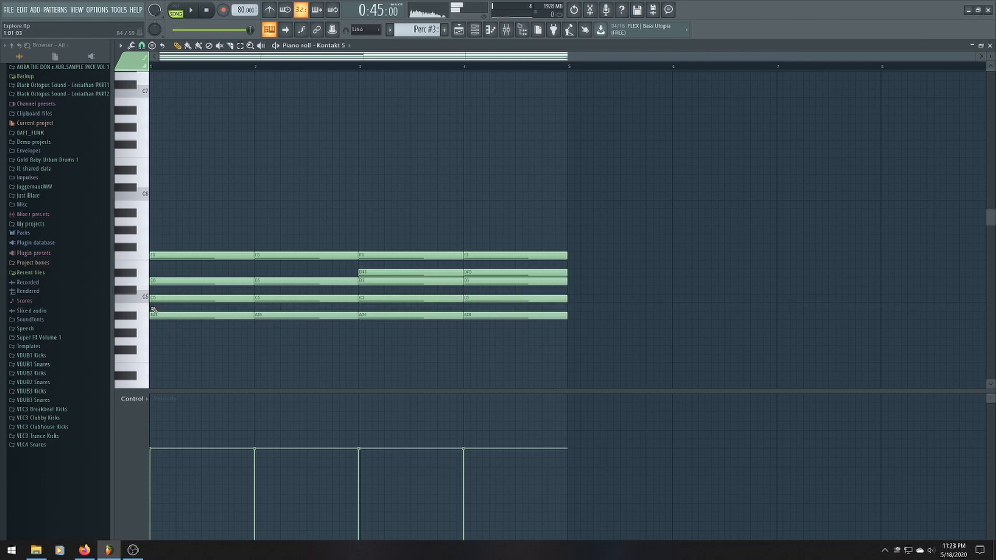
Add one-bar B4 notes at bars 3 and 4 of the Perc #3 pattern
left_click(363, 307)
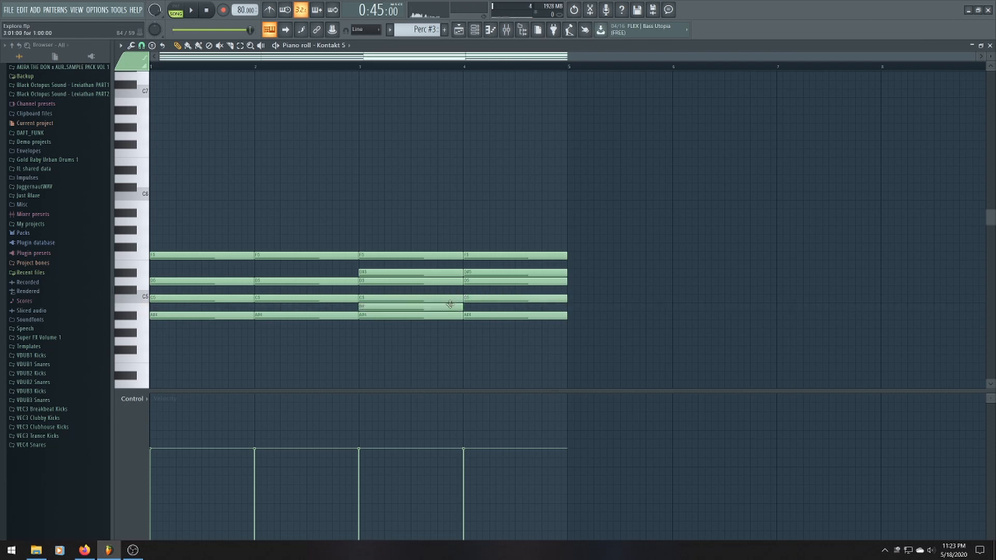
left_click(473, 307)
right_click(477, 306)
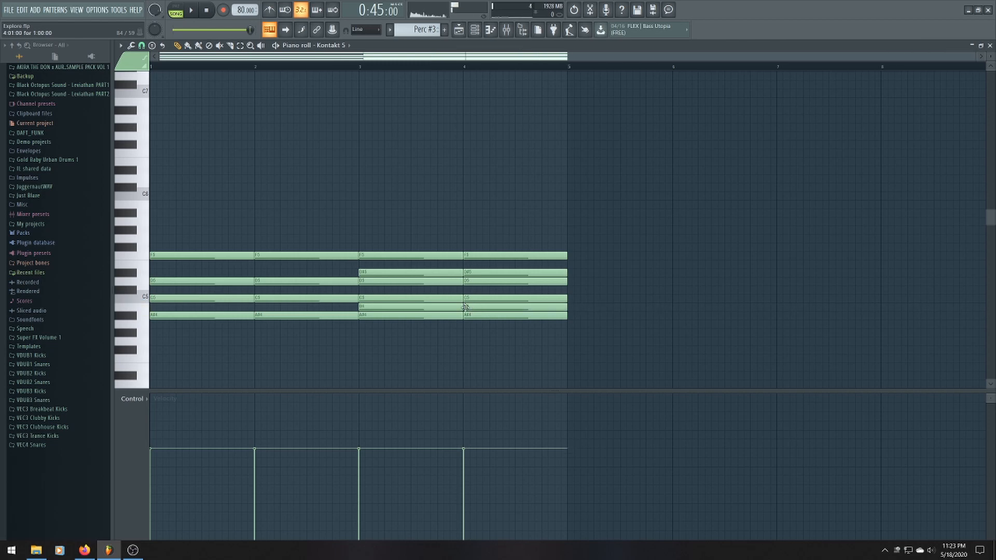
Replace the B4 note at the start of bar 4 in the Perc #3 pattern, leaving the bar 3 note's properties as they are
double_click(441, 307)
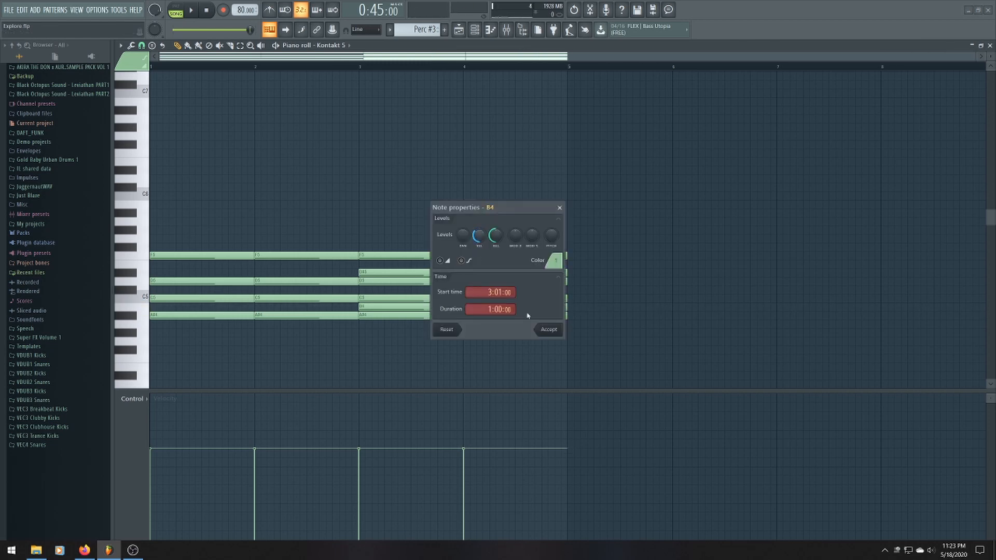
left_click(549, 332)
right_click(476, 309)
left_click(458, 307)
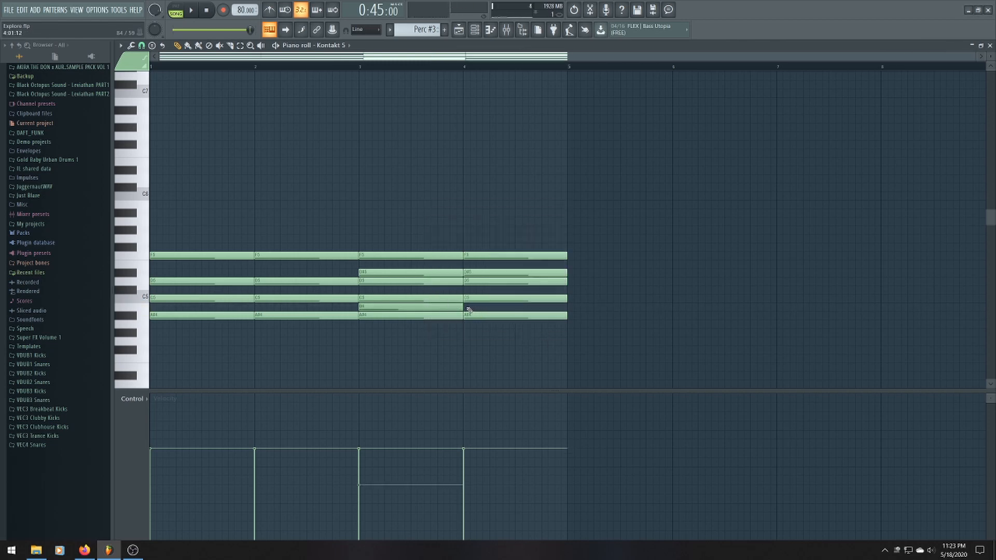
left_click(469, 309)
Add another Plucks clip at bar 17 on the Plucks track of the playlist and make it unique
left_click(461, 34)
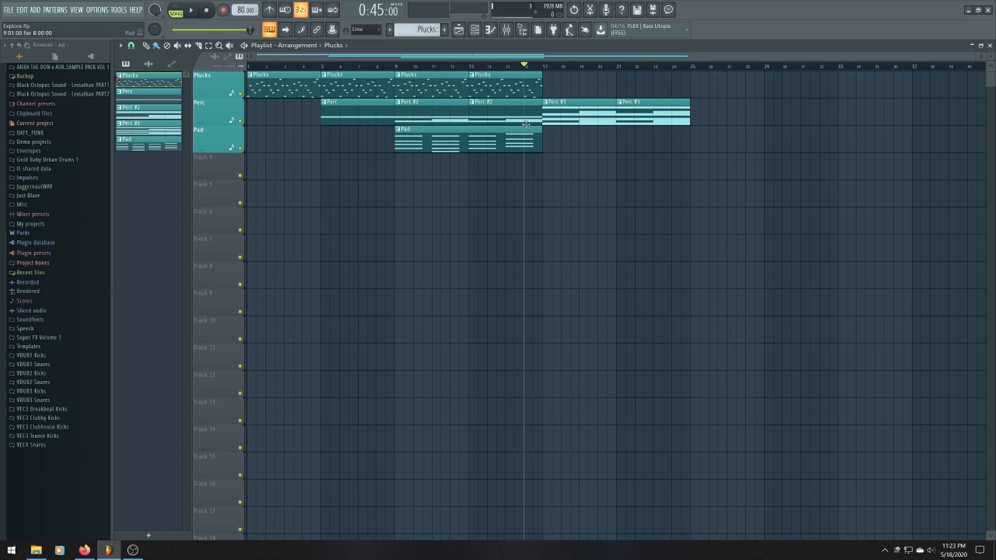
left_click(475, 68)
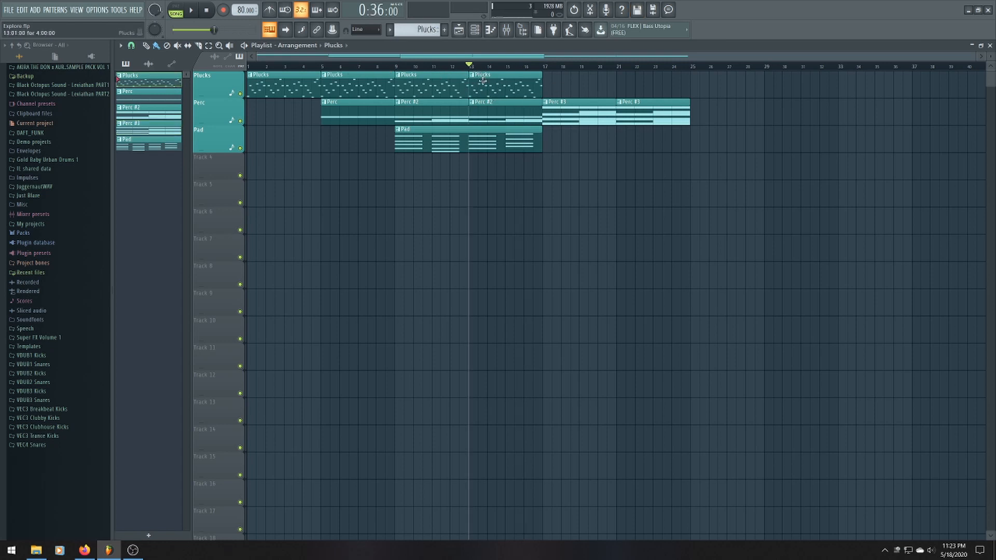
left_click_drag(490, 89, 549, 88)
left_click(549, 79)
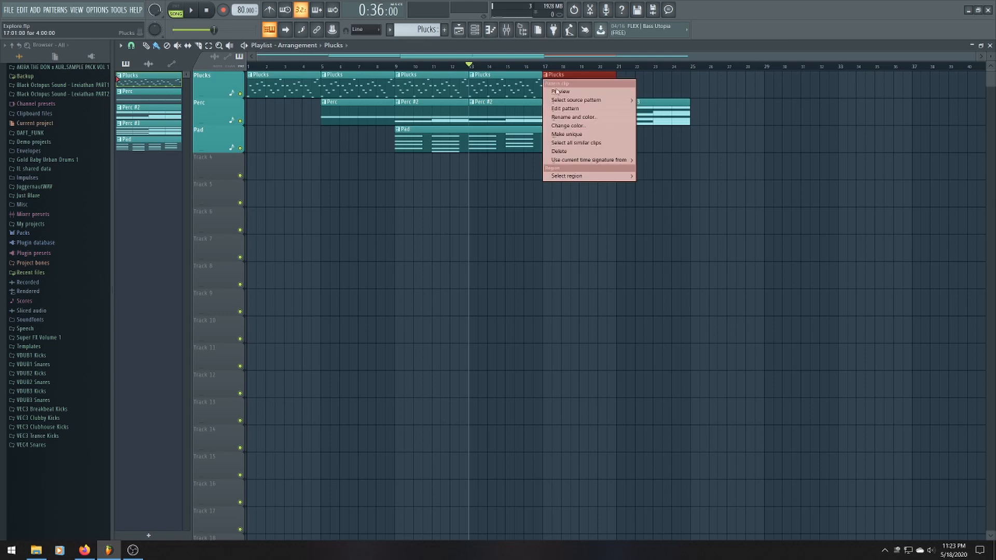
left_click(575, 134)
Clear all notes from the Plucks #2 pattern in the piano roll
double_click(573, 87)
left_click_drag(442, 119, 449, 119)
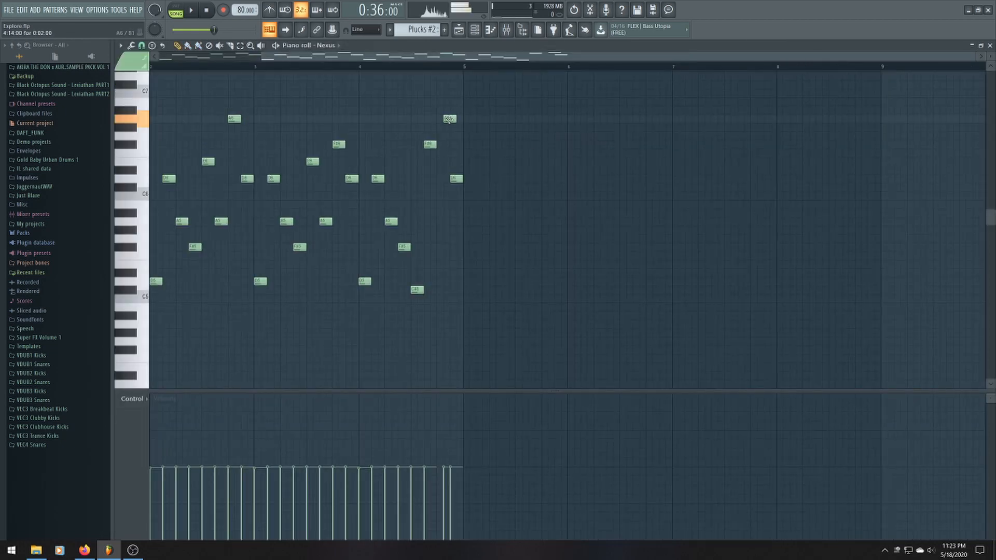
key("ctrl+a")
key("ctrl+s")
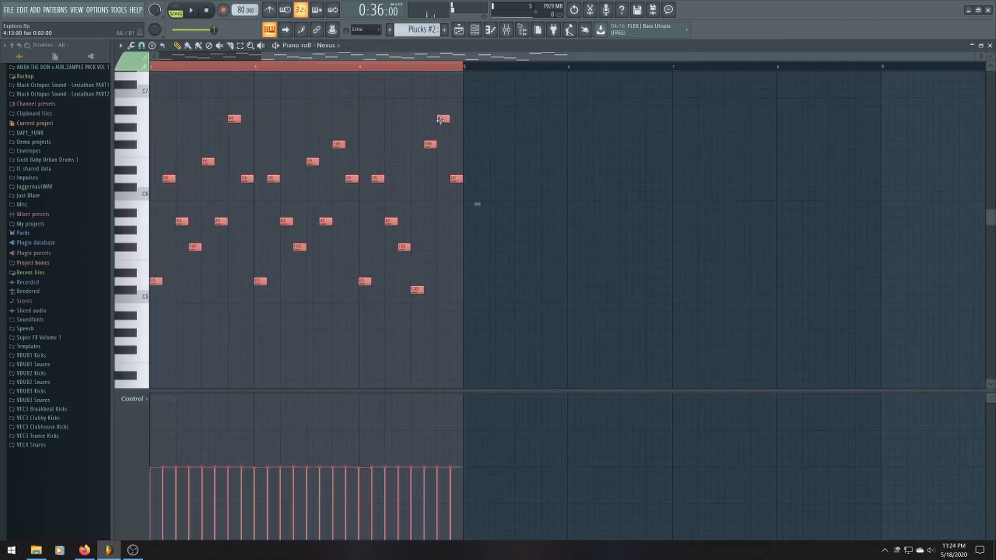
key("Delete")
left_click_drag(489, 56, 231, 84)
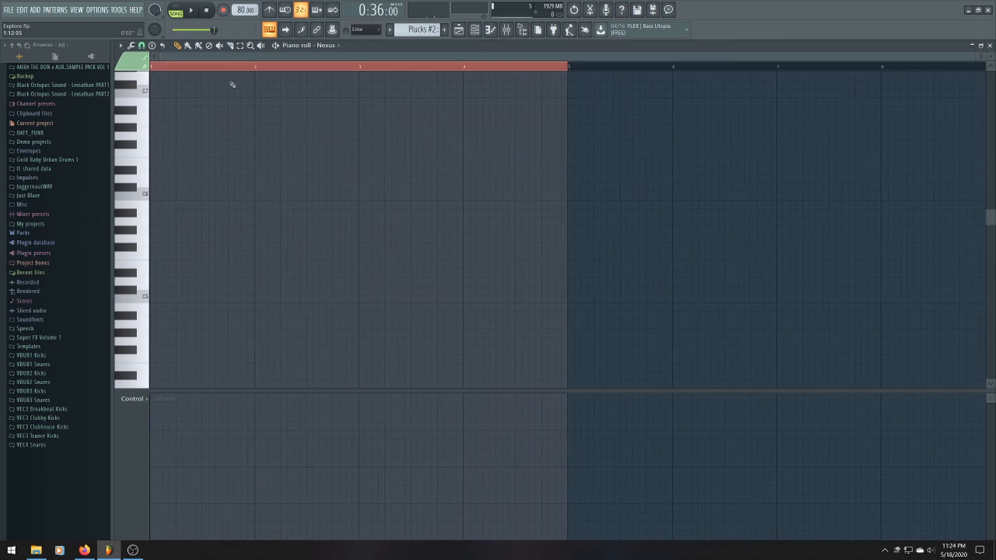
scroll(231, 85, "up", 5)
scroll(482, 104, "down", 2)
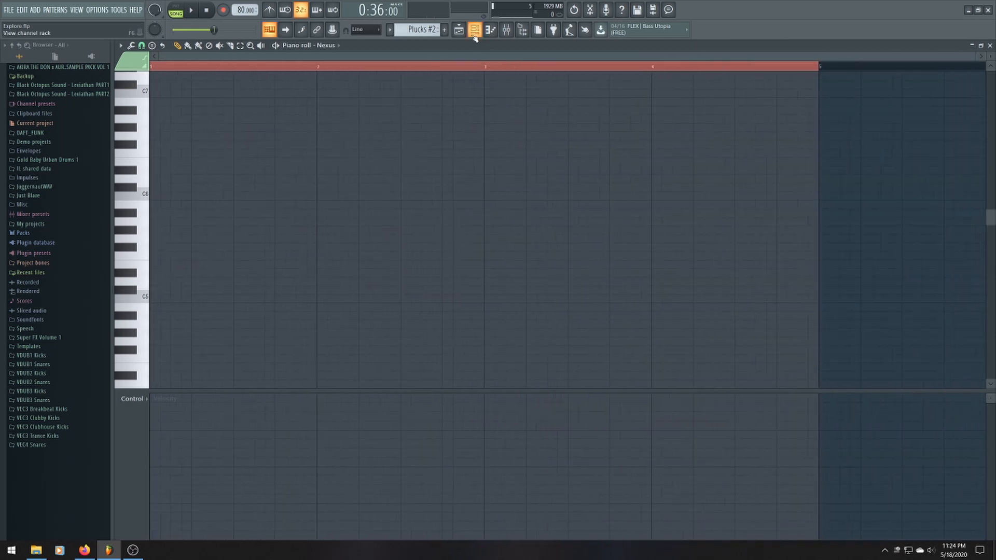
Play the arrangement from bar 15 and extend the Plucks #2 clip in the playlist to the start of bar 21
left_click(459, 29)
left_click_drag(548, 57, 311, 58)
scroll(310, 69, "down", 4)
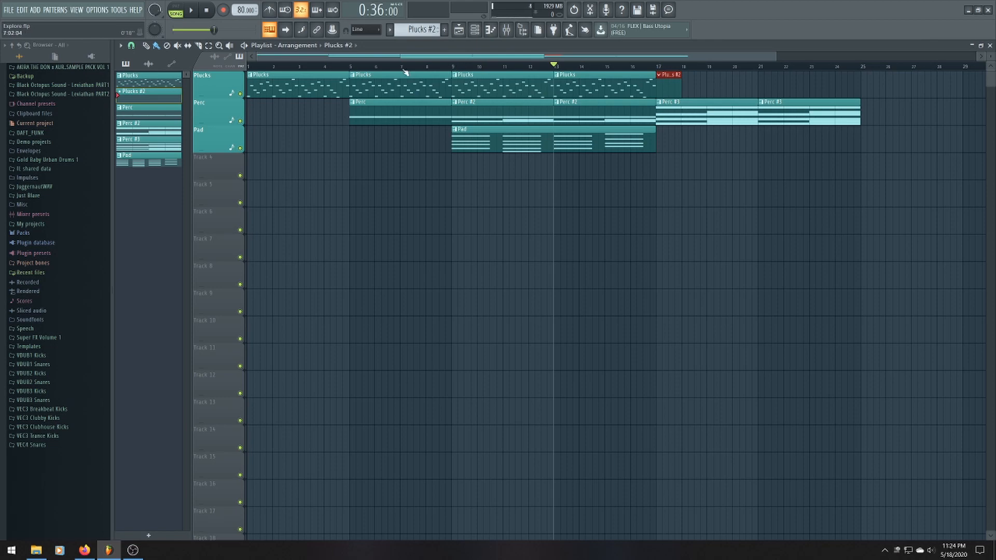
left_click(613, 69)
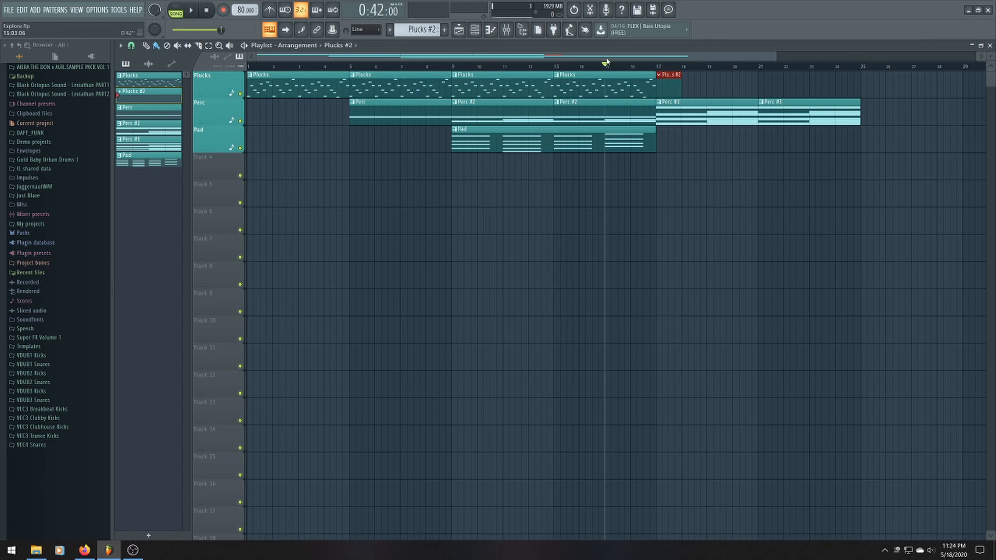
key("space")
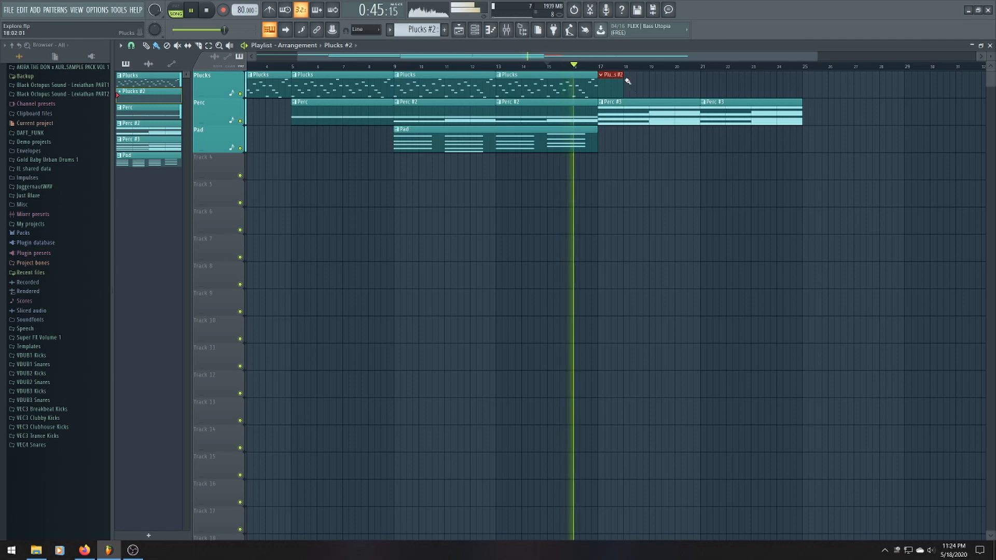
left_click_drag(627, 81, 697, 86)
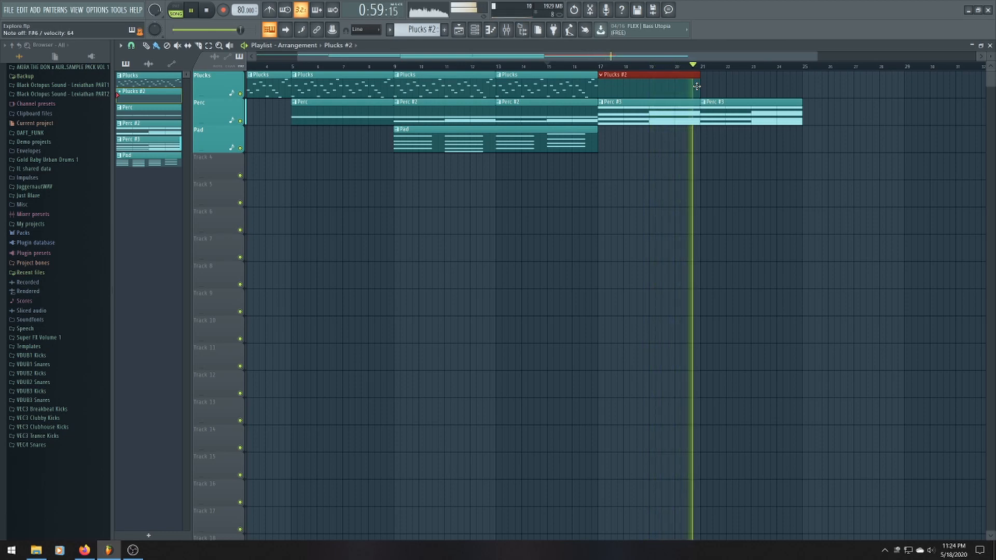
key("space")
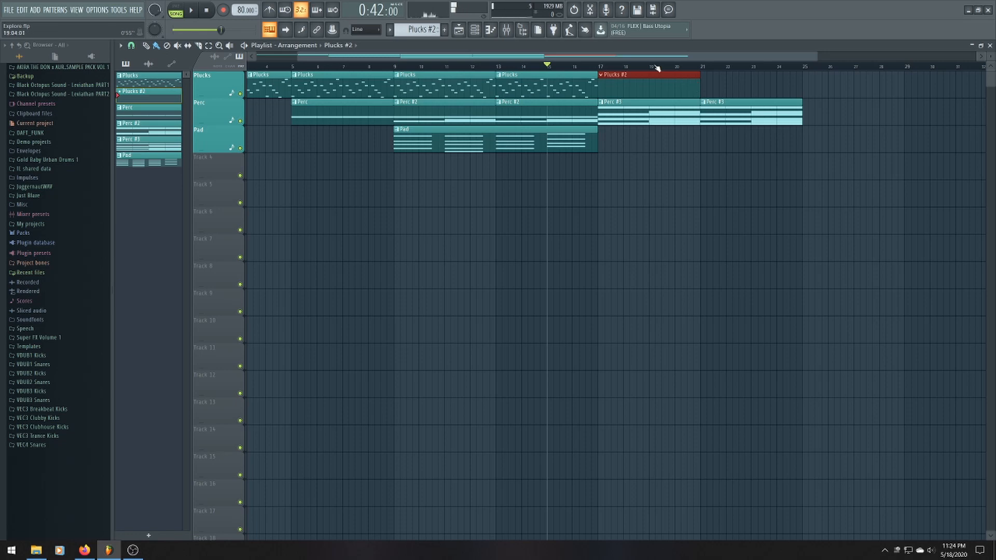
Extend the Plucks #2 clip to bar 25, matching the end of the Perc #3 clips, and play the section
left_click_drag(731, 82, 801, 89)
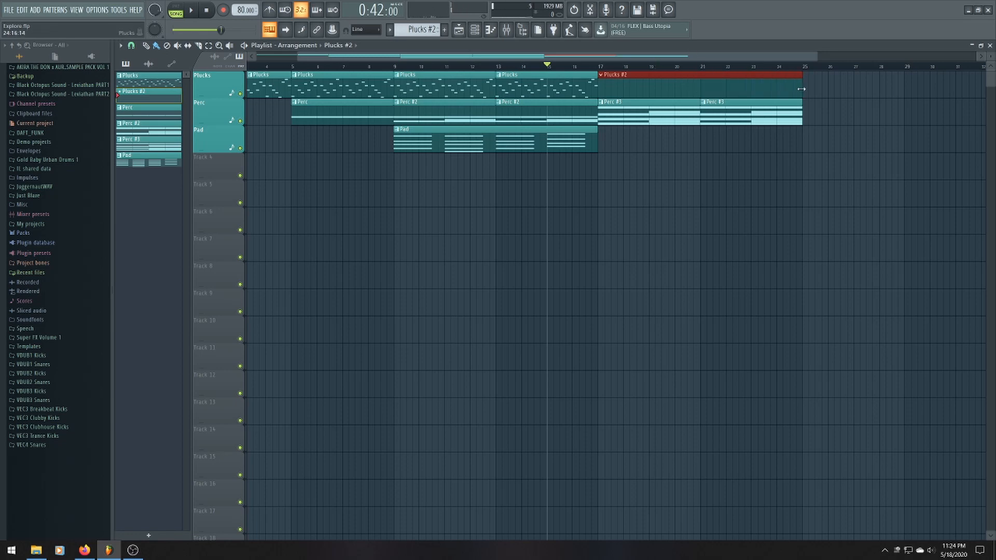
key("space")
scroll(632, 138, "up", 3)
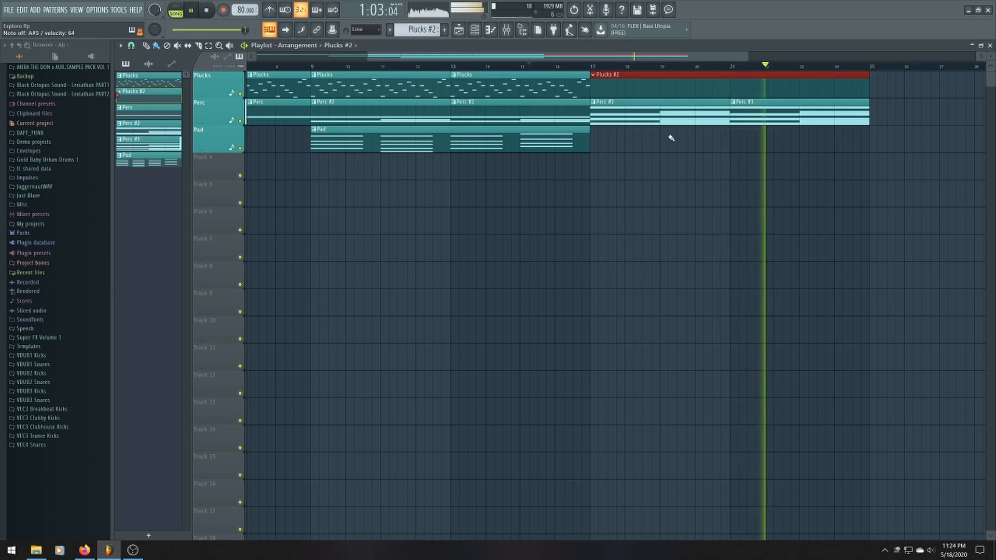
key("space")
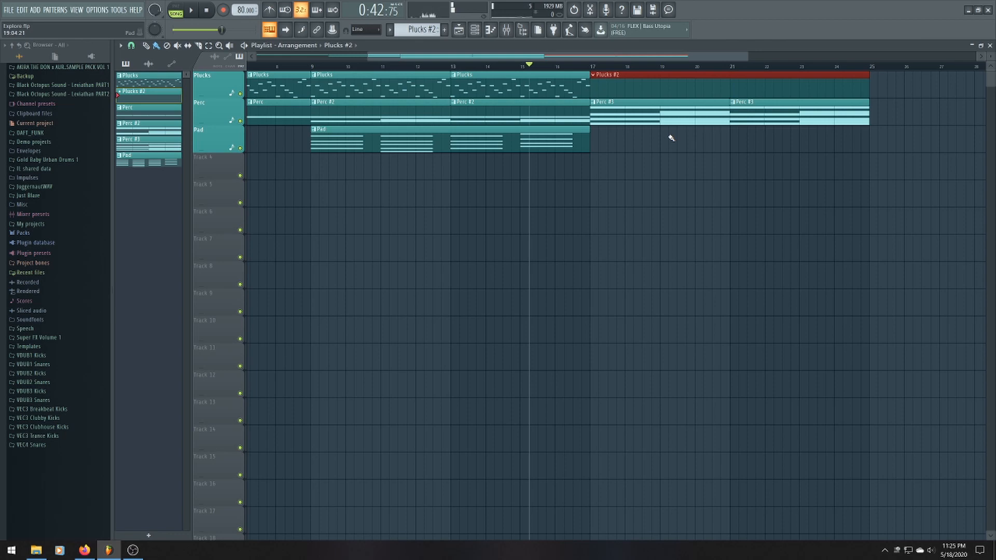
Play the arrangement from bar 13 to hear the transition into the Plucks #2 section
left_click(521, 66)
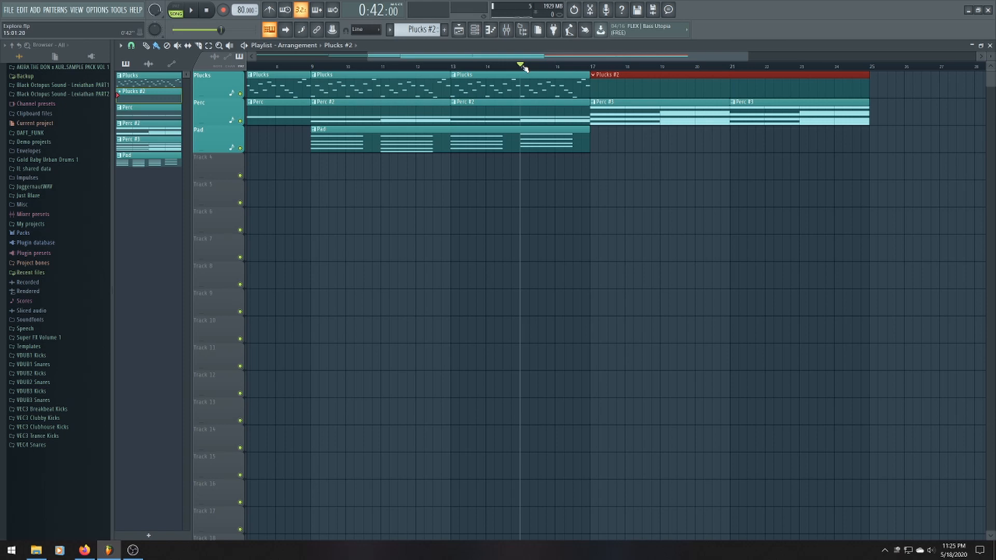
left_click(450, 68)
left_click(455, 67)
key("space")
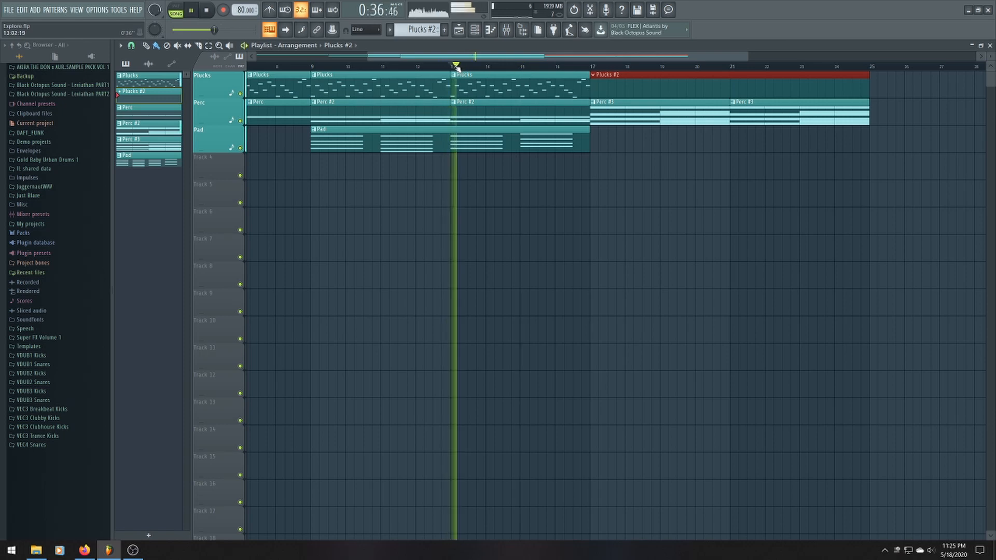
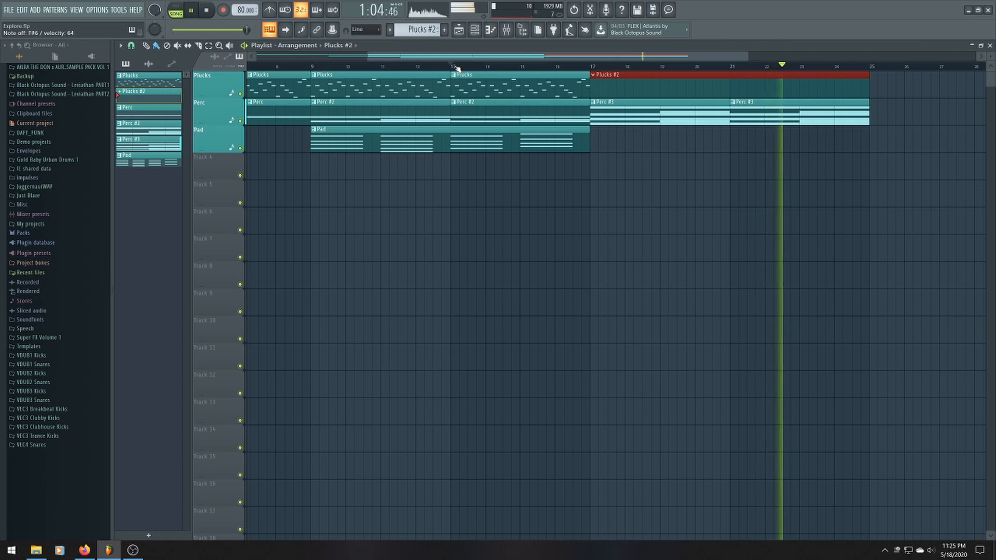
key("space")
Draw consecutive two-step notes E5, E6, B5 and G5 at the start of the Plucks #2 pattern
scroll(614, 154, "up", 4)
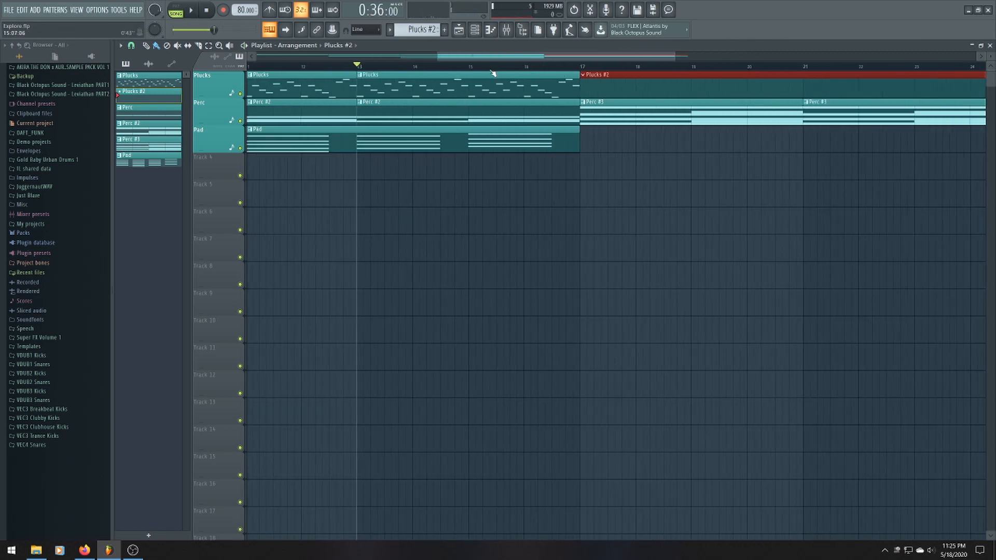
left_click(491, 30)
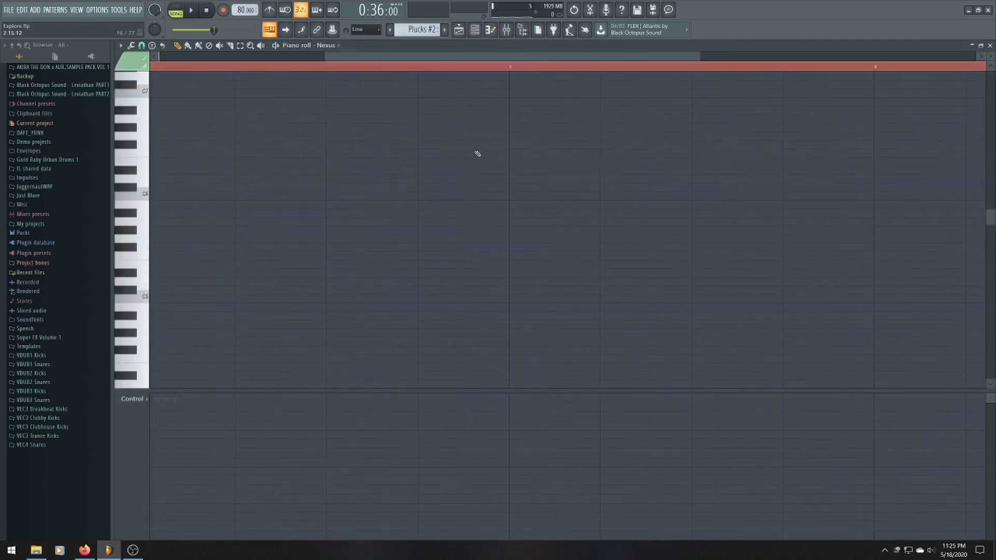
scroll(483, 143, "up", 3)
scroll(492, 128, "down", 5)
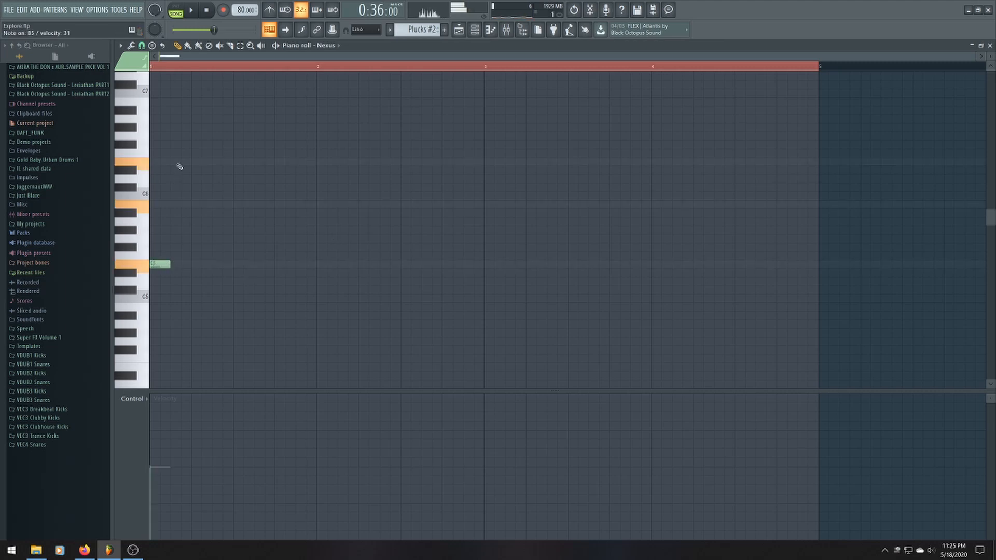
left_click(180, 162)
left_click(201, 205)
left_click(217, 236)
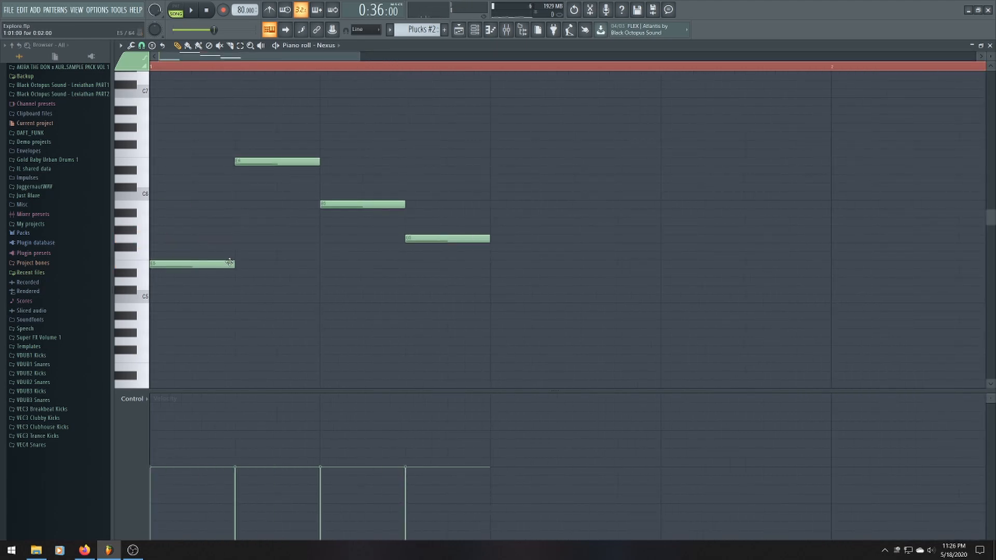
Shorten the opening E5 to one step and replace the following notes with one-step E6, C6 and G#5 notes
left_click_drag(234, 264, 192, 264)
left_click(210, 161)
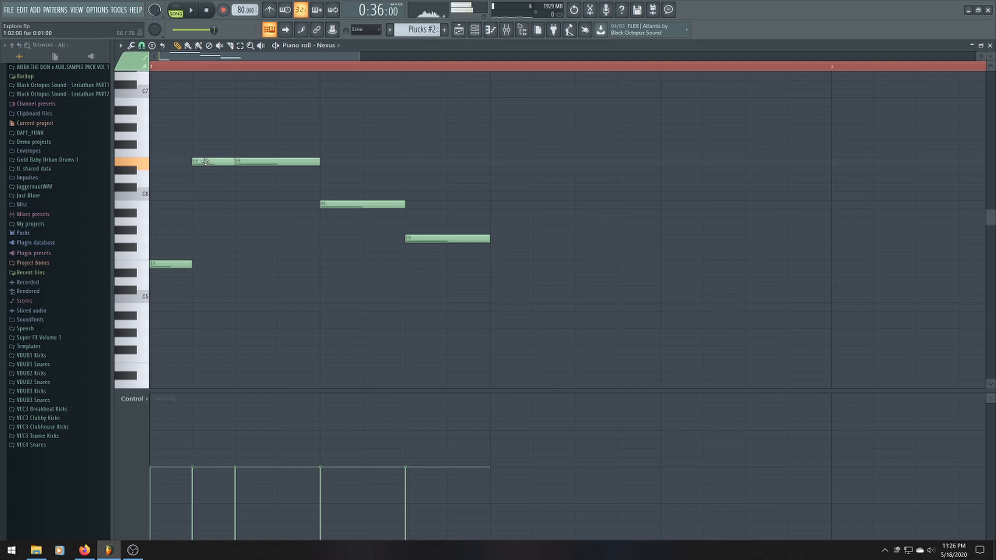
right_click(251, 161)
left_click(249, 195)
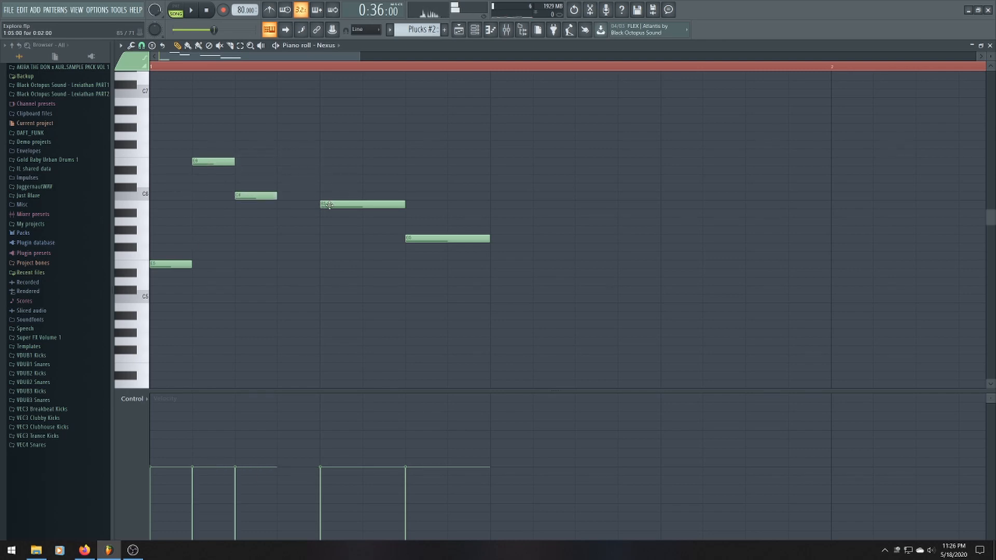
right_click(329, 205)
left_click(296, 230)
right_click(441, 238)
Play the song from bar 13 to hear the new four-note pluck phrase in the Plucks #2 pattern
key("space")
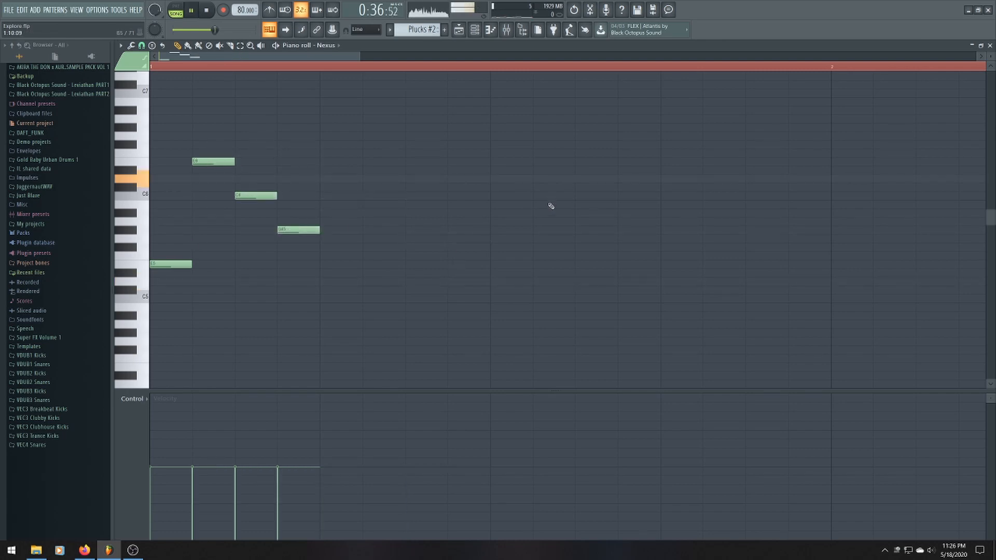
scroll(358, 176, "down", 3, "ctrl")
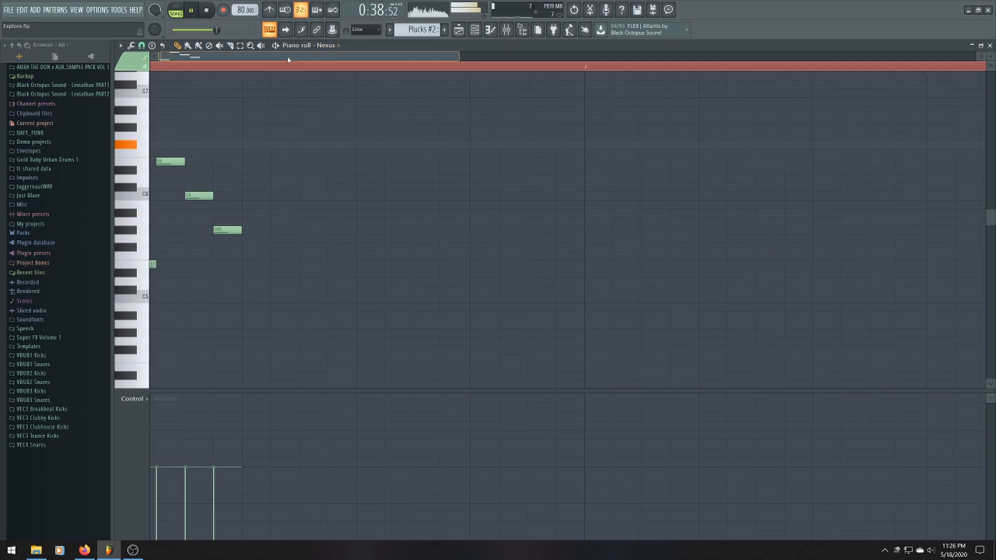
left_click_drag(287, 58, 202, 61)
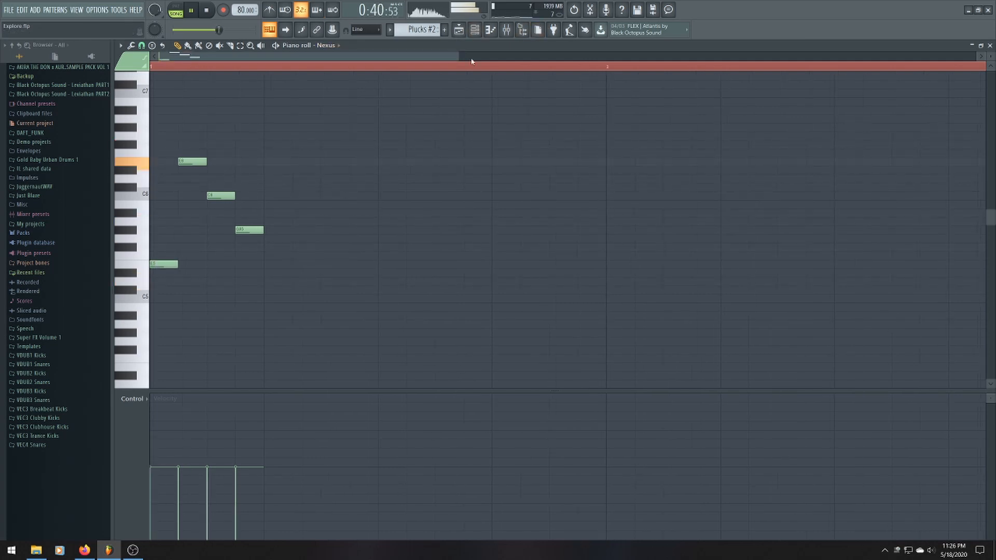
scroll(527, 89, "up", 1)
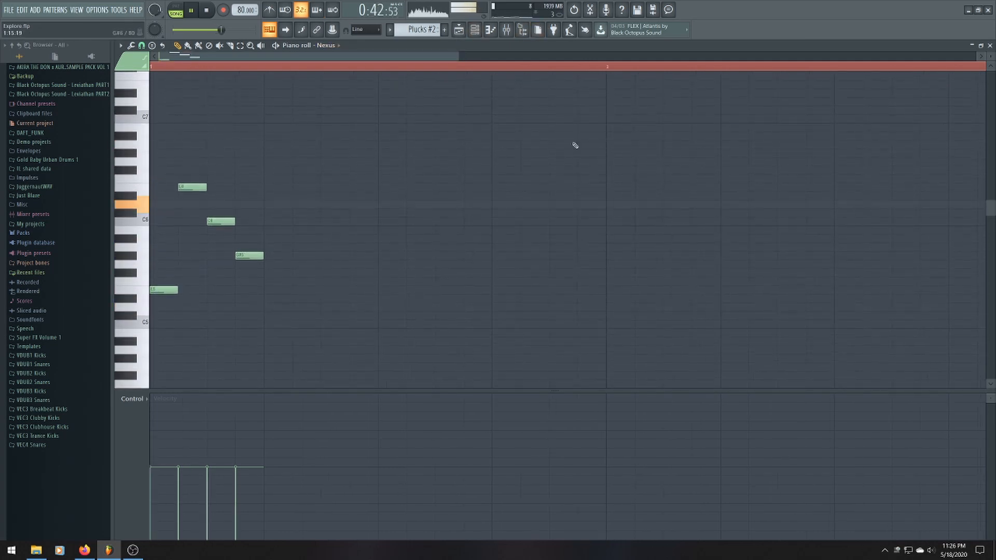
left_click(459, 29)
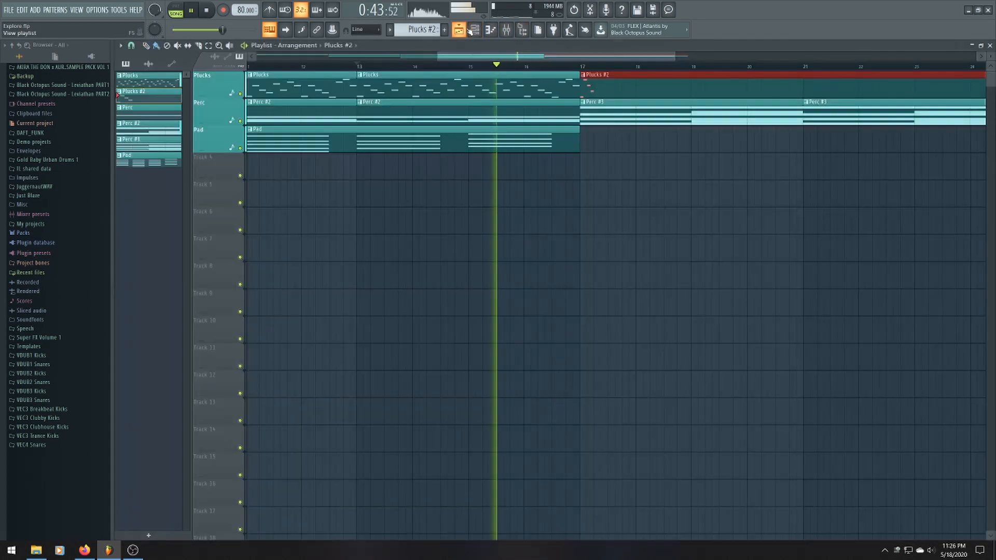
left_click(515, 29)
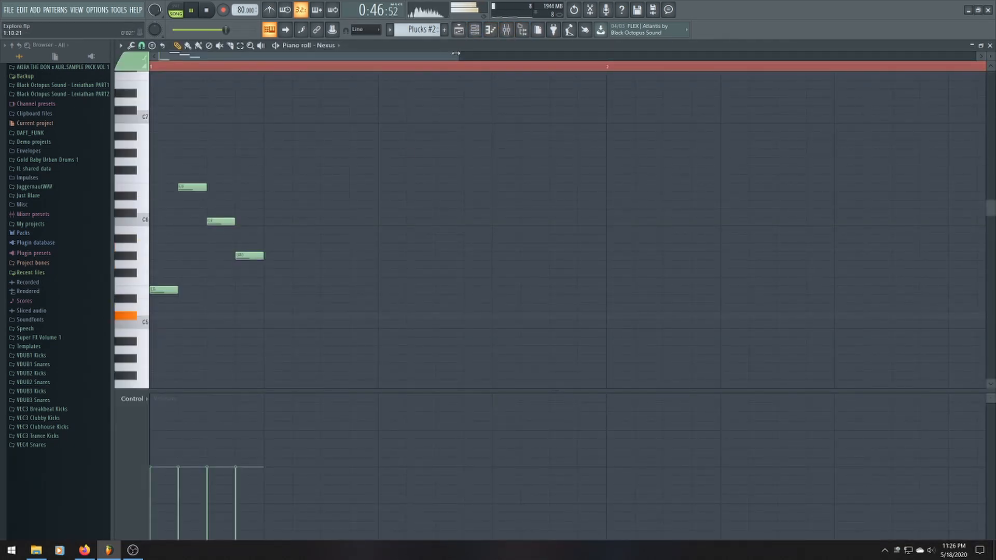
left_click_drag(455, 53, 516, 55)
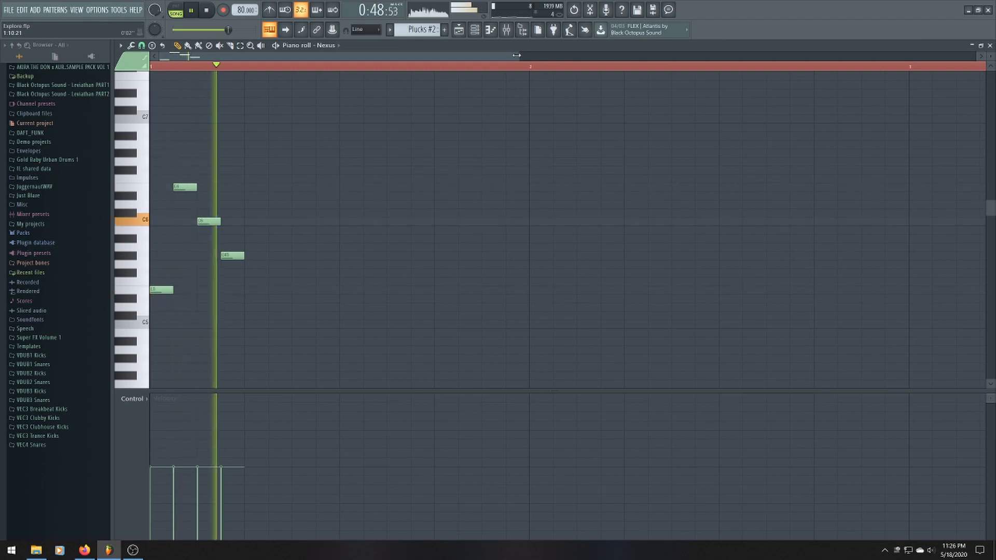
key("space")
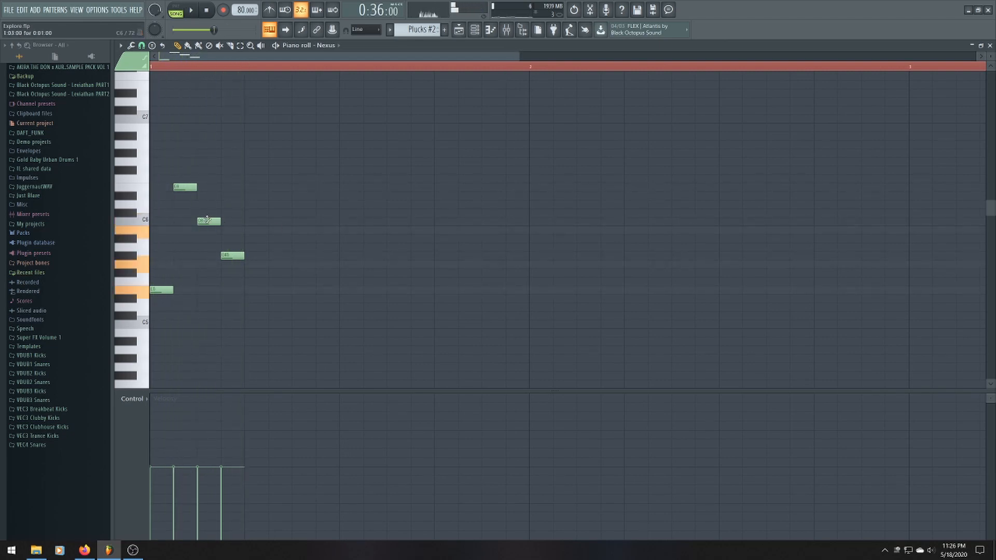
Lower the third and fourth pluck notes to B5 and G5, and add consecutive one-step F#6, D6, B5 and G6 notes after them
left_click_drag(200, 223, 201, 232)
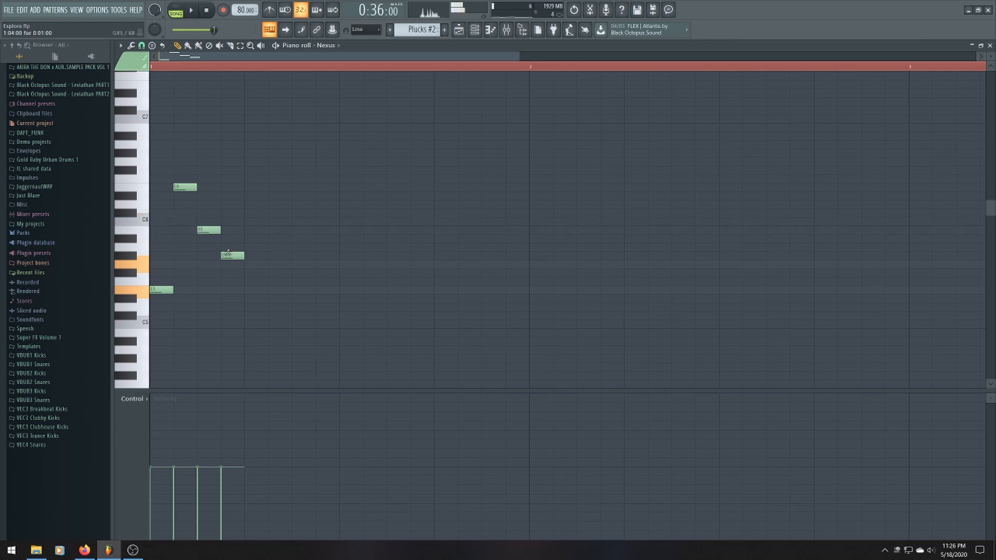
left_click_drag(233, 266, 234, 268)
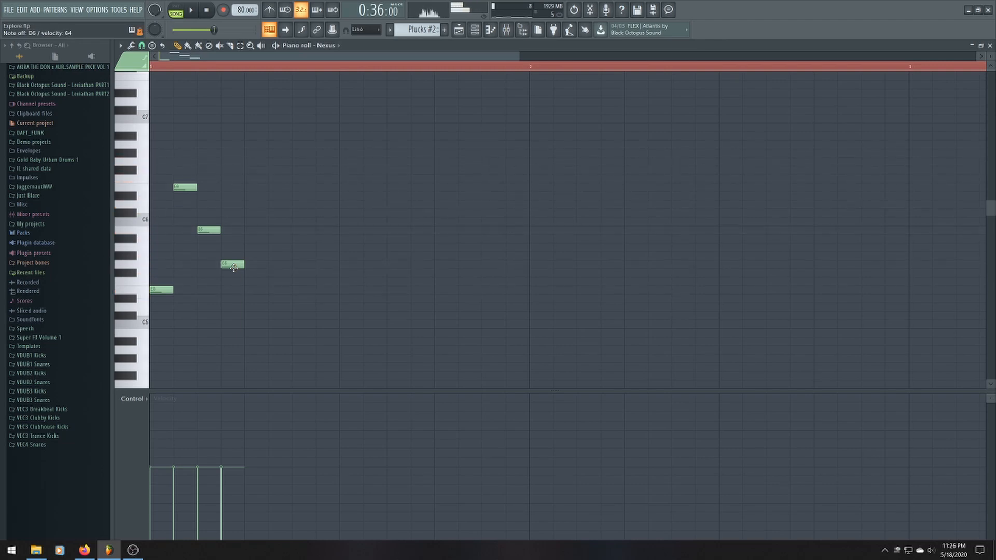
left_click(263, 169)
left_click(287, 206)
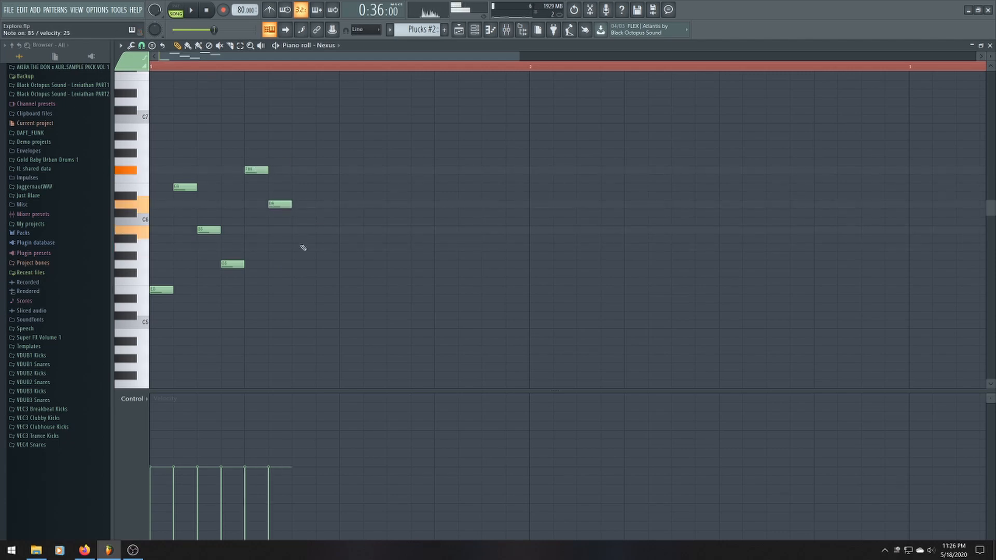
left_click(306, 231)
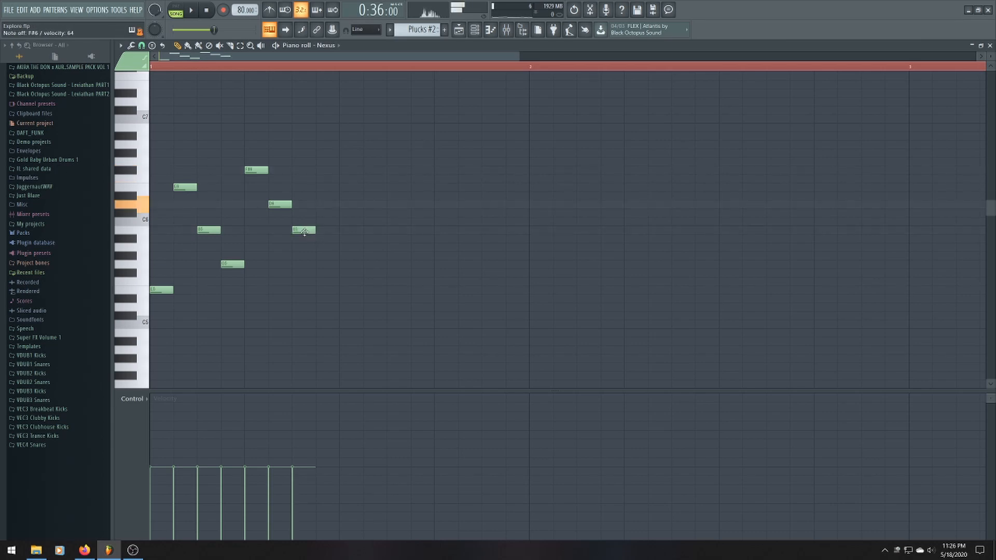
left_click(322, 162)
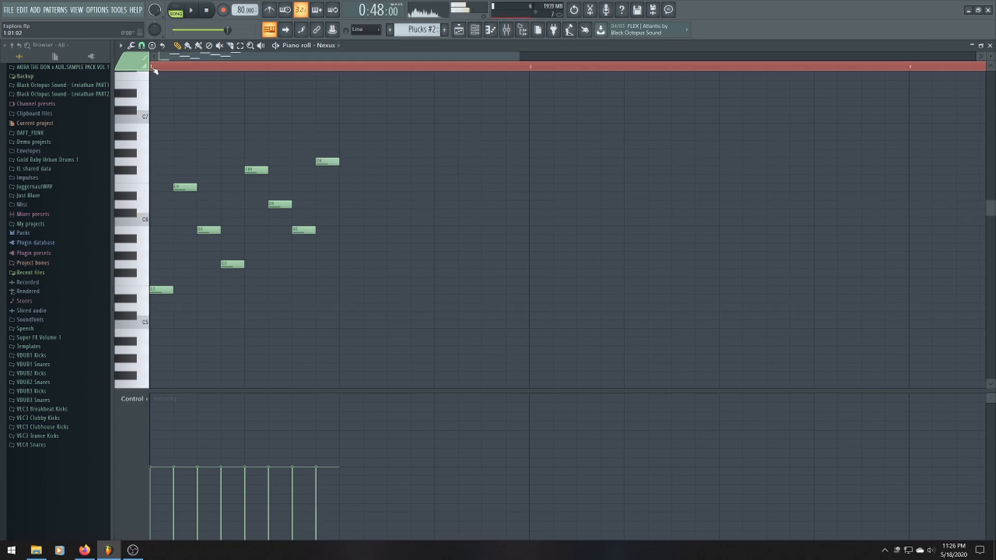
Lower the velocity of all eight pluck notes to about 45% and play the phrase from bar 17
key("space")
key("space")
scroll(336, 219, "down", 3)
scroll(327, 218, "up", 1)
left_click_drag(373, 55, 348, 55)
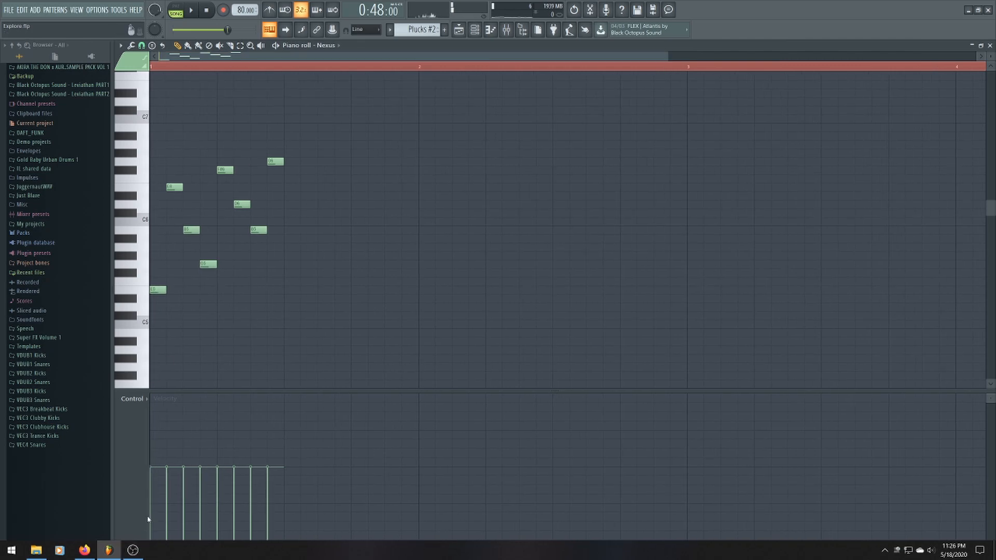
left_click_drag(155, 478, 273, 476)
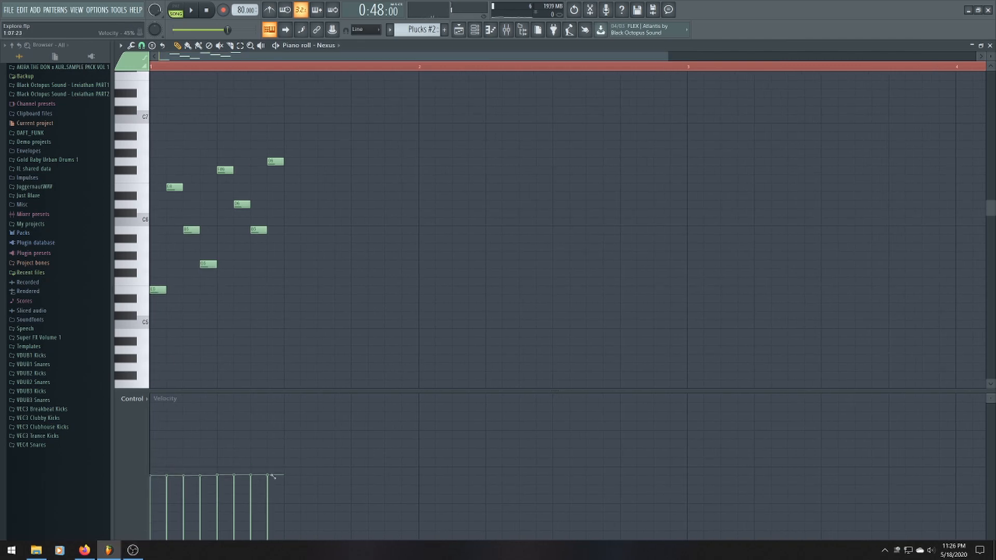
scroll(434, 254, "down", 2)
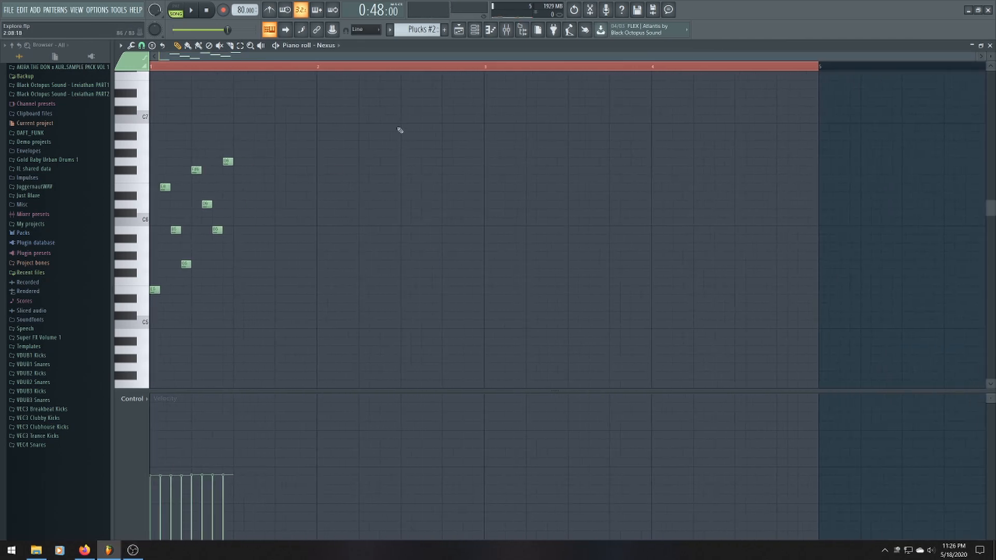
key("space")
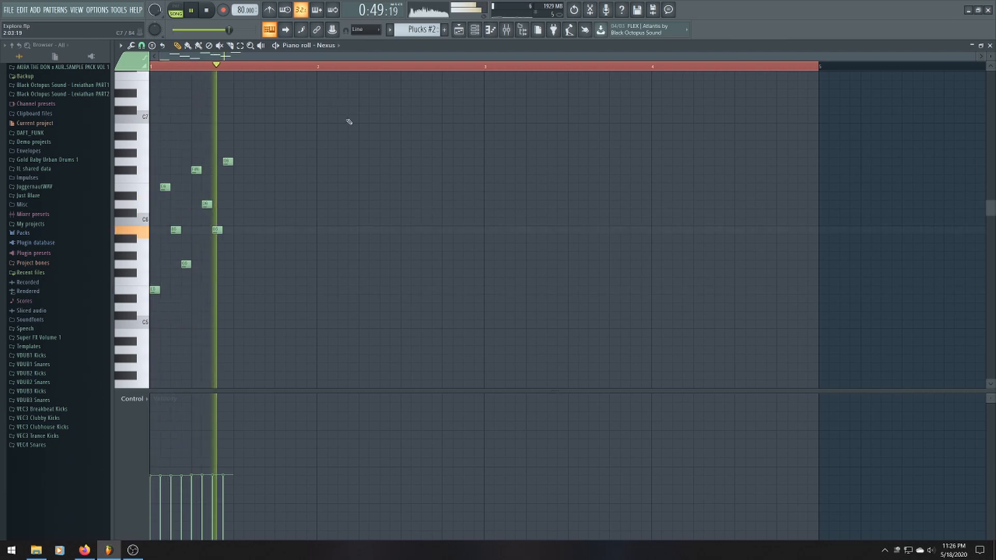
Continue the pluck melody with consecutive one-step A6, G6, F#6, D6, B5 and G5 notes
scroll(349, 122, "down", 1)
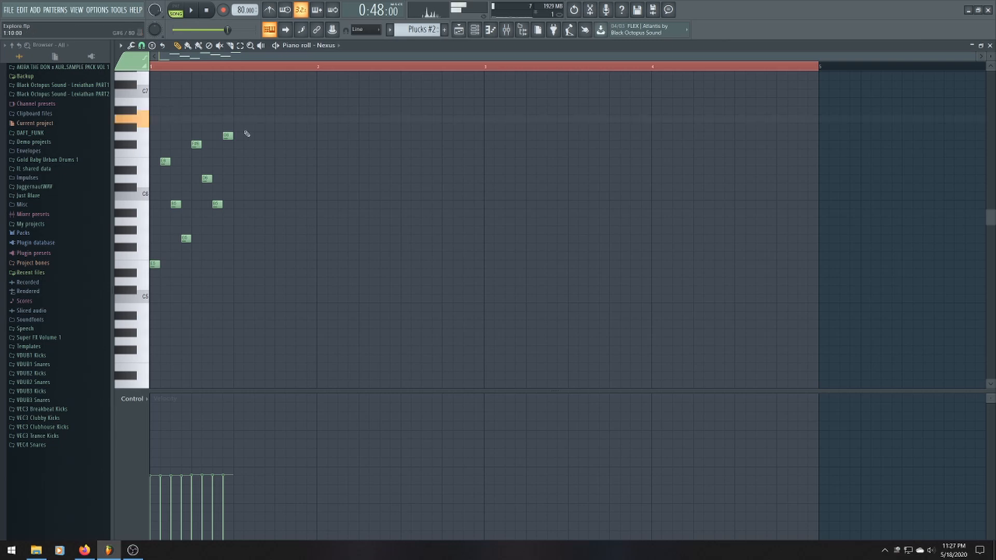
left_click(238, 119)
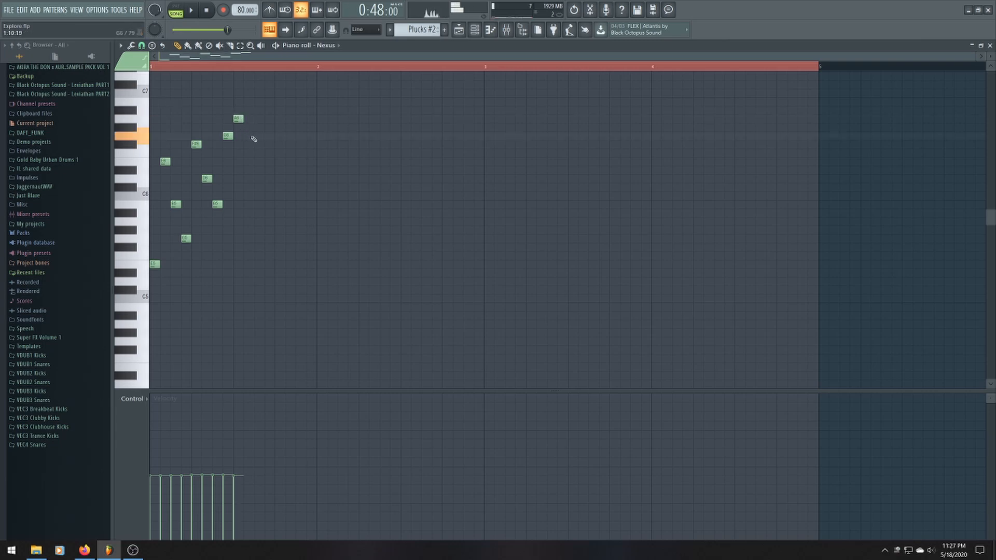
left_click(250, 136)
left_click(261, 146)
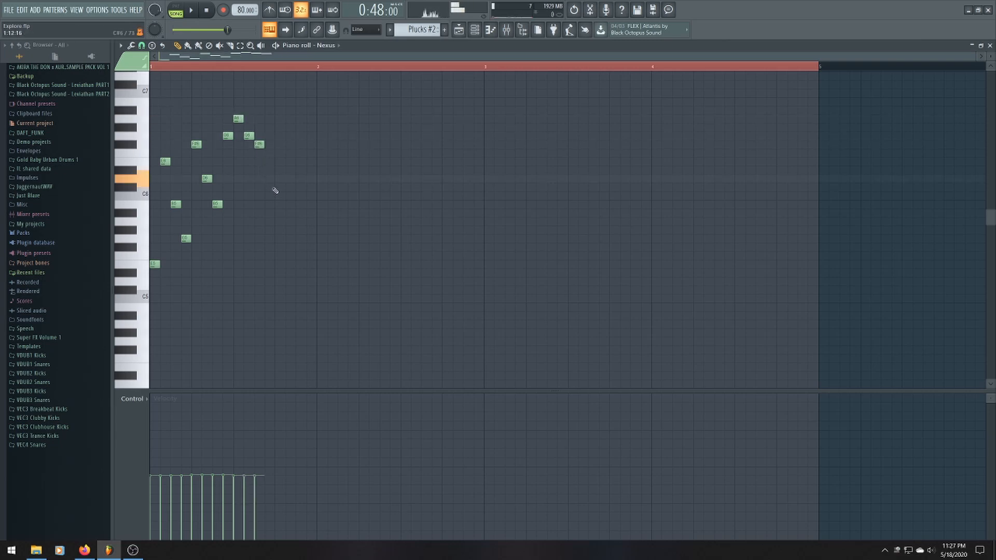
left_click(270, 179)
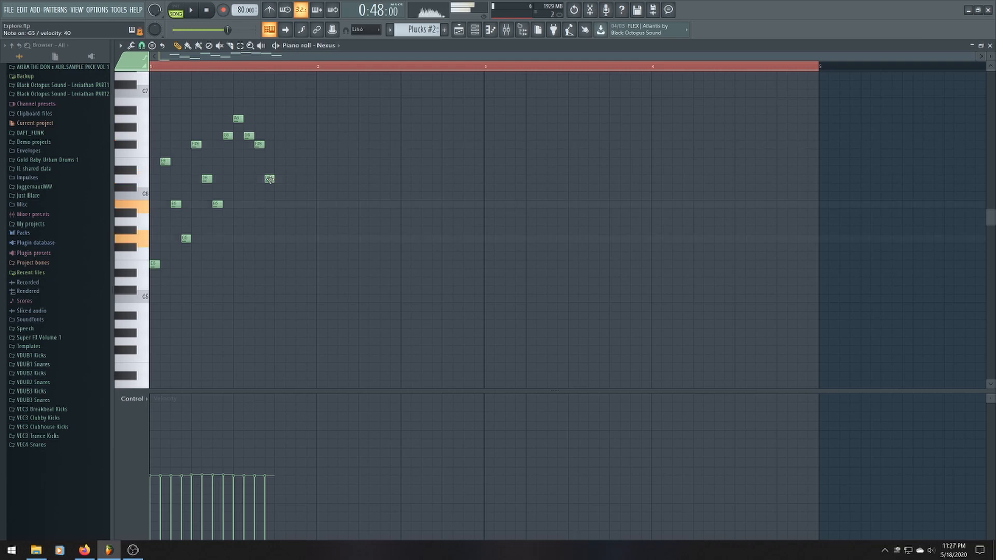
left_click(279, 203)
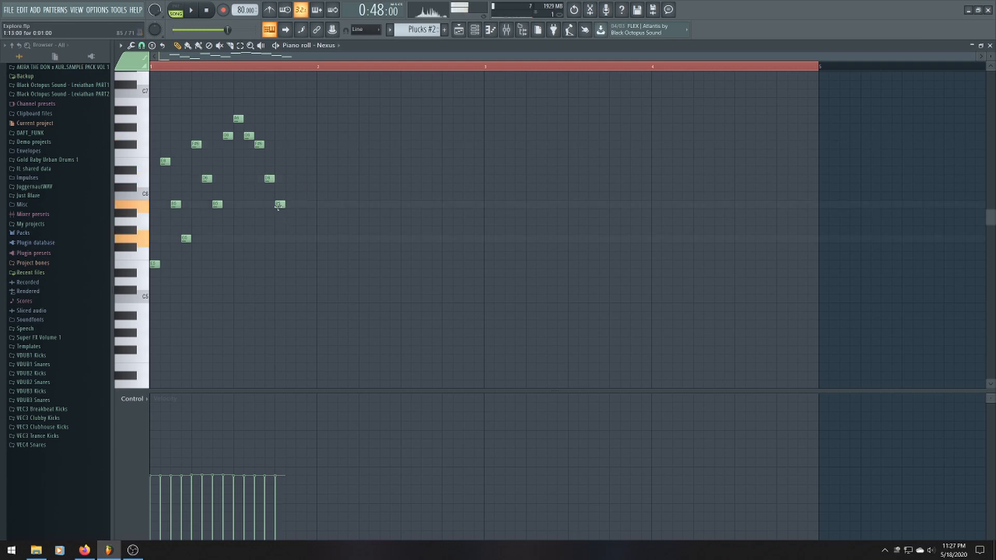
left_click(290, 237)
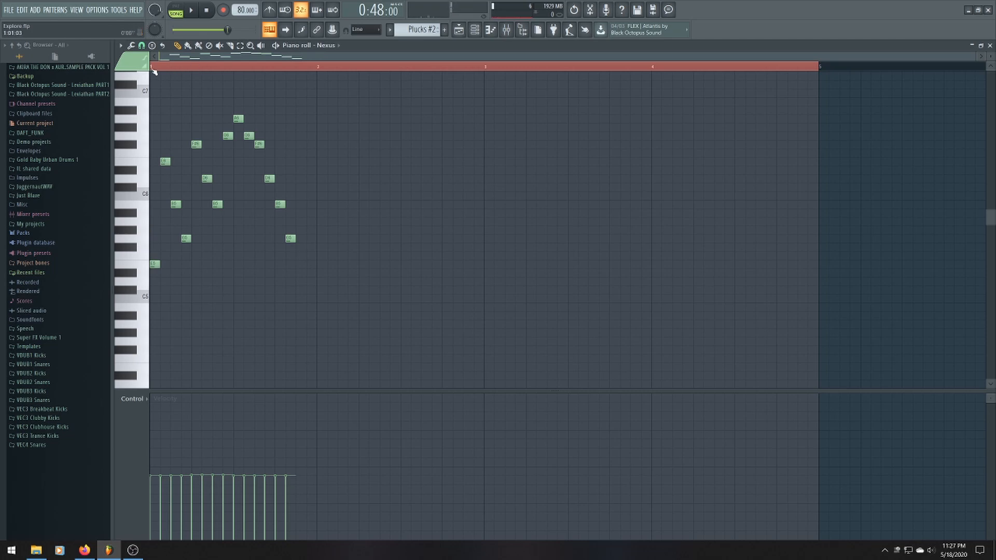
Play the song from bar 17 to hear the extended pluck phrase
key("space")
scroll(303, 68, "up", 2)
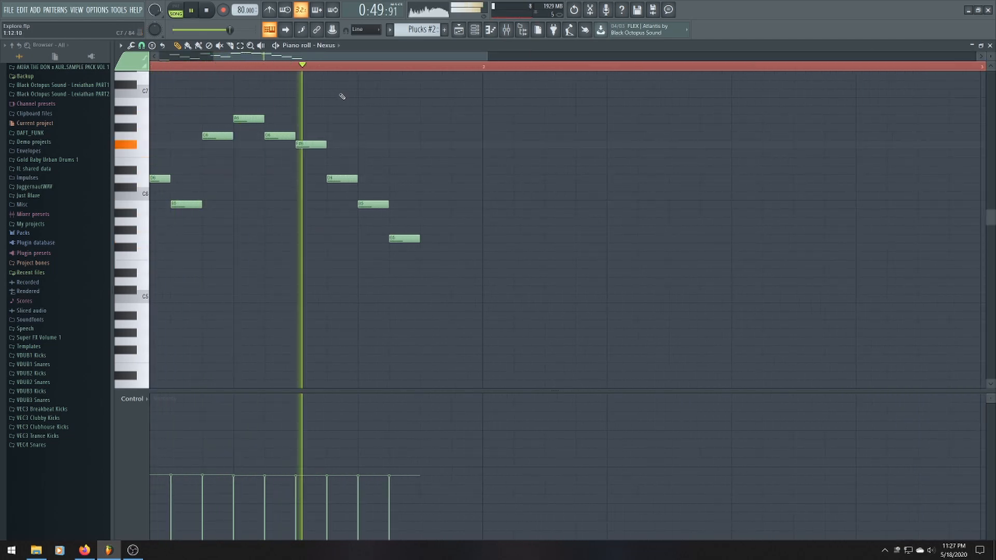
key("space")
Fill the last two steps of the pattern's first bar with a B5 note and a D6 note
left_click(435, 213)
left_click(433, 196)
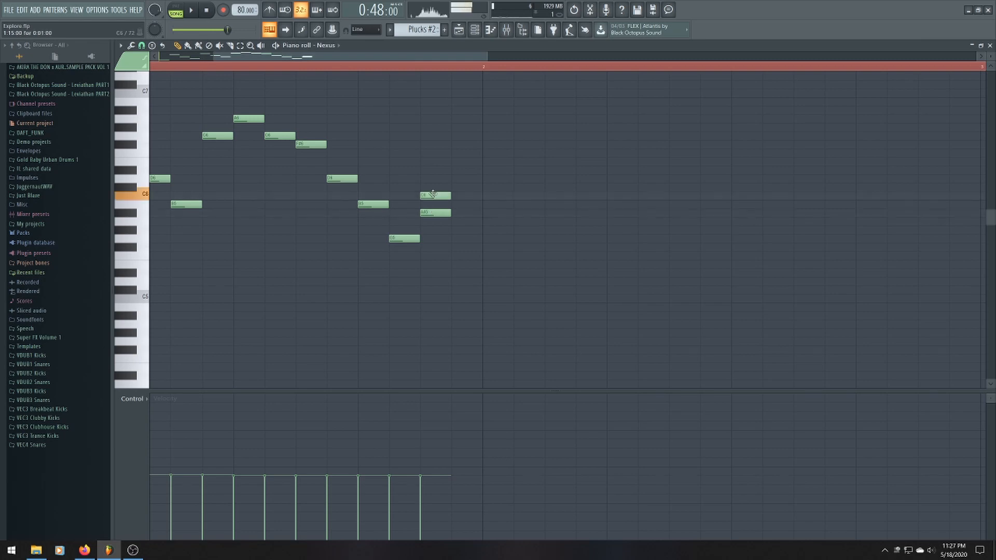
left_click_drag(434, 212, 434, 204)
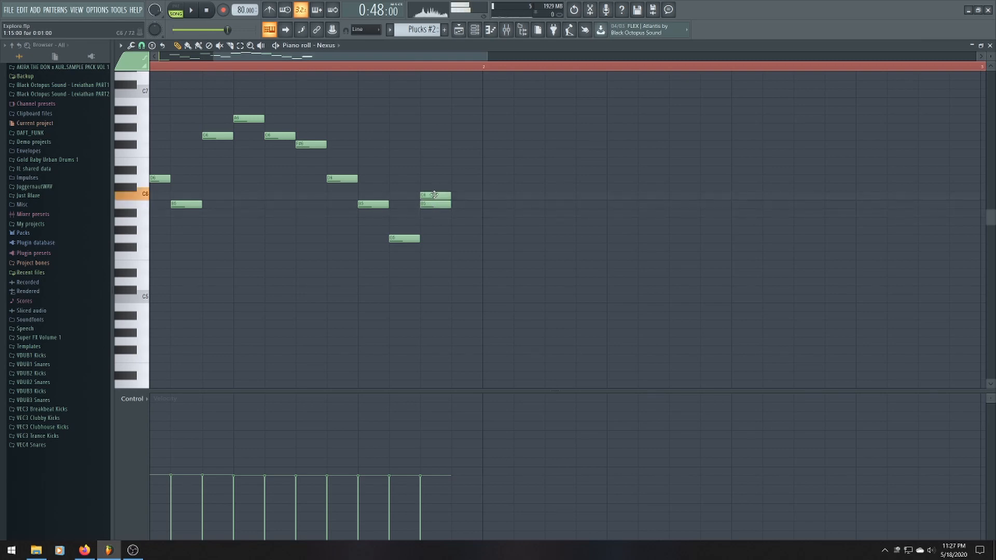
left_click(455, 178)
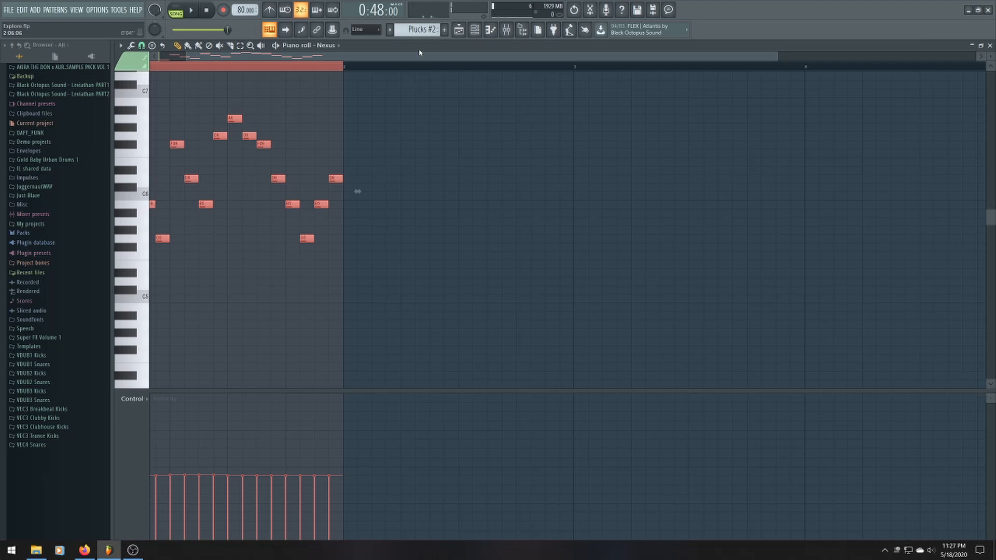
Play the completed one-bar pluck phrase and duplicate it into bar 2 of the pattern
key("space")
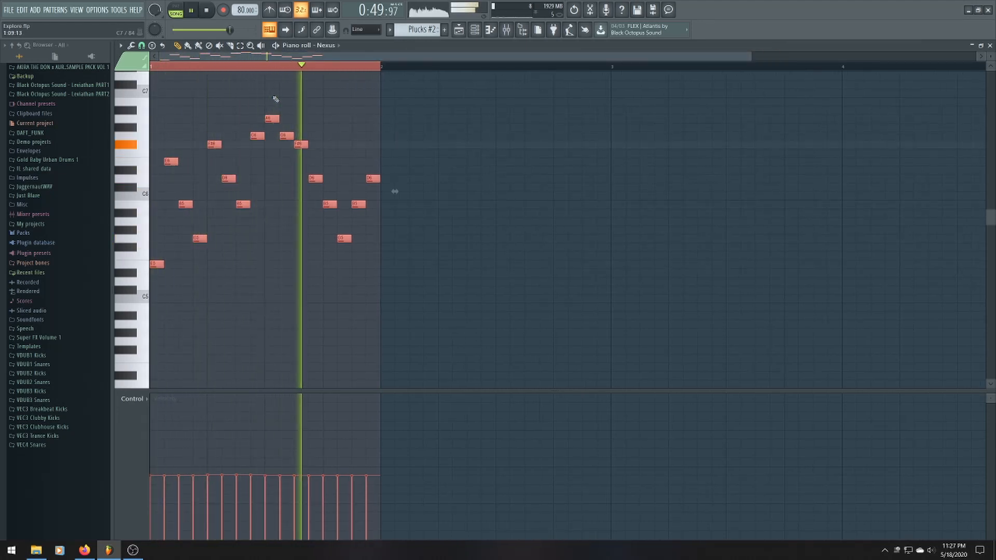
key("space")
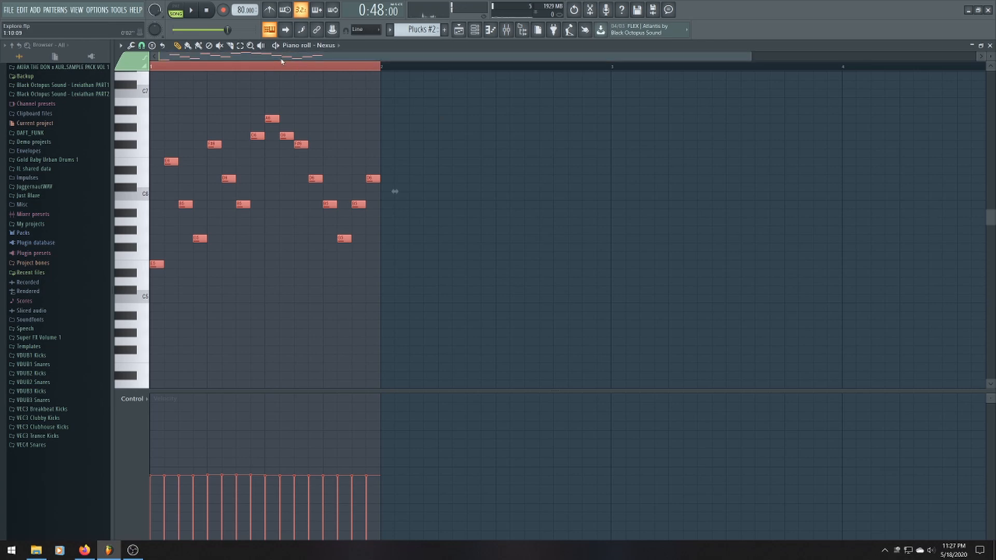
key("ctrl+b")
double_click(156, 70)
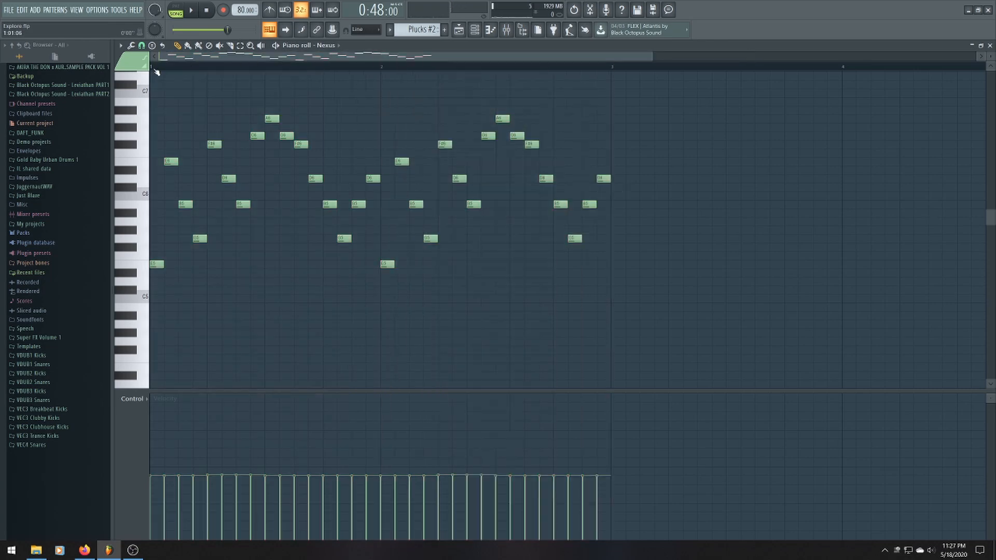
Shorten the Plucks #2 clip in the arrangement to four bars, so it ends at bar 21
left_click(459, 30)
scroll(730, 110, "down", 2)
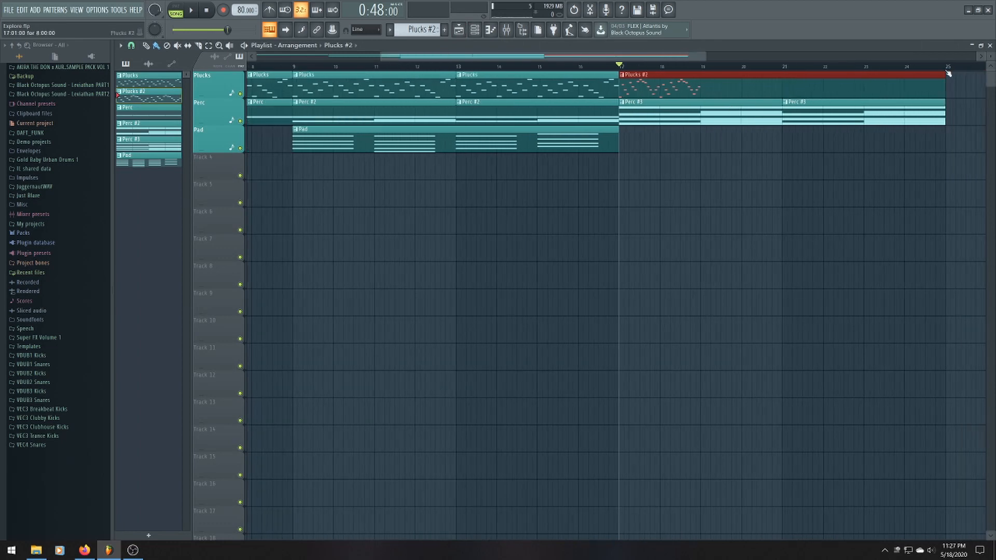
left_click_drag(949, 74, 775, 96)
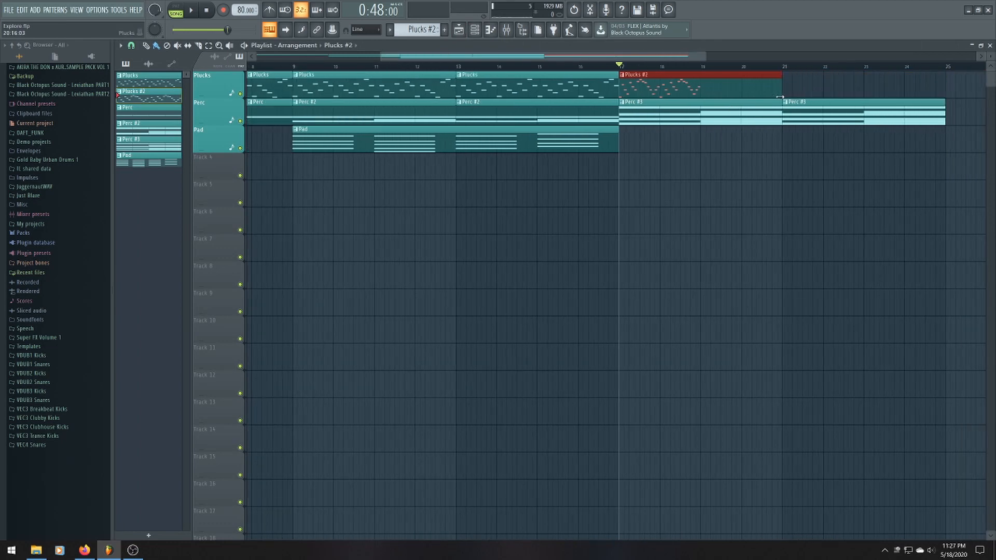
Play the arrangement from bar 16 to hear the transition into the Plucks #2 melody
left_click(595, 66)
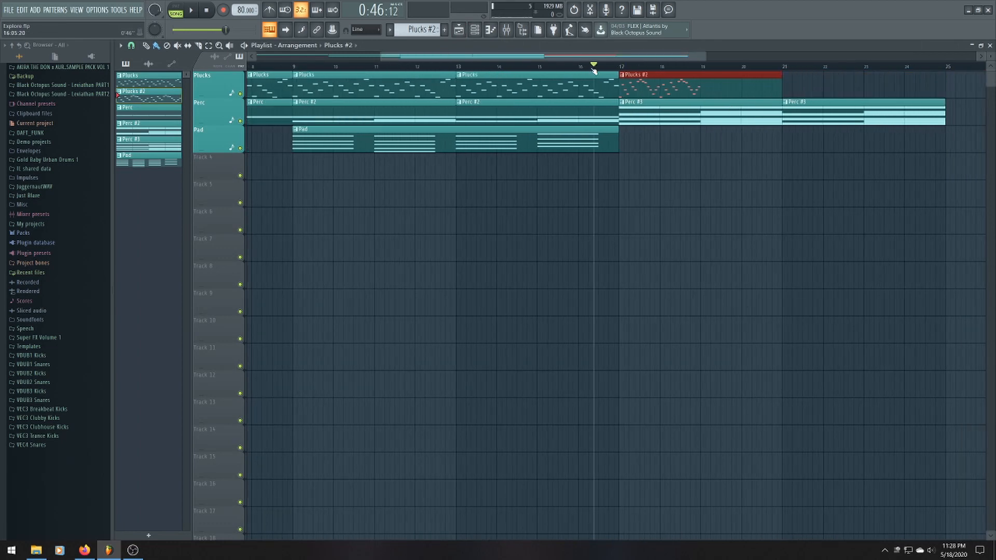
left_click_drag(593, 68, 580, 67)
key("space")
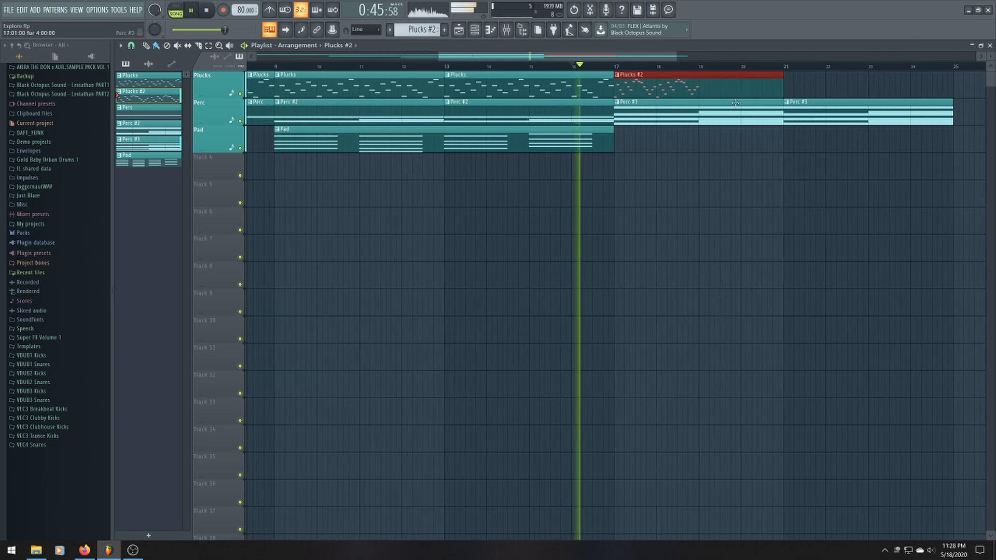
Replace the last two notes in bar 2 of the Plucks #2 pattern with one-step B6 and G6 notes
double_click(673, 88)
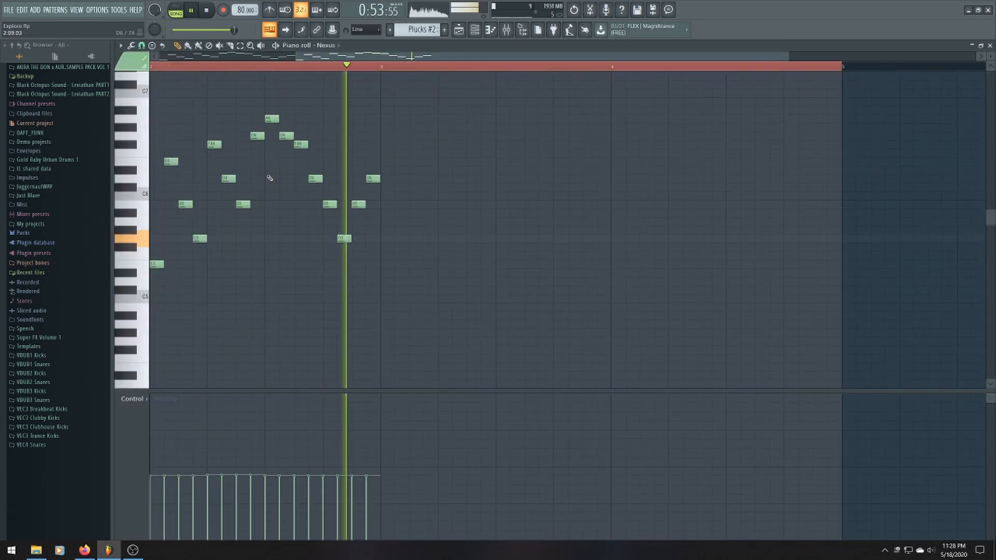
key("space")
left_click(352, 100)
left_click(356, 127)
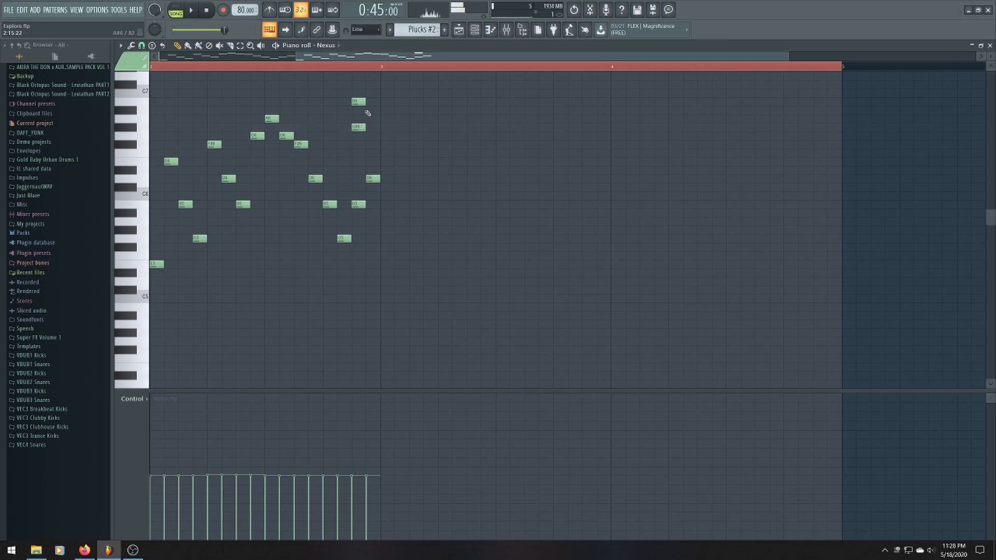
right_click(359, 128)
left_click(376, 153)
left_click(379, 136)
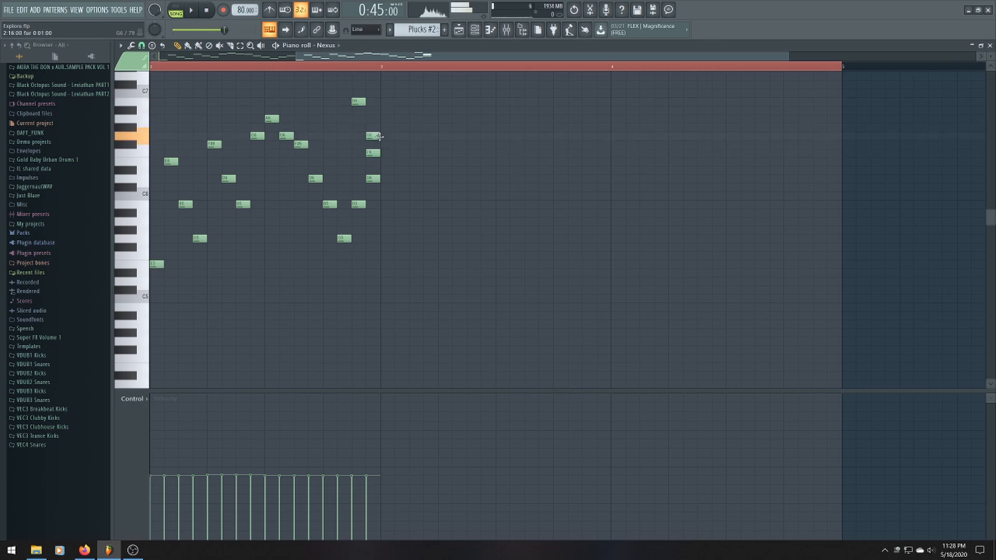
right_click(374, 153)
right_click(372, 179)
right_click(359, 204)
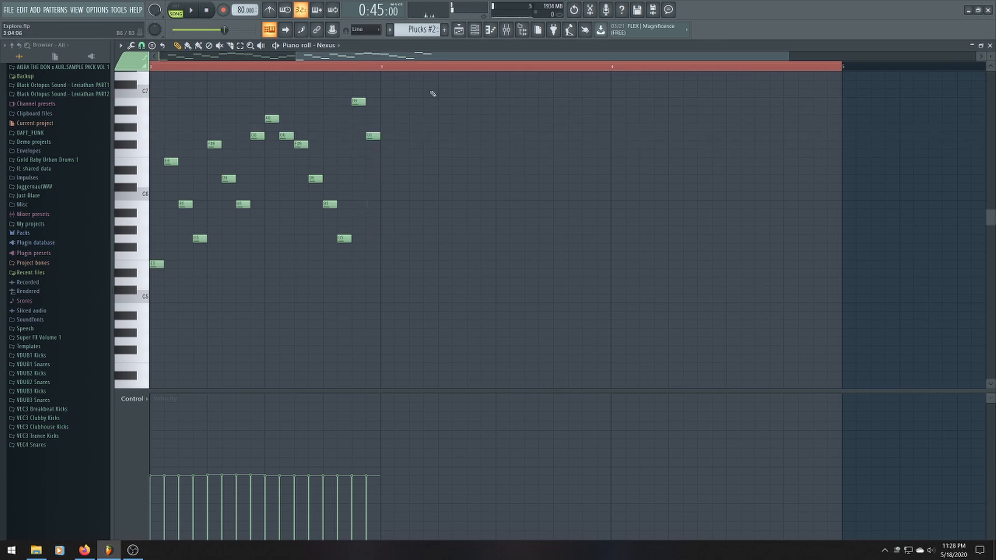
Duplicate the whole two-bar pluck melody into bars 3 and 4 of the pattern
key("ctrl+a")
key("ctrl+b")
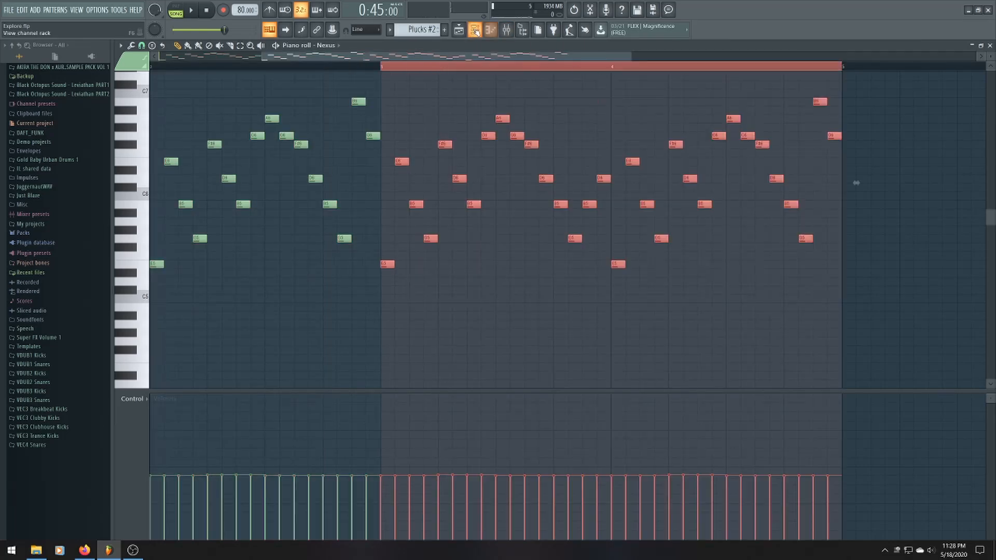
Duplicate the four-bar Plucks #2 clip in the arrangement to bar 21, above the second Perc #3 clip
left_click(459, 29)
scroll(676, 100, "down", 3)
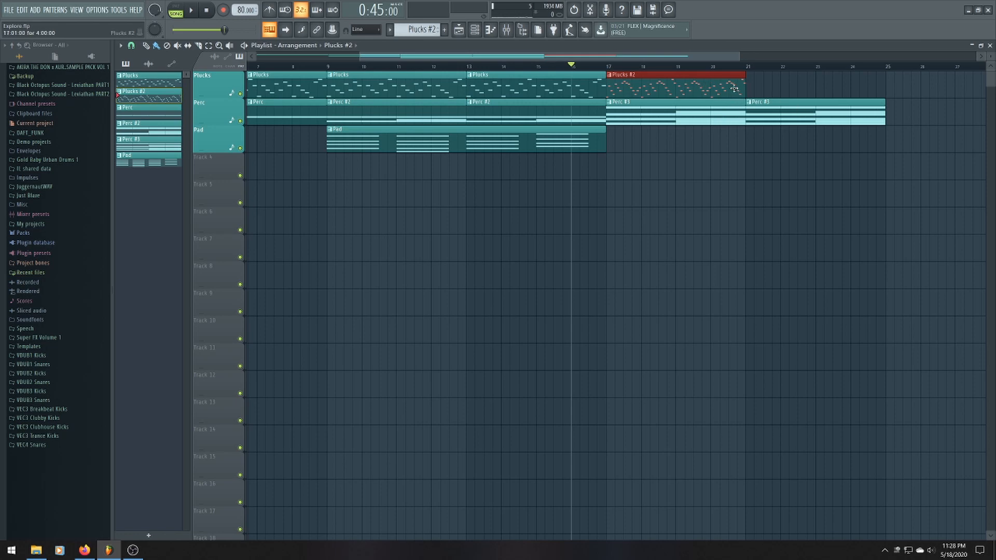
key("ctrl+b")
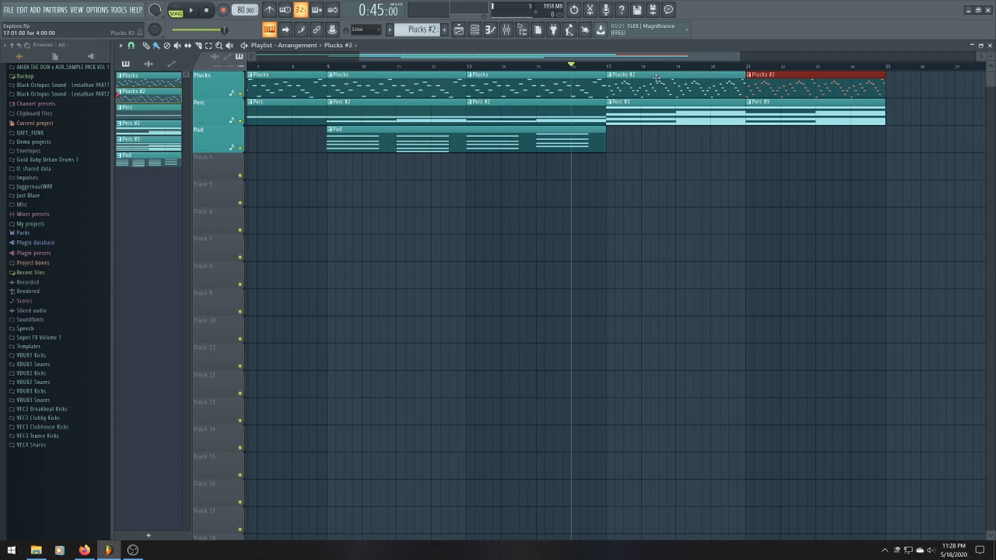
double_click(616, 71)
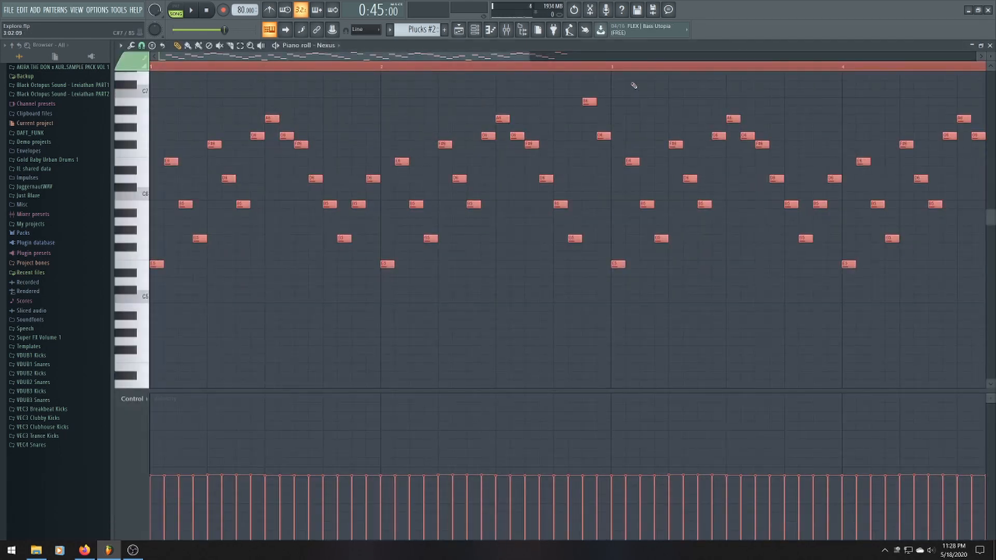
left_click(459, 29)
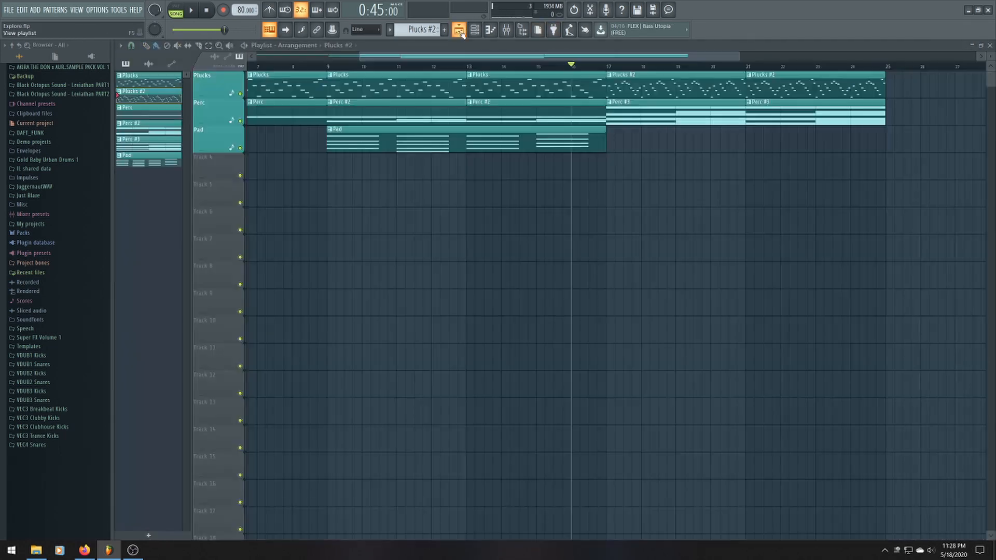
Create a new teal pattern named Plucks Shadow and place it on Track 4 at bar 17
left_click(488, 30)
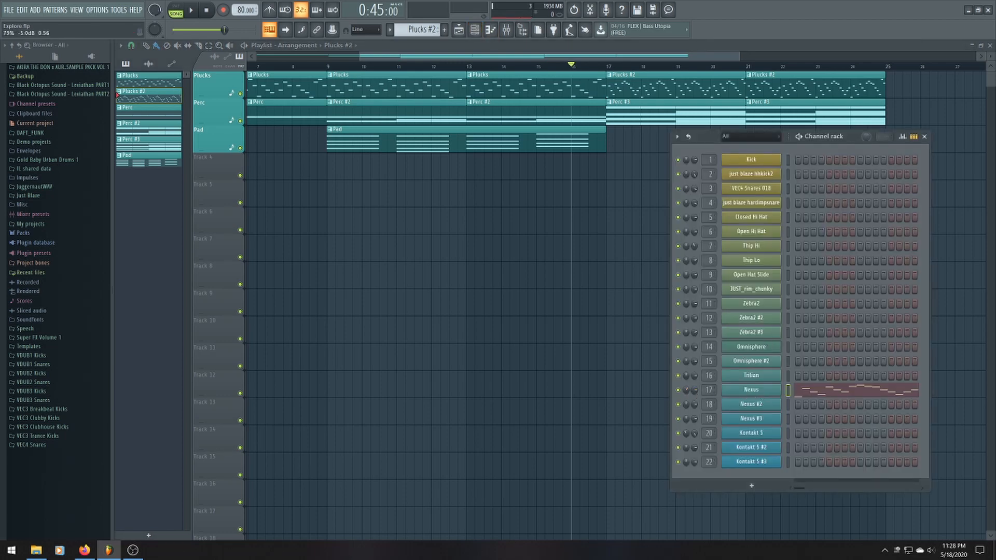
left_click(445, 29)
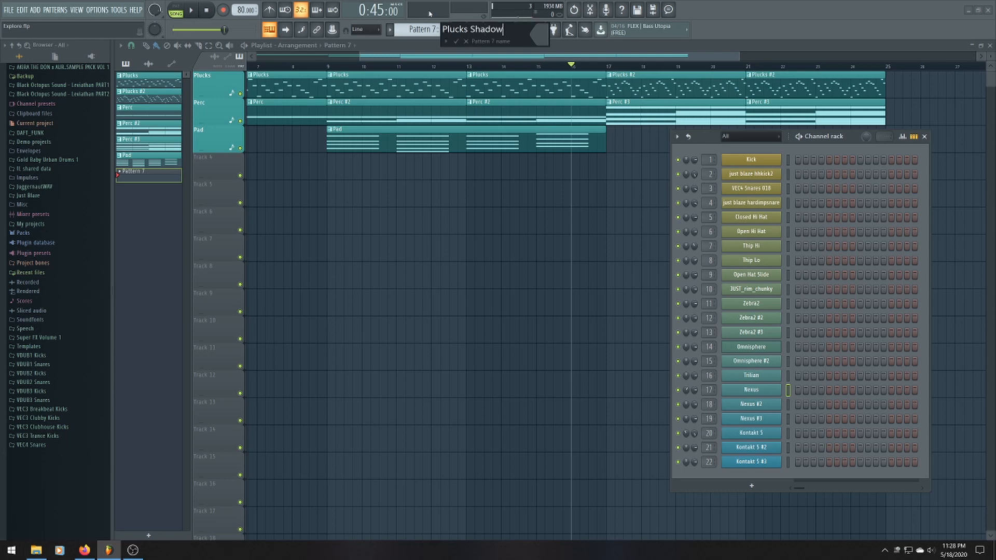
left_click(533, 36)
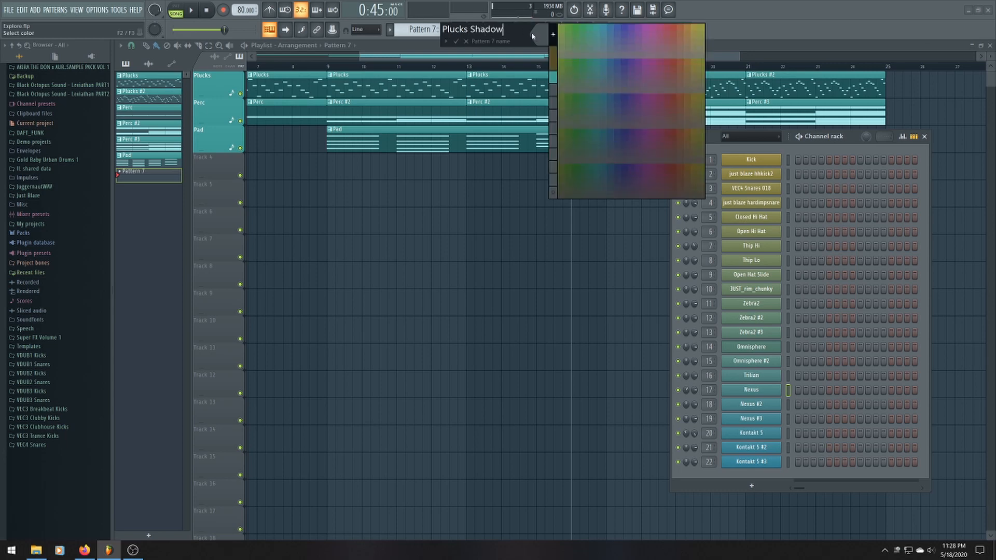
left_click(579, 64)
key("Return")
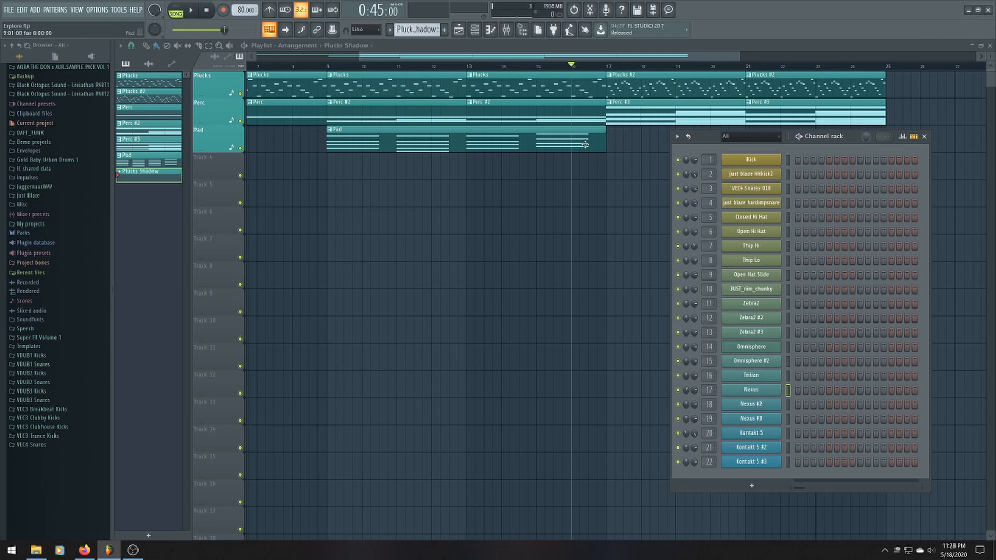
left_click(612, 165)
Open the preset browser of the first Zebra2 channel
left_click(474, 30)
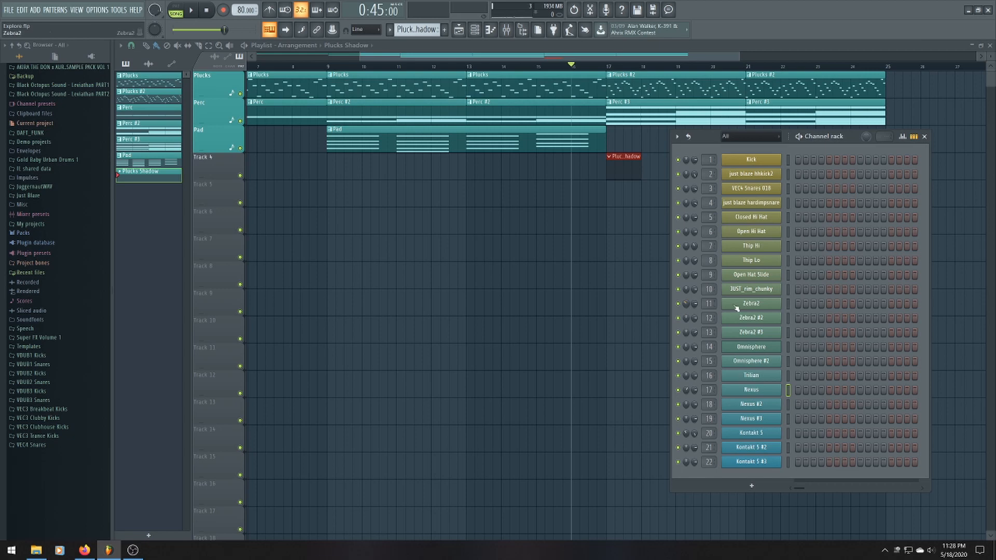
left_click(753, 304)
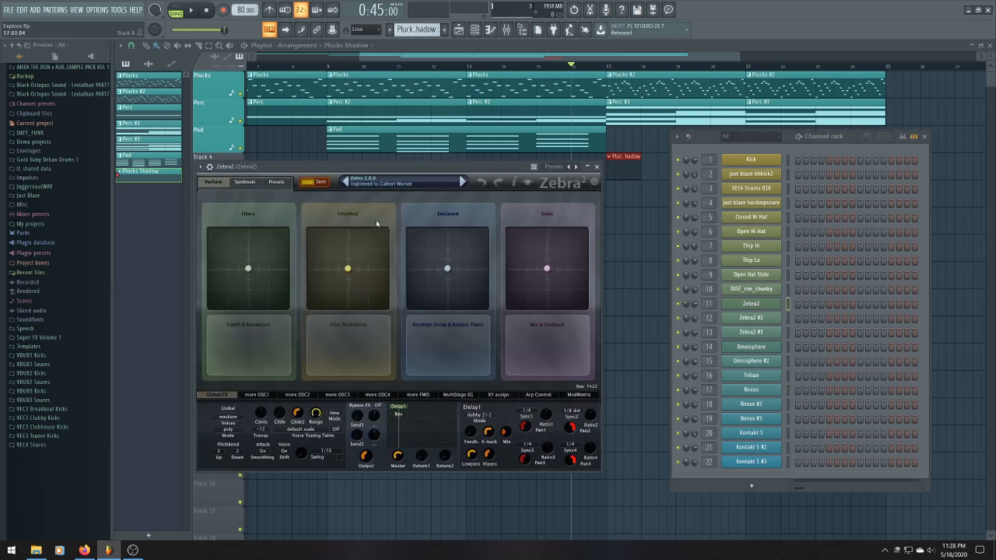
left_click(276, 181)
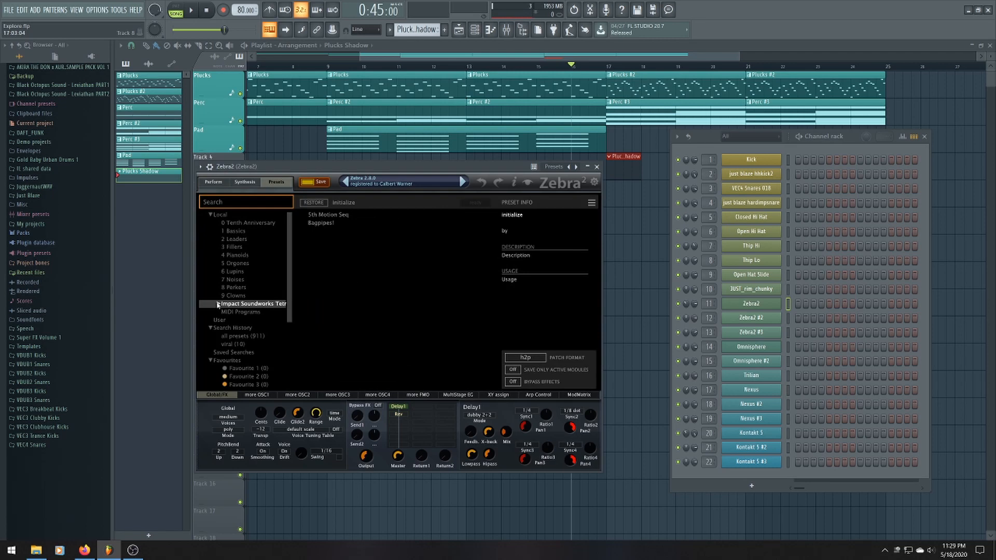
Try the 2 Leaders presets HS Cancellation, HS Light Lead, HS Digital Doo and HS Dolmetcher in Zebra2
left_click(247, 240)
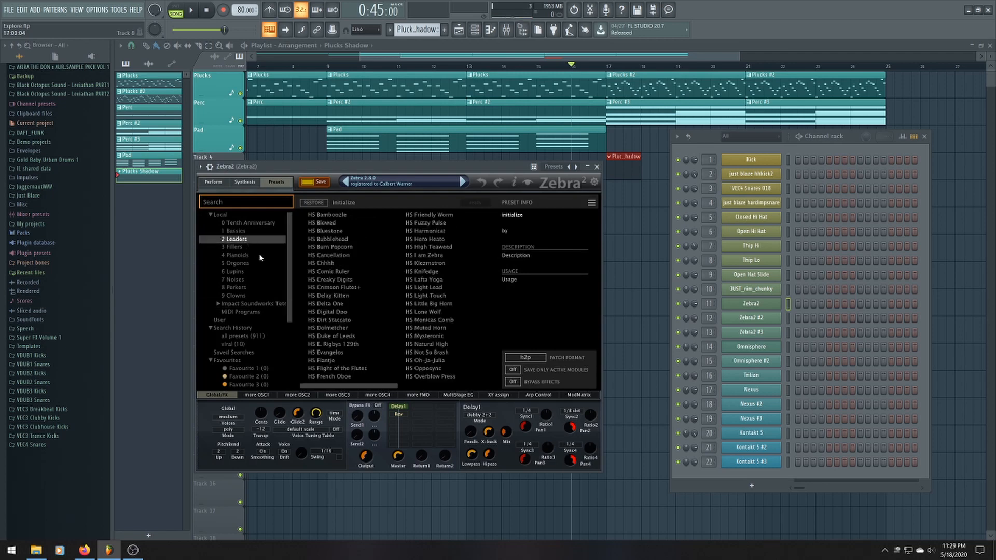
left_click(351, 255)
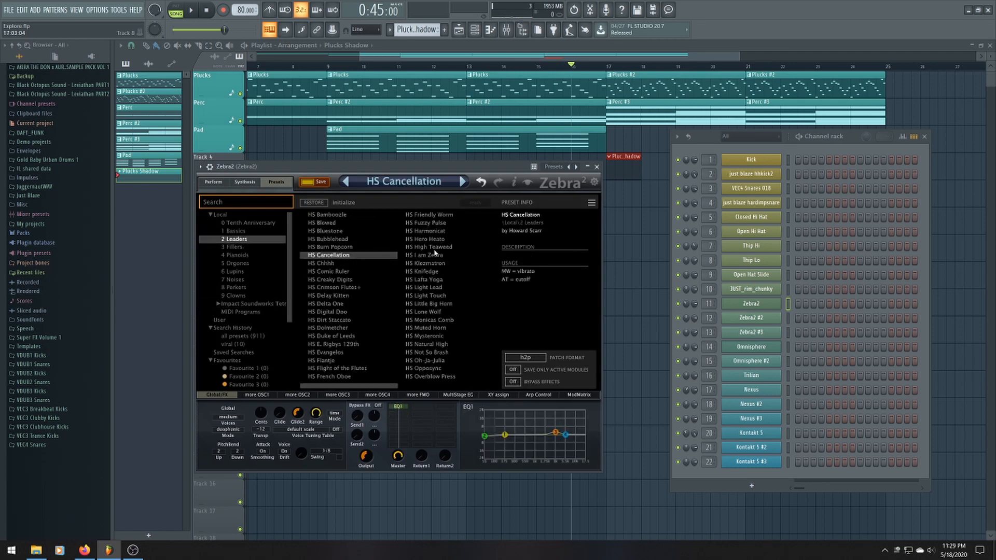
left_click(443, 288)
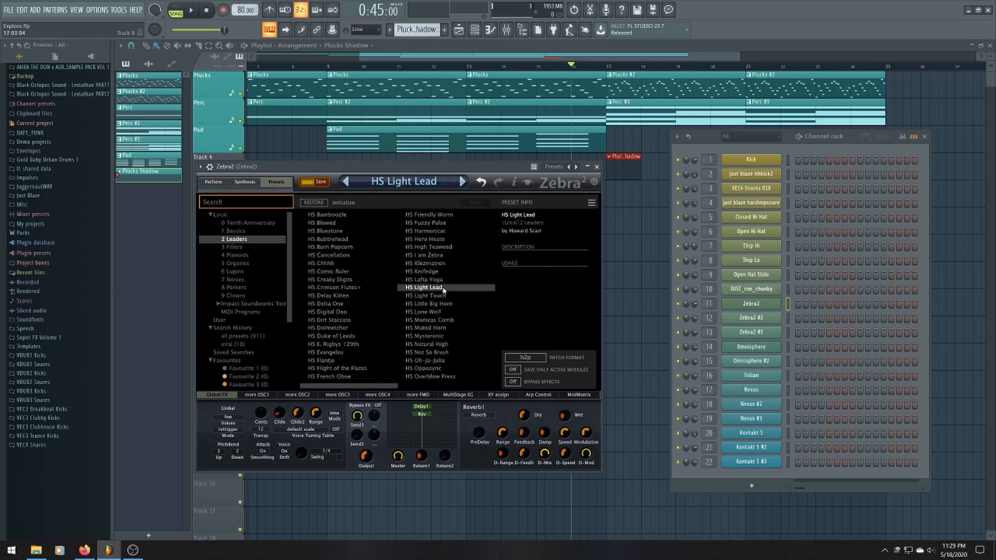
left_click(326, 311)
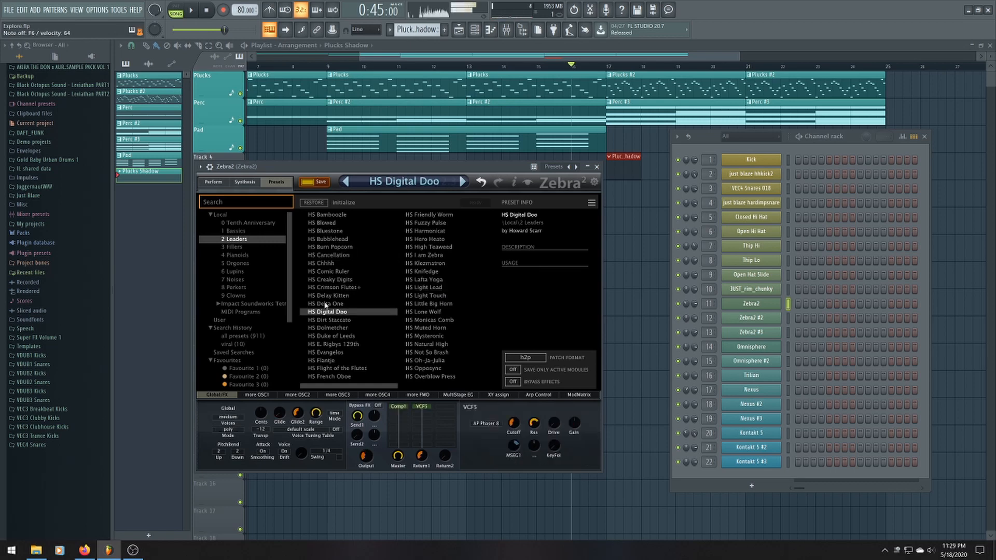
left_click(341, 328)
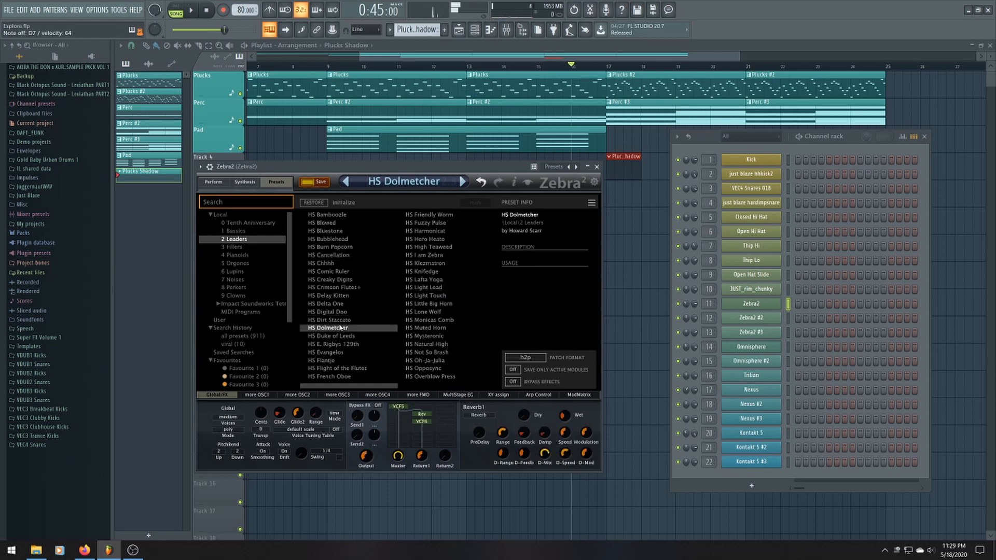
Audition Saw Stab and Silk Trance Poly from the Impact Soundworks Analog Poly presets, and load mellow enhanced in Zebra2
left_click(220, 304)
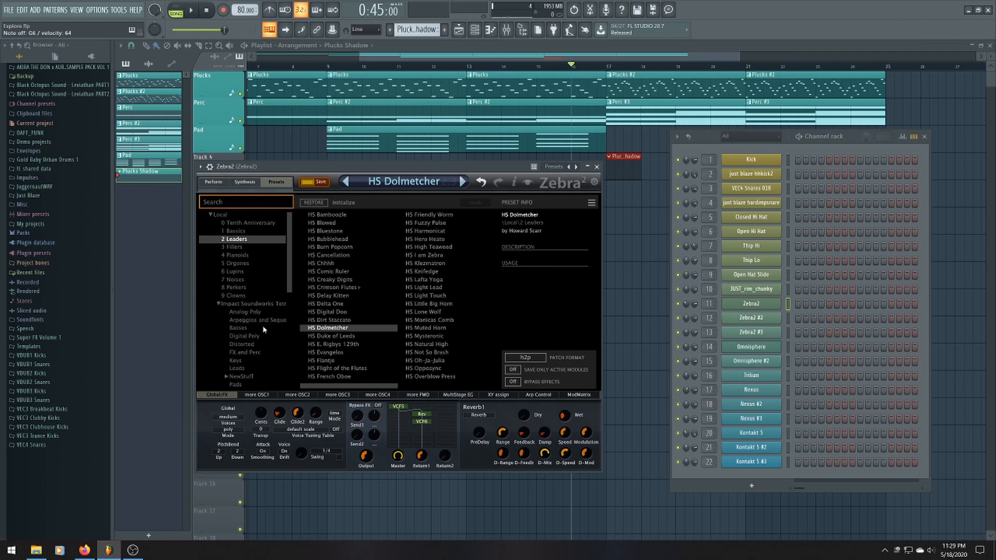
left_click(259, 313)
left_click(327, 377)
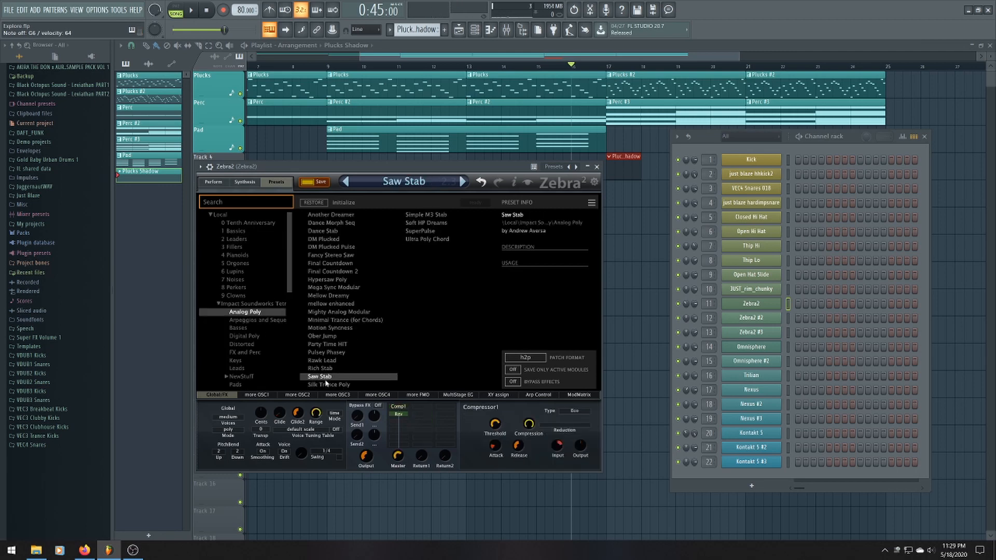
left_click(325, 384)
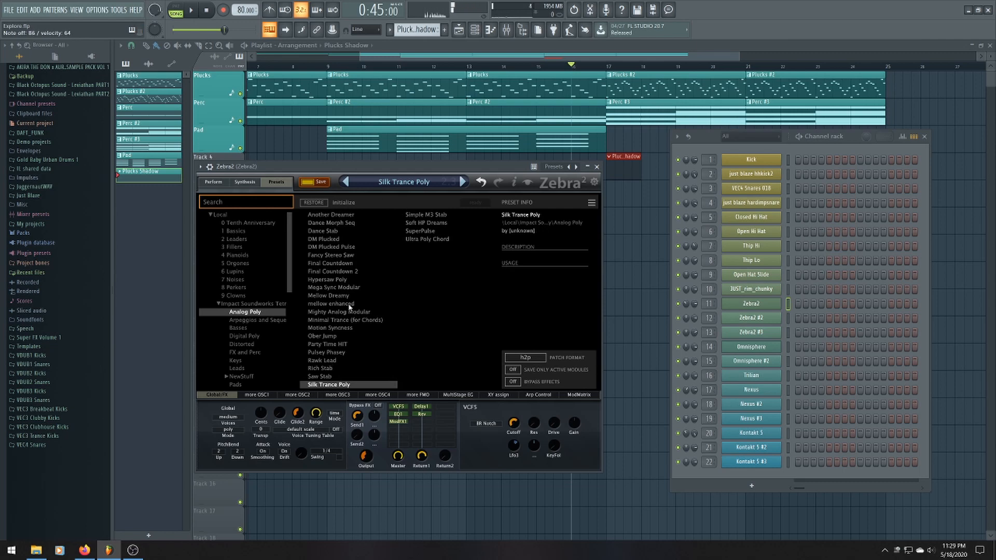
left_click(332, 304)
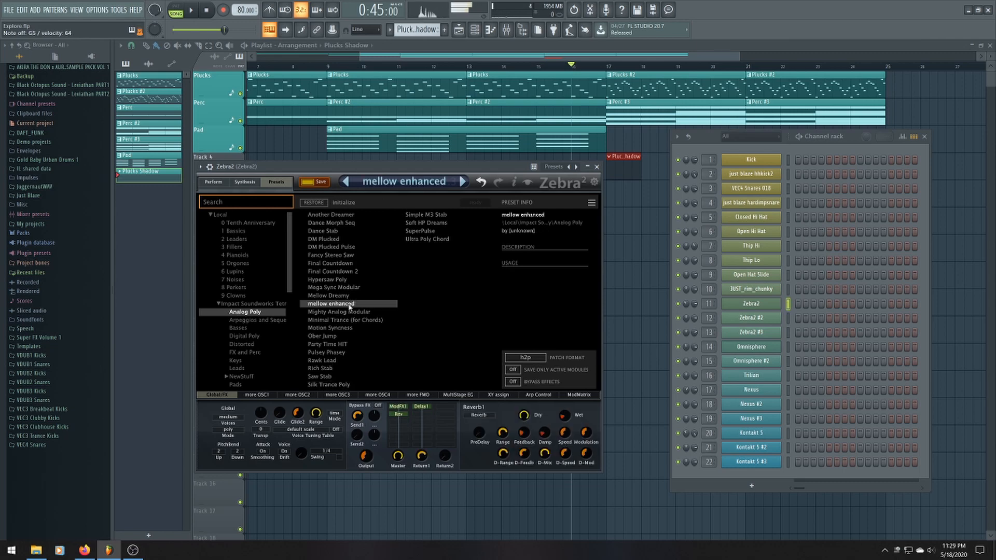
Paste the copied pluck melody into Zebra2's notes for the Plucks Shadow pattern, starting at bar 1
left_click(491, 30)
scroll(469, 176, "up", 2)
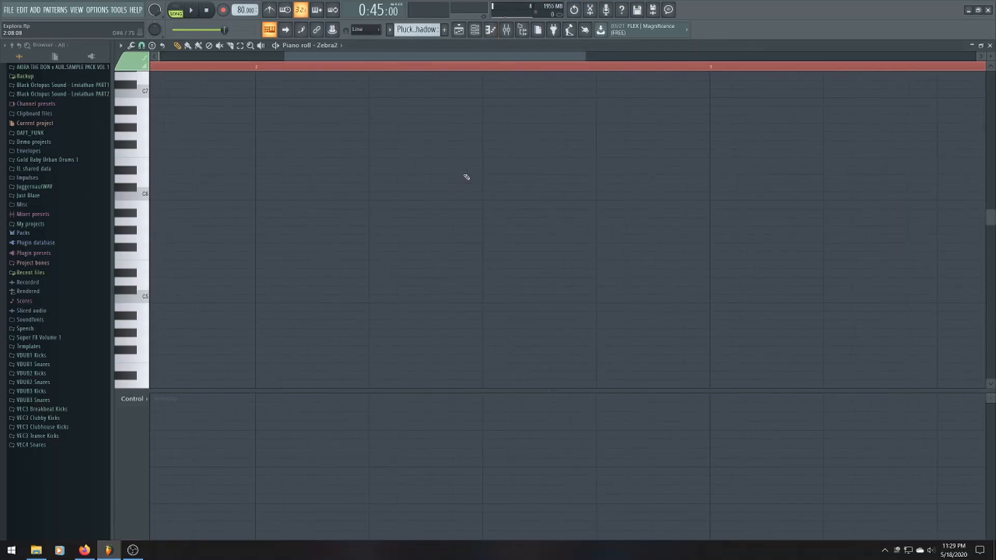
left_click_drag(485, 57, 280, 65)
key("ctrl+v")
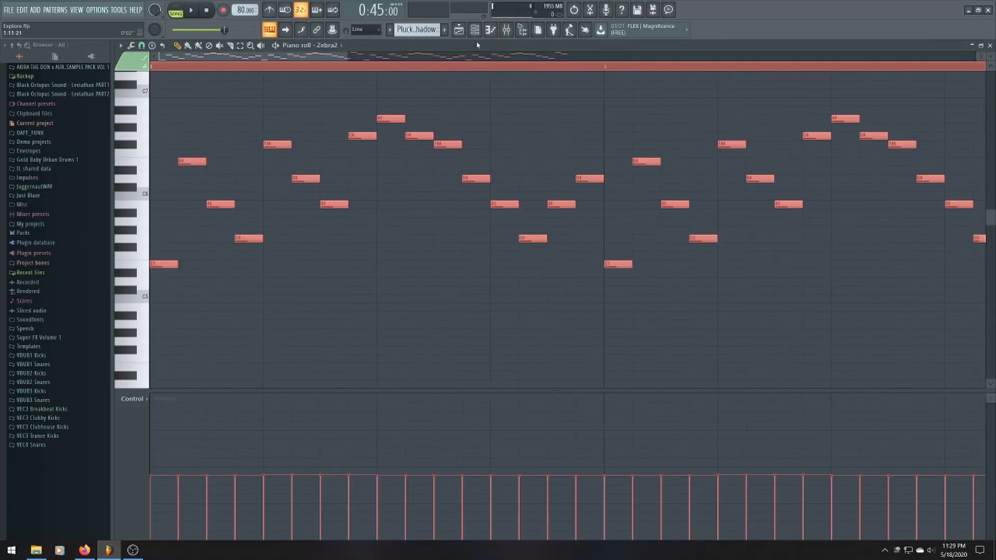
left_click(476, 31)
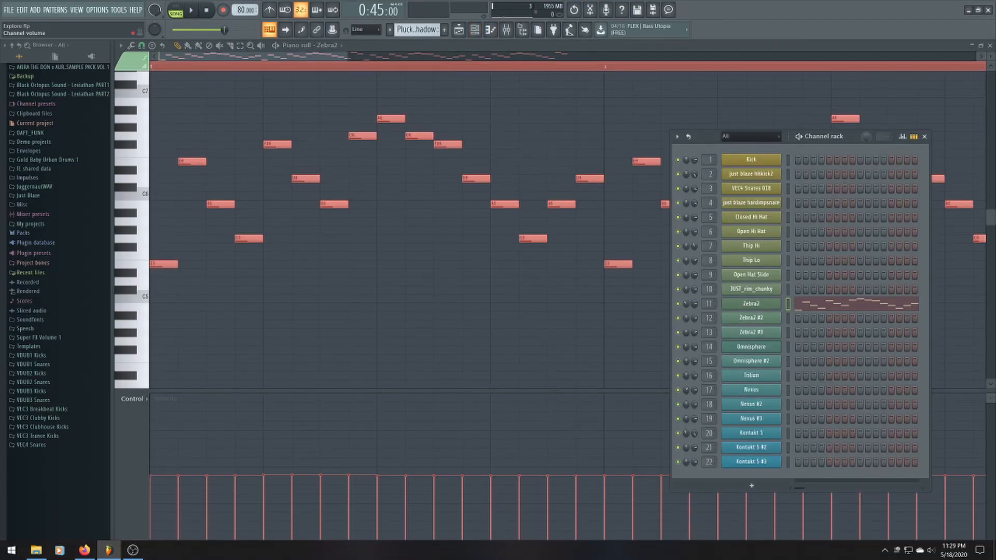
Name Track 4 after its Plucks Shadow clip and duplicate that clip to bar 21
left_click(459, 32)
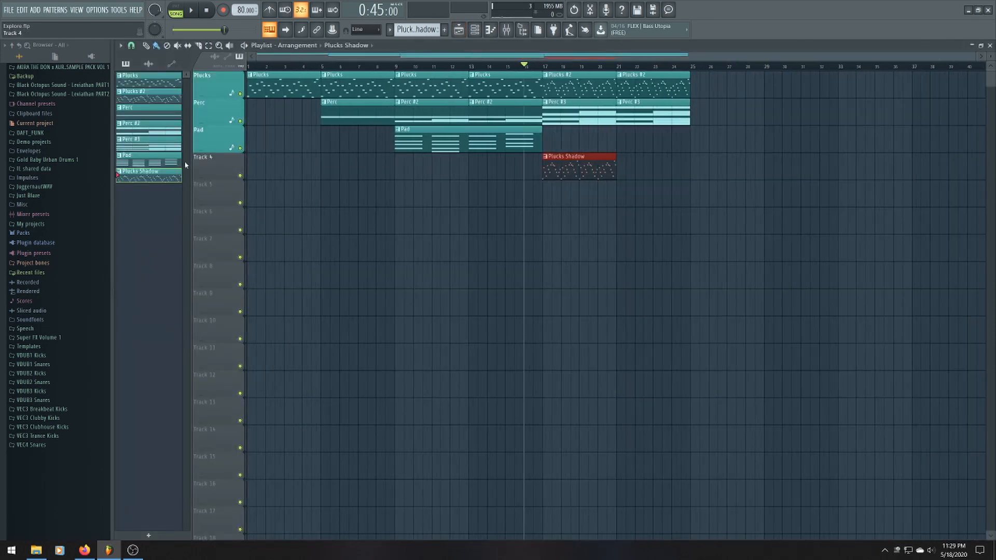
right_click(203, 158)
left_click(228, 185)
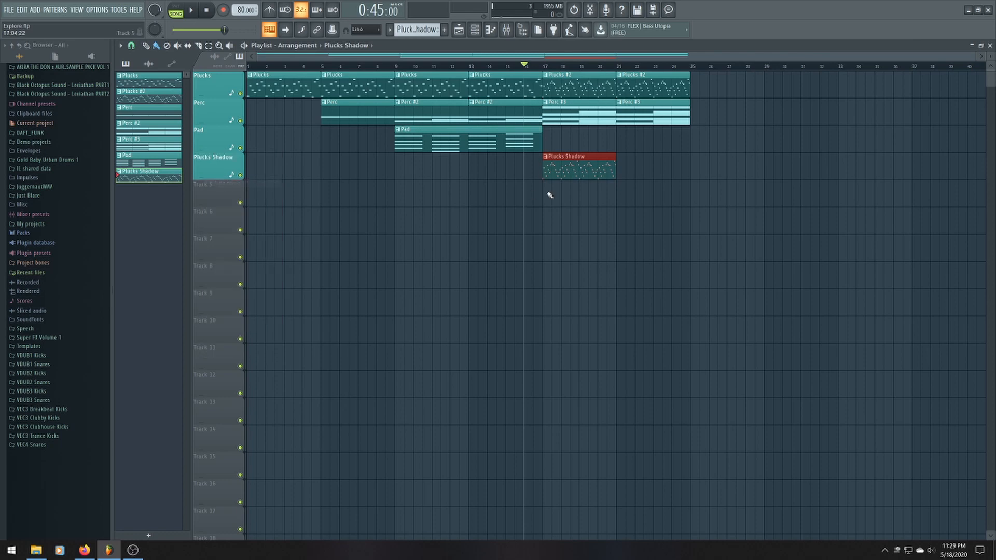
key("ctrl+b")
scroll(622, 171, "up", 4)
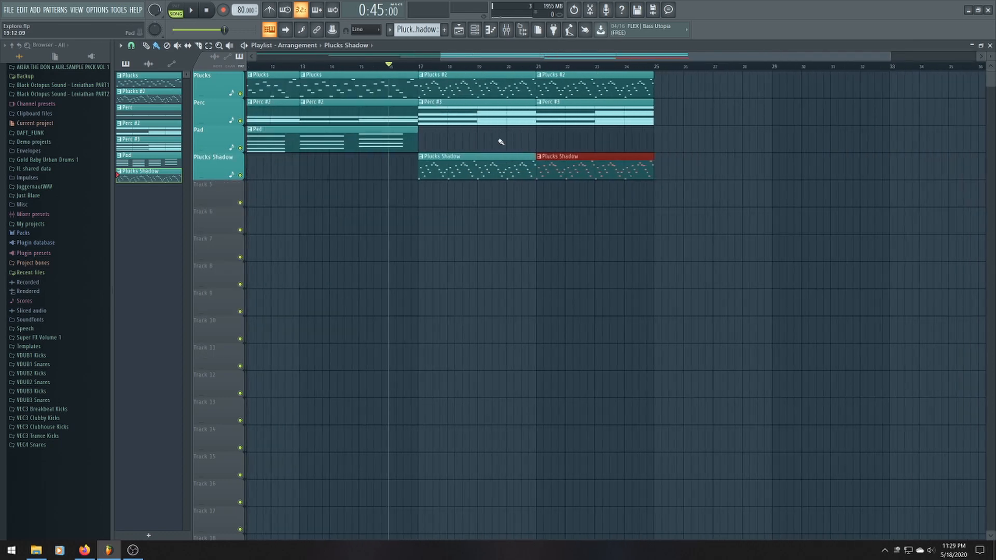
scroll(499, 105, "down", 4)
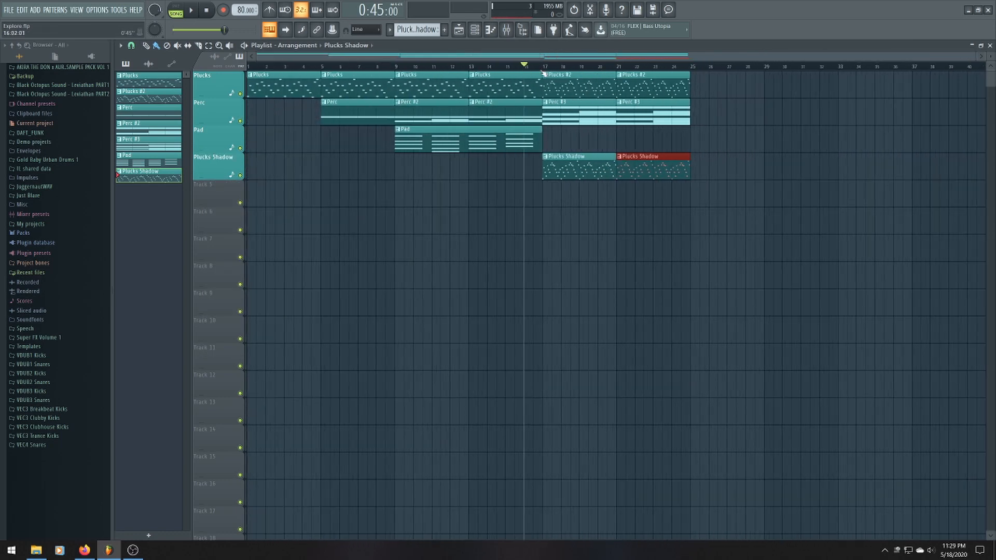
Play the arrangement from bar 16 to hear the Plucks Shadow layer, checking its Zebra2 notes during playback
key("space")
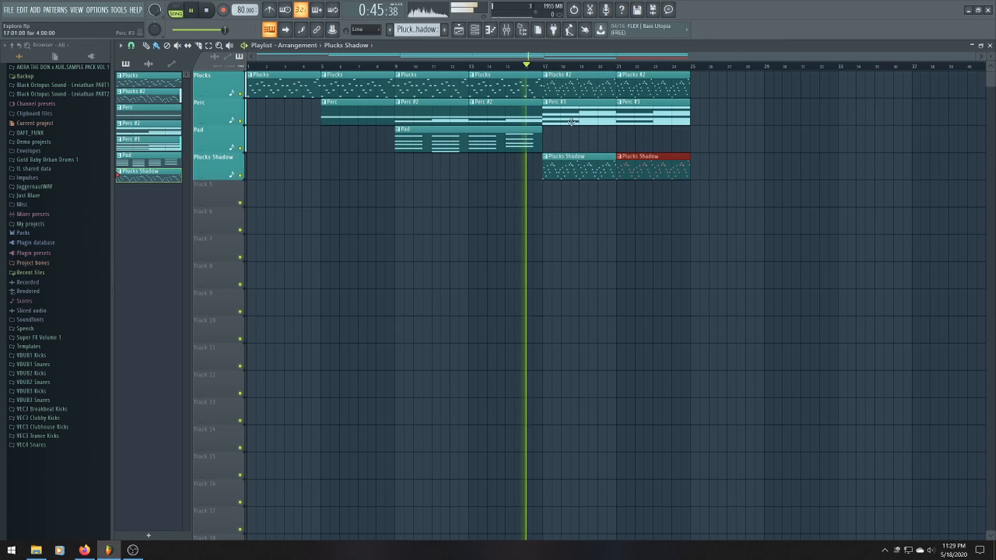
scroll(575, 142, "up", 3)
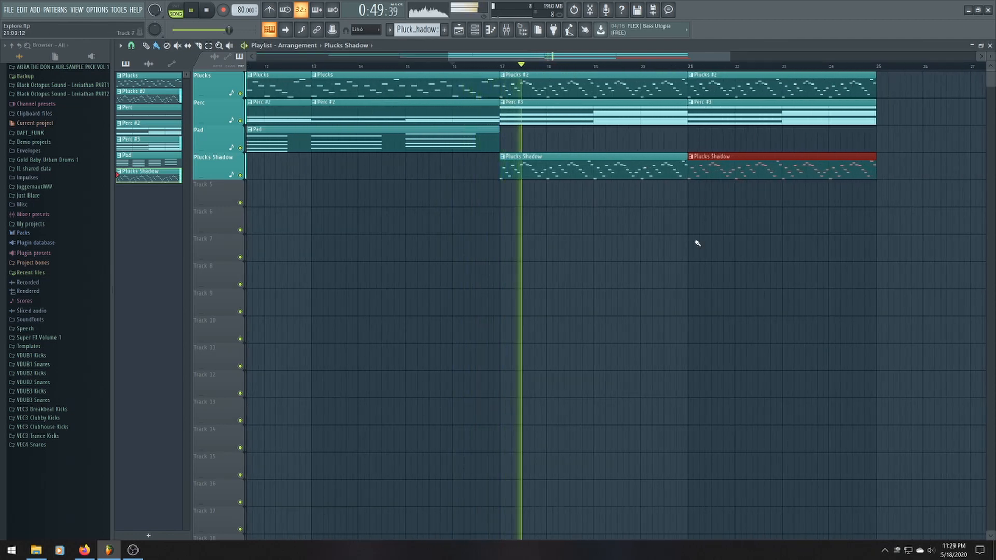
scroll(693, 241, "down", 3)
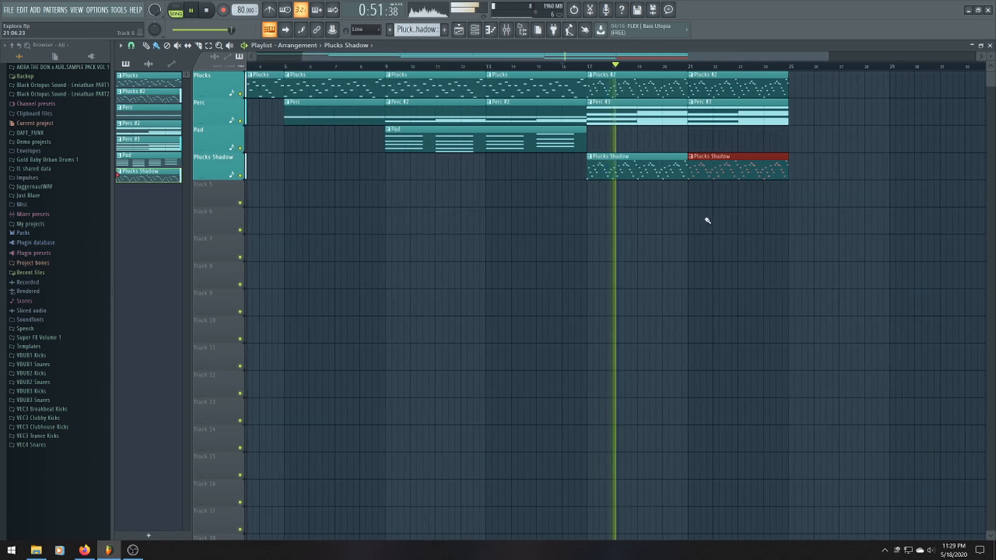
double_click(651, 169)
scroll(436, 339, "down", 5)
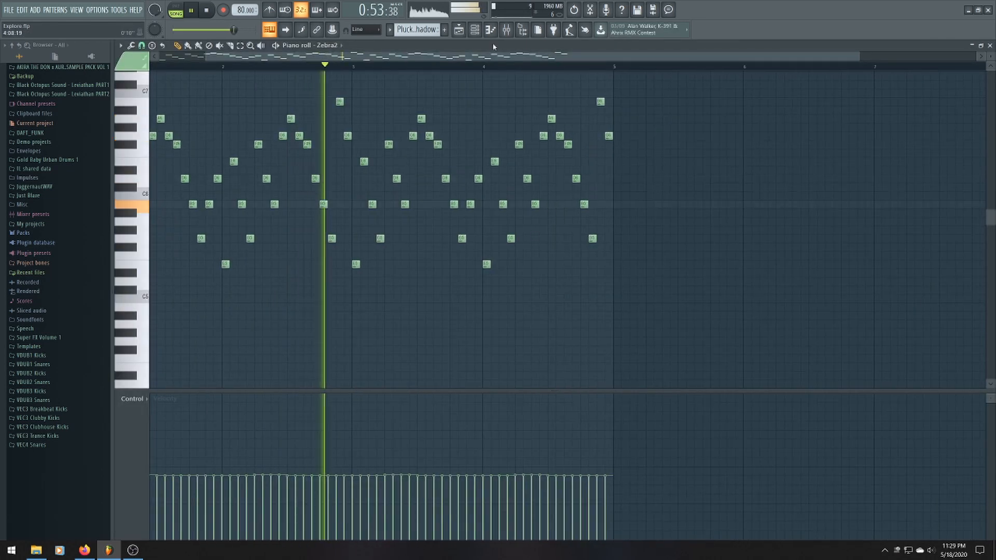
left_click(473, 30)
left_click(460, 30)
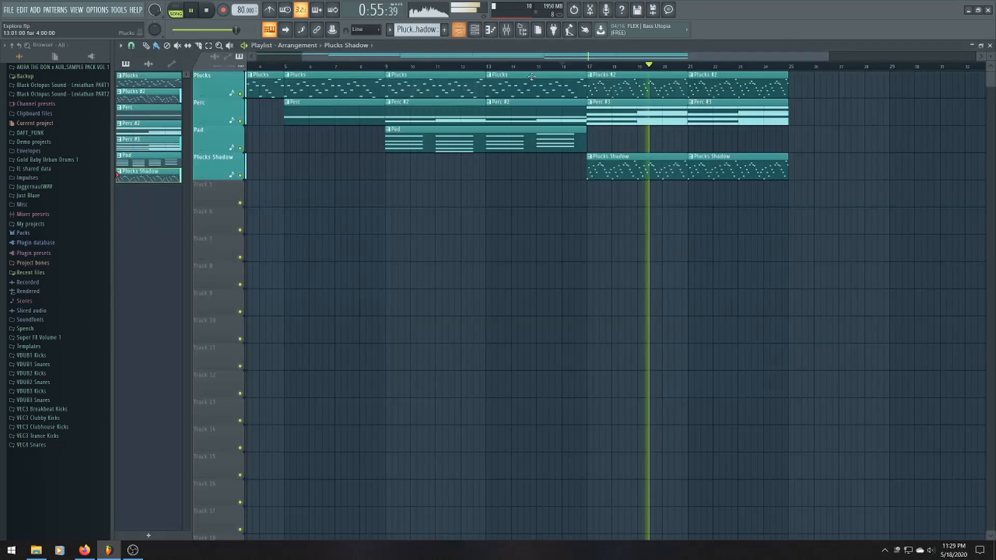
scroll(679, 166, "up", 3)
scroll(728, 176, "down", 2)
scroll(728, 178, "up", 2)
scroll(729, 178, "up", 2)
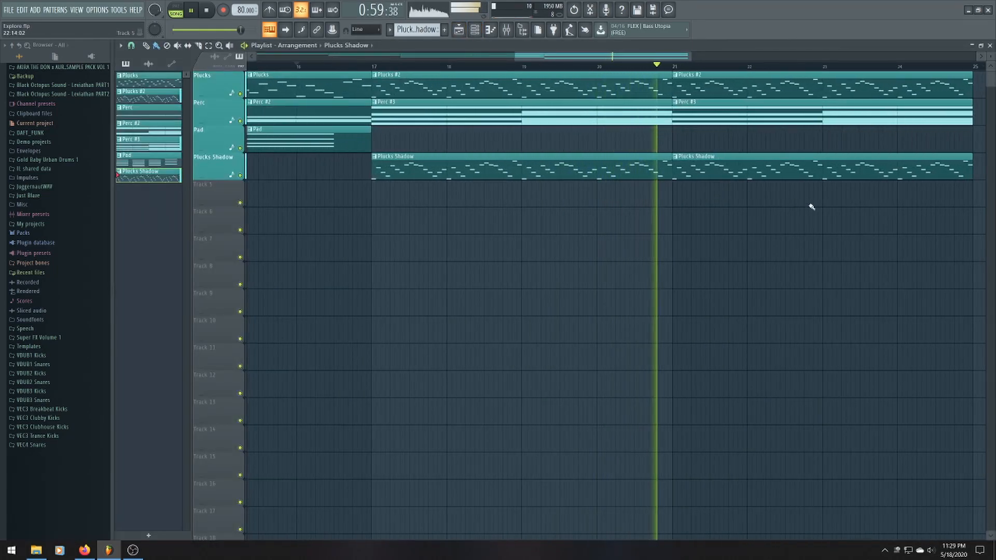
scroll(713, 207, "down", 3)
key("space")
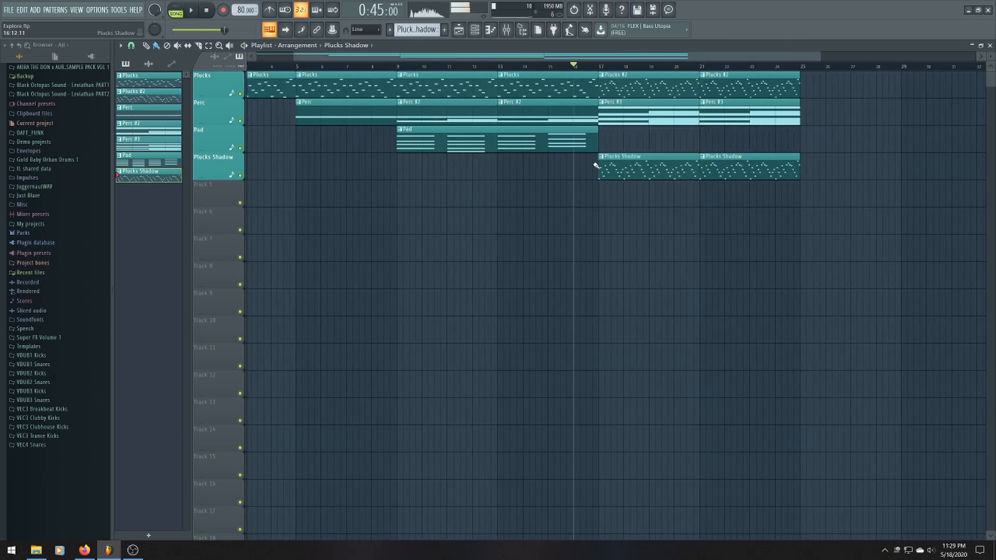
Place a copy of the eight-bar Pad clip at bar 17 on the Pad track and make it a unique pattern
left_click(504, 139)
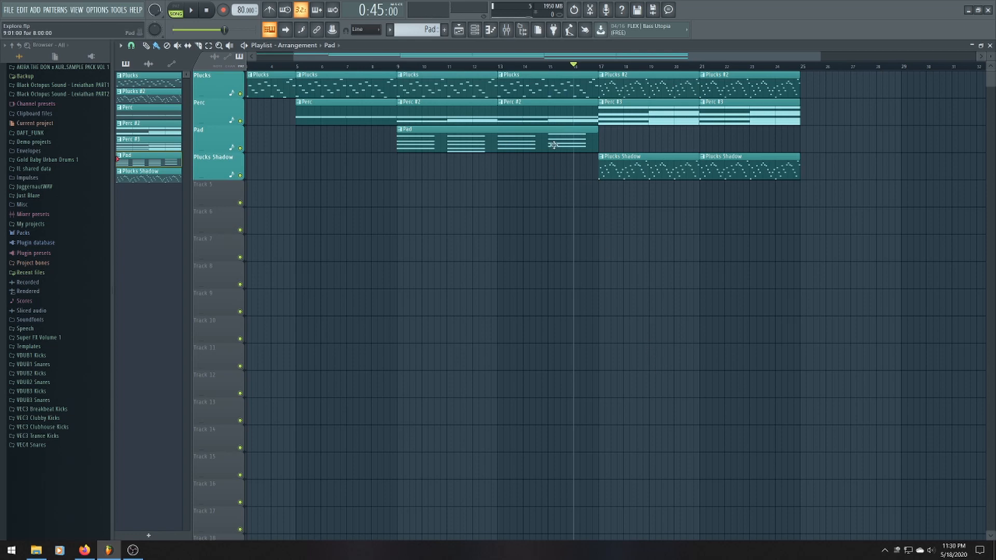
scroll(585, 210, "up", 4)
scroll(589, 217, "down", 5)
left_click_drag(652, 136, 600, 129)
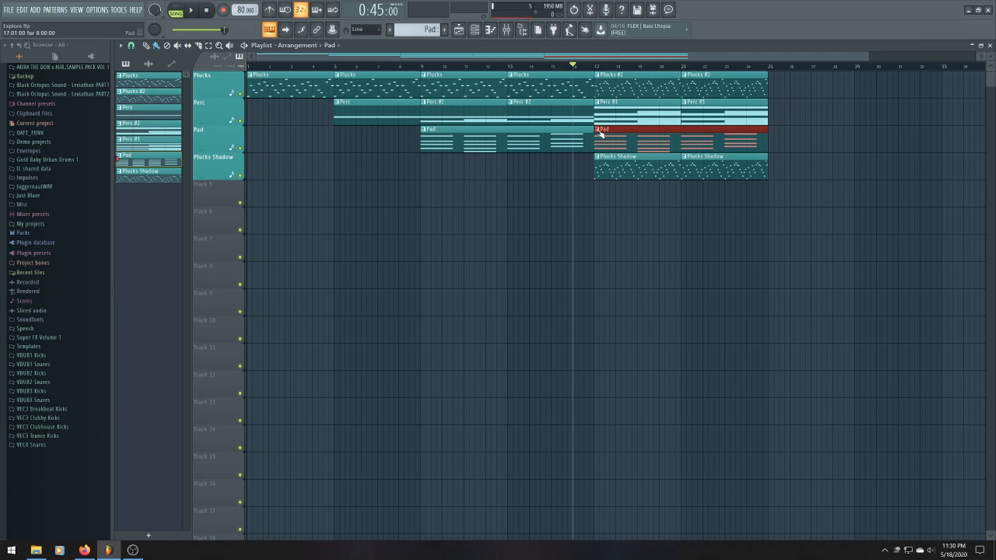
left_click(598, 130)
left_click(613, 189)
Clear all the copied chord notes from the Pad #2 pattern's Omnisphere notes
double_click(650, 142)
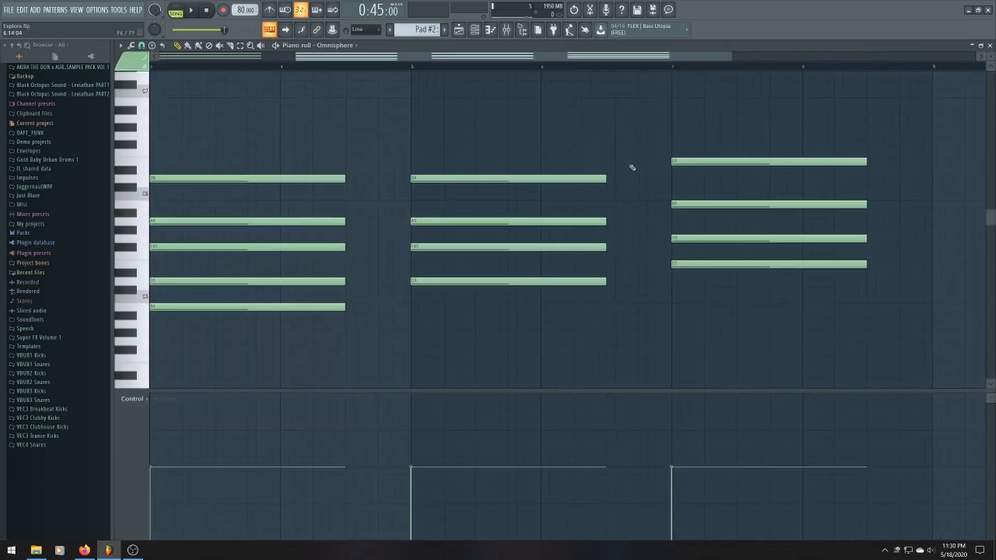
scroll(520, 234, "down", 3)
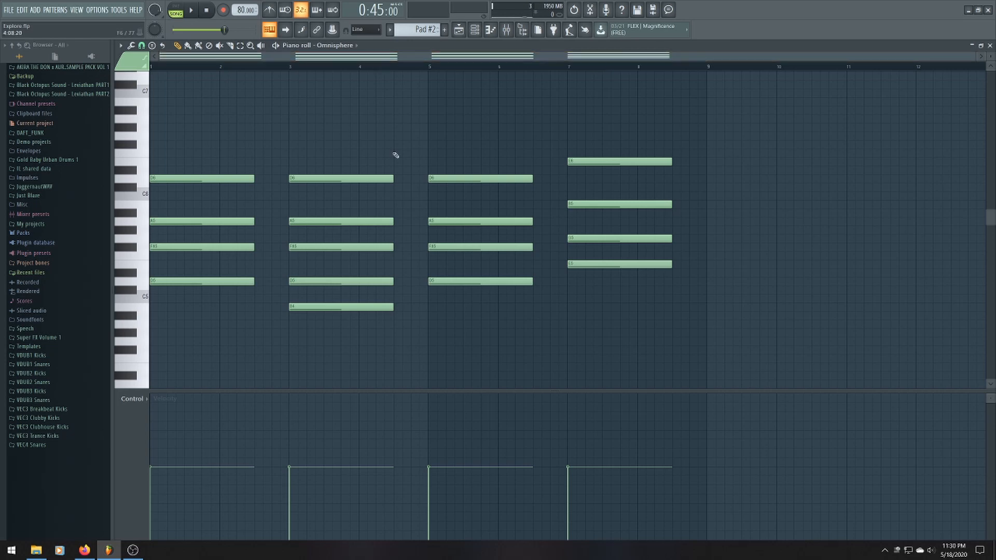
scroll(397, 157, "up", 4)
scroll(398, 160, "down", 2)
scroll(425, 135, "down", 2)
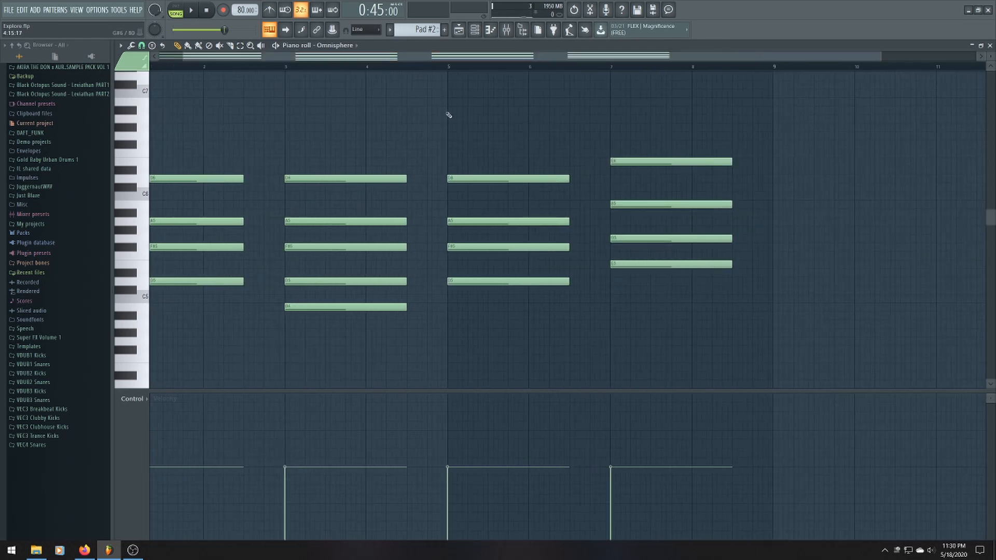
left_click(466, 30)
double_click(603, 135)
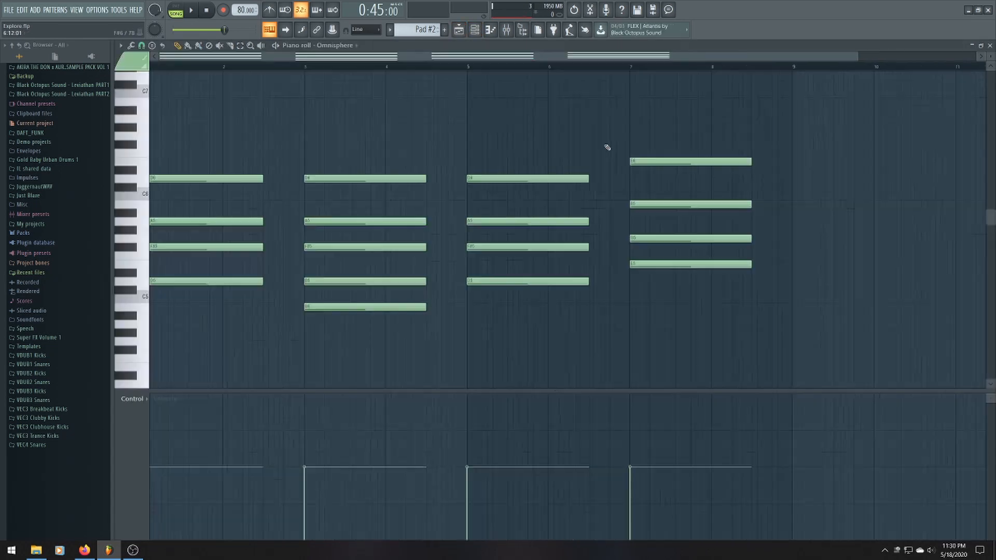
key("ctrl+a")
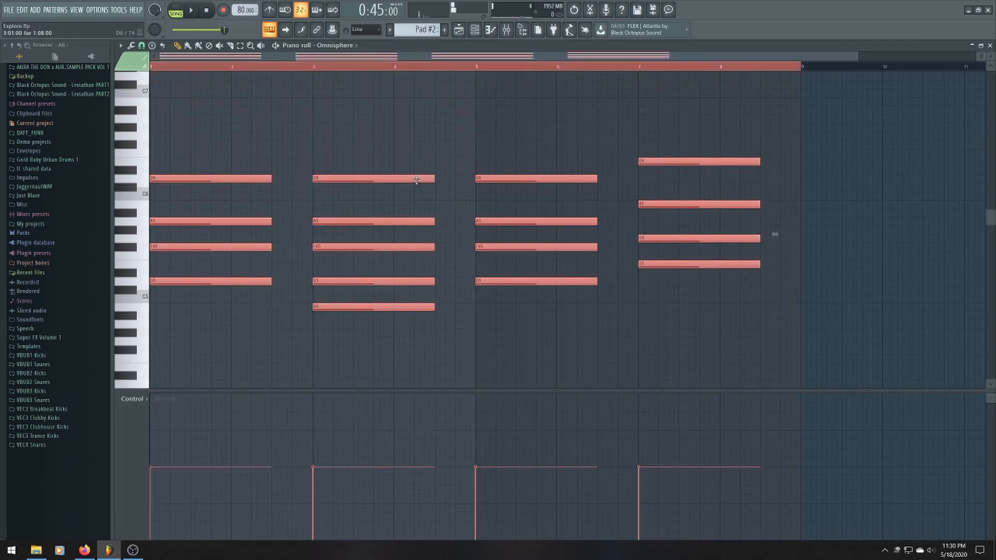
key("Delete")
scroll(539, 153, "up", 5)
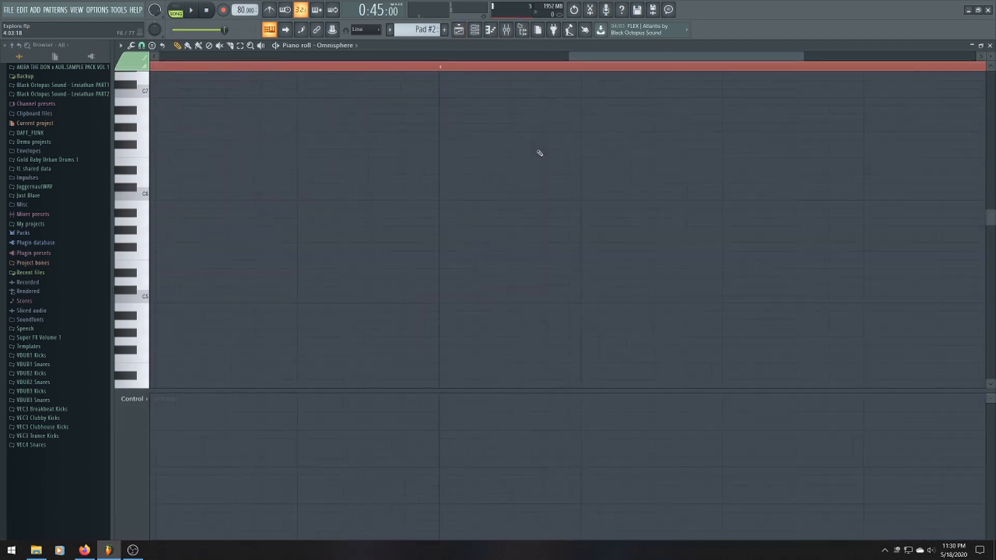
left_click_drag(602, 61, 204, 80)
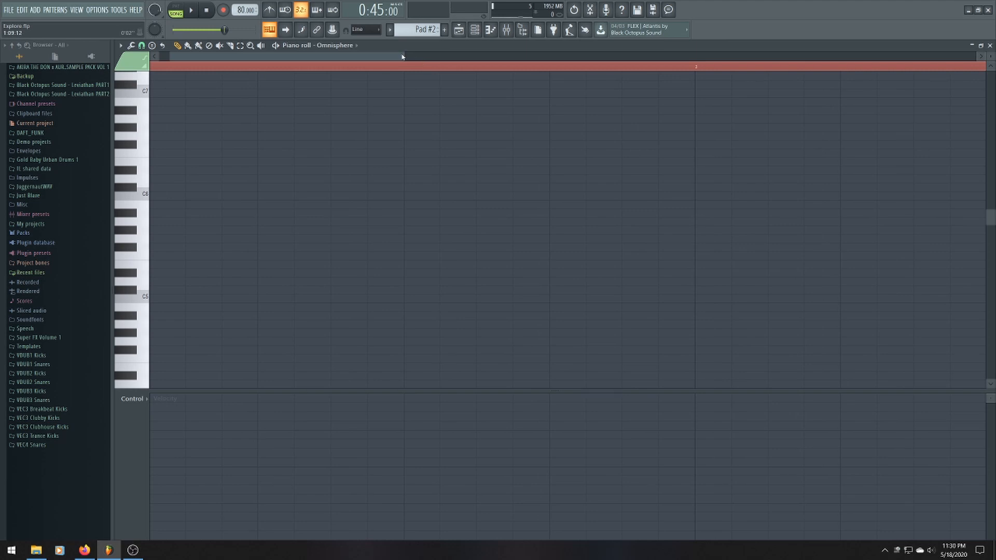
left_click_drag(402, 56, 608, 56)
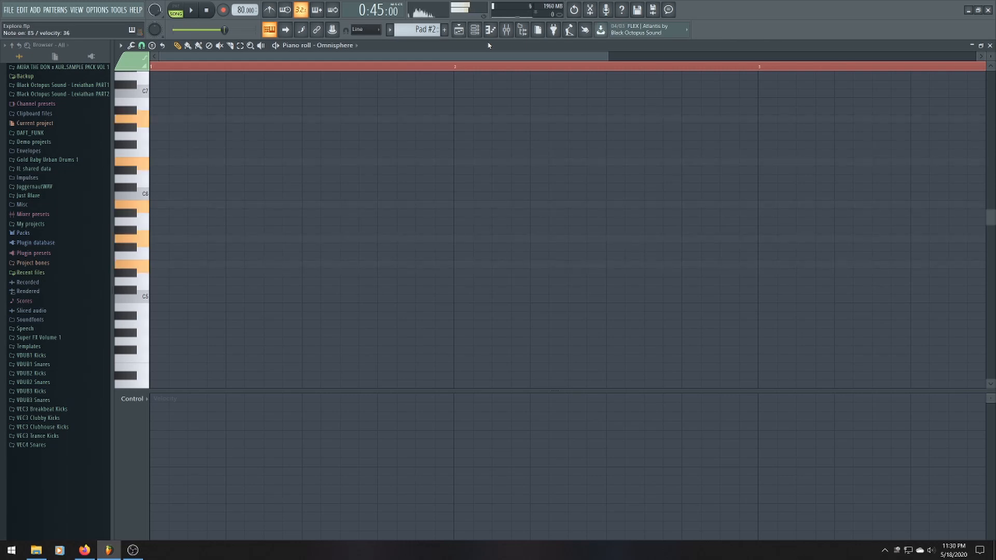
Resize the emptied Pad #2 clip to end at bar 21 and play the arrangement from bar 16
left_click(463, 33)
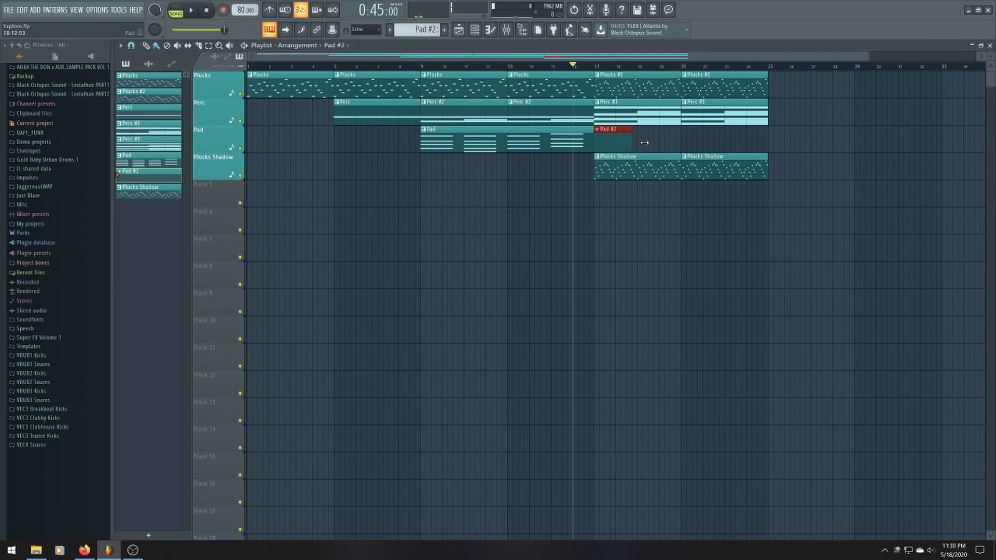
left_click_drag(644, 143, 678, 145)
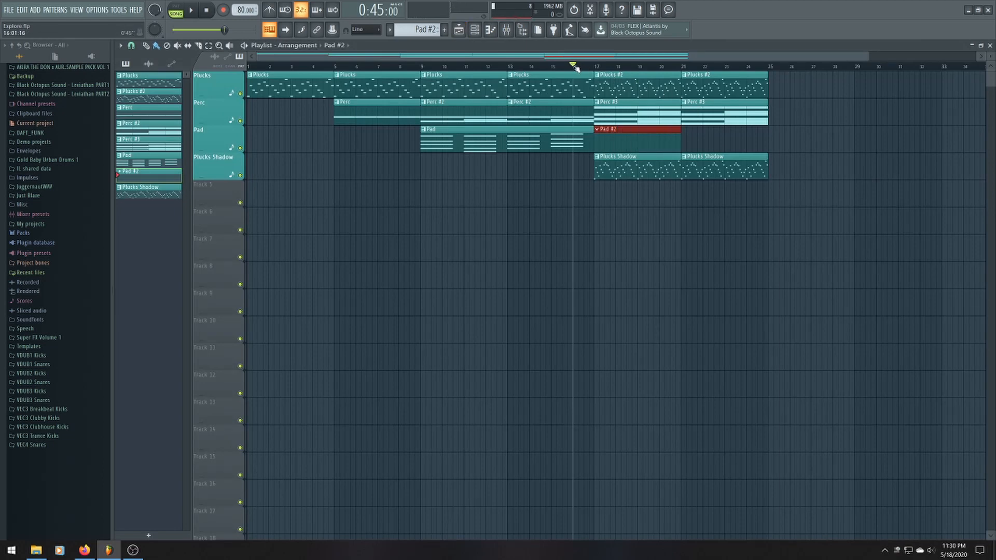
key("space")
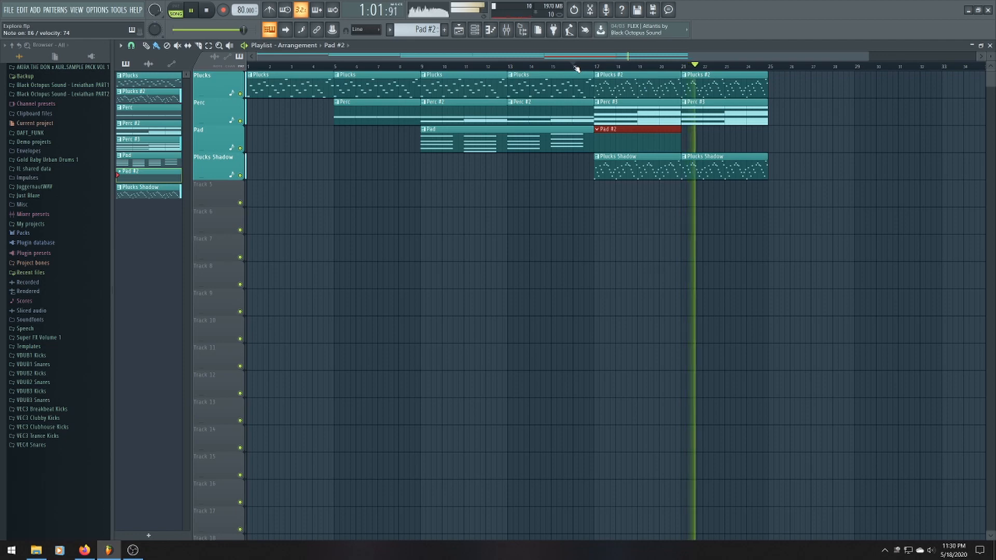
key("space")
scroll(622, 145, "up", 3)
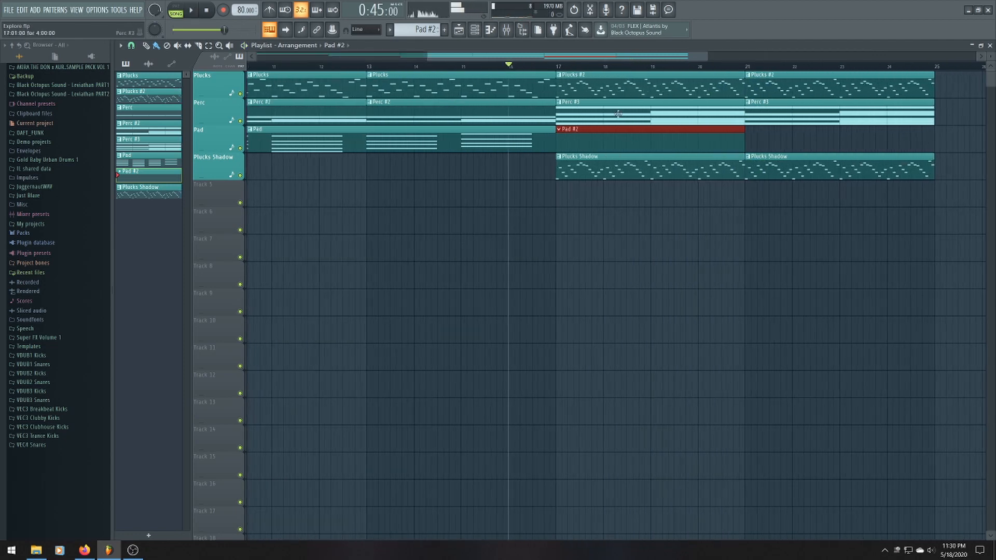
Enter a chord of E5, G5, B5, E6 and G6 at bar 1 in Pad #2's Omnisphere notes
left_click(490, 29)
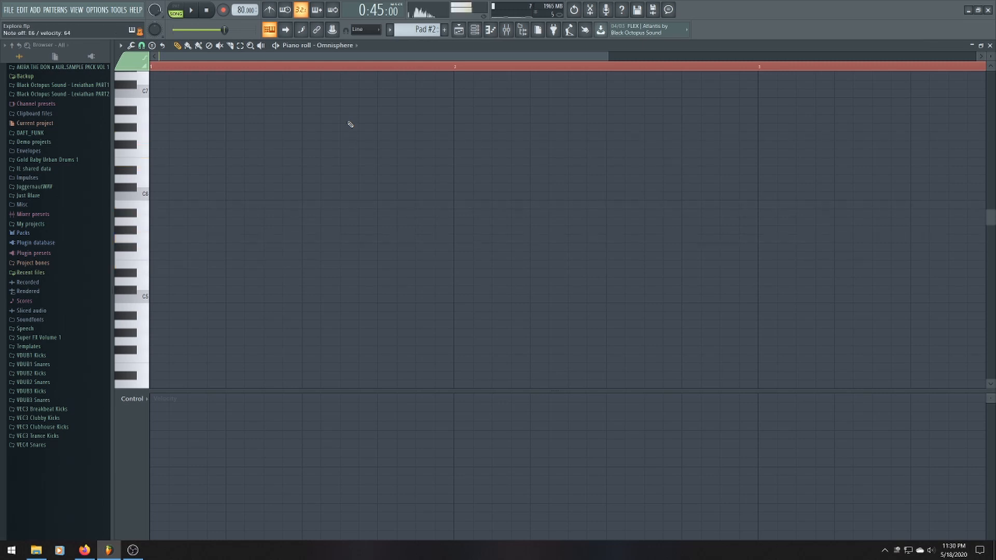
left_click(170, 264)
left_click(159, 238)
left_click(158, 196)
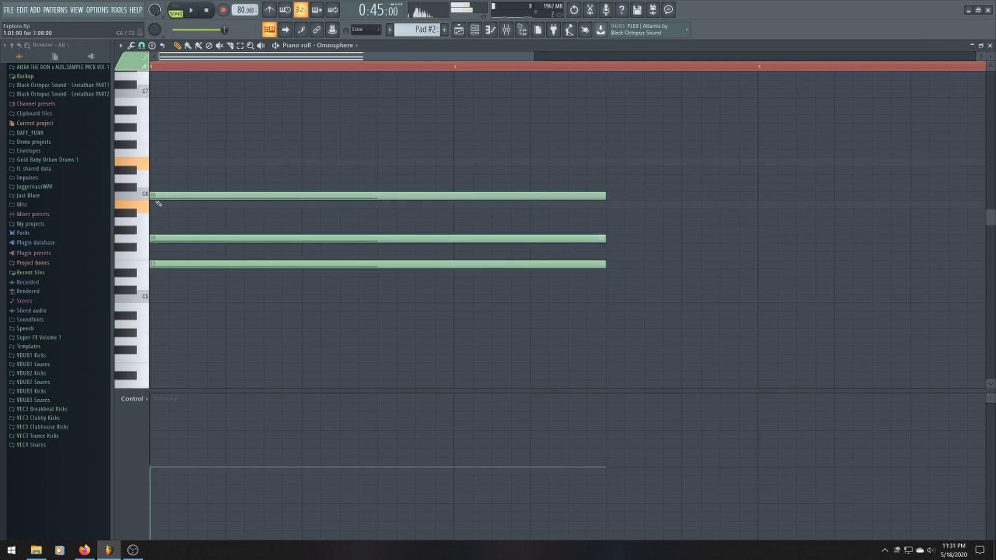
left_click(155, 204)
left_click_drag(155, 197, 160, 162)
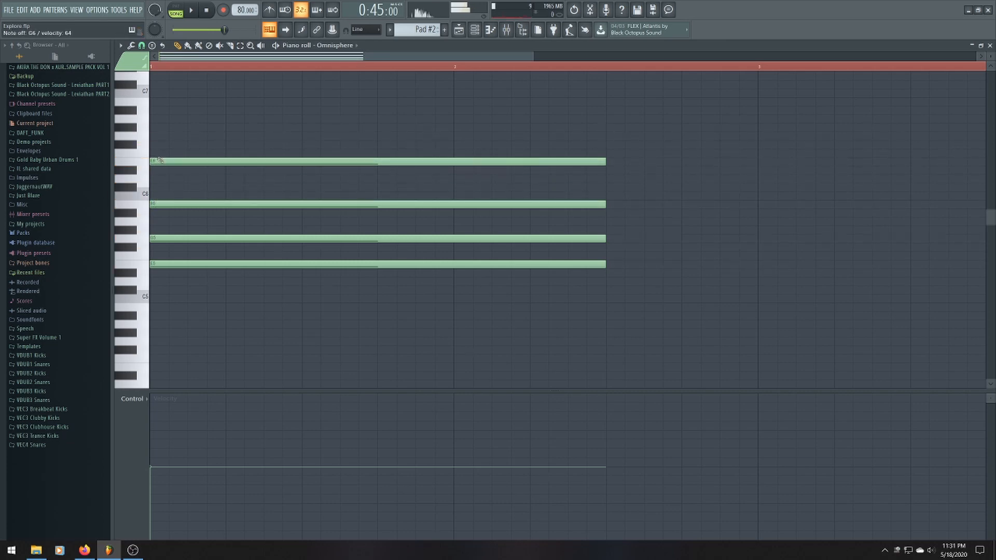
left_click(154, 134)
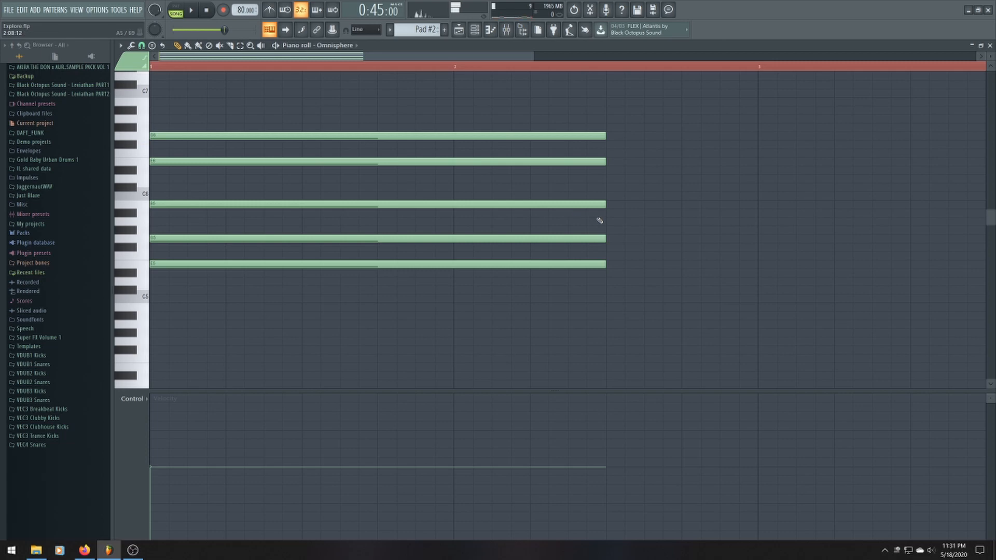
Lengthen all five notes of the first chord to two bars, ending at bar 3, and listen to them in the arrangement
key("ctrl+a")
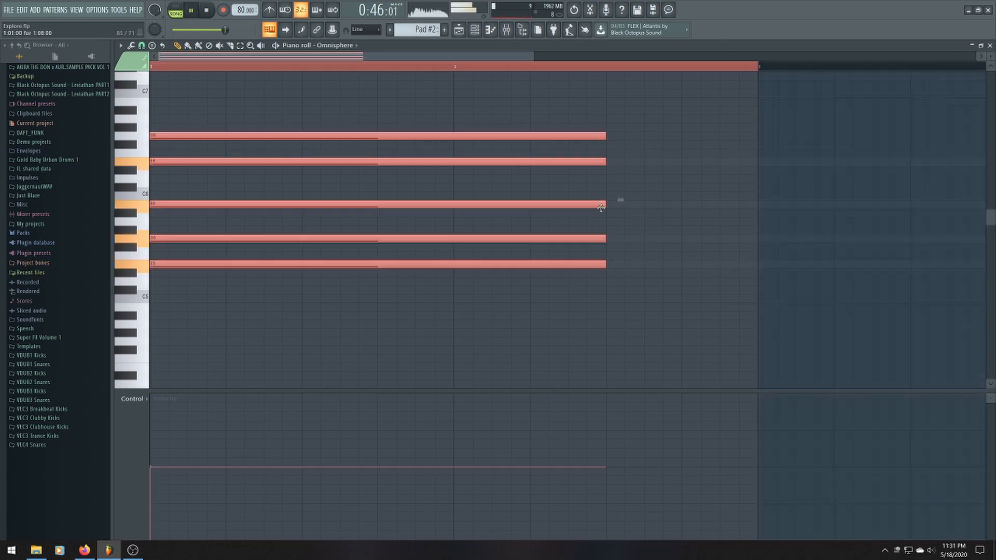
left_click_drag(600, 138, 754, 142)
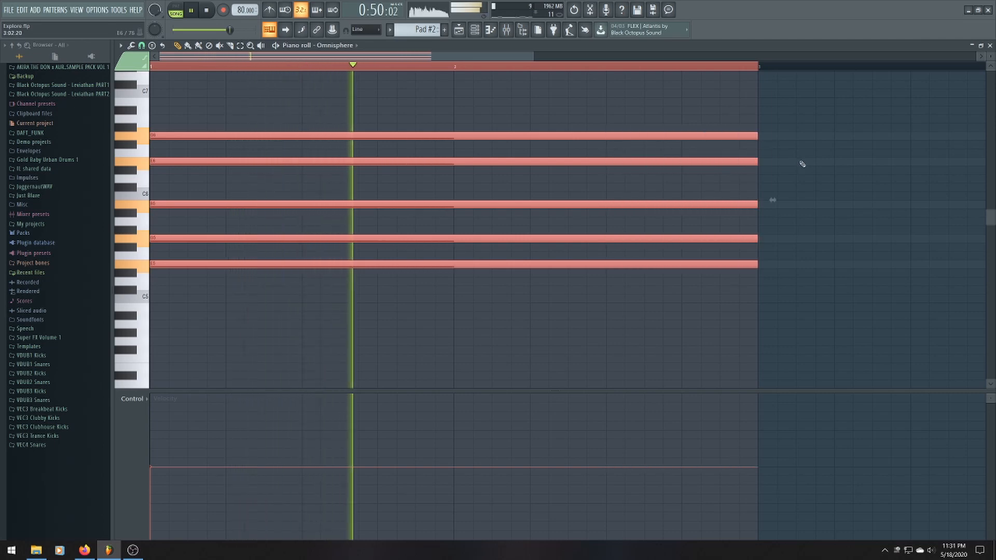
scroll(778, 184, "right", 5)
scroll(758, 192, "down", 2)
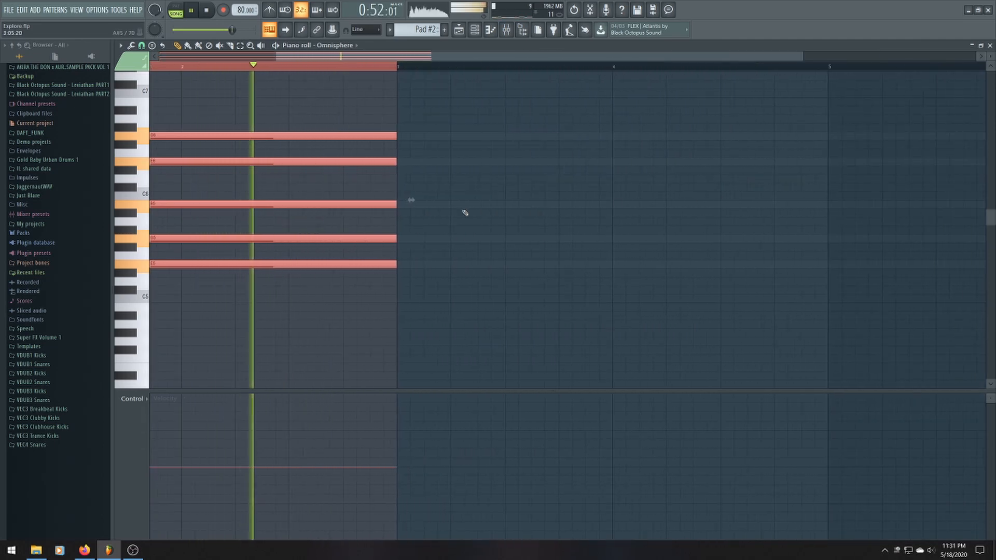
key("space")
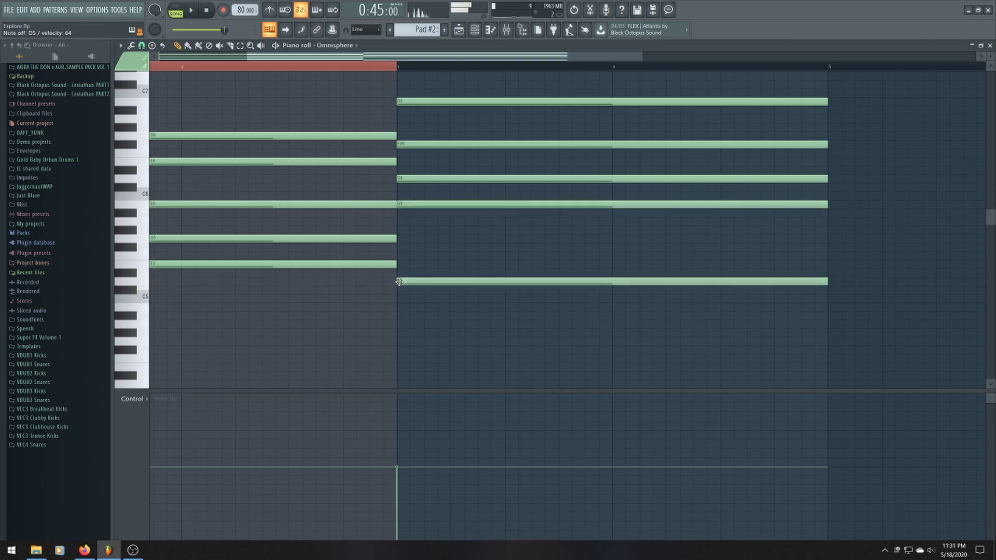
Play Pad #2 from bar 2 of its notes to hear the change between the first two chords
scroll(399, 230, "down", 4)
scroll(397, 228, "up", 6)
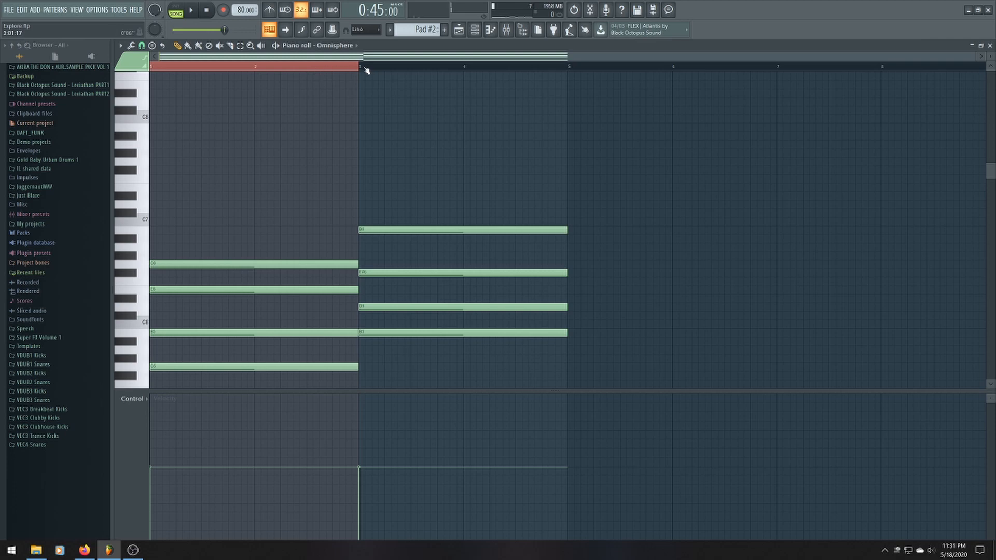
left_click(257, 70)
key("space")
scroll(435, 176, "down", 4)
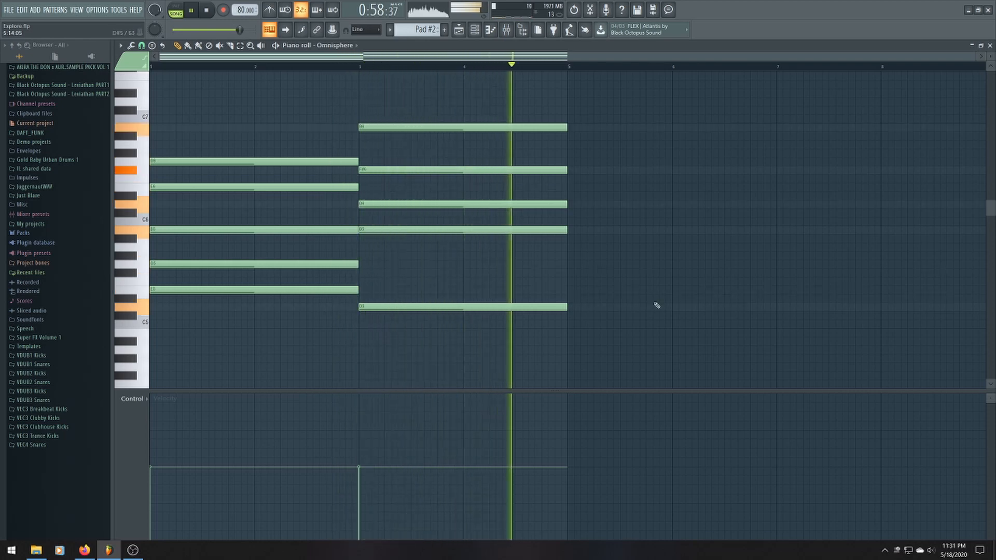
key("space")
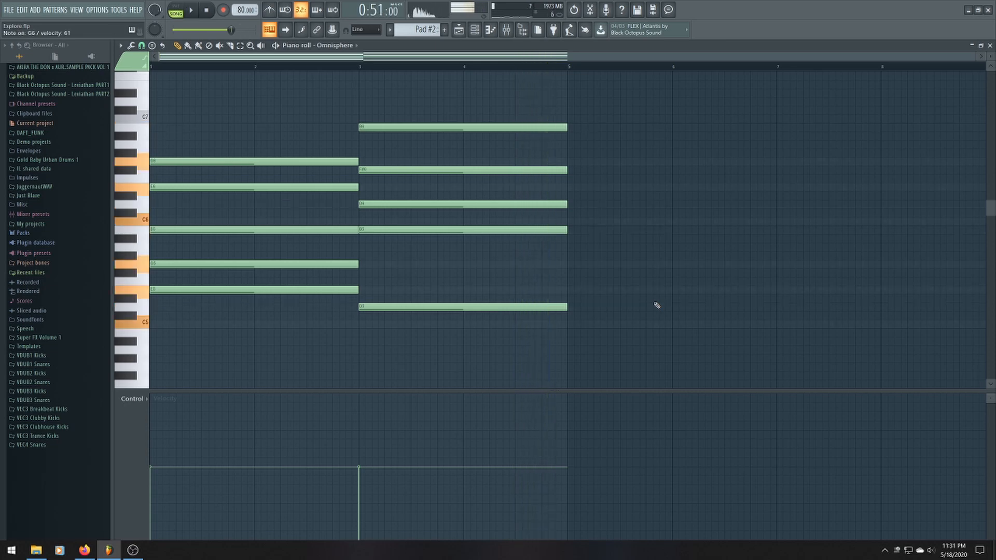
Place two-bar notes C5, E5, G5 and C6 at bar 5 for the third chord, removing the stray B5
left_click(575, 327)
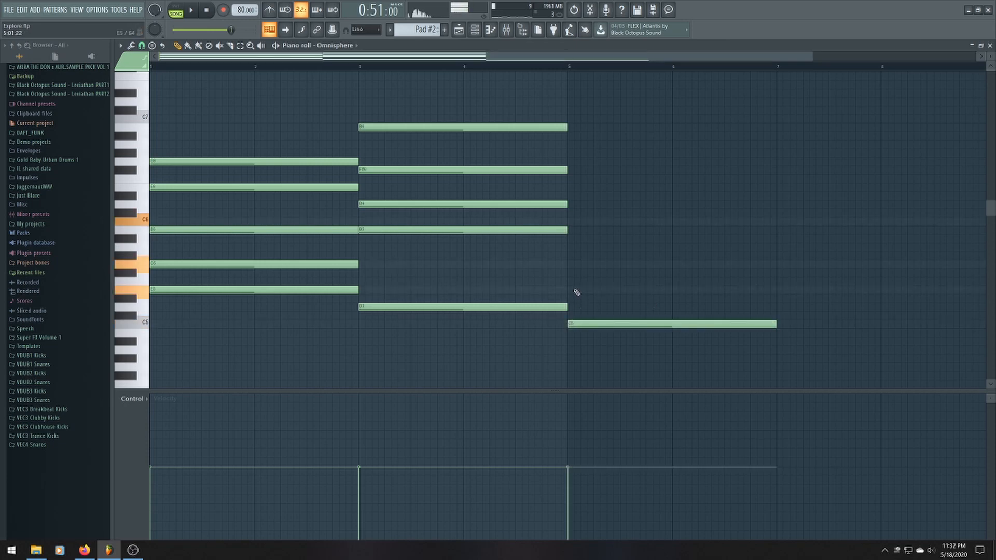
left_click(576, 289)
left_click(571, 265)
left_click(573, 230)
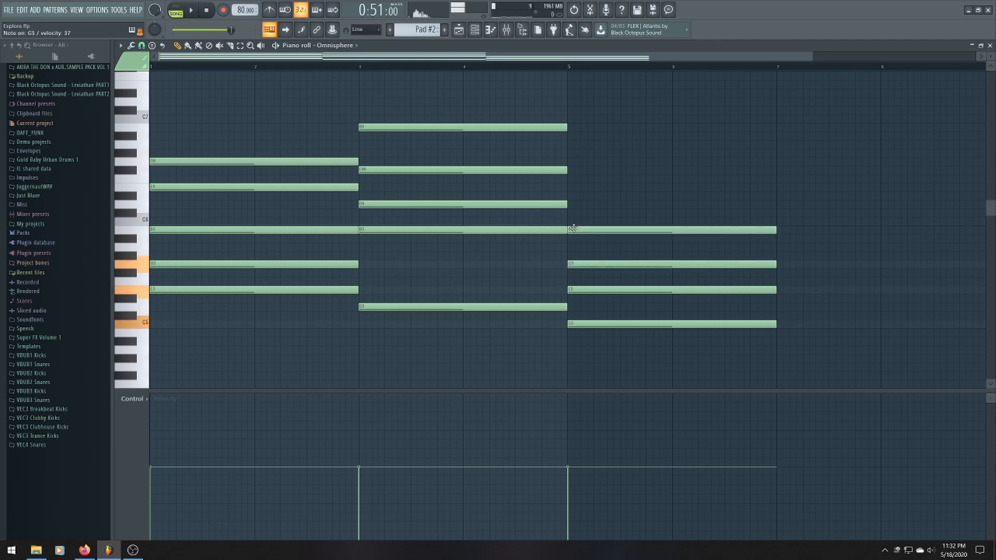
left_click(564, 220)
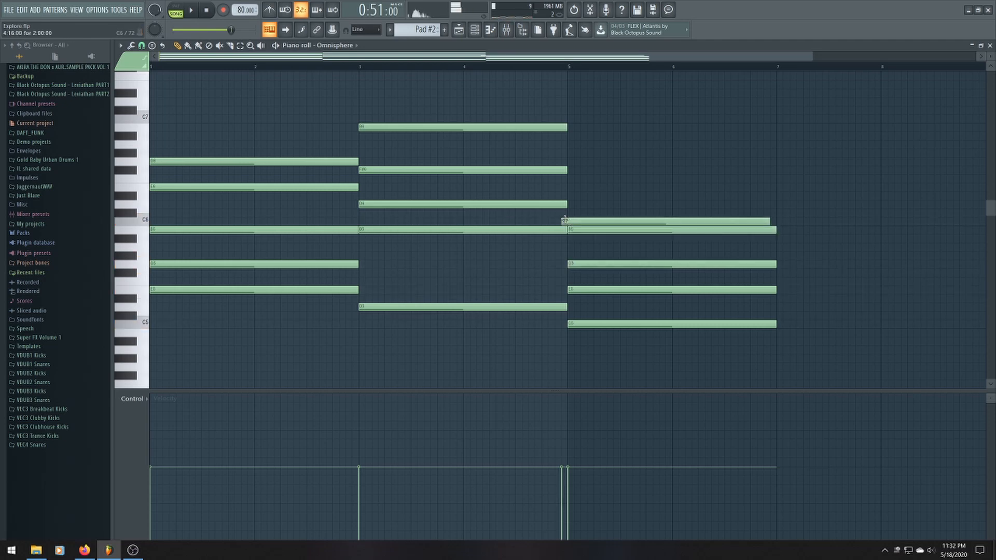
left_click_drag(567, 221, 573, 220)
right_click(574, 229)
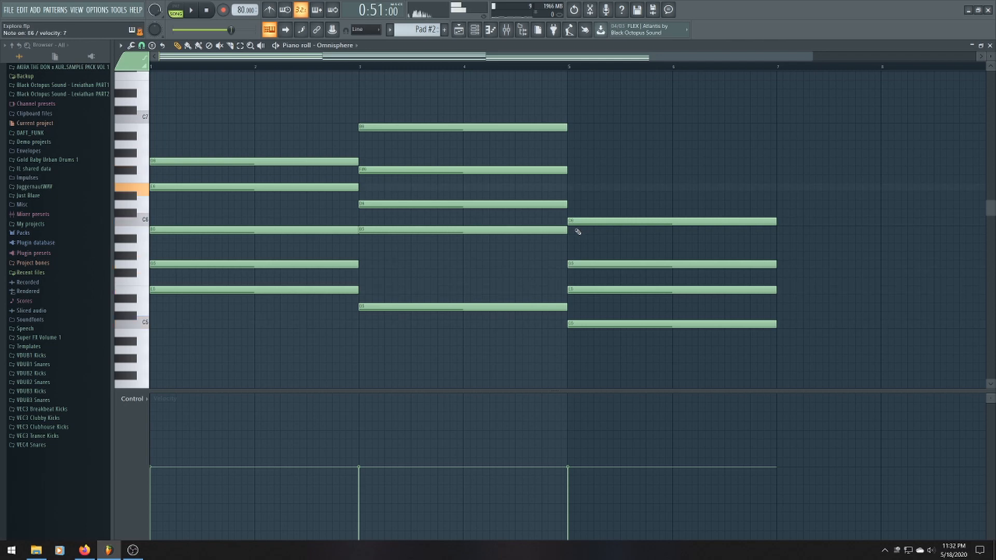
Complete the bar 5 chord with two-bar E6 and G6 notes
left_click(574, 186)
left_click(574, 162)
scroll(574, 162, "down", 2)
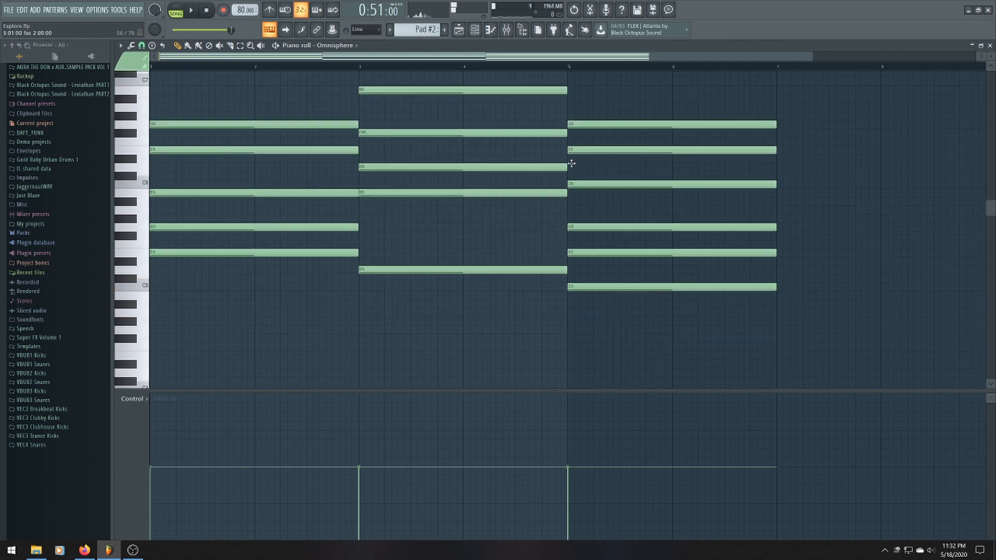
scroll(572, 163, "up", 3)
scroll(448, 165, "down", 1)
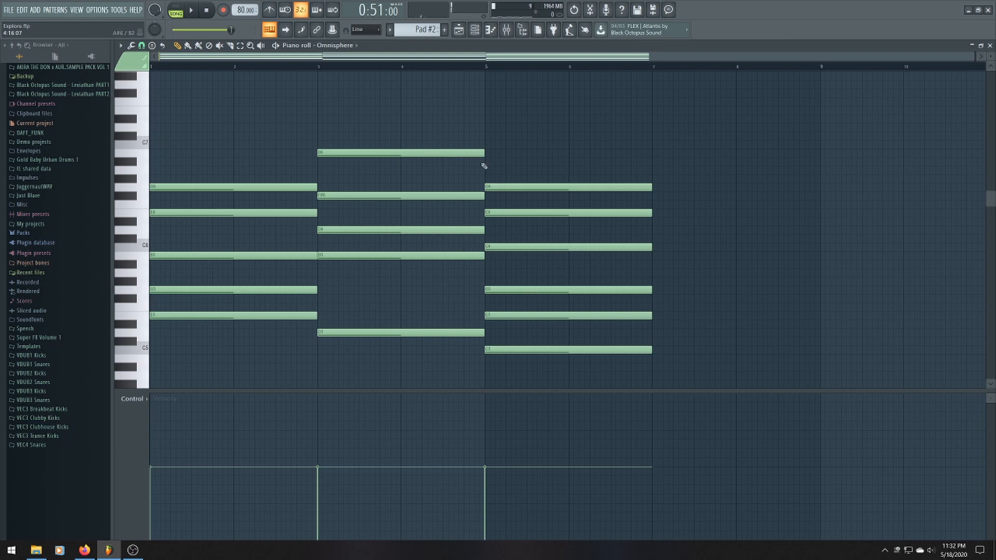
scroll(550, 153, "up", 1)
scroll(554, 162, "down", 1)
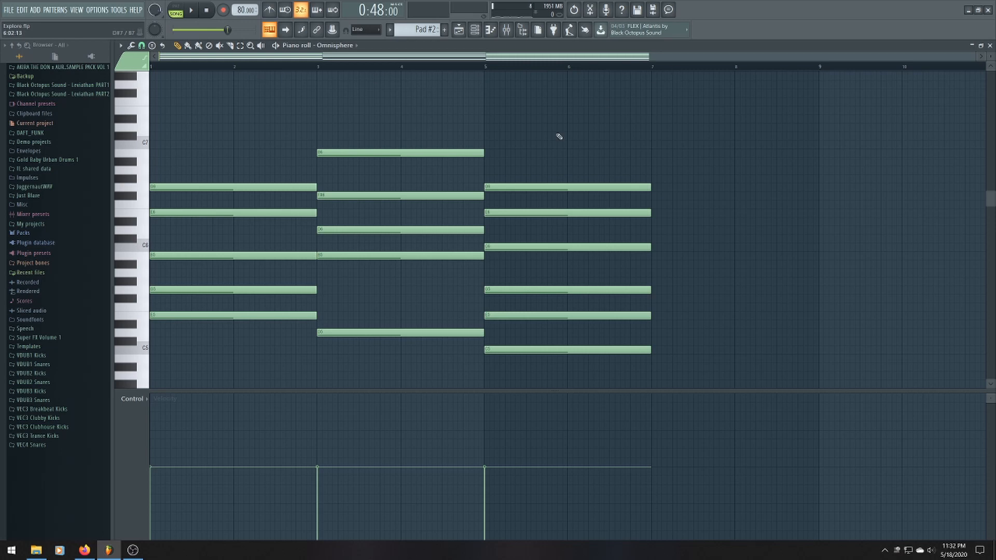
Extend the Pad #2 clip on the Pad track in the playlist to end at bar 25
key("F5")
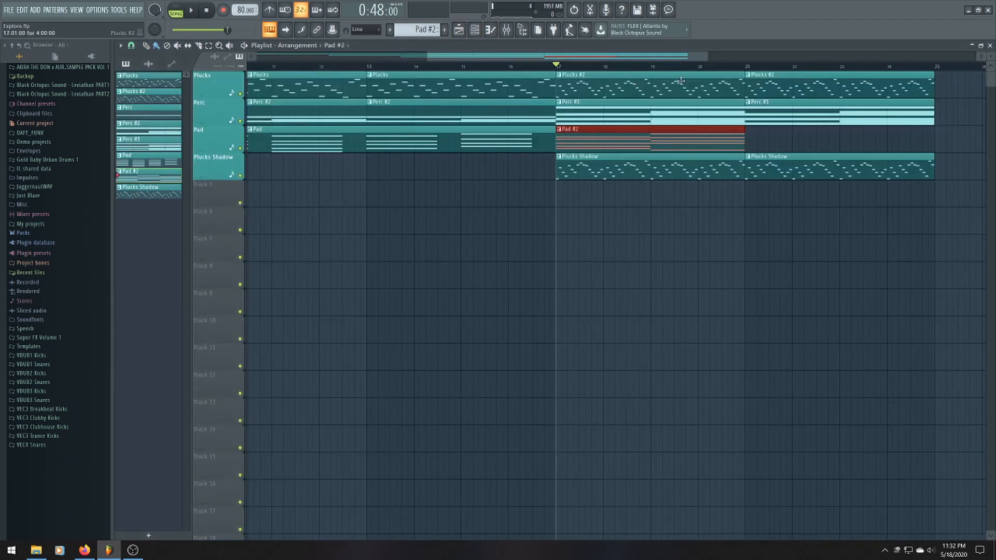
left_click_drag(742, 143, 924, 153)
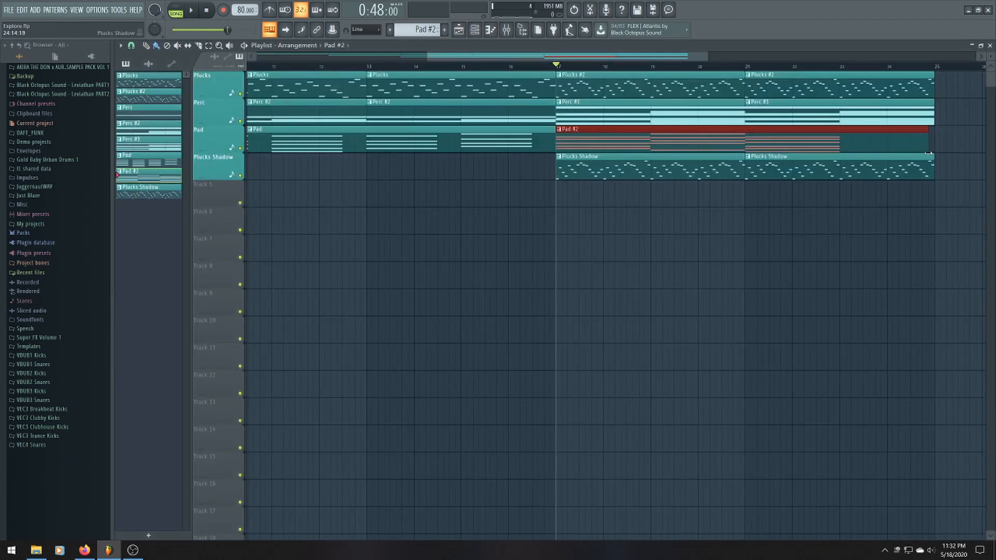
scroll(762, 128, "down", 3)
left_click_drag(702, 57, 731, 56)
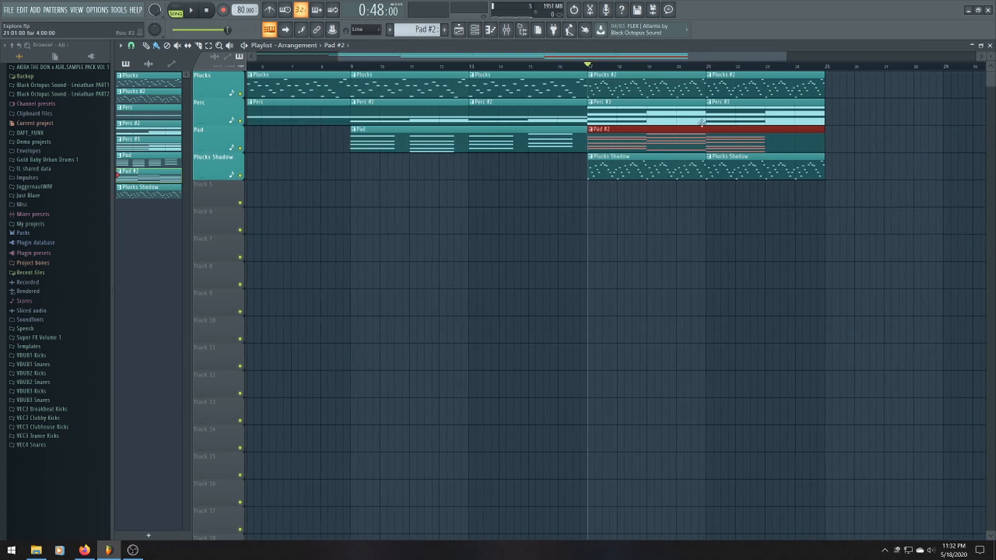
scroll(688, 149, "up", 4)
scroll(687, 149, "down", 3)
Play the arrangement from bar 16 and open Pad #2's notes to follow the chords during playback
key("space")
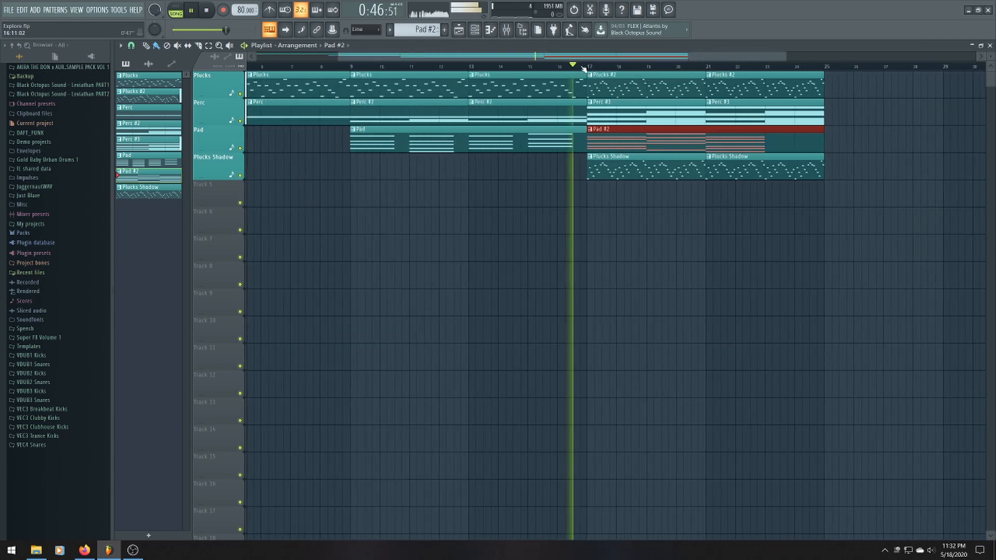
double_click(787, 142)
scroll(500, 200, "down", 1)
scroll(500, 200, "down", 2)
scroll(465, 231, "down", 1)
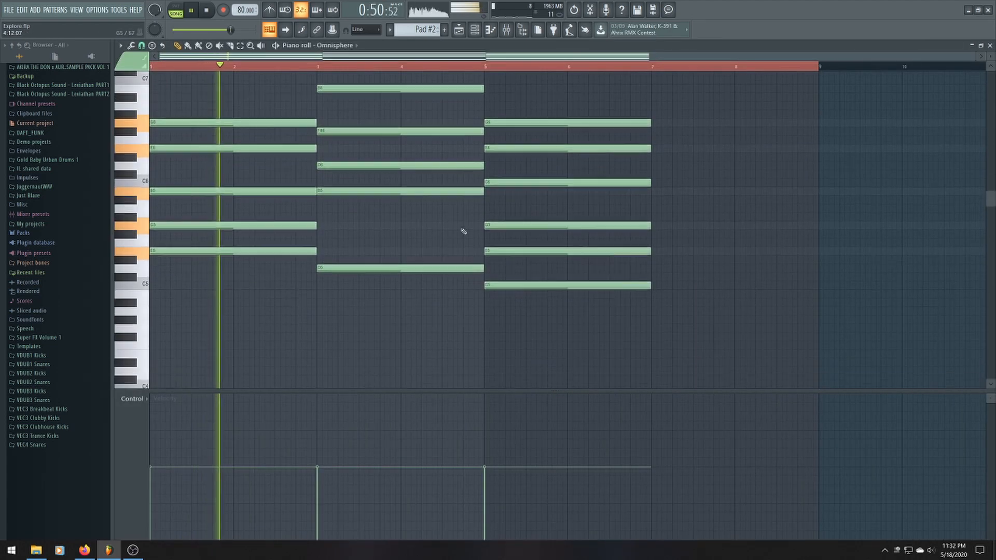
Listen to the Pad #2 chords up to bar 7, examining the bar 3 chord's notes for reference
scroll(481, 233, "up", 6)
scroll(480, 231, "down", 3)
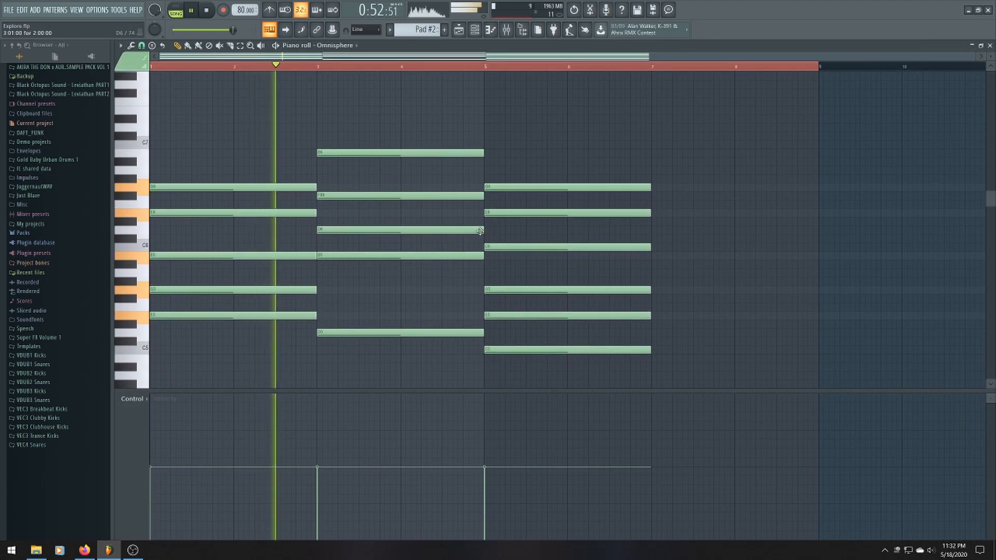
scroll(480, 231, "down", 3)
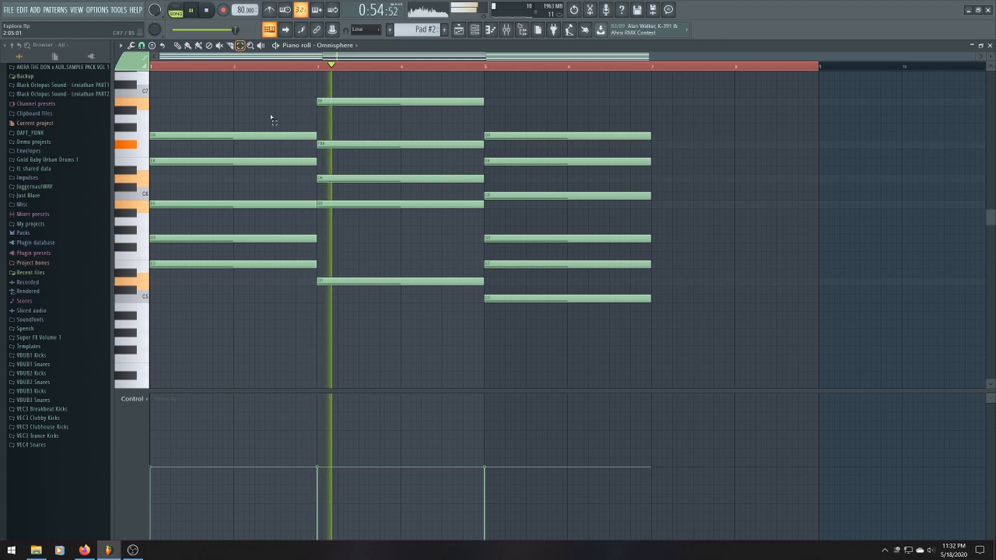
left_click_drag(389, 286, 402, 97)
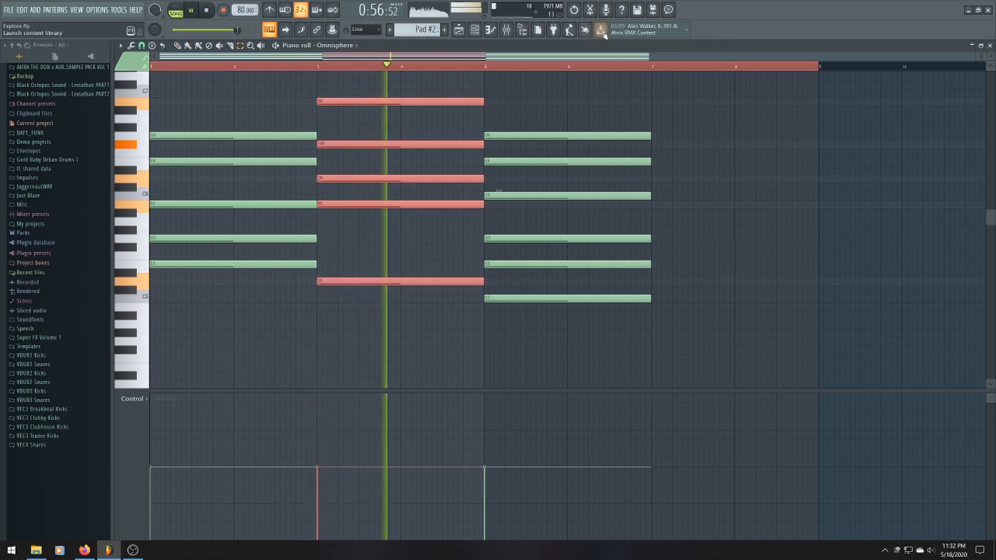
left_click(767, 144)
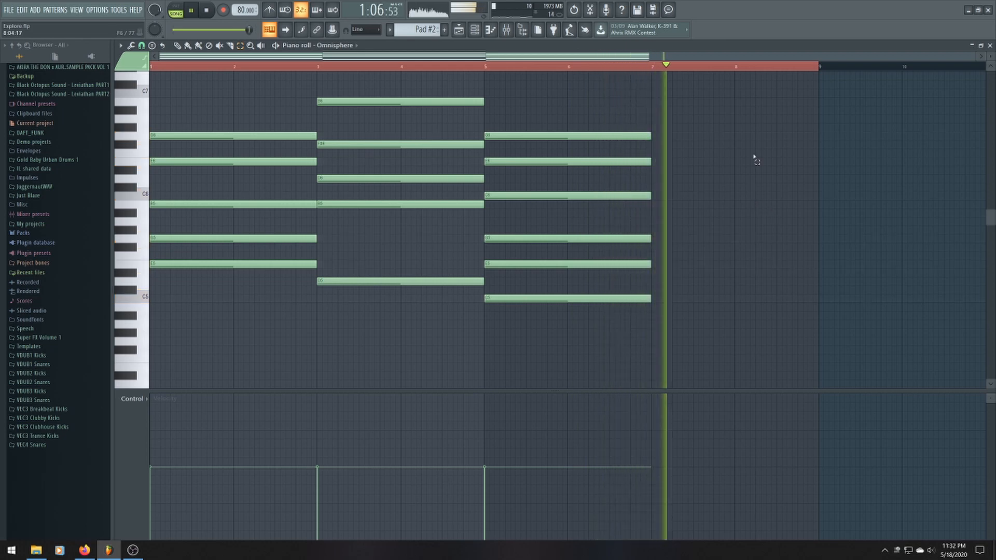
key("space")
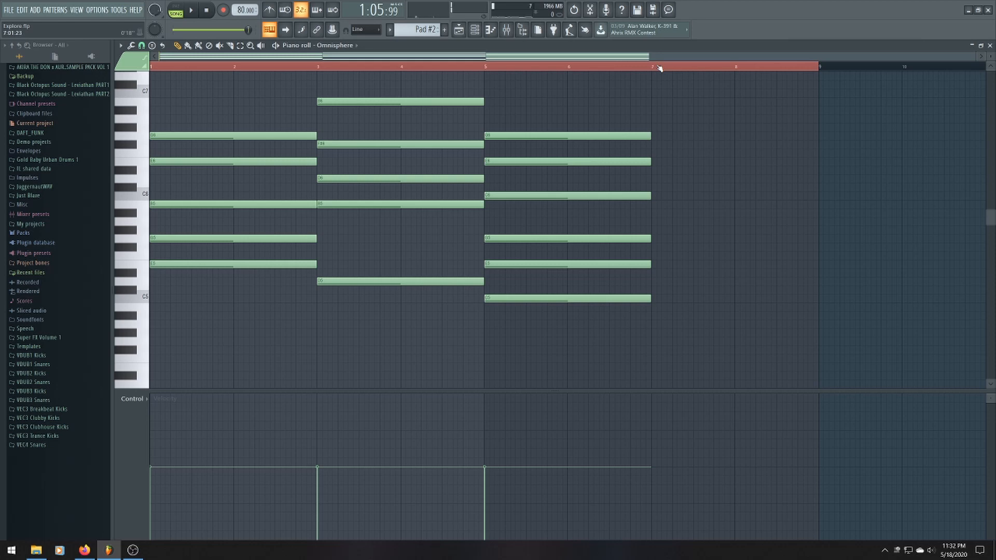
key("space")
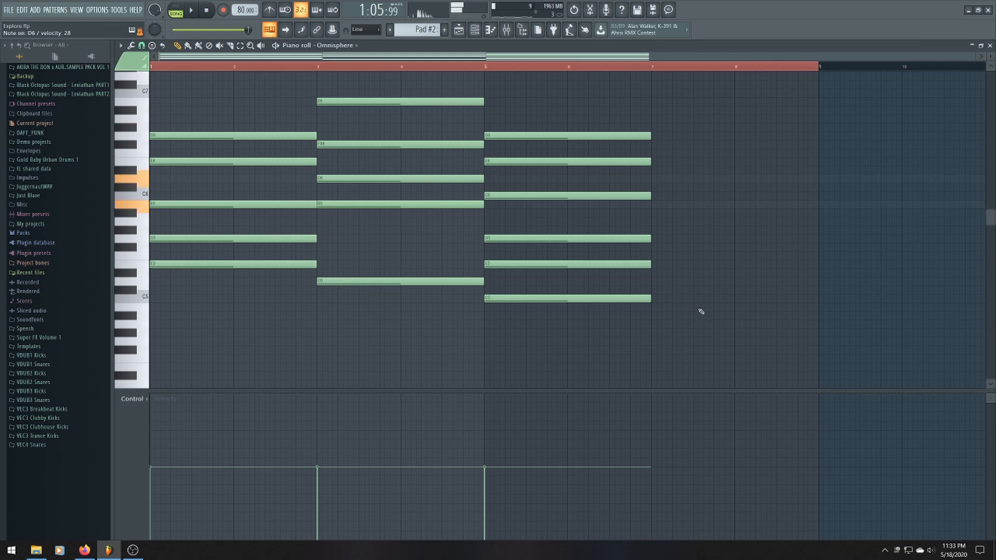
Add the fourth chord at bar 7 with two-bar notes B5, D6, F#6, B4 and D5
left_click(655, 204)
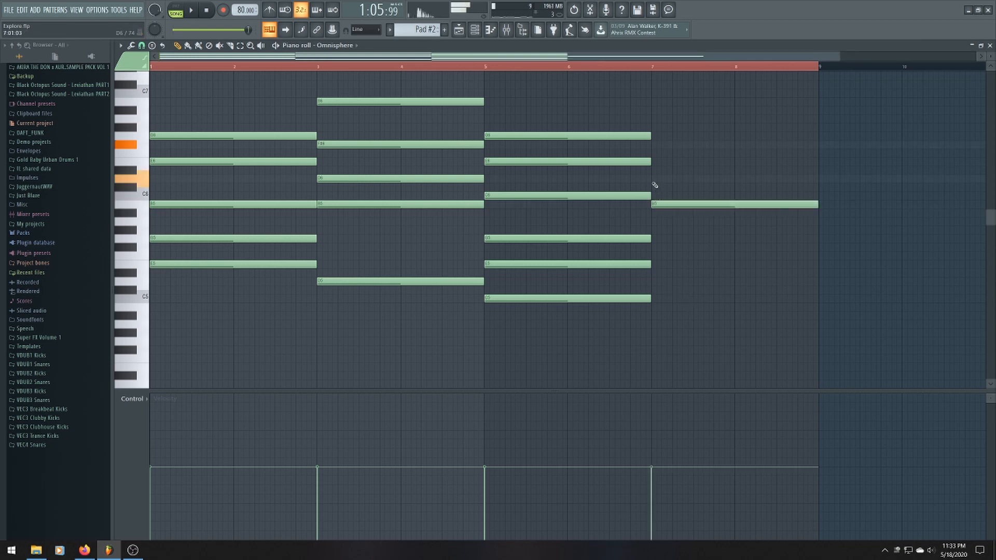
left_click(654, 180)
left_click(652, 144)
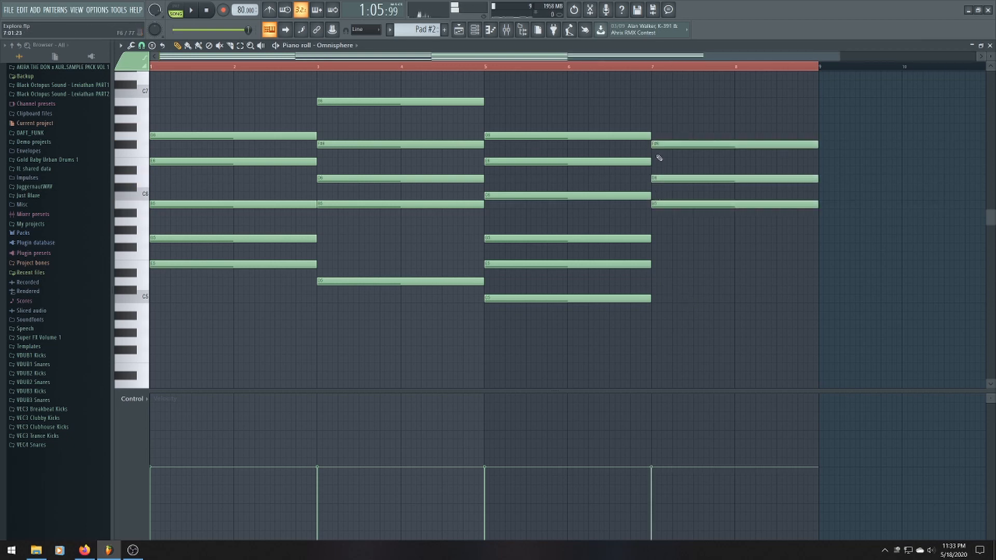
left_click(655, 307)
left_click(655, 281)
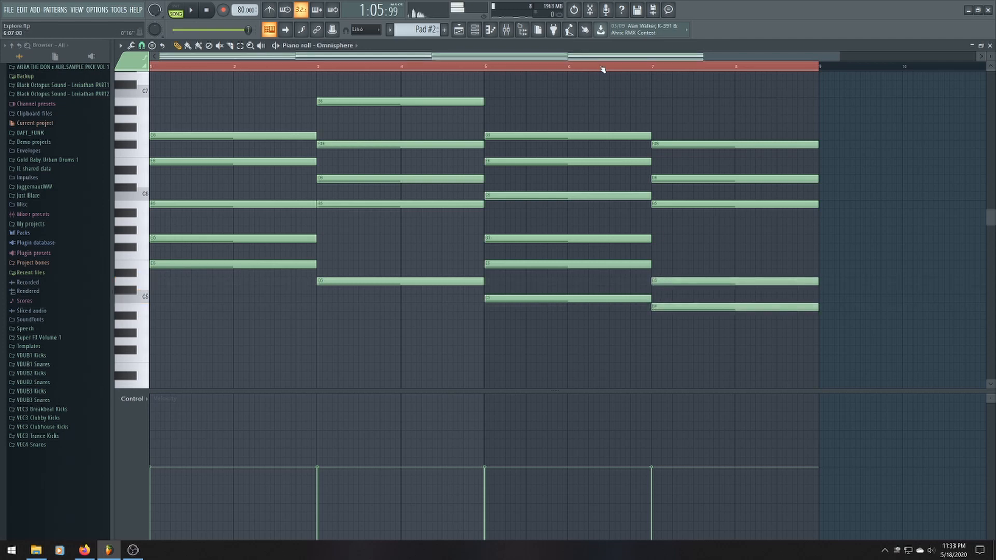
Play Pad #2 from about bar 6 of the pattern to hear the fourth chord, and return to the playlist
left_click(574, 68)
key("space")
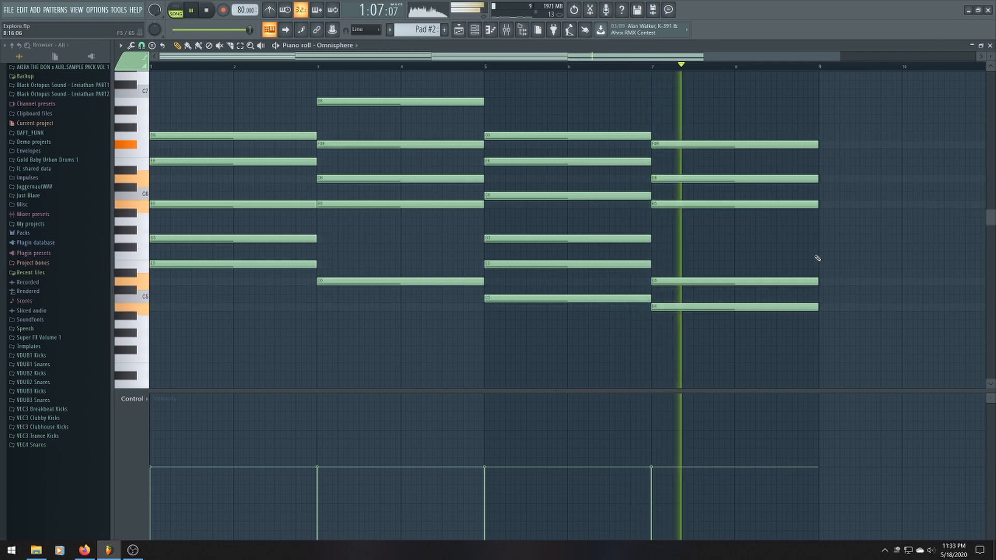
left_click(459, 32)
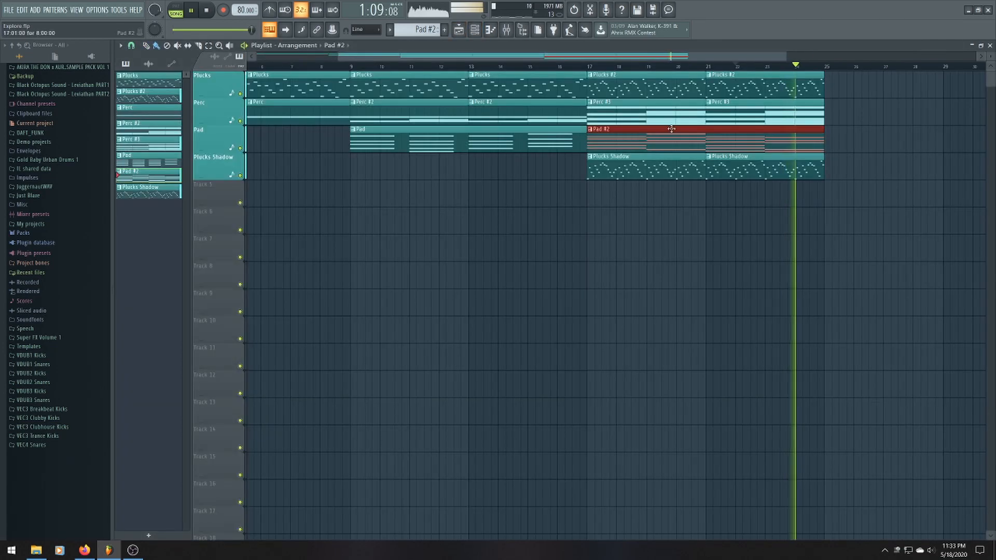
key("space")
Duplicate all clips between bars 17 and 25 on the four tracks so that the copies fill bars 25 to 33
scroll(623, 128, "down", 2)
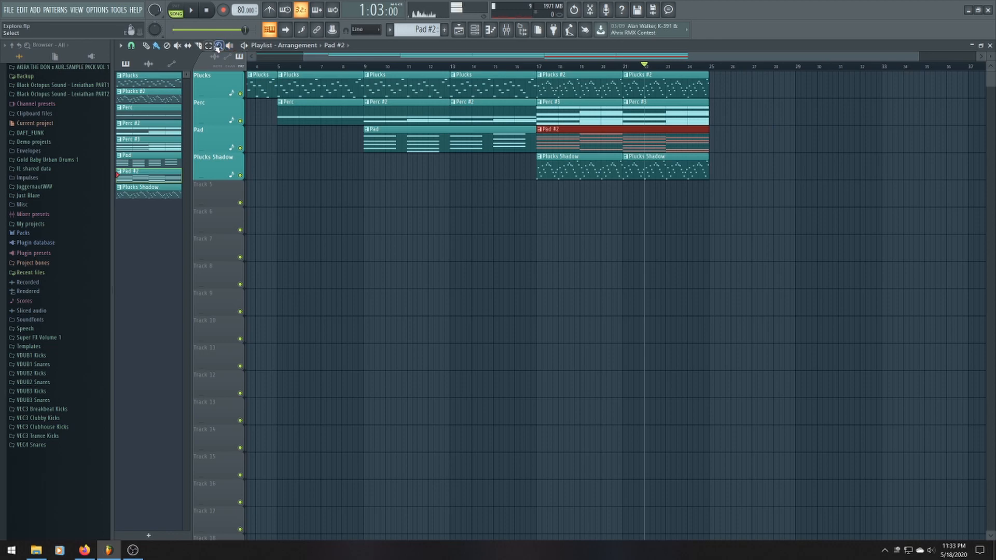
left_click(713, 150)
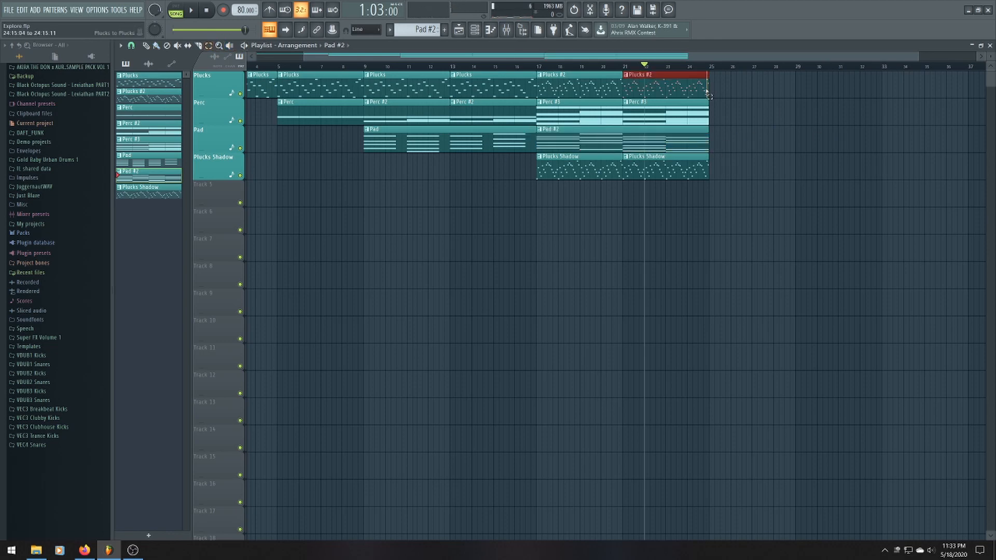
left_click_drag(708, 95, 542, 169)
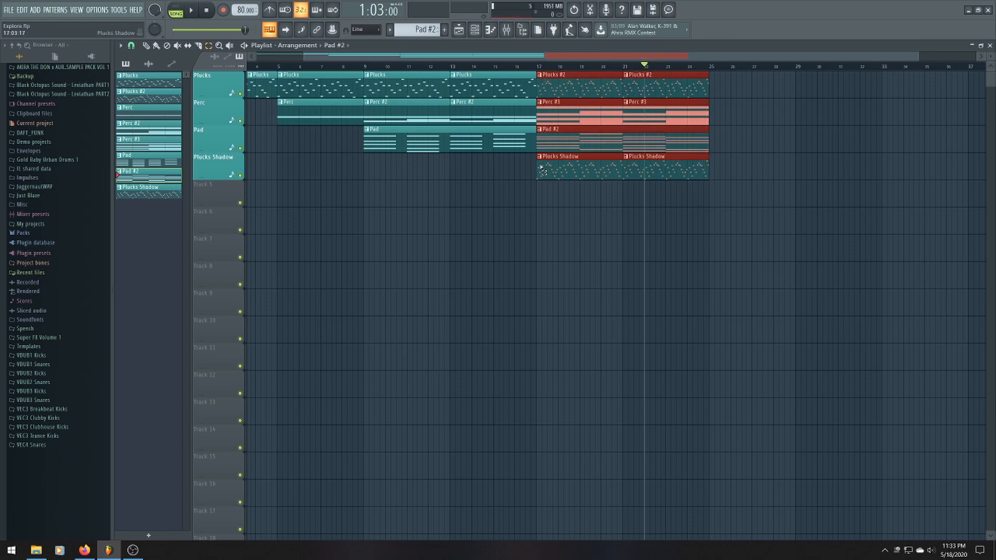
key("ctrl+b")
scroll(462, 275, "down", 2)
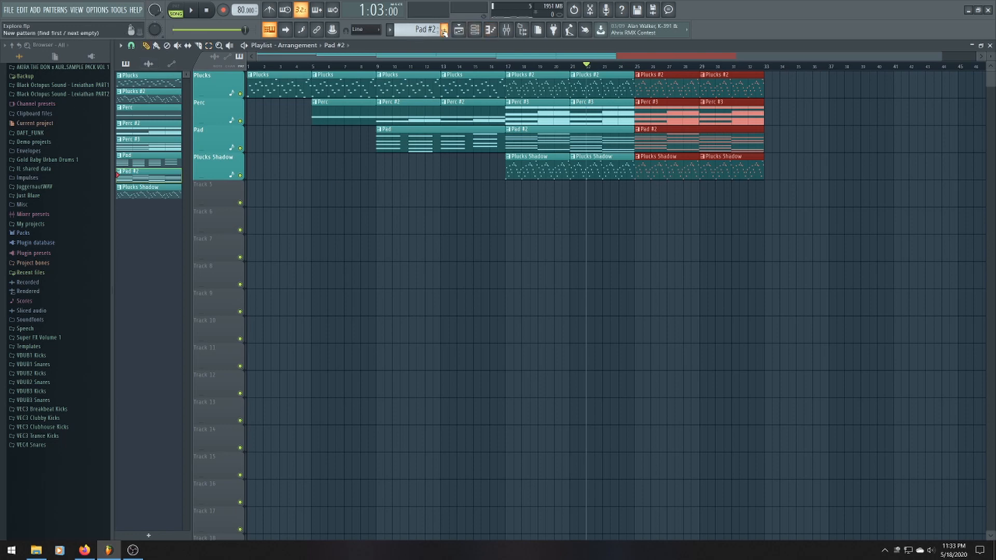
left_click(646, 209)
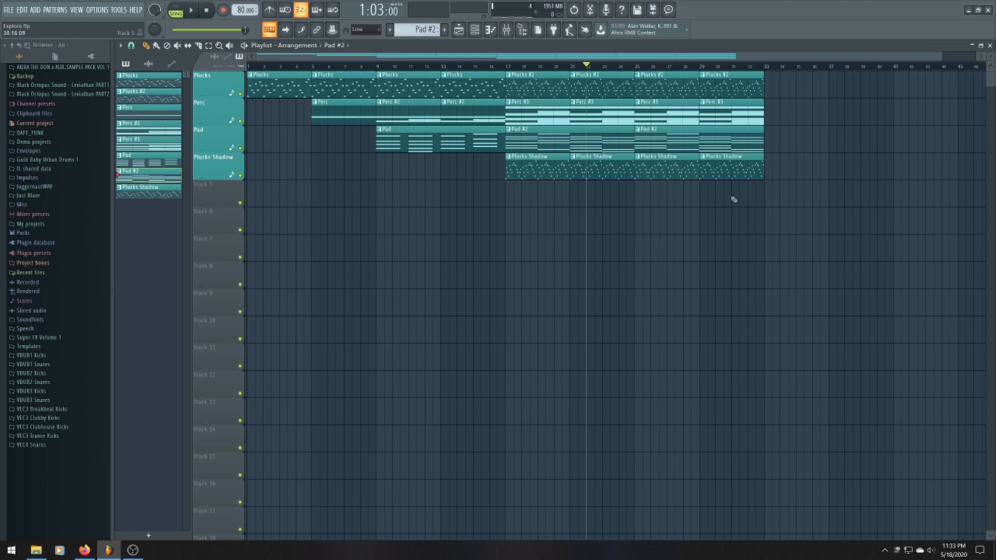
Create a new pattern named Glass Piano
left_click(444, 34)
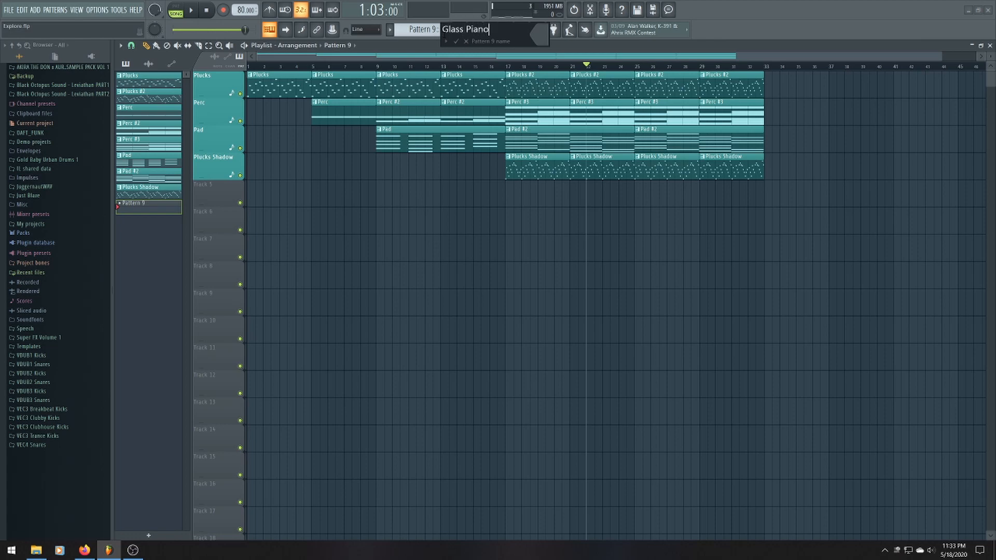
left_click(538, 40)
left_click(554, 77)
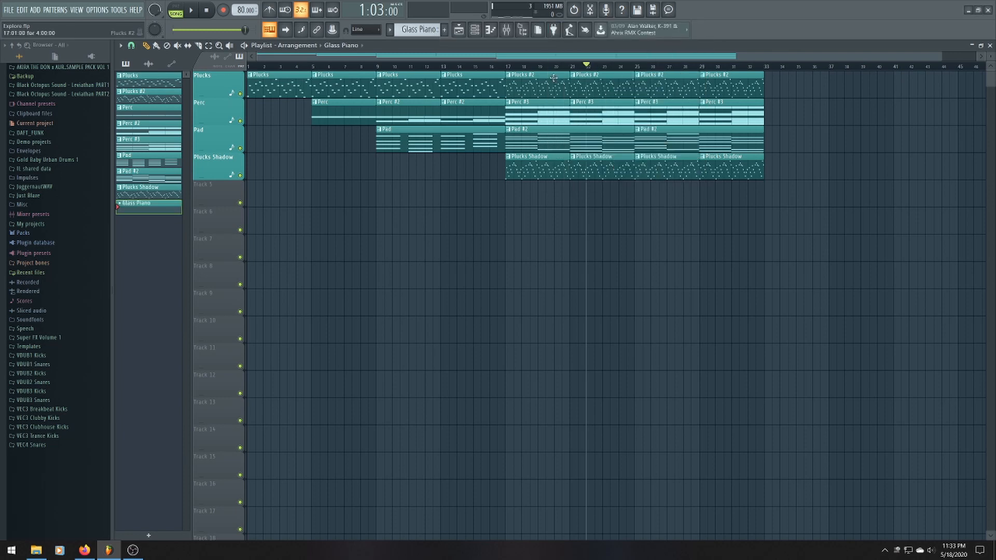
Place a Glass Piano clip at bar 25 on Track 5 and auto-name the track after it
left_click(637, 204)
right_click(220, 196)
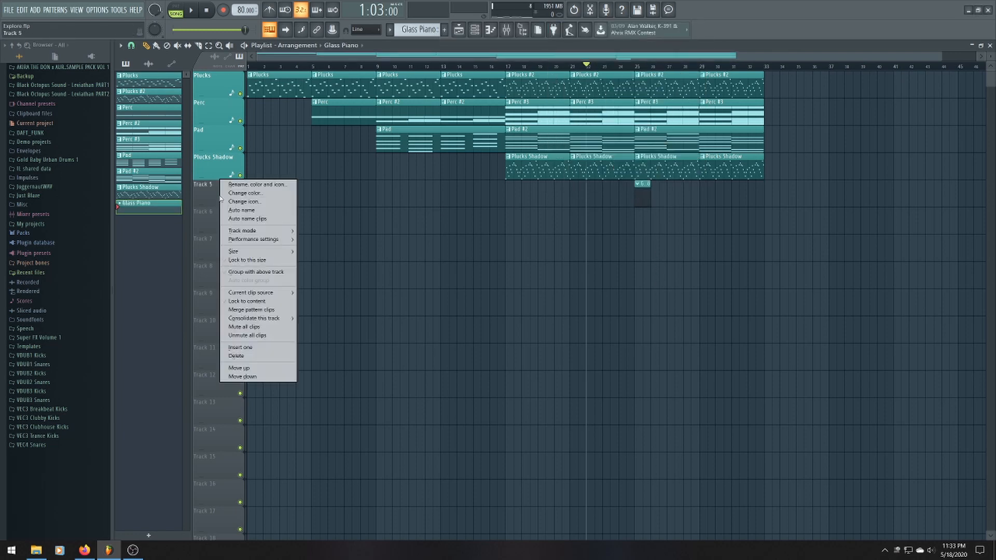
left_click(256, 211)
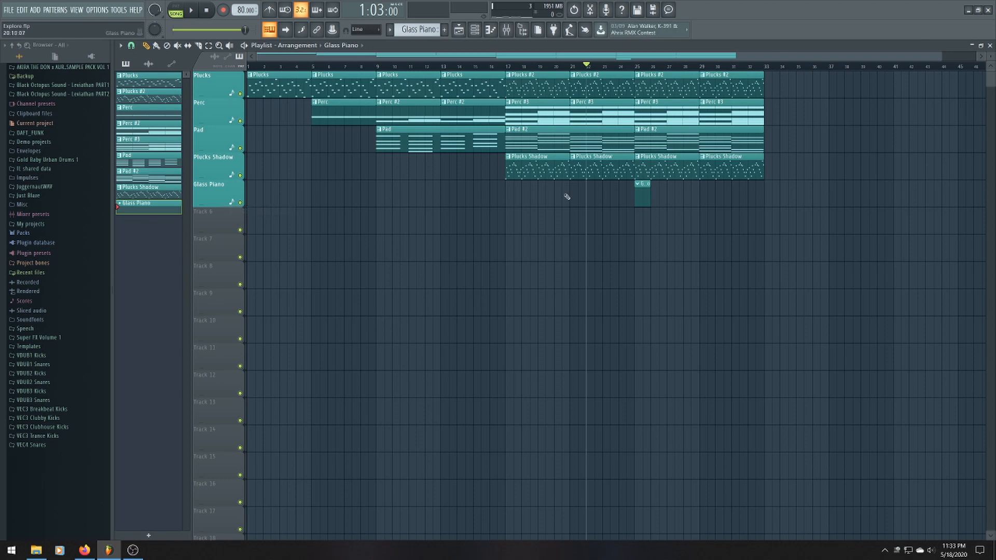
Play the song from the start and open the Nexus #2 instrument from the channel rack
scroll(527, 209, "down", 1)
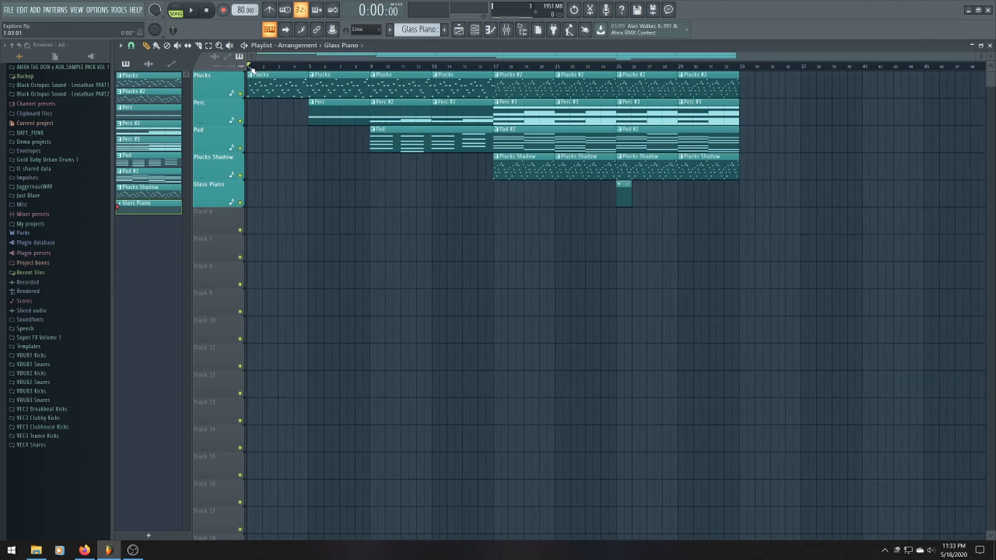
left_click(489, 30)
left_click(475, 29)
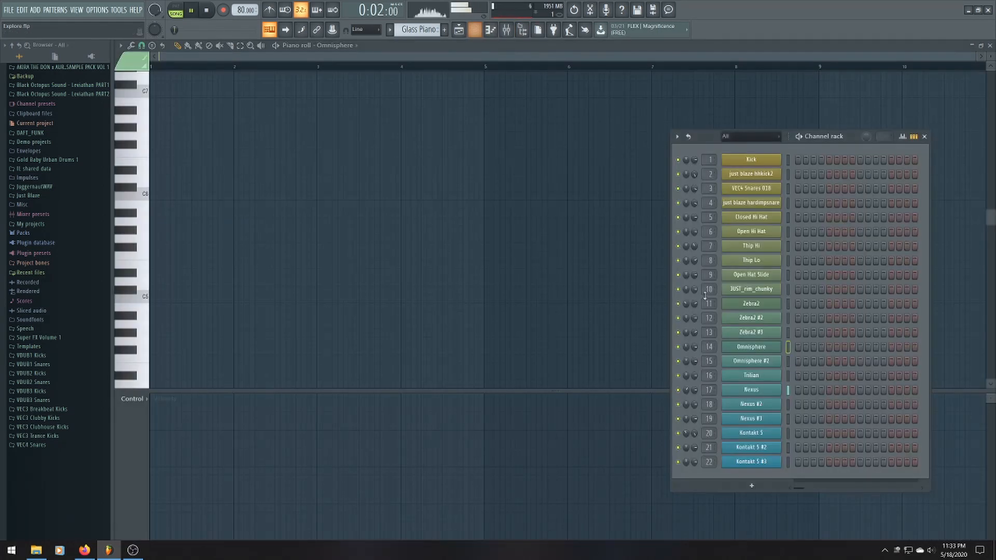
left_click(776, 405)
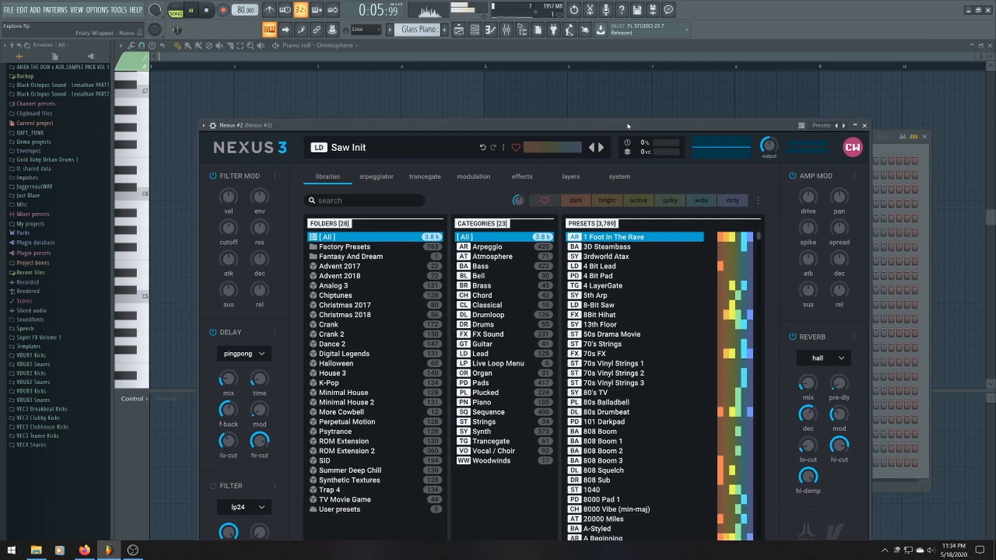
left_click(518, 96)
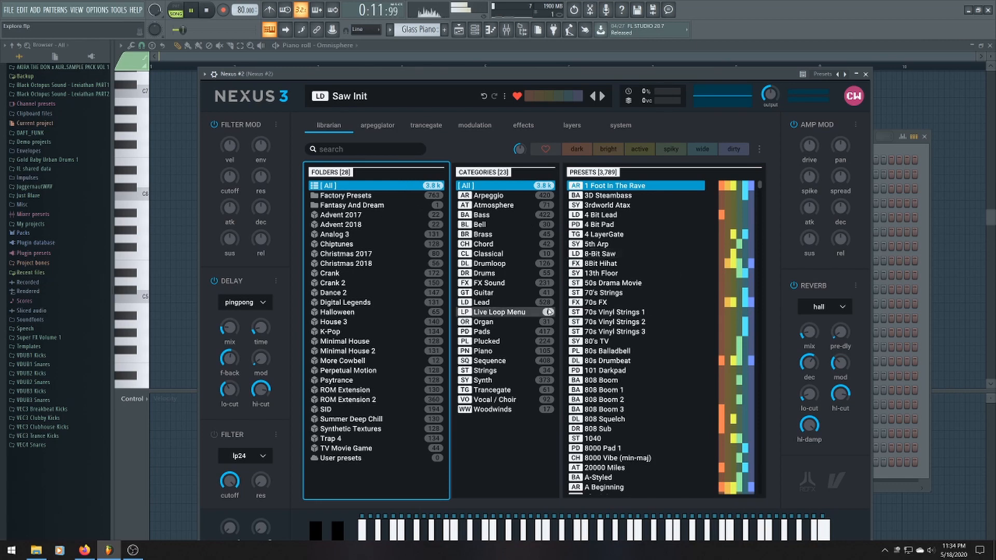
Filter the Nexus Piano category to favourites and load the Zen preset
left_click(483, 352)
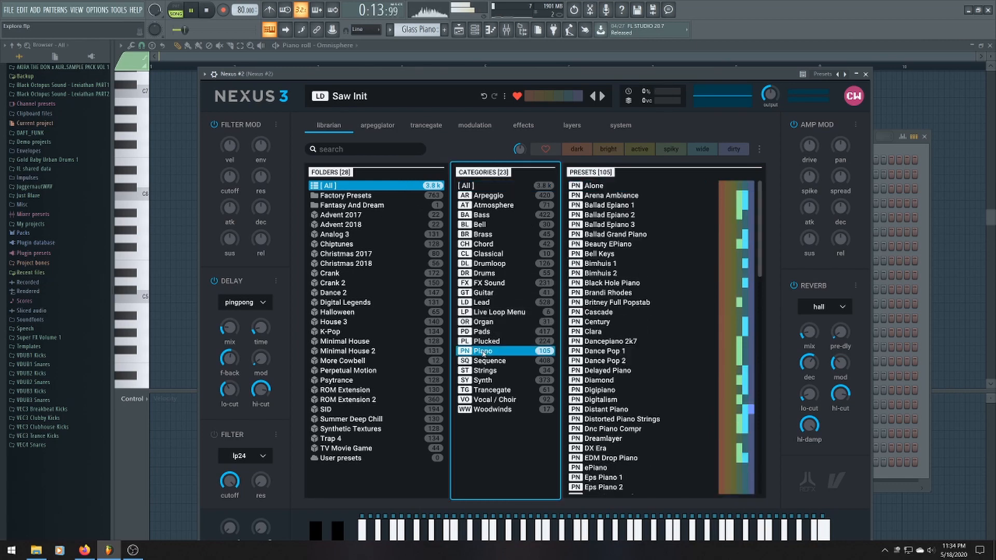
left_click(545, 148)
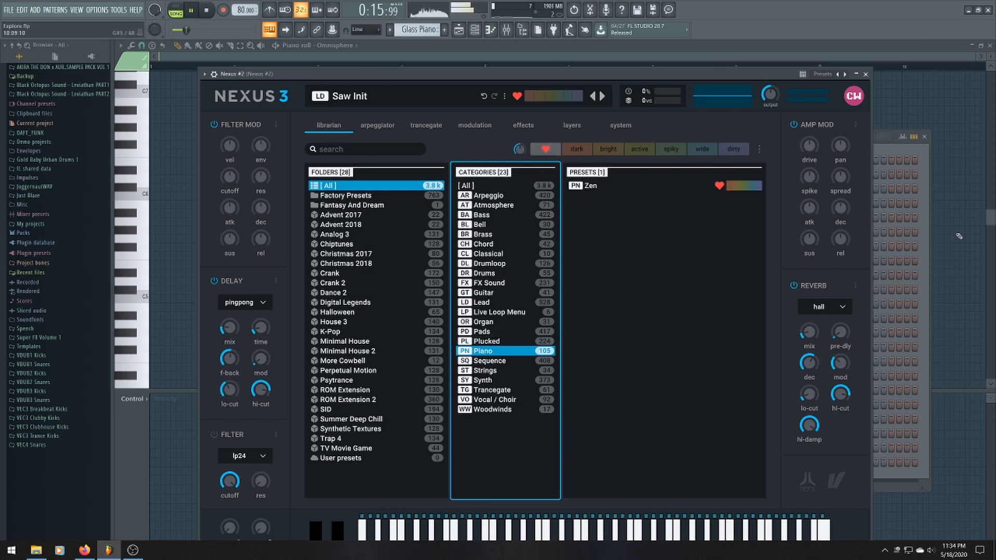
left_click(622, 186)
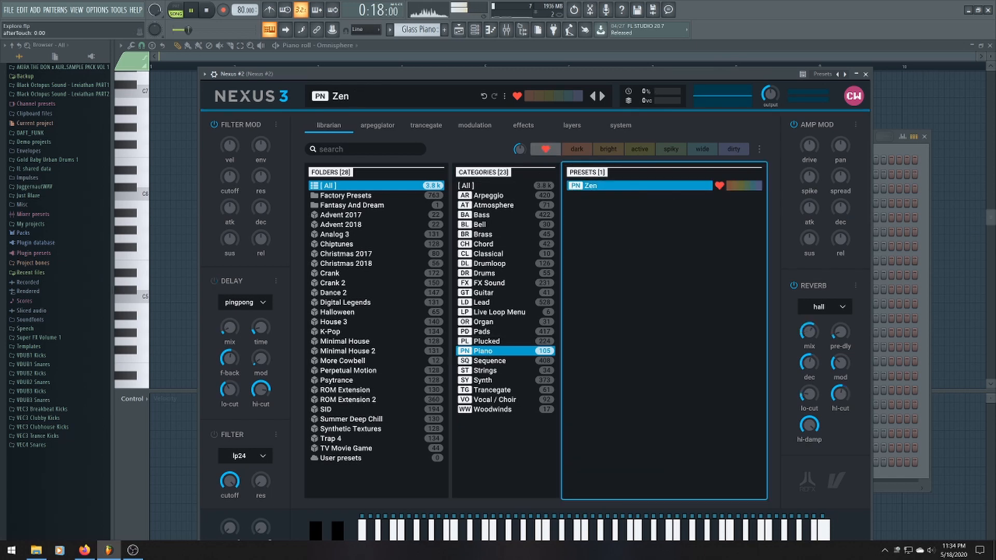
Extend the Glass Piano clip in the playlist to end at bar 33 and save the project
left_click(656, 62)
left_click(459, 29)
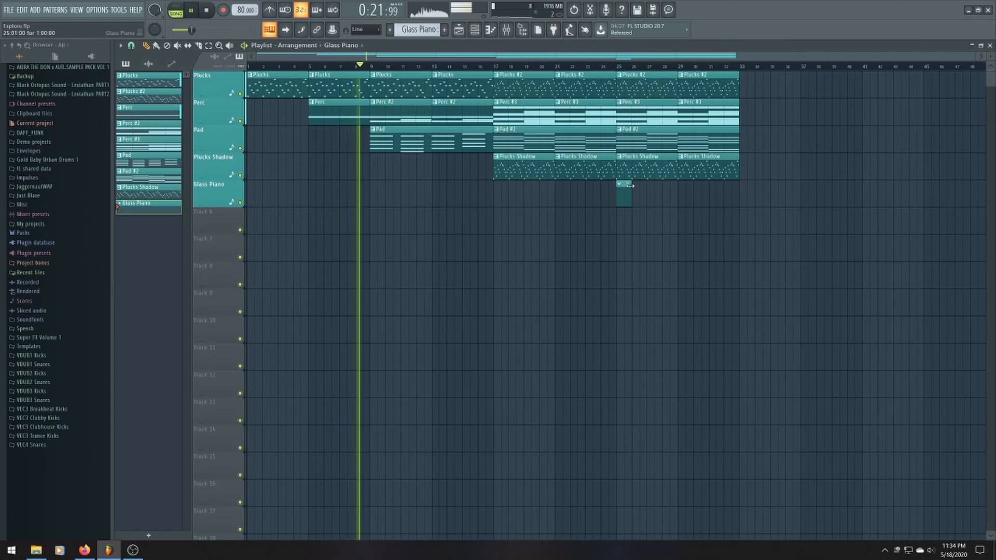
left_click_drag(631, 192, 737, 194)
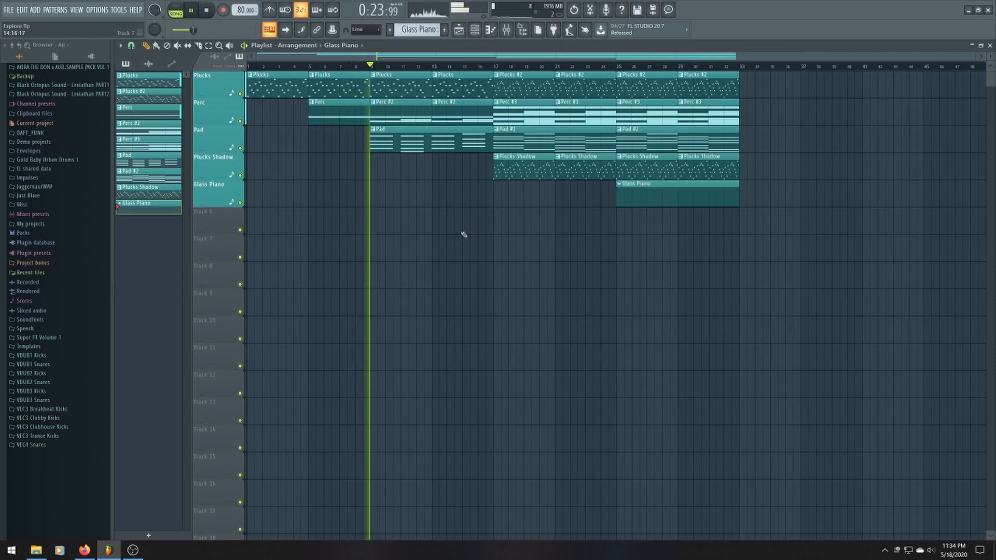
scroll(491, 192, "up", 3)
scroll(459, 216, "down", 1)
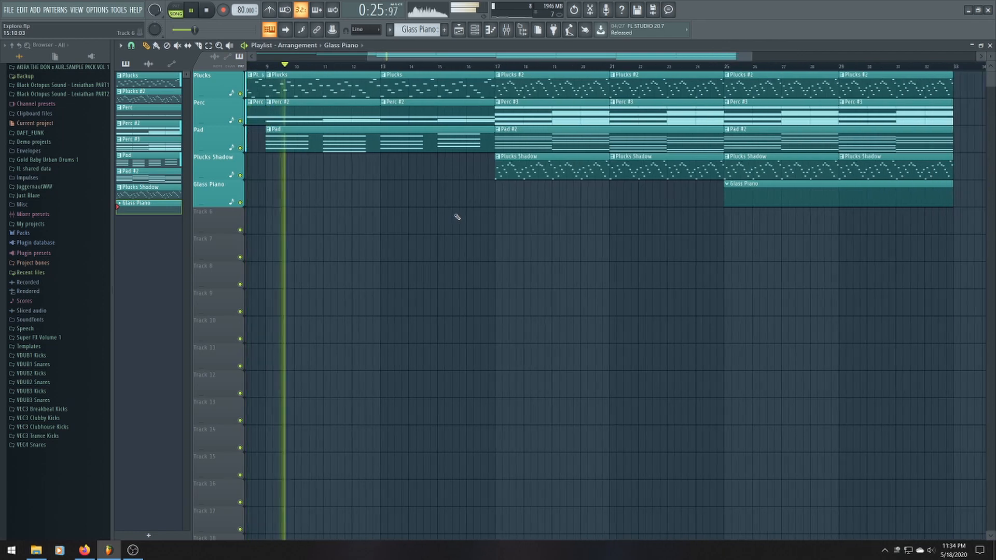
scroll(457, 217, "up", 1)
key("ctrl+s")
scroll(457, 217, "down", 1)
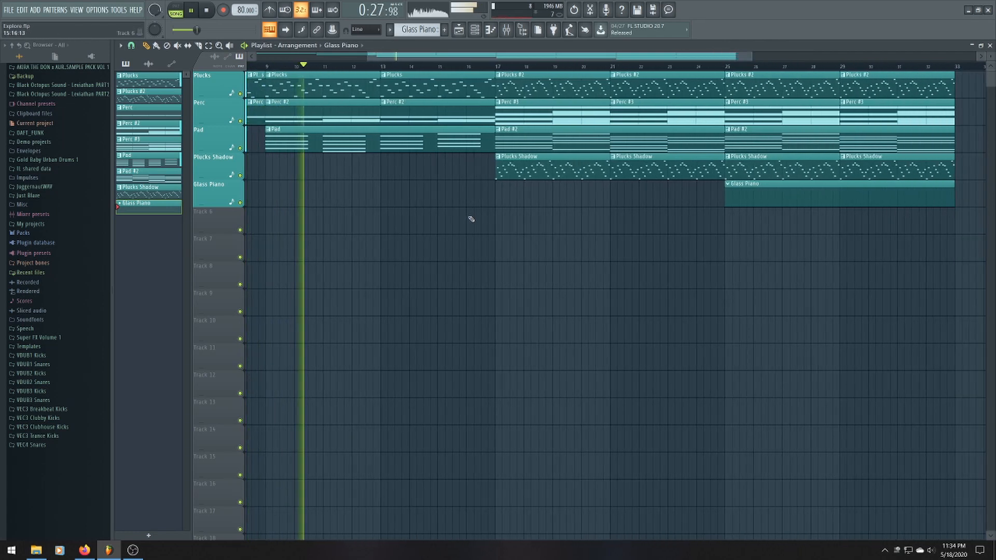
Open the original Pad clip's notes and lengthen all of them by four steps, making the two-bar-spaced chords about 1.75 bars long
scroll(469, 217, "down", 2)
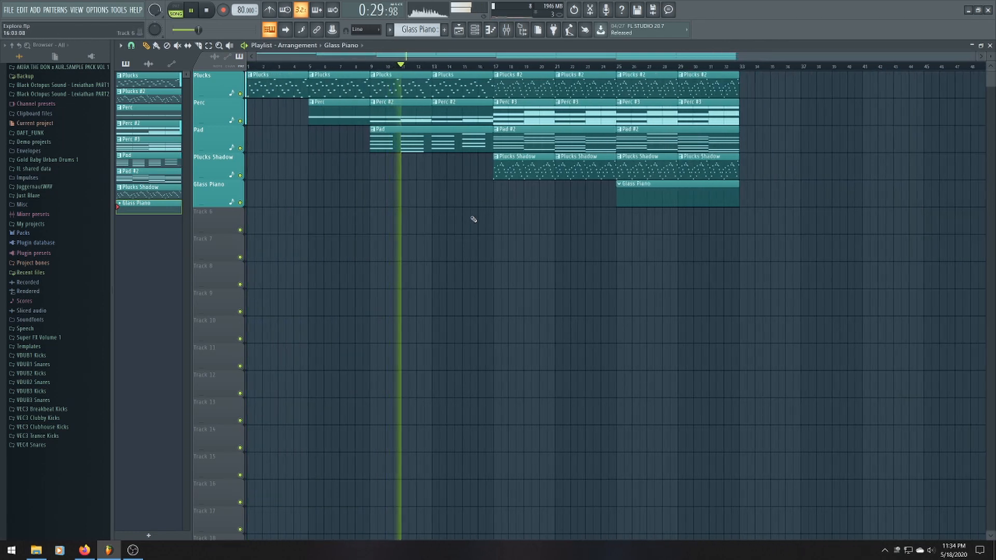
double_click(427, 143)
key("ctrl+a")
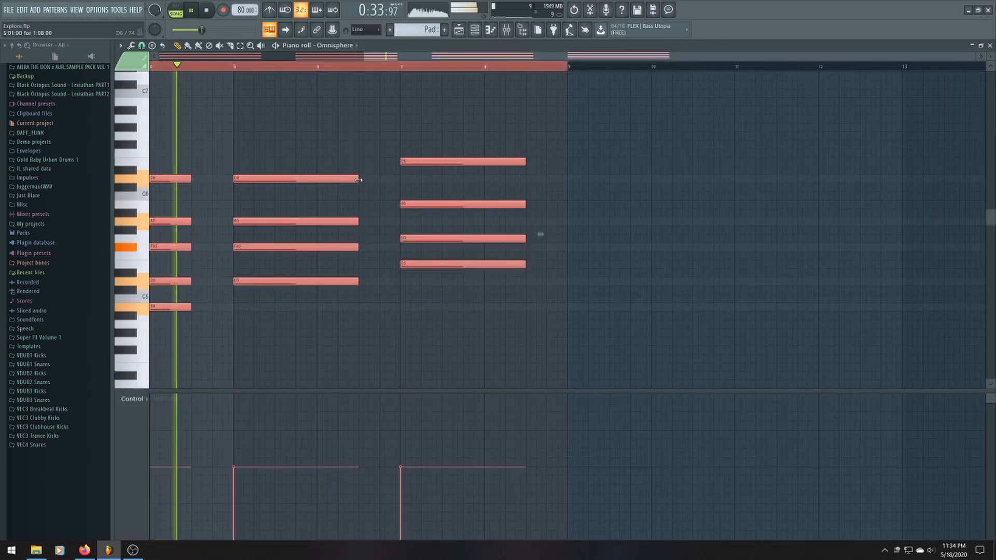
left_click_drag(361, 179, 369, 180)
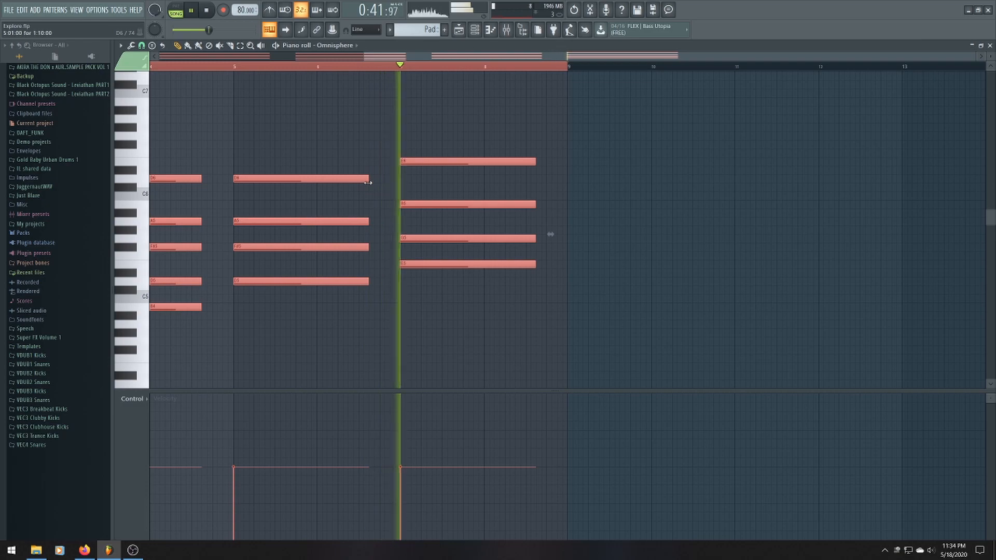
left_click_drag(368, 182, 378, 182)
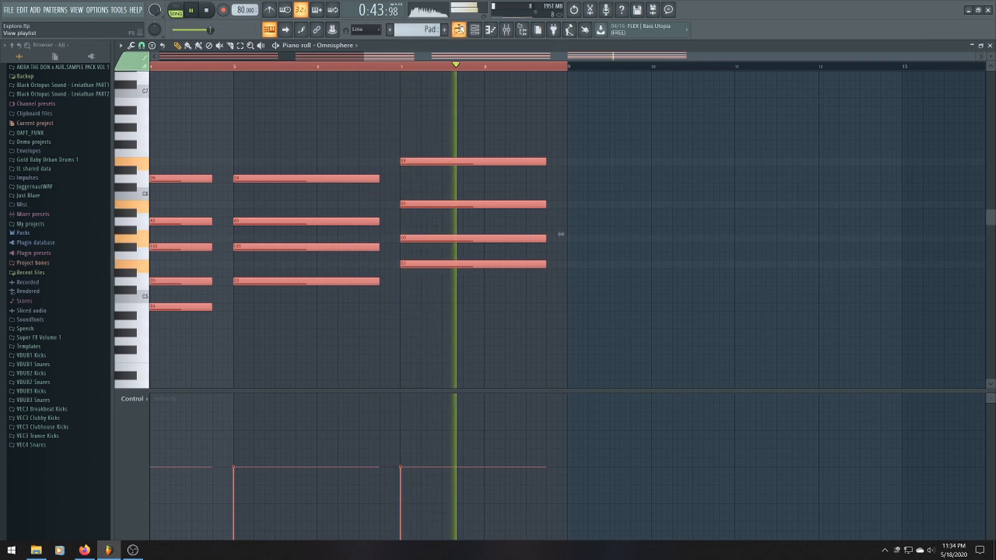
Return to the playlist, select the Glass Piano clip's pattern and move the channel rack aside to keep the arrangement clear
left_click(459, 30)
scroll(636, 287, "down", 4)
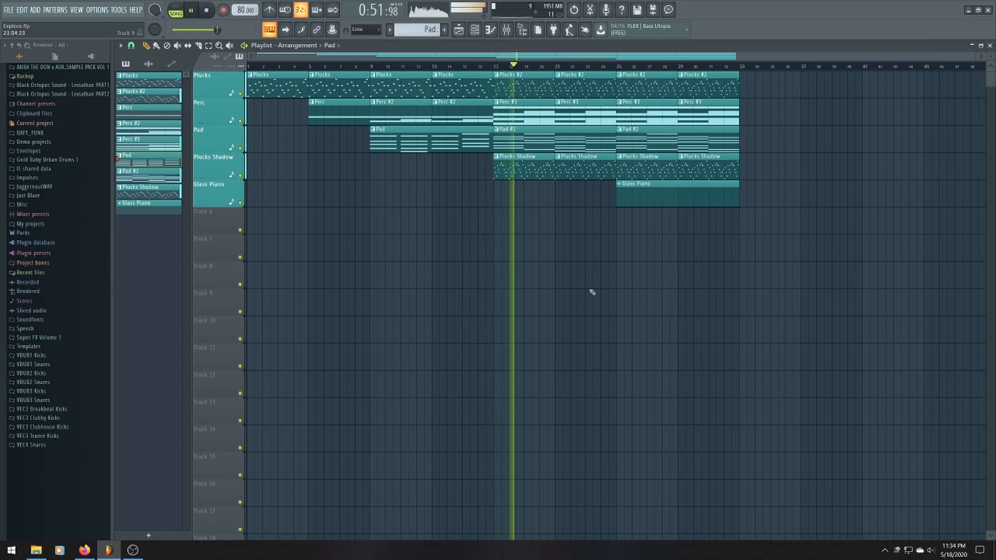
scroll(617, 283, "up", 2)
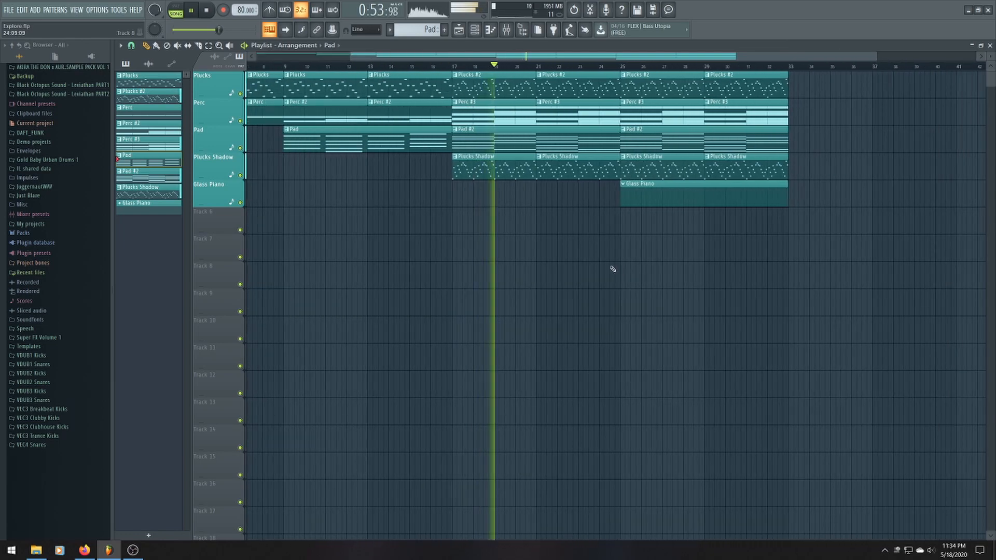
scroll(612, 270, "up", 2)
scroll(544, 197, "down", 2)
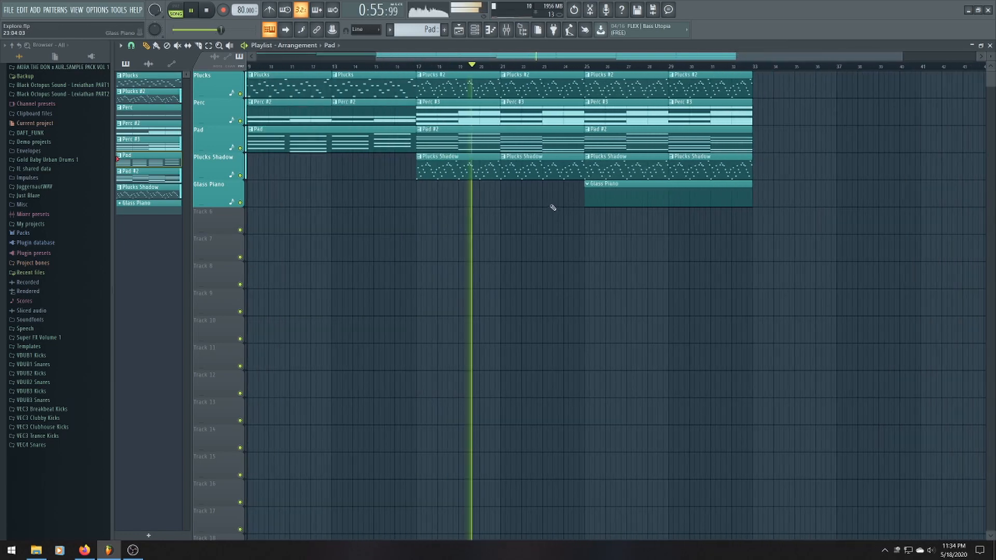
double_click(607, 194)
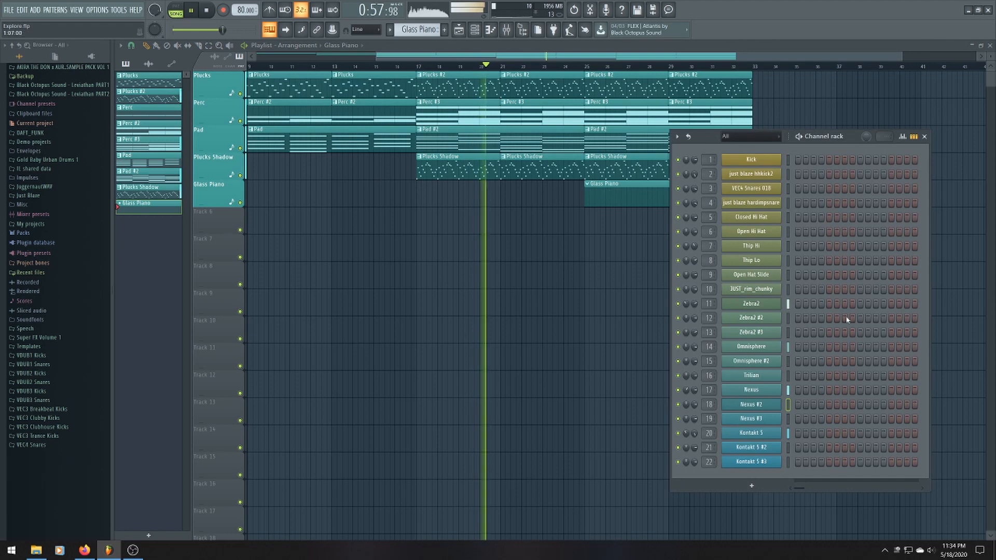
left_click_drag(715, 136, 833, 113)
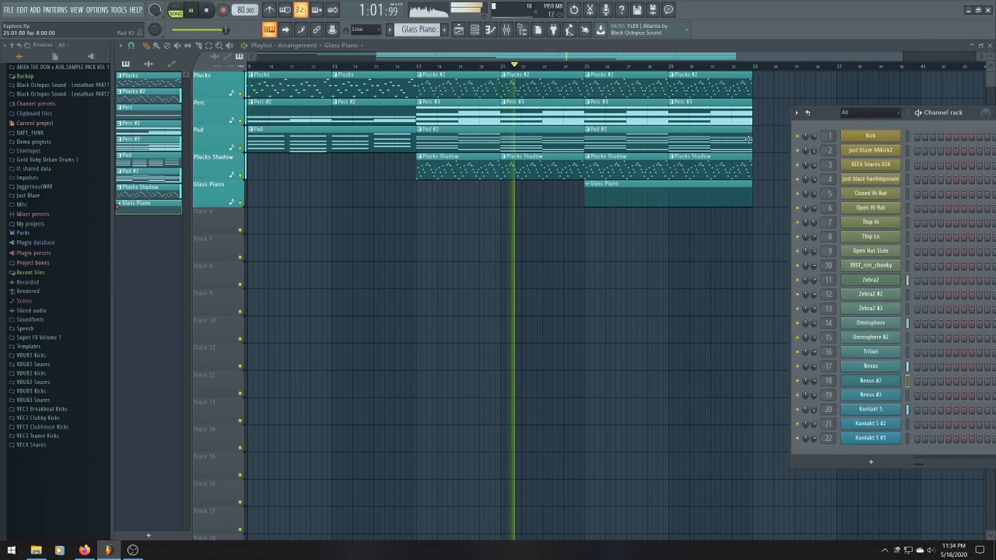
left_click(760, 56)
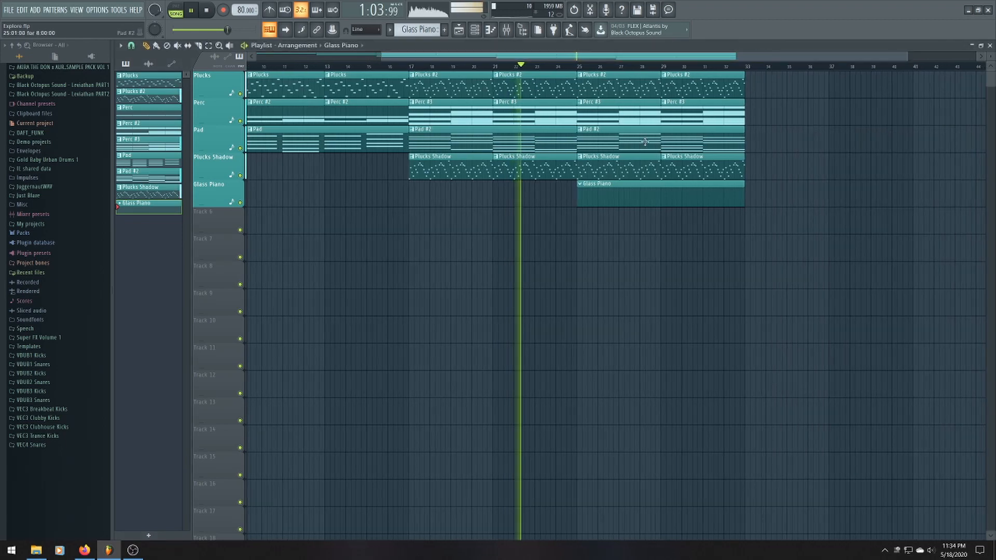
Audition Nexus #2 piano notes over the Glass Piano section as the song plays, and stop playback
scroll(633, 243, "up", 3)
scroll(633, 243, "down", 1)
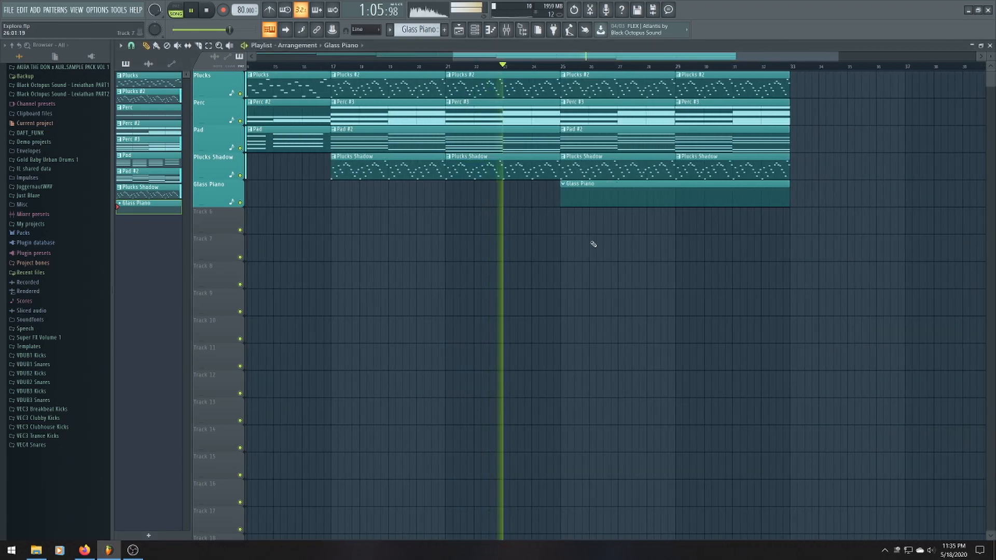
scroll(592, 241, "up", 2)
scroll(593, 244, "down", 2)
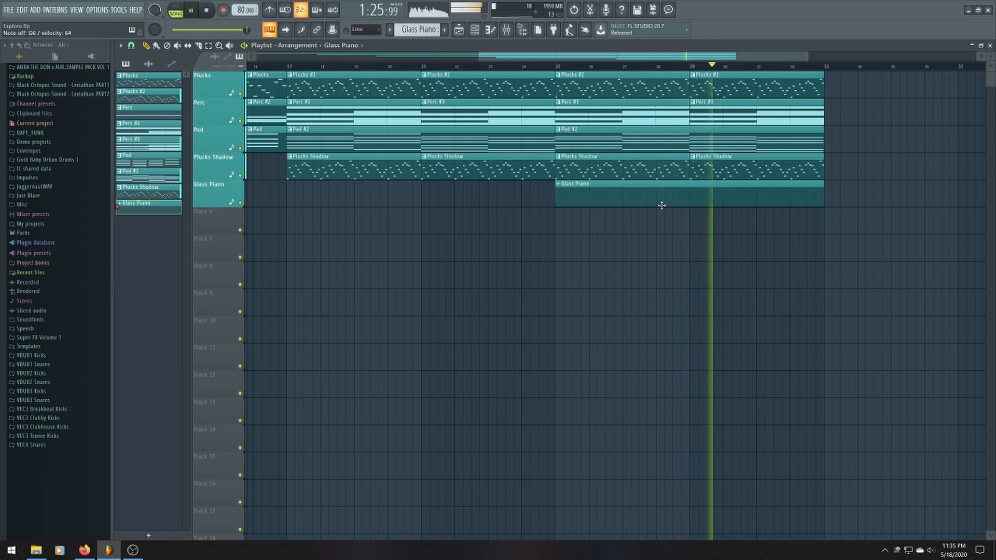
key("space")
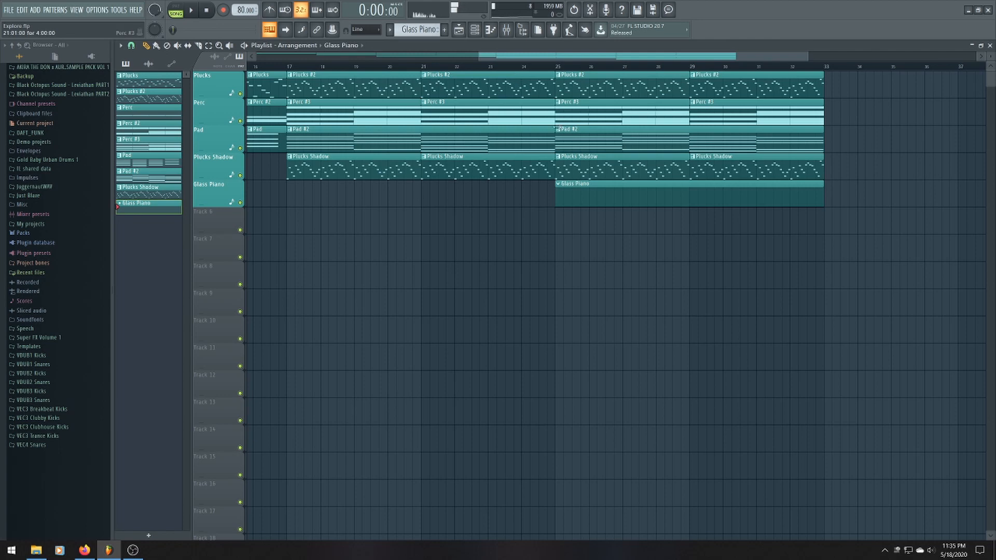
Arm recording for the Nexus #2 Glass Piano part and dismiss the recording type choice
left_click(475, 31)
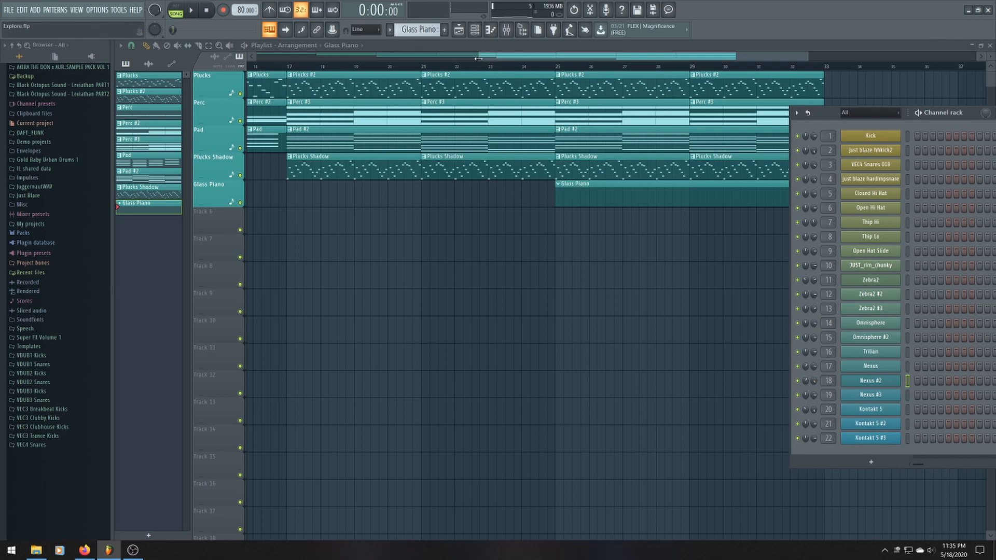
left_click(497, 66)
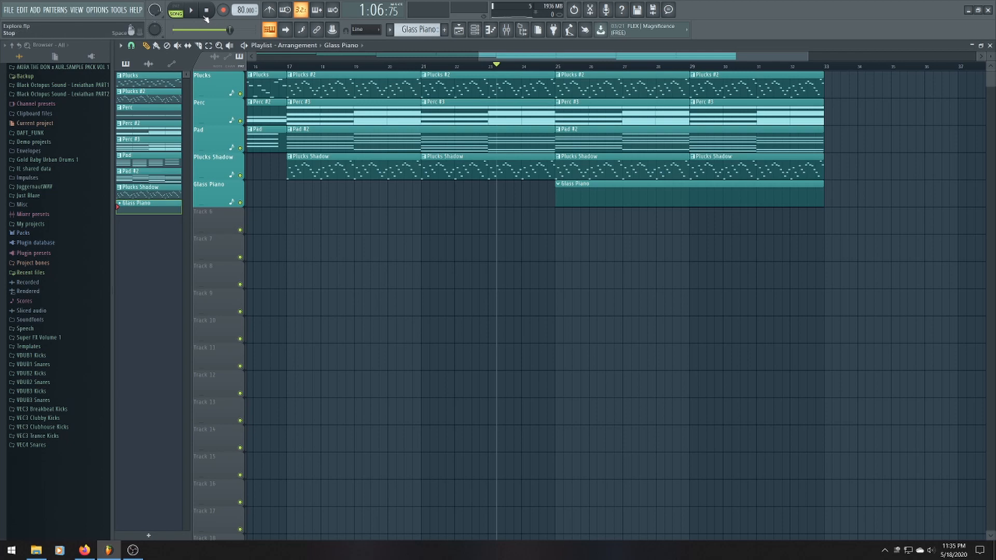
left_click(223, 11)
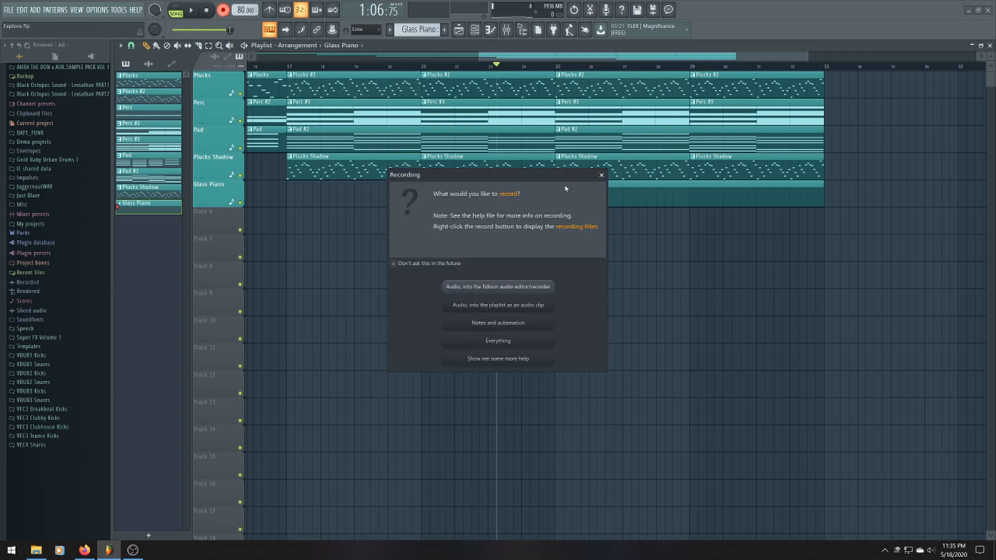
left_click(601, 176)
scroll(744, 223, "up", 4)
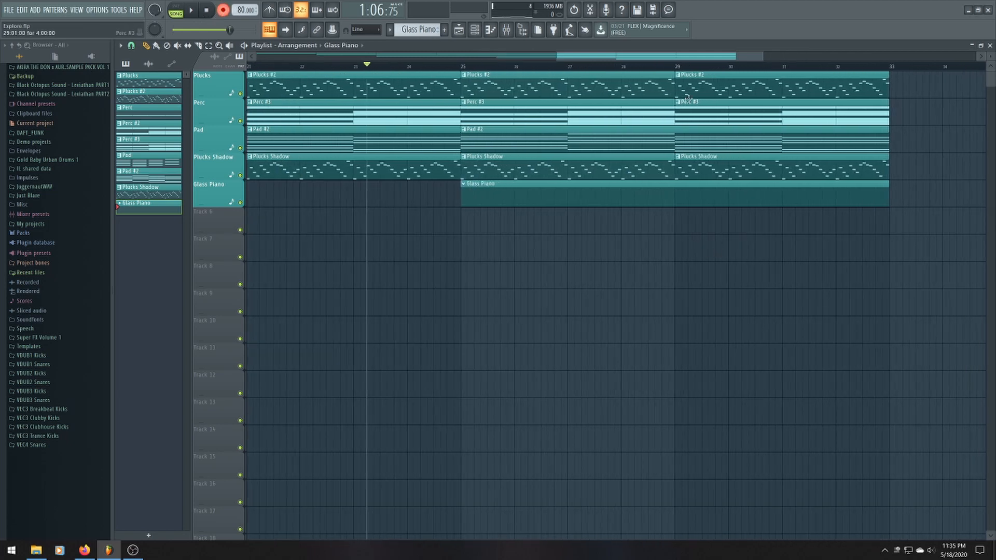
left_click_drag(715, 56, 725, 61)
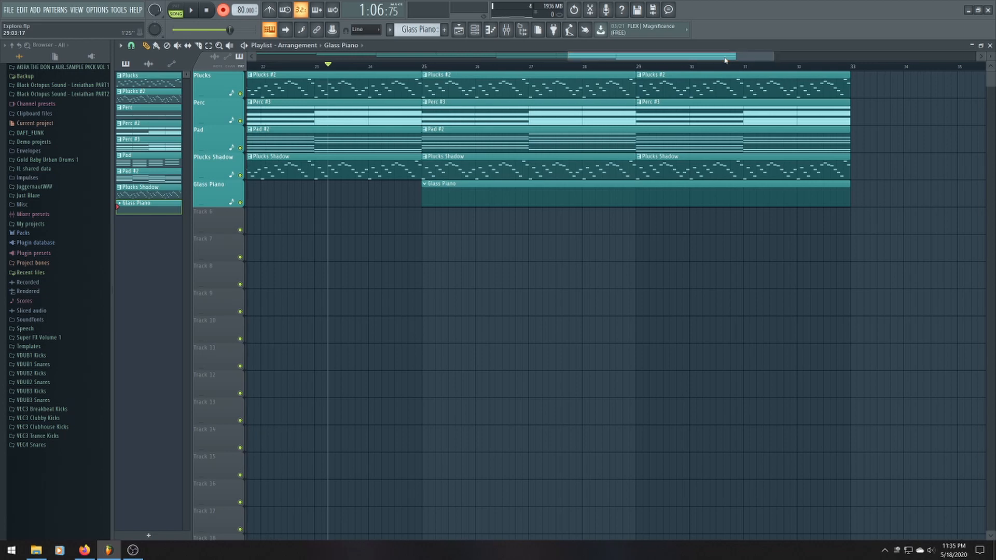
Record a live Nexus #2 melody into the Glass Piano clip across bars 25–33, starting playback from bar 24
left_click(376, 66)
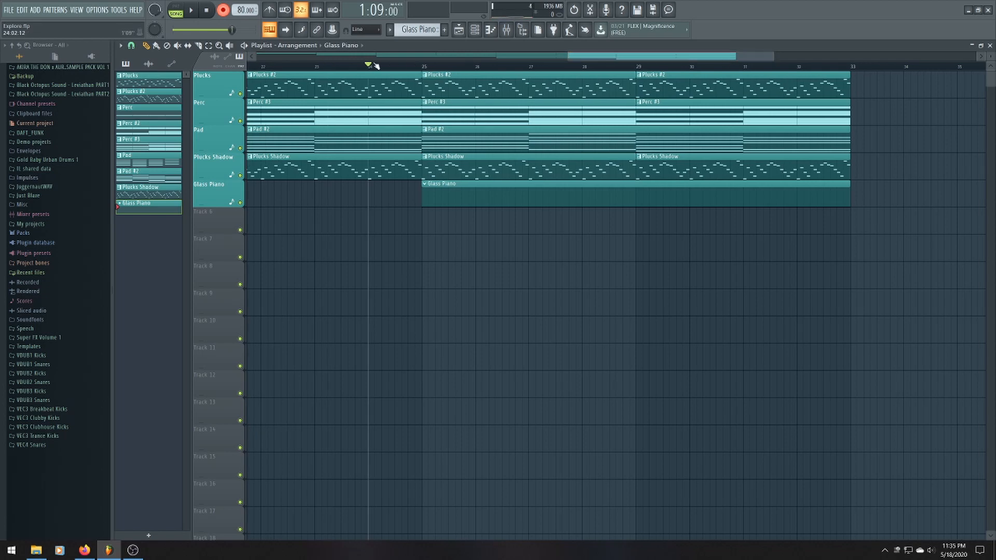
left_click(474, 30)
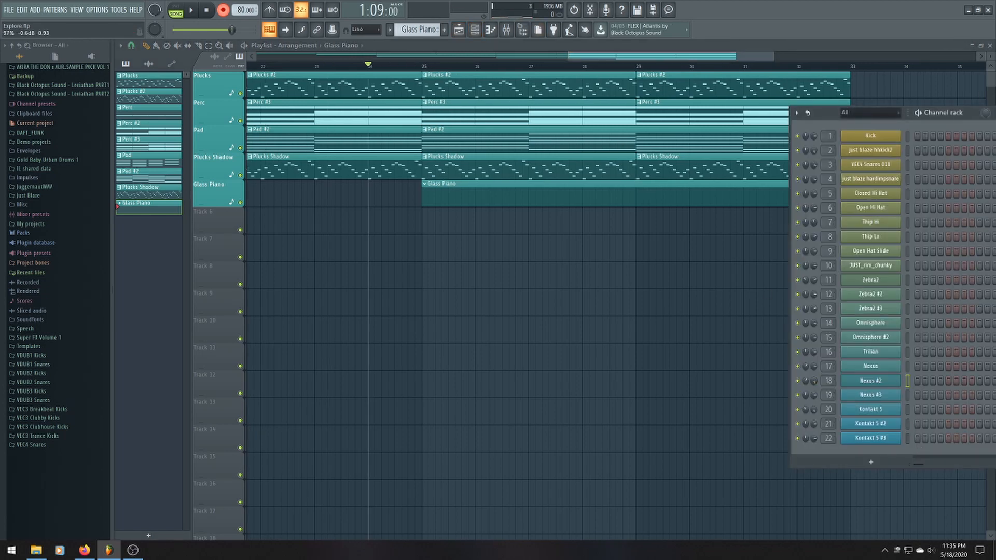
left_click(596, 58)
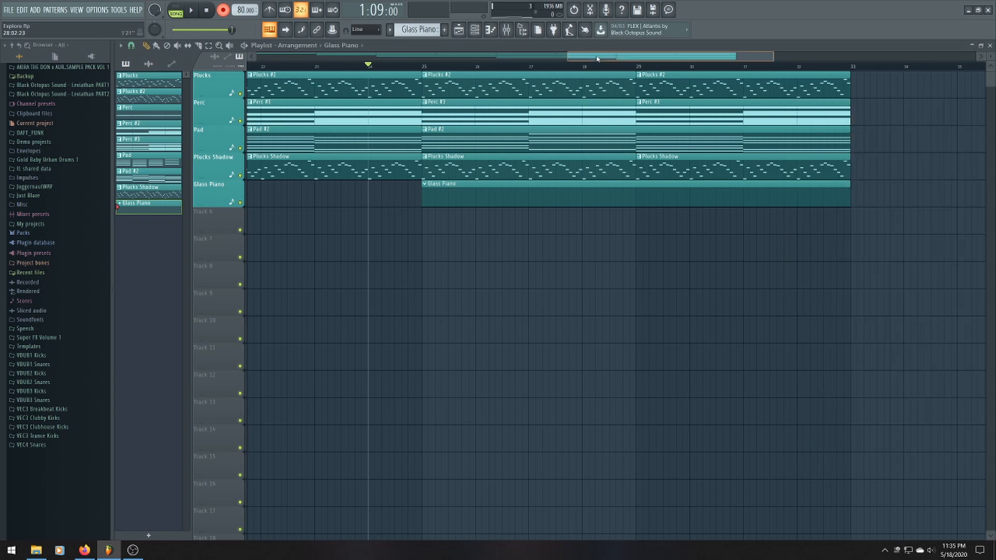
key("space")
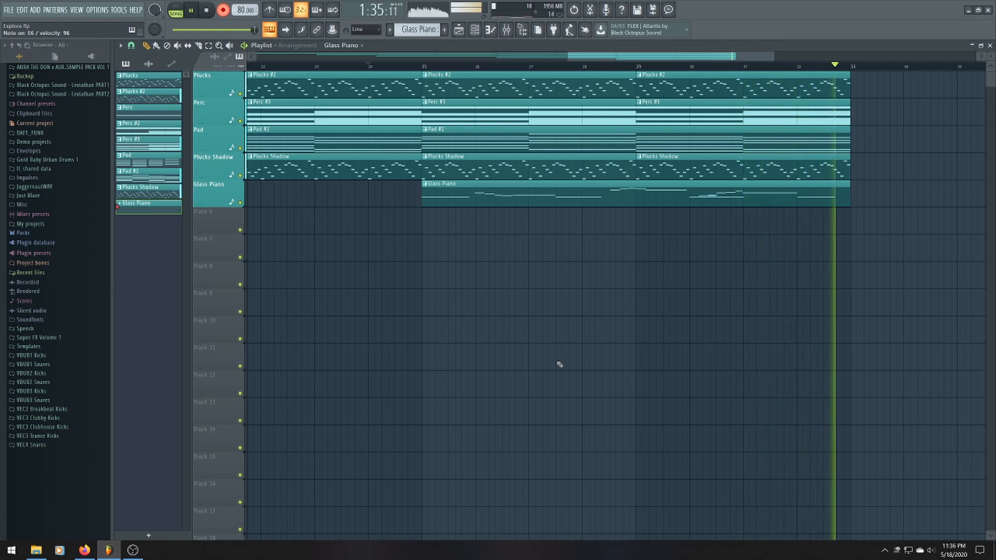
key("space")
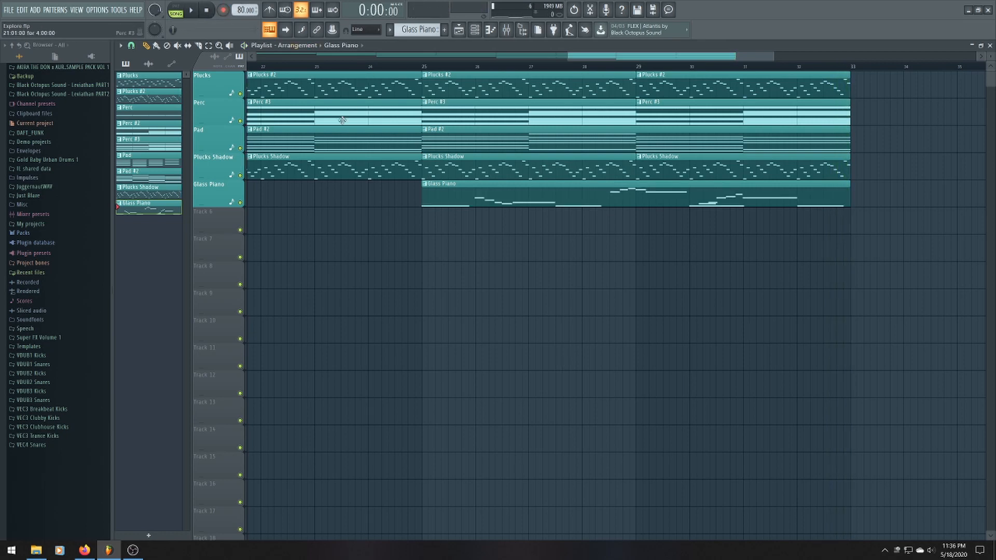
Play the song from the start and follow how the layers build towards the recorded Glass Piano part
scroll(604, 155, "down", 4)
left_click_drag(642, 57, 483, 56)
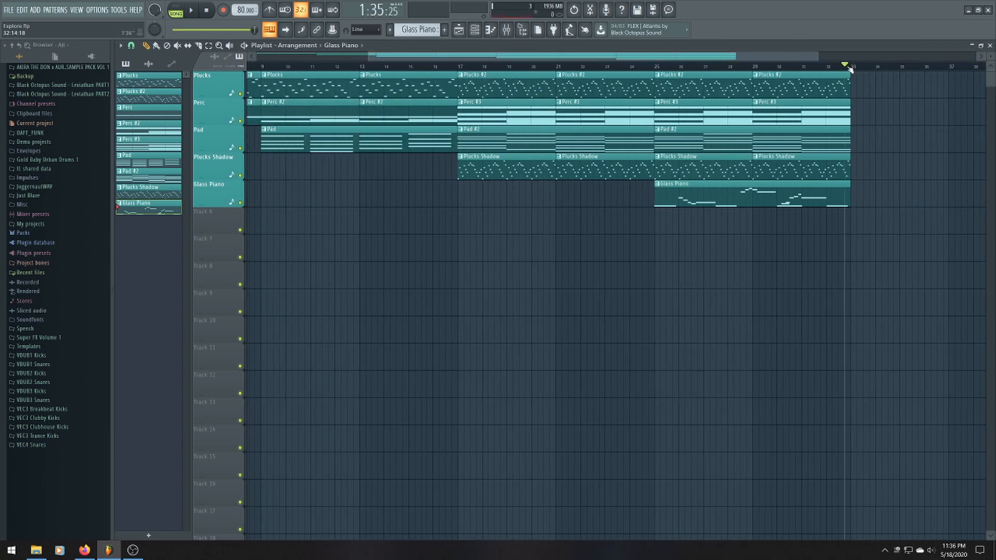
scroll(566, 126, "down", 2)
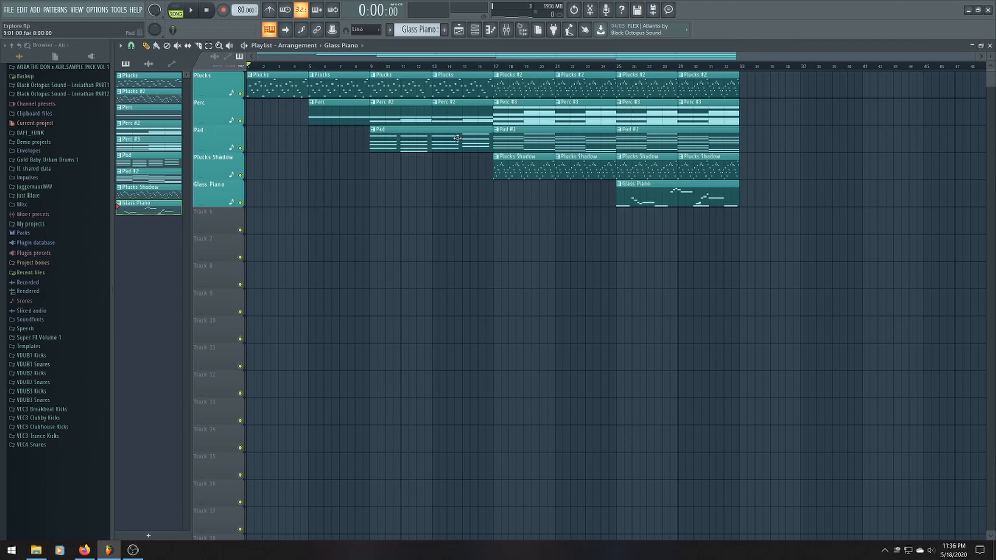
scroll(553, 217, "up", 3)
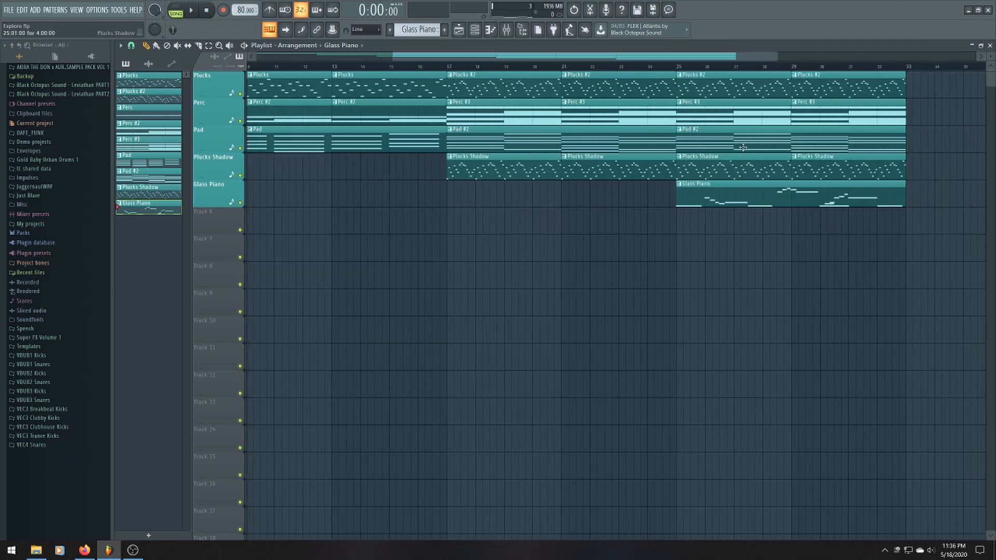
left_click_drag(777, 56, 406, 64)
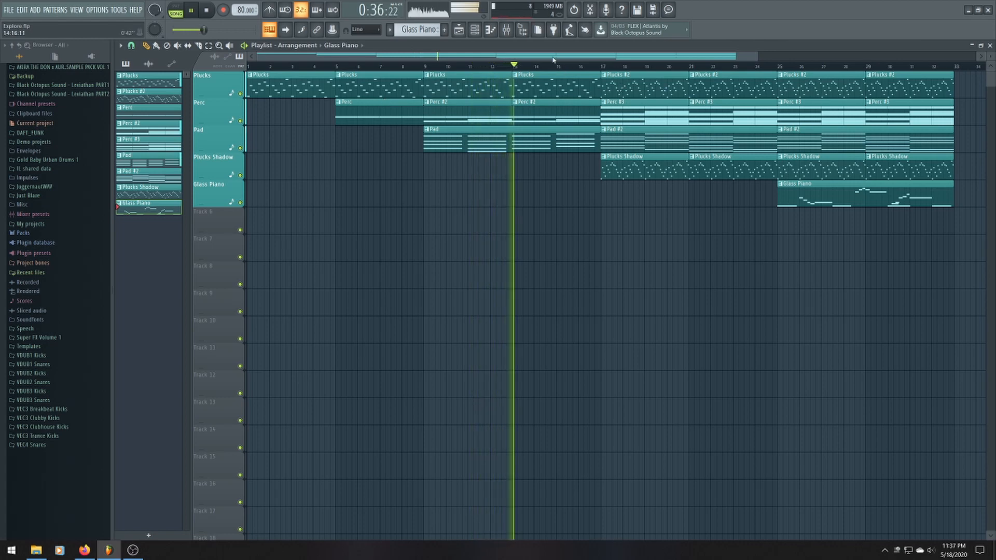
left_click_drag(554, 60, 567, 57)
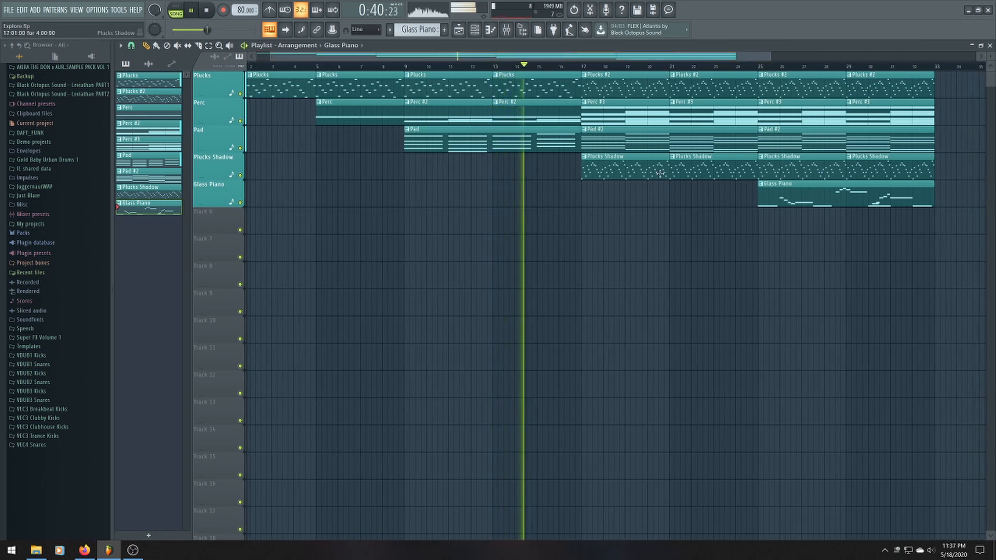
scroll(627, 195, "up", 3)
scroll(583, 61, "down", 2)
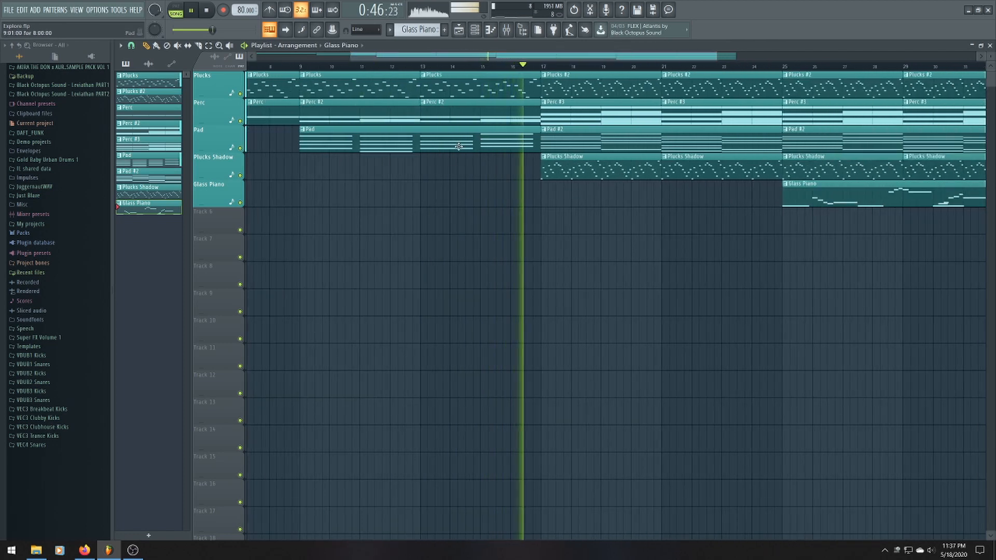
scroll(636, 225, "down", 2)
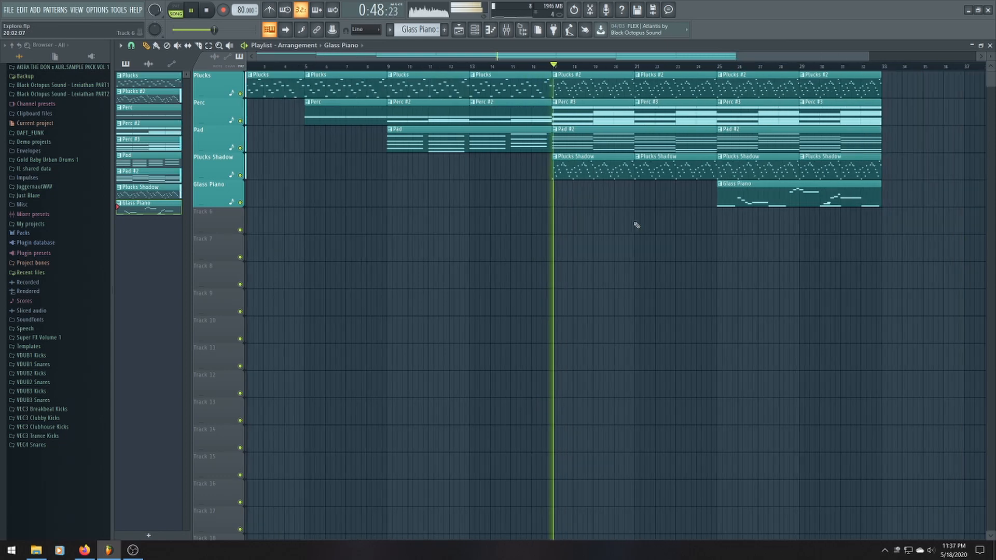
scroll(647, 176, "up", 3)
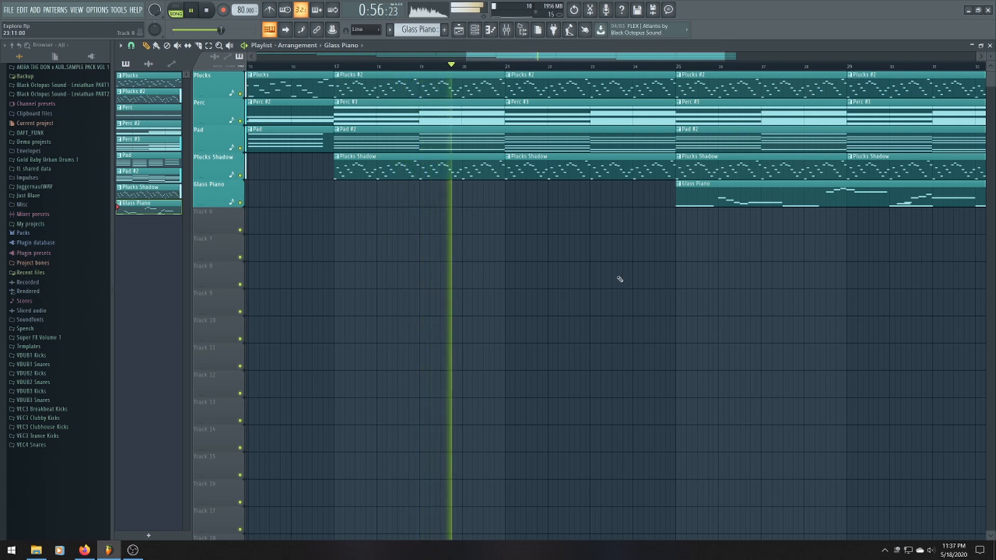
Extend the Glass Piano clip by one bar in the playlist so it ends at bar 34
scroll(686, 222, "down", 2)
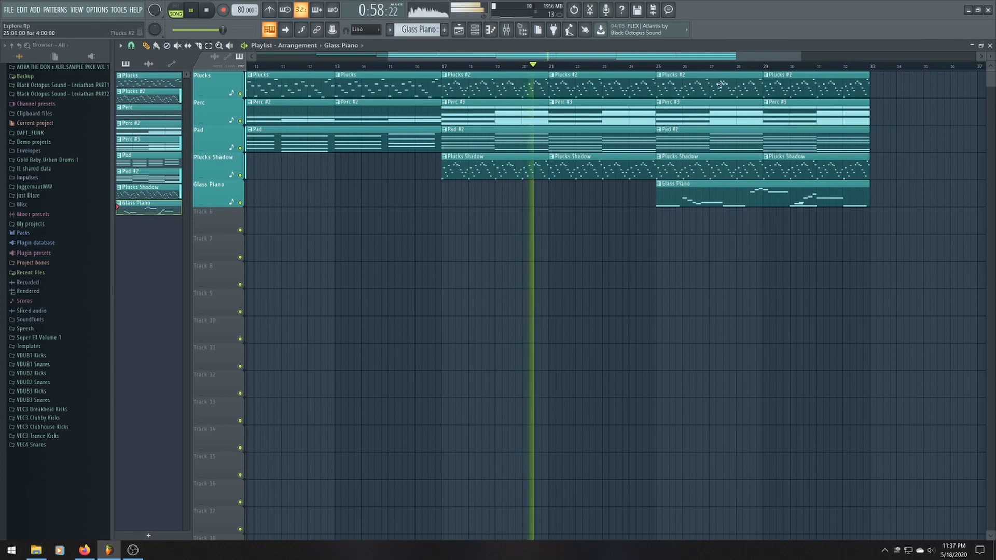
left_click_drag(703, 57, 709, 55)
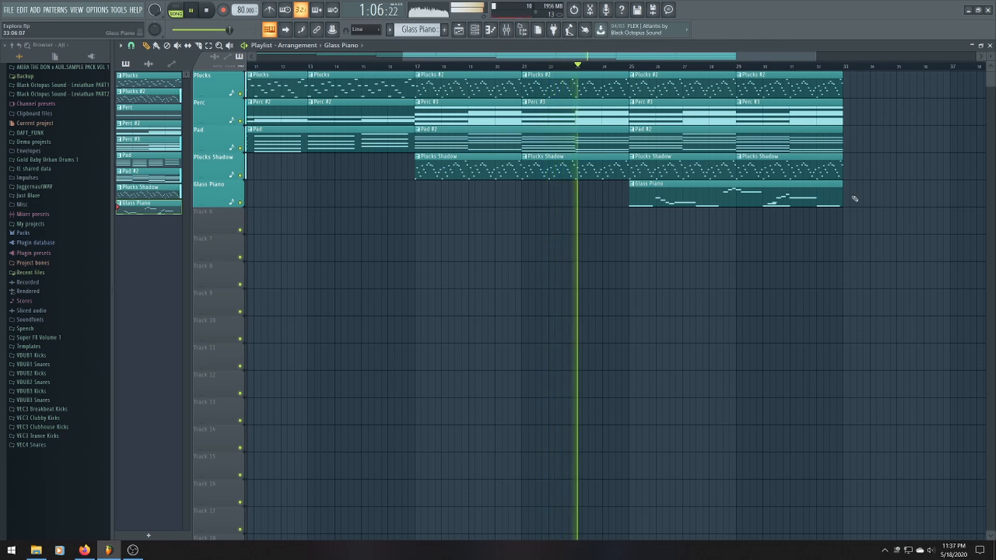
left_click_drag(843, 188, 870, 188)
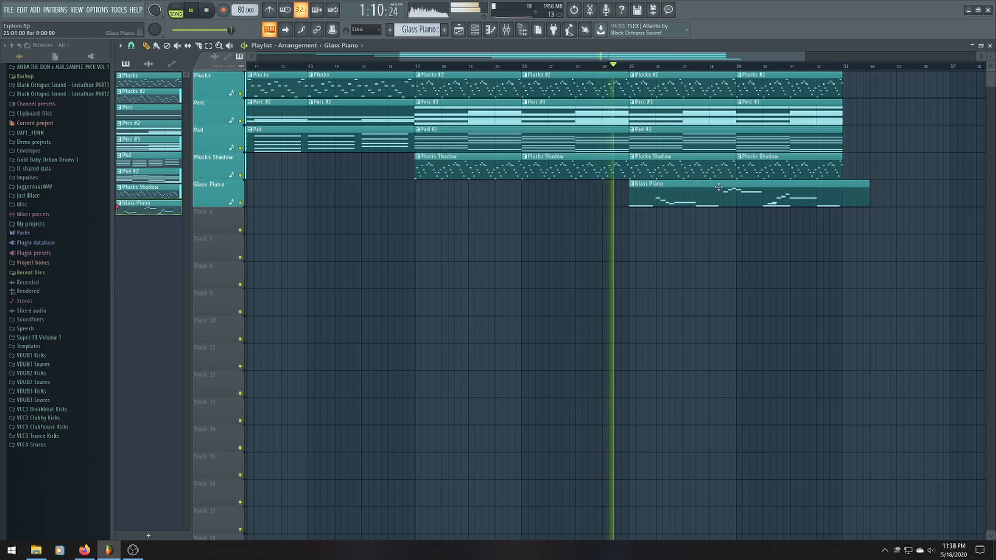
Listen to the recorded Glass Piano melody from bar 25 against the plucks, percussion and pad layers
scroll(723, 238, "up", 2)
scroll(776, 201, "up", 5)
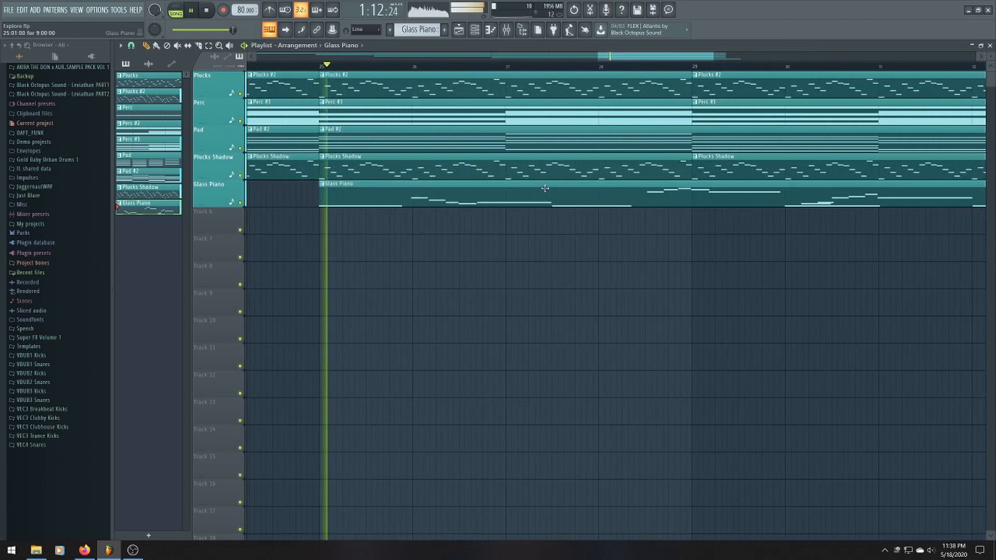
scroll(565, 200, "down", 2)
left_click(521, 29)
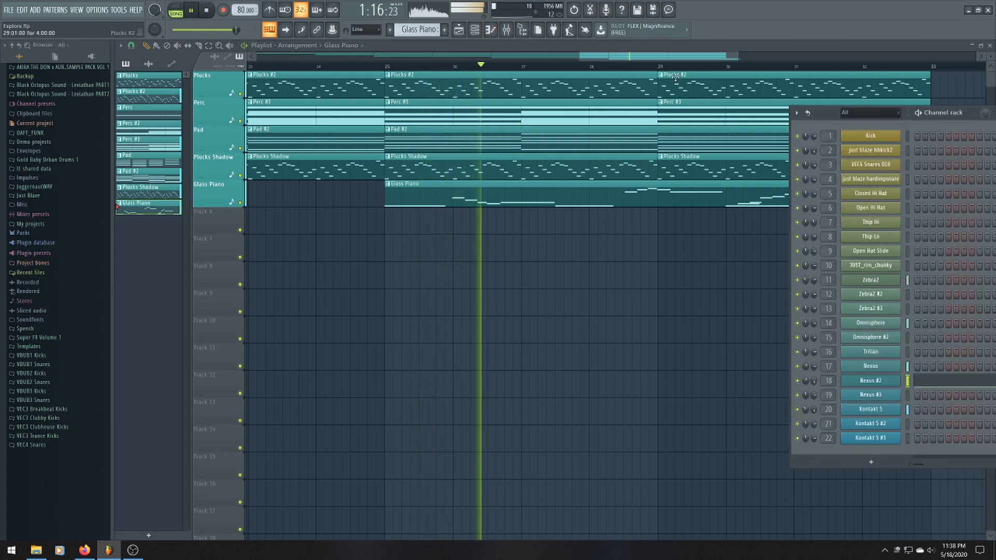
left_click(687, 56)
scroll(788, 208, "down", 3)
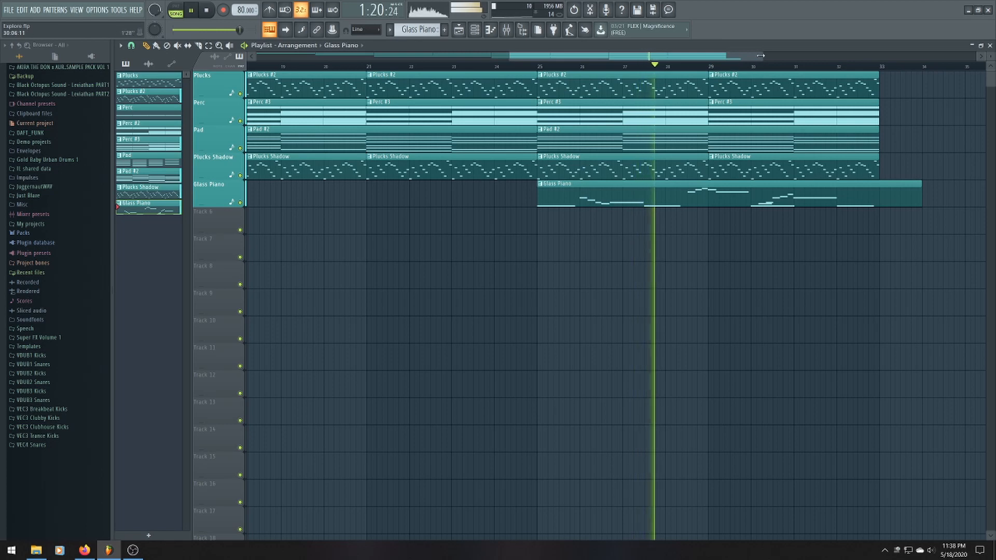
left_click_drag(760, 57, 791, 57)
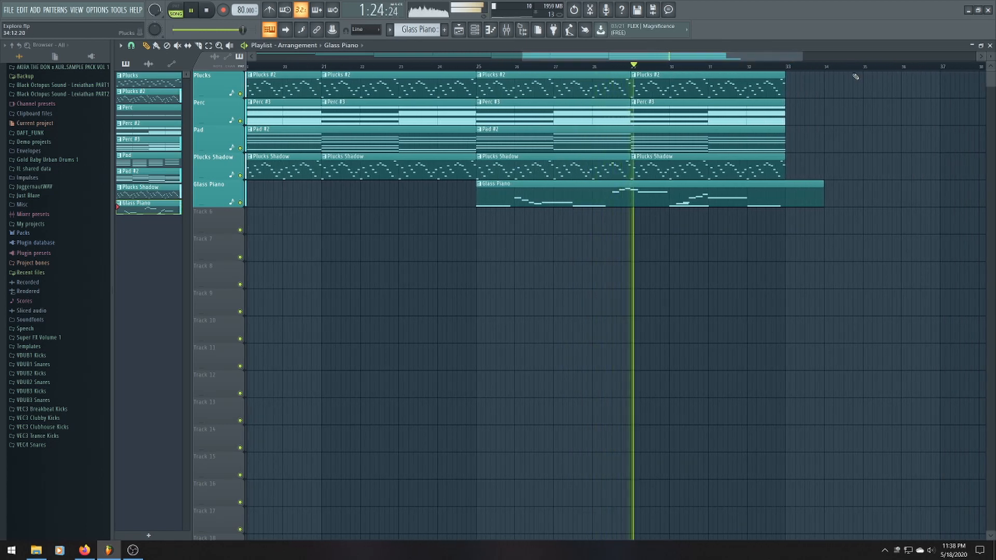
scroll(816, 187, "up", 3)
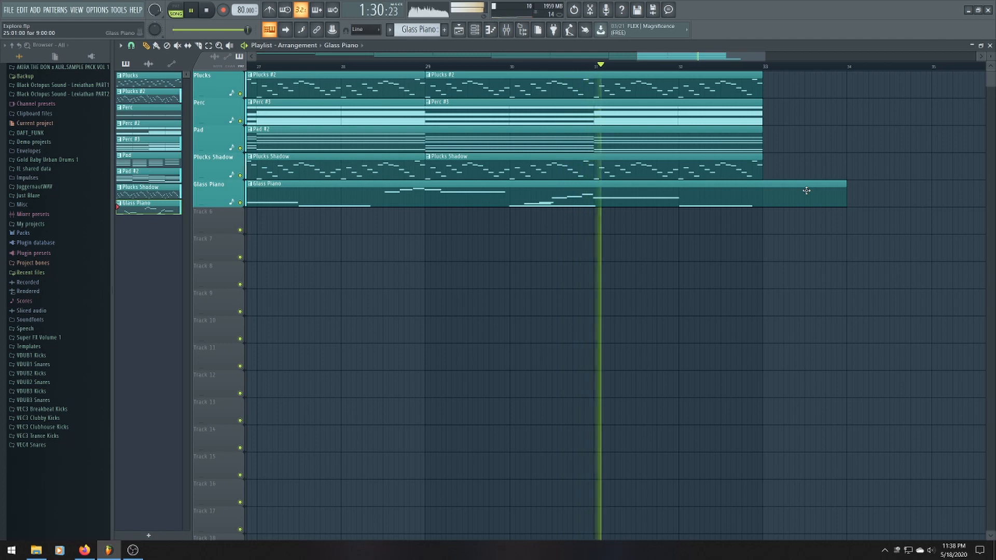
Listen to the remaining Glass Piano melody through bar 33, and stop playback when the other layers end
scroll(806, 191, "down", 1)
scroll(806, 191, "down", 2)
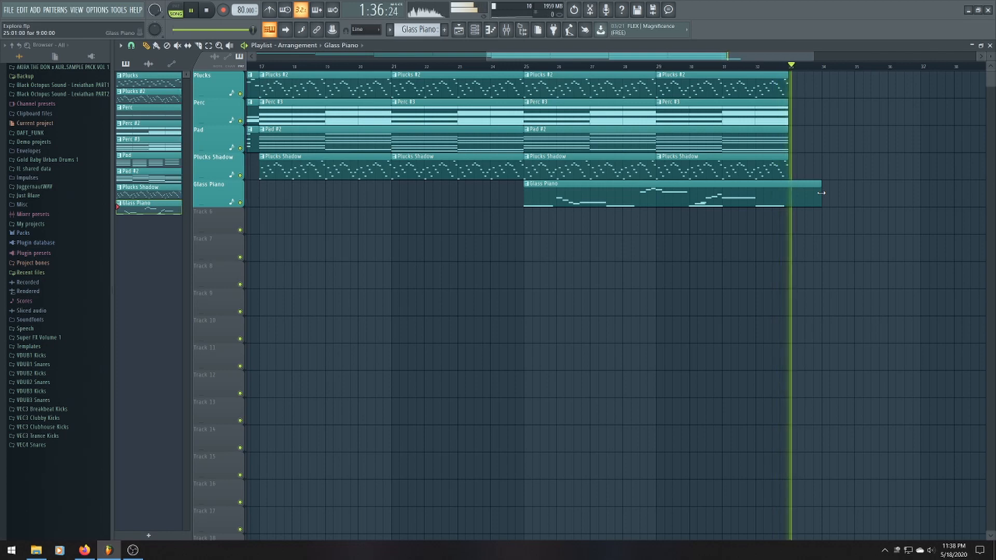
key("space")
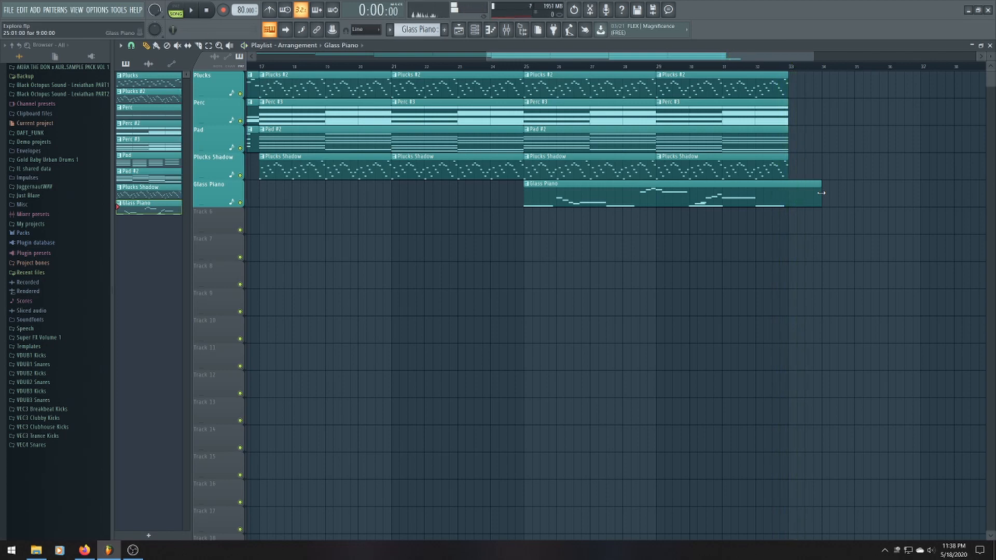
Extend the Glass Piano clip in the playlist so it ends at bar 37, past the other layers
scroll(821, 193, "down", 3)
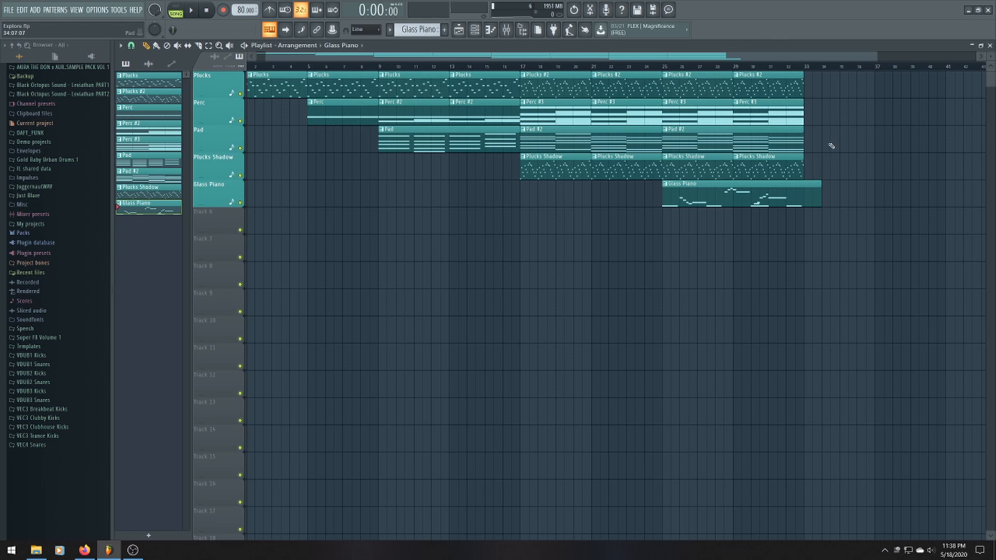
left_click_drag(797, 58, 747, 64)
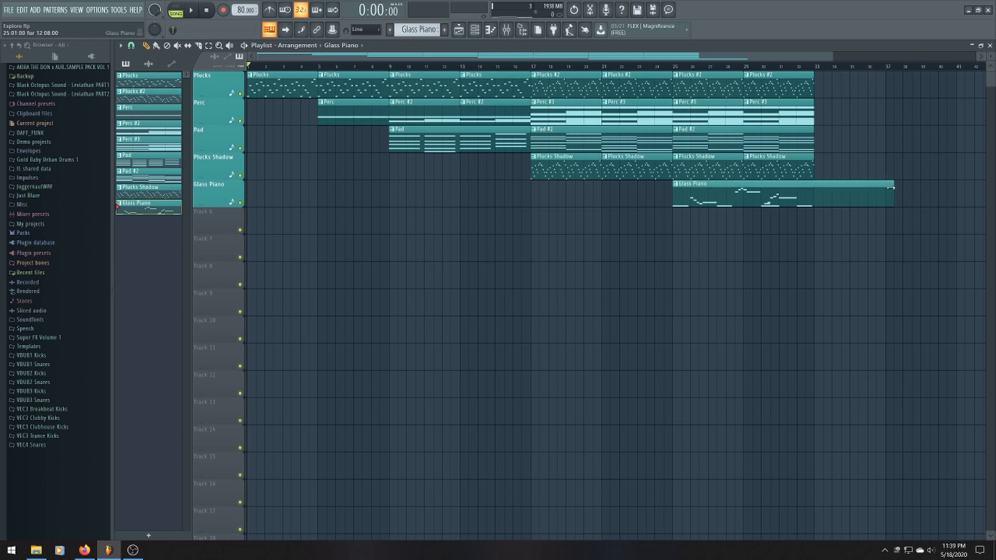
scroll(851, 299, "up", 4)
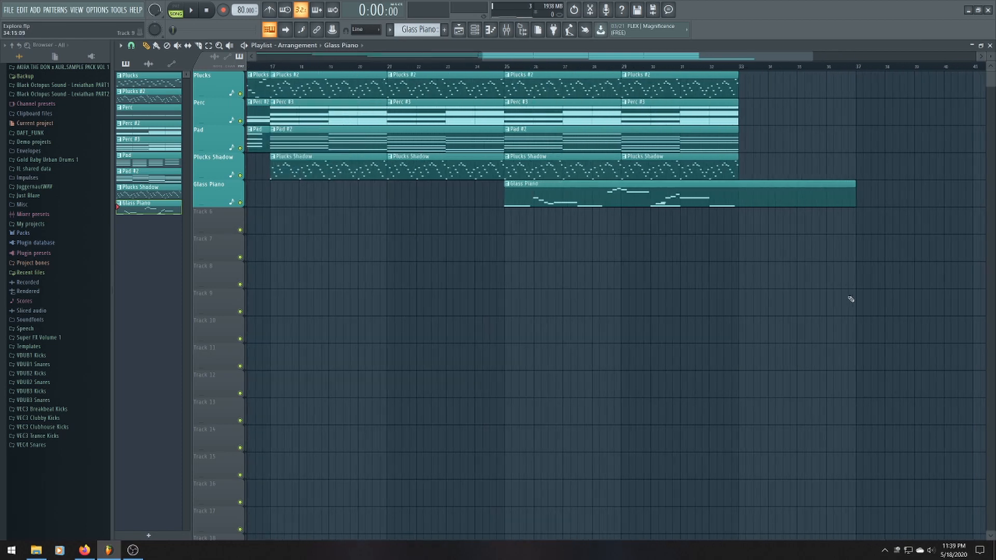
scroll(851, 300, "down", 3)
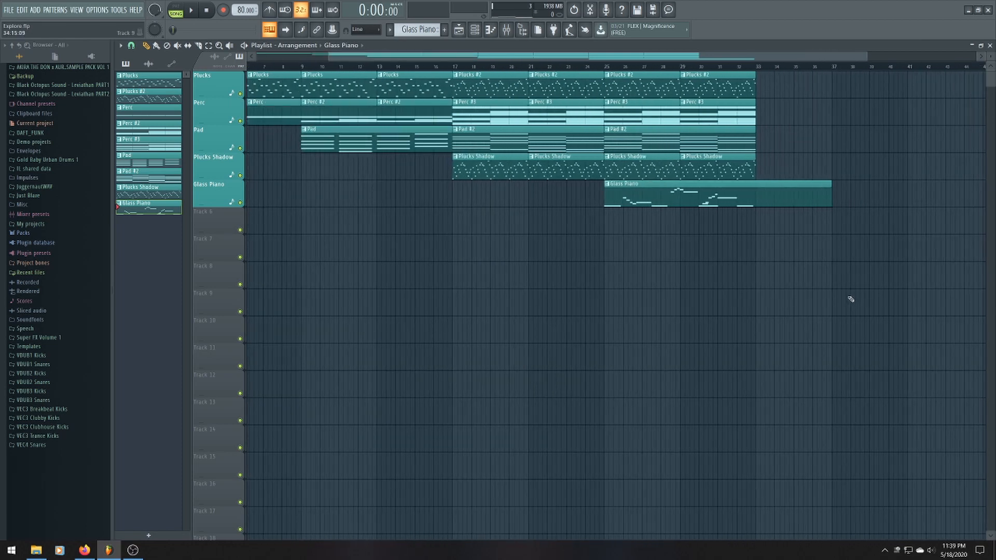
scroll(850, 299, "down", 2)
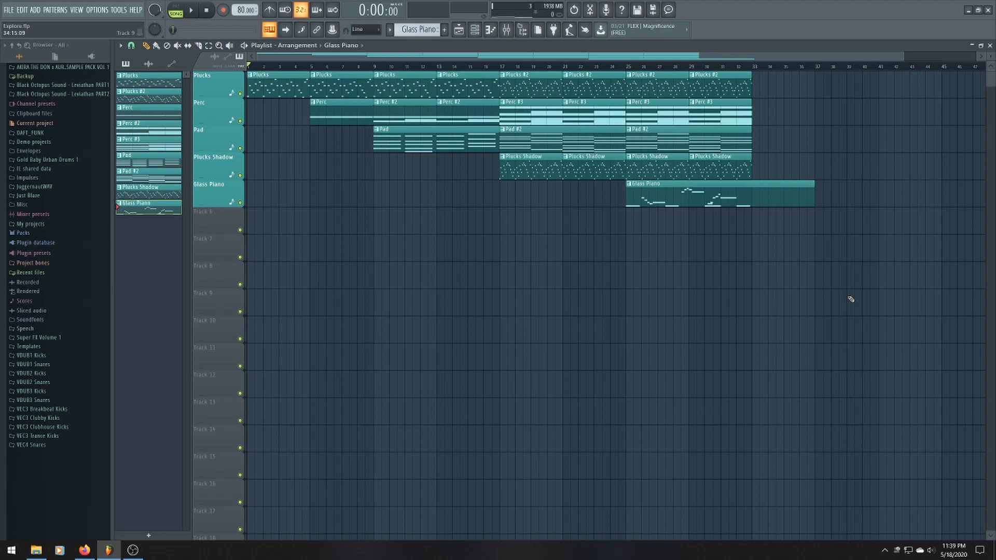